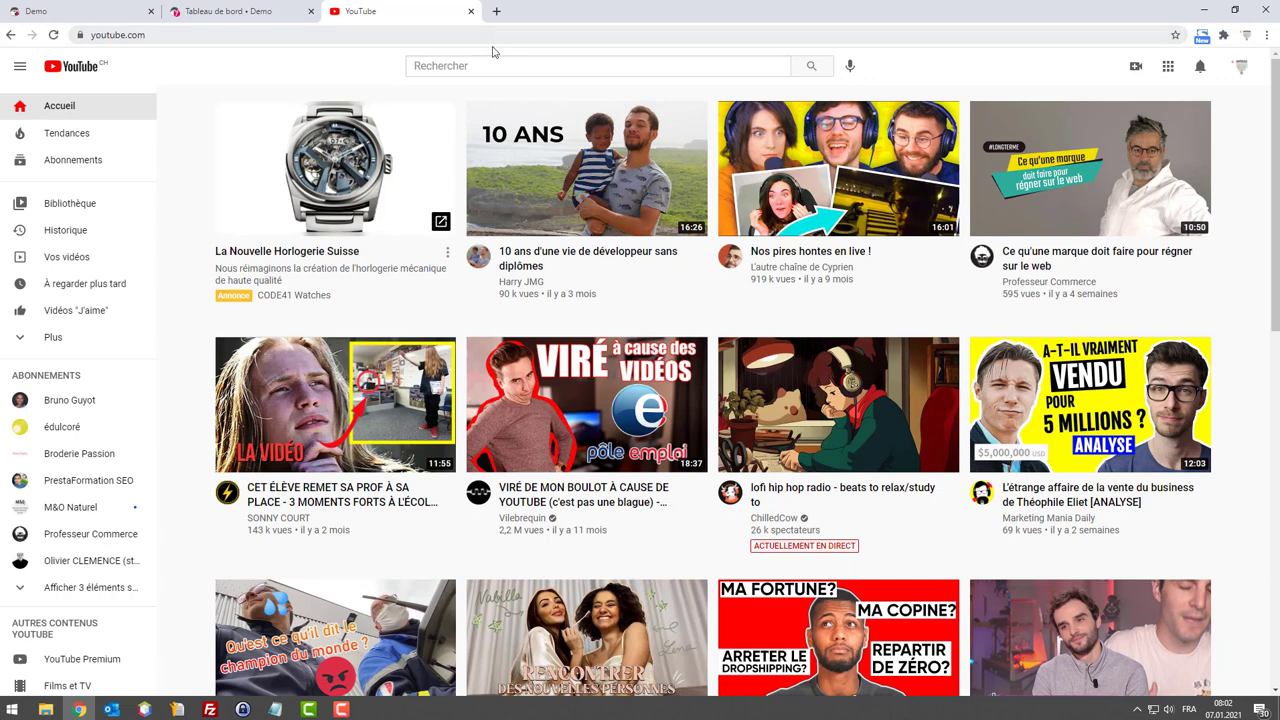
Step: Search YouTube for "trampoline decathlon", picking the matching suggested query
click(491, 63)
text(t)
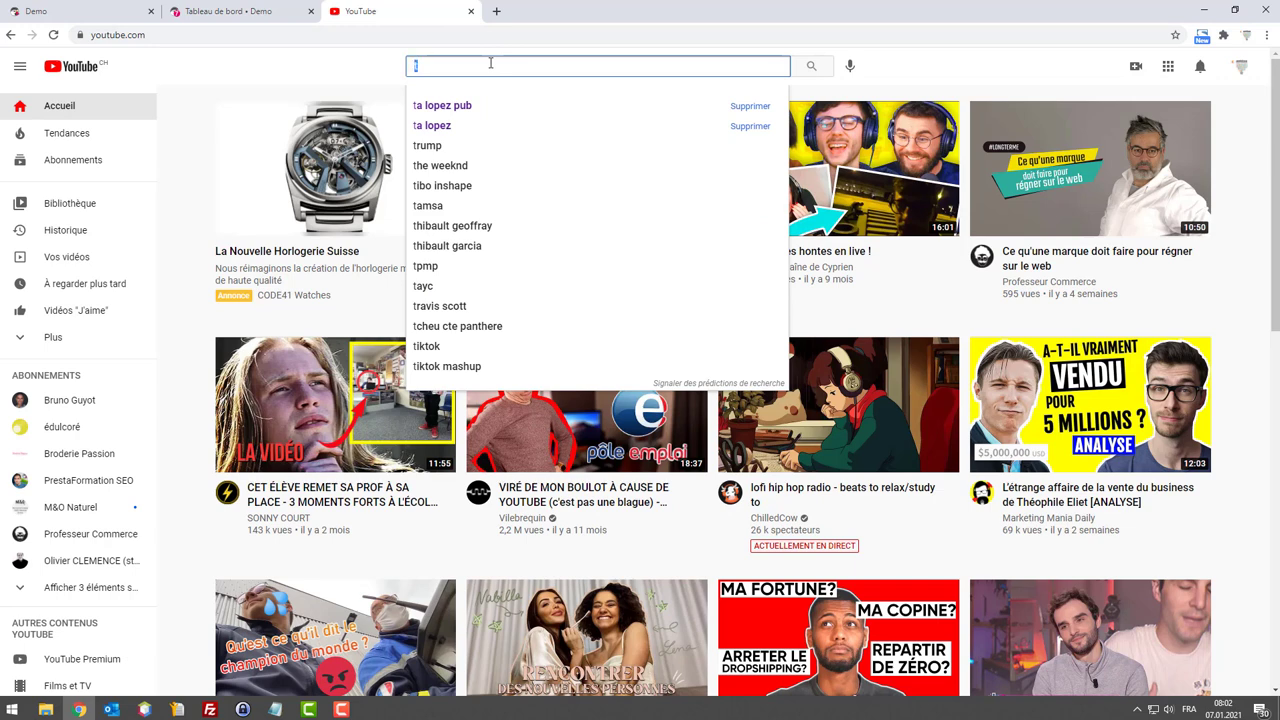
text(ramp)
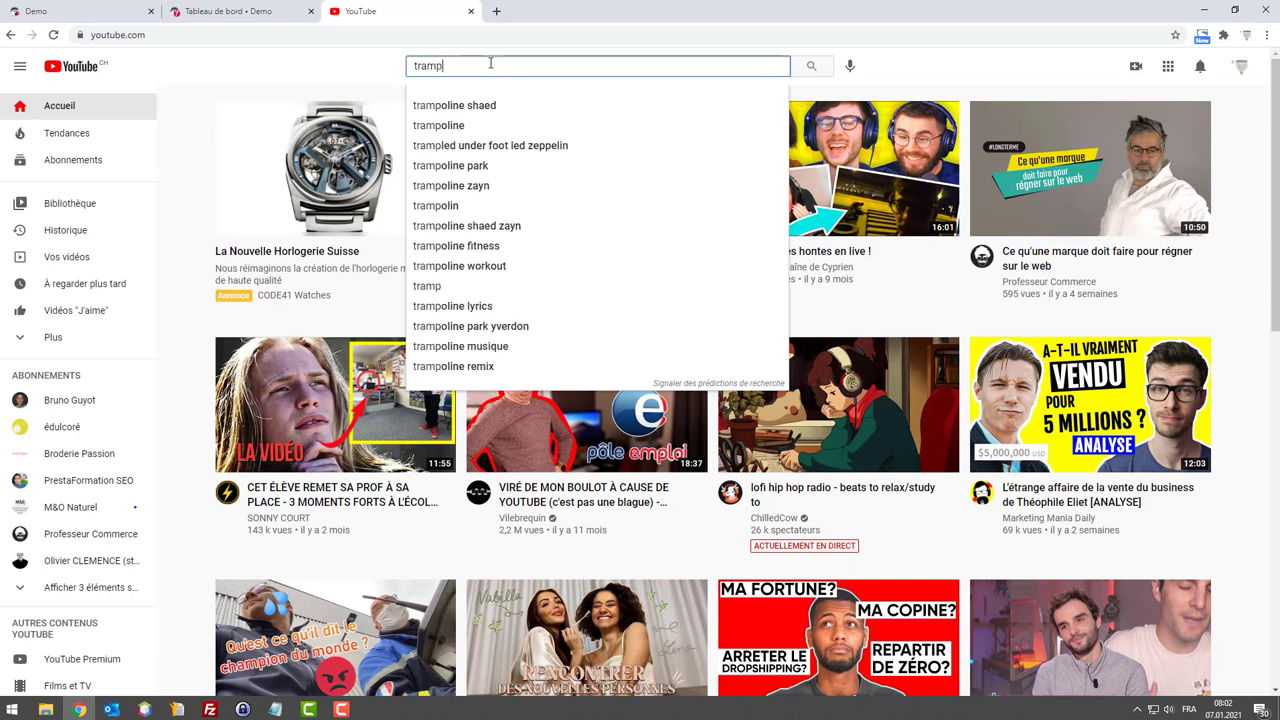
text(olin)
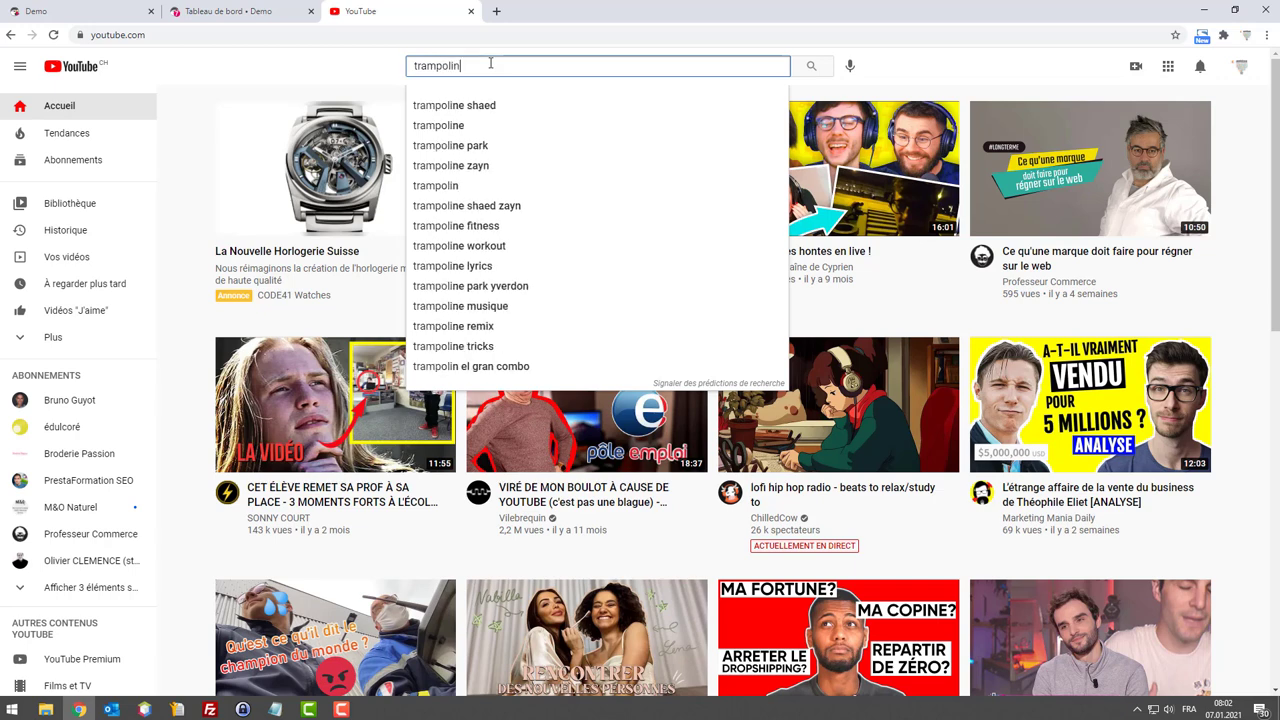
text(e)
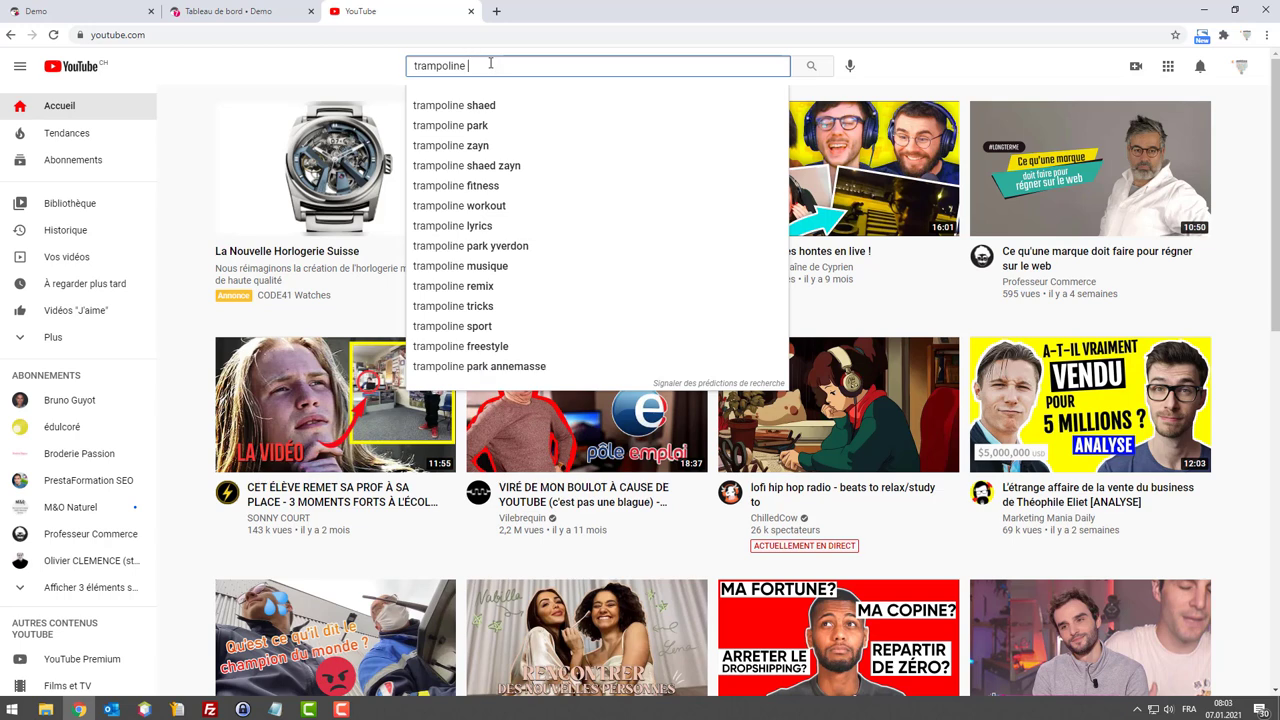
text(d)
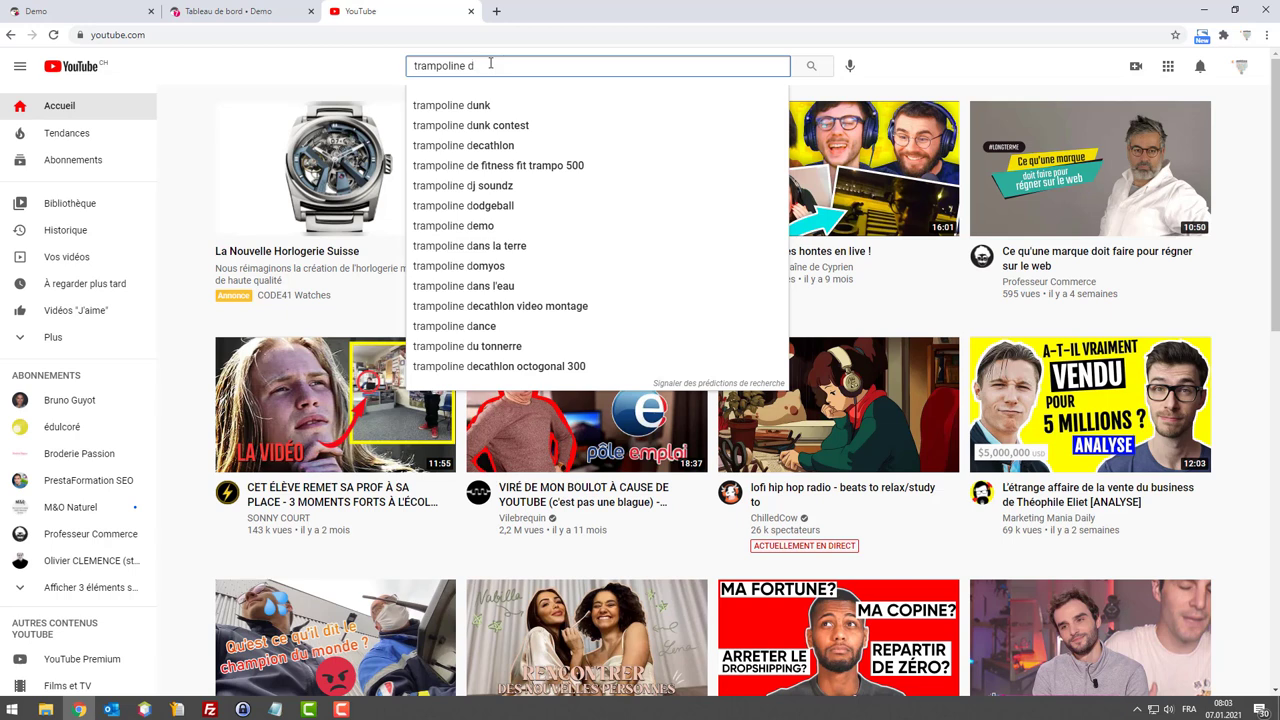
key(Down)
key(Down)
key(Down)
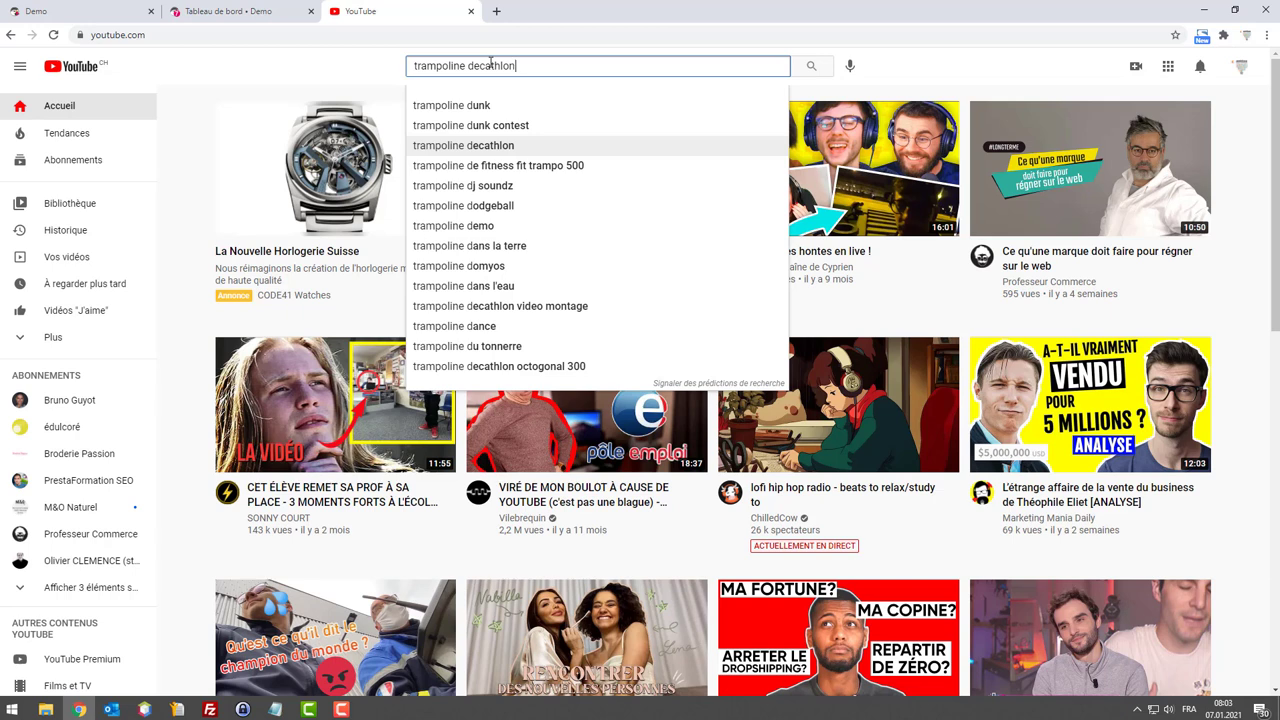
key(Return)
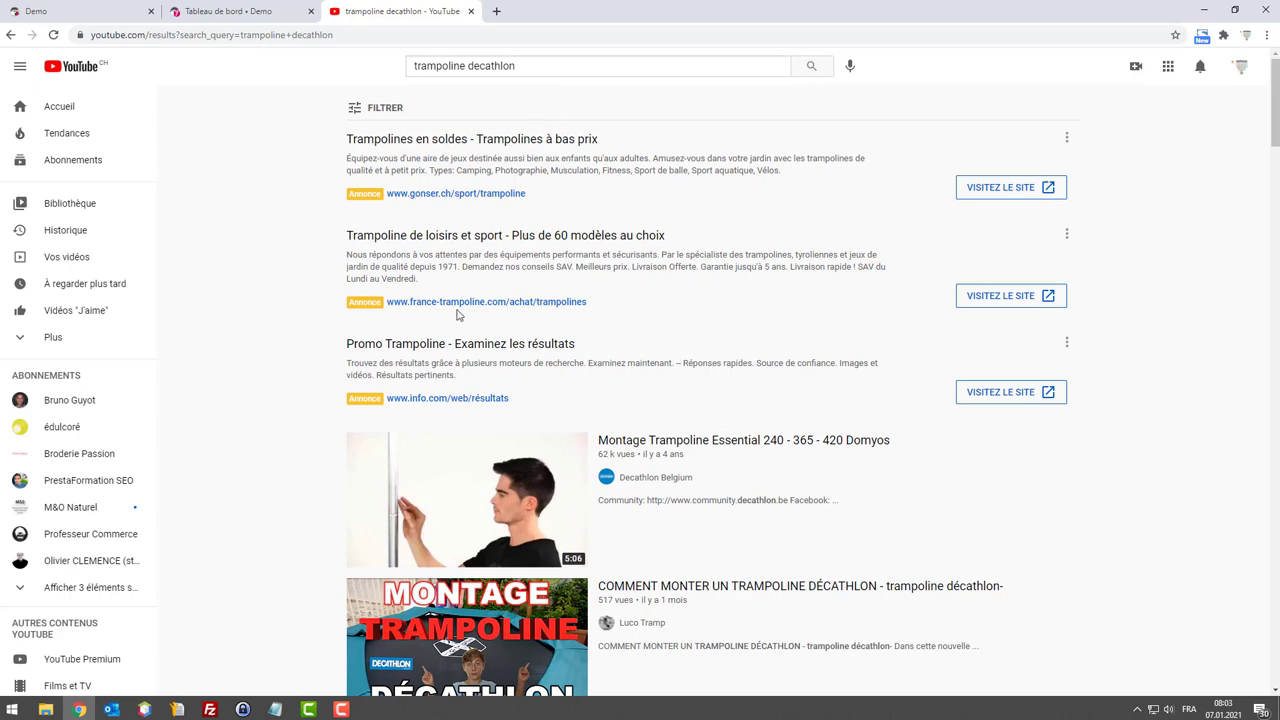
Step: Open the "Powerjump Decathlon 2" video from the search results and mute it
scroll(455, 312, down, 2)
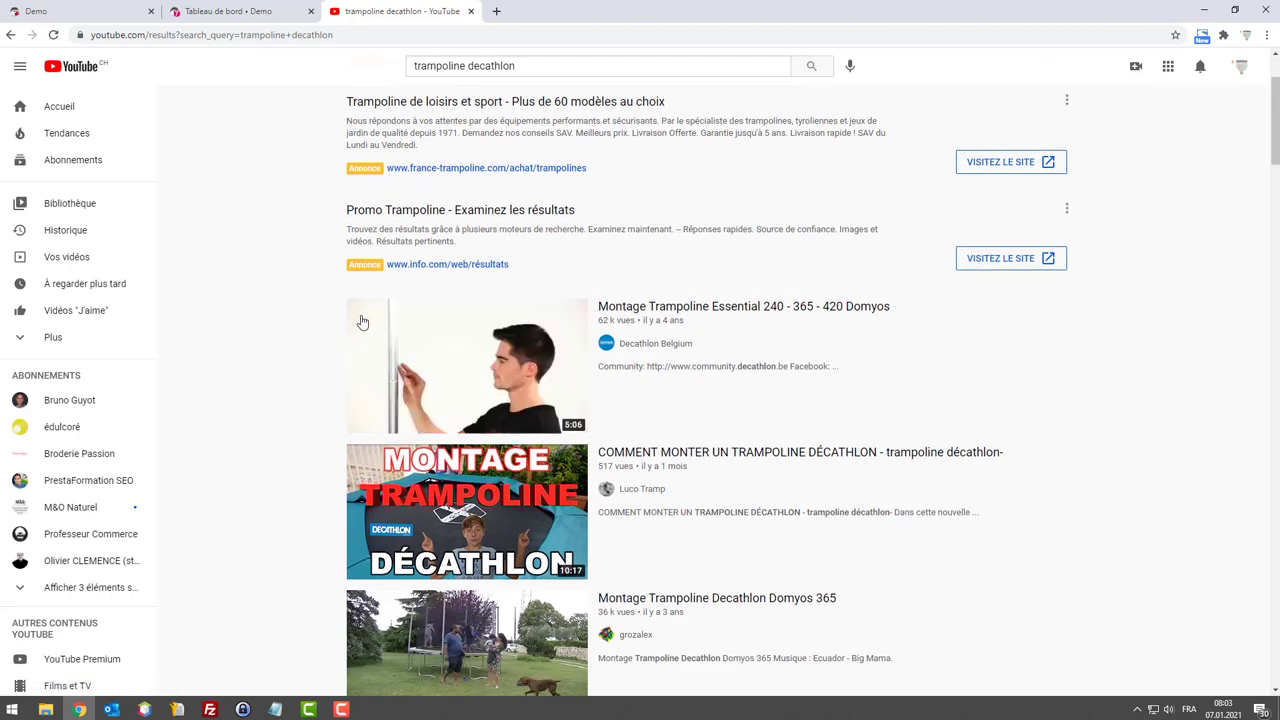
scroll(350, 328, down, 3)
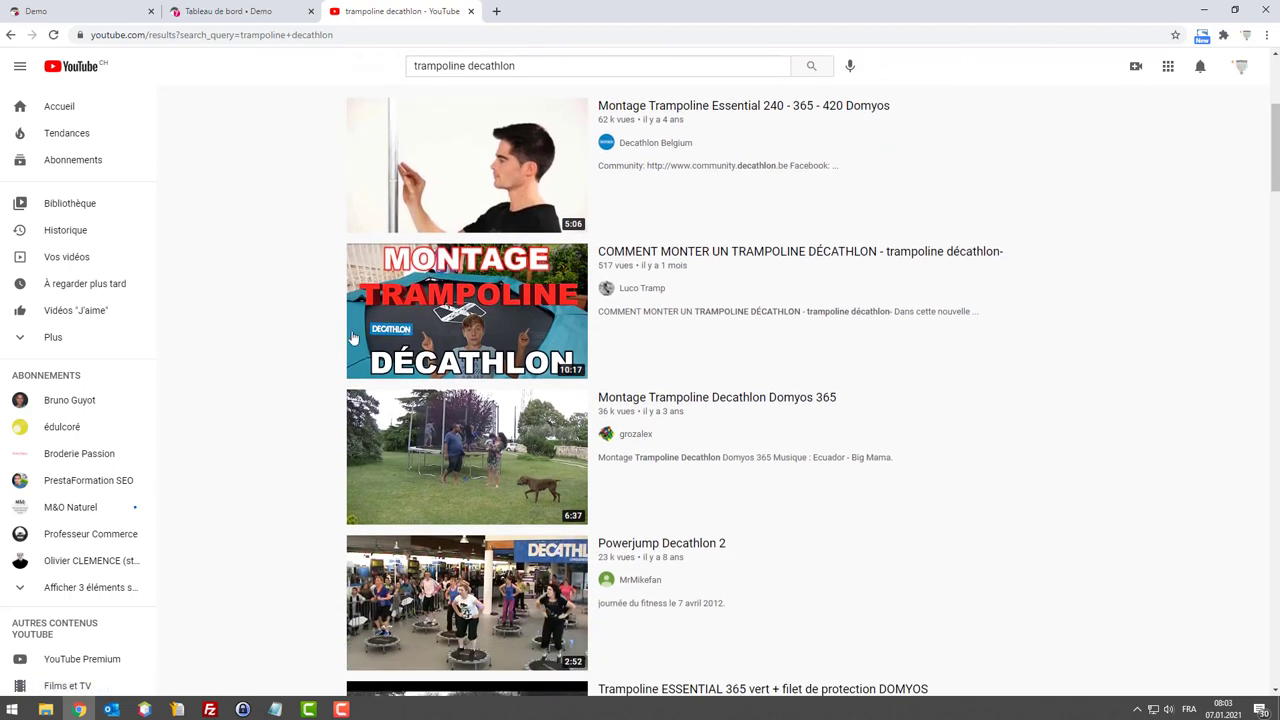
scroll(420, 440, down, 1)
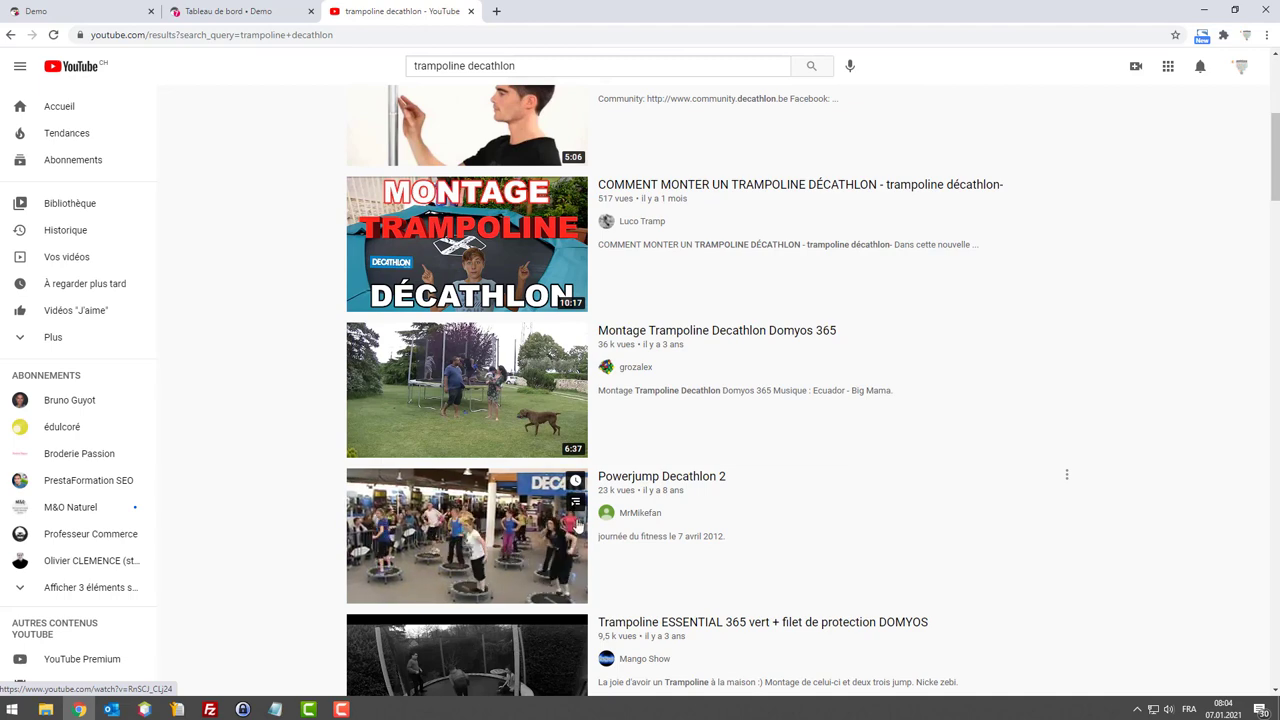
click(621, 475)
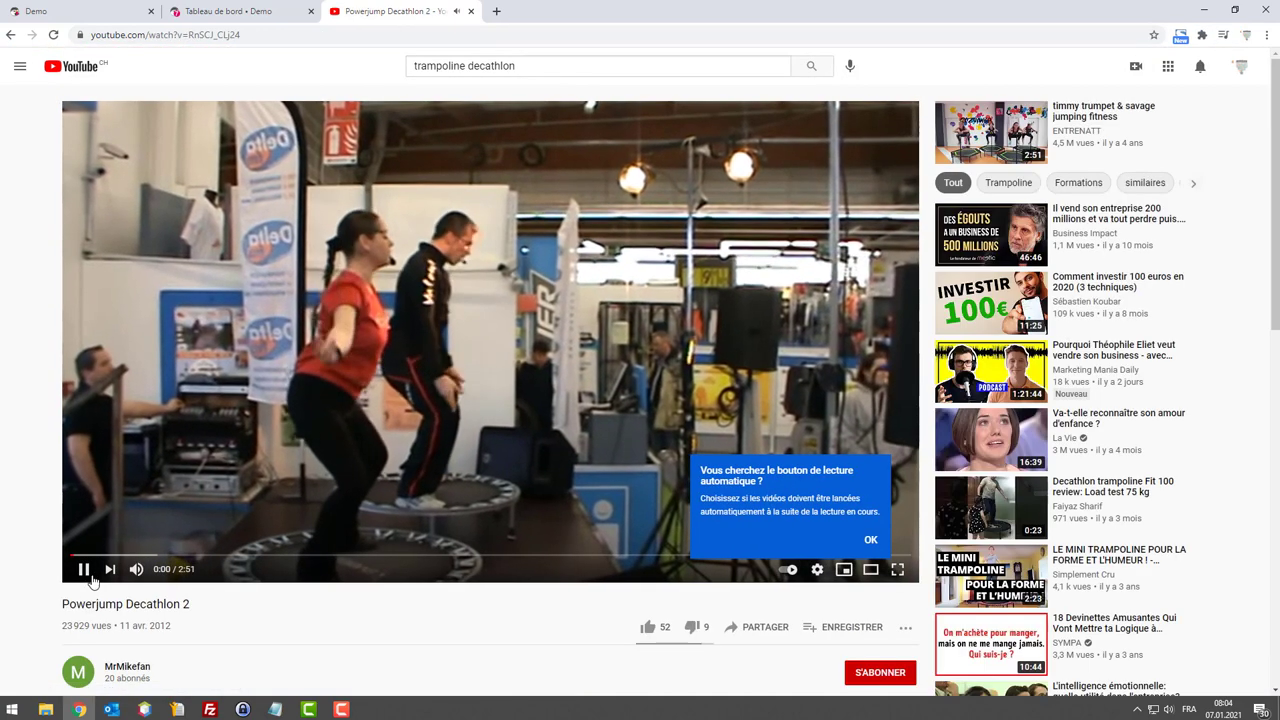
click(136, 569)
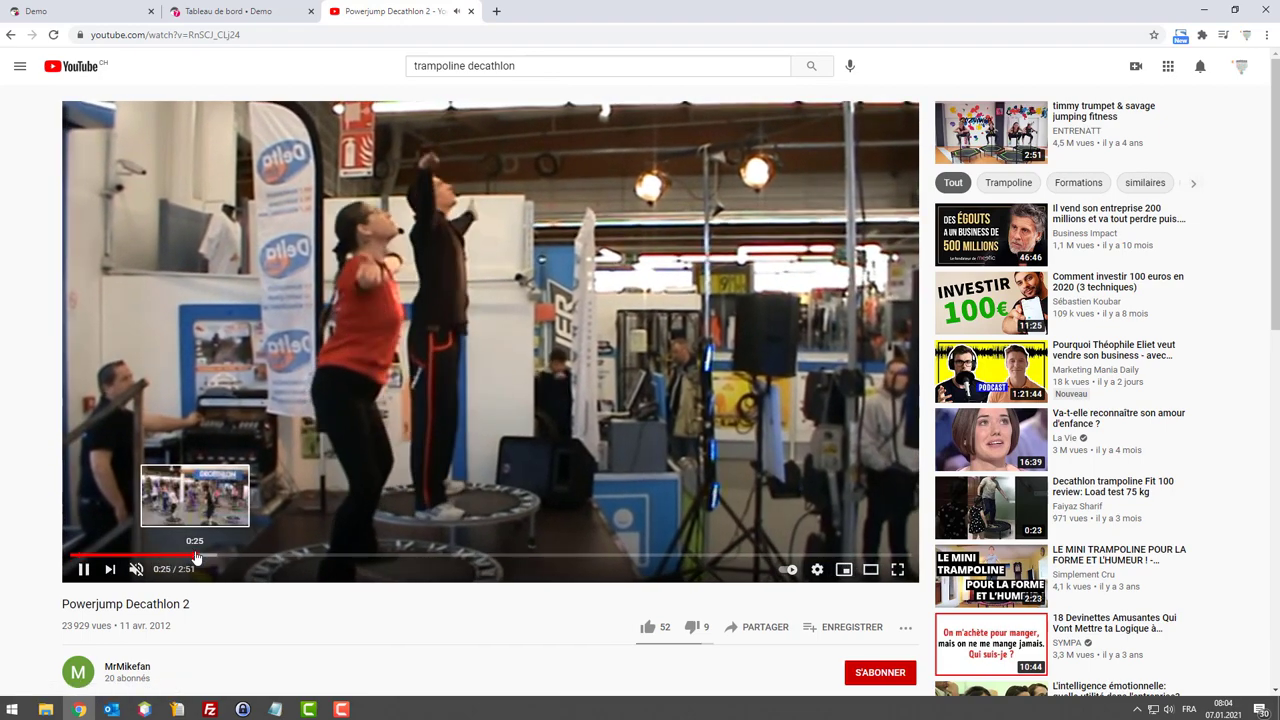
Step: Skim the Powerjump video at 0:25 and 1:15, pause it, and jump to 1:55
click(195, 555)
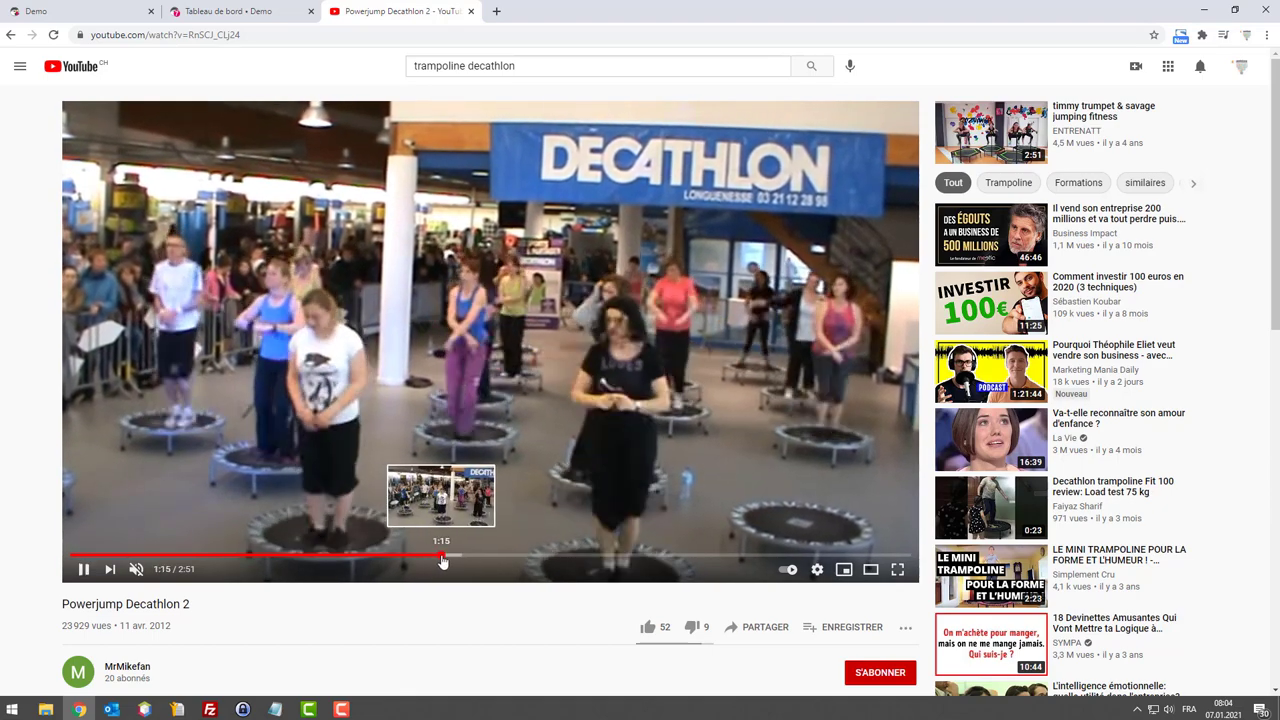
click(437, 558)
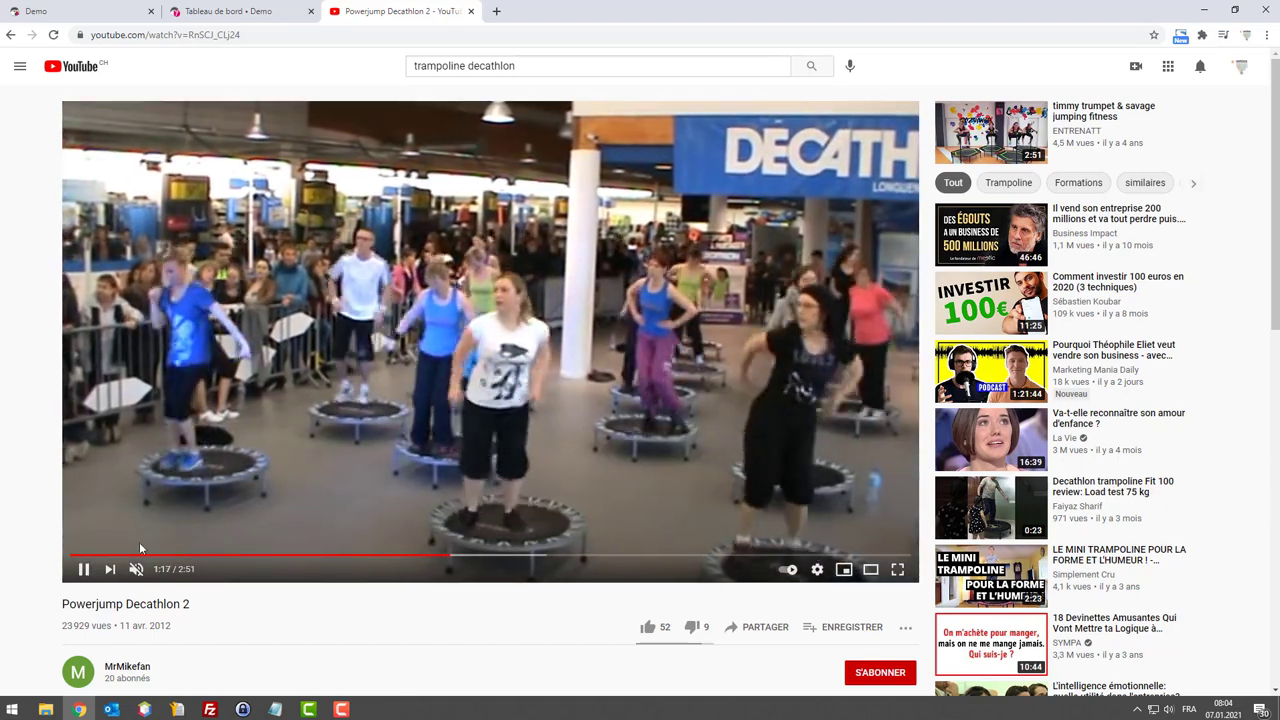
click(83, 569)
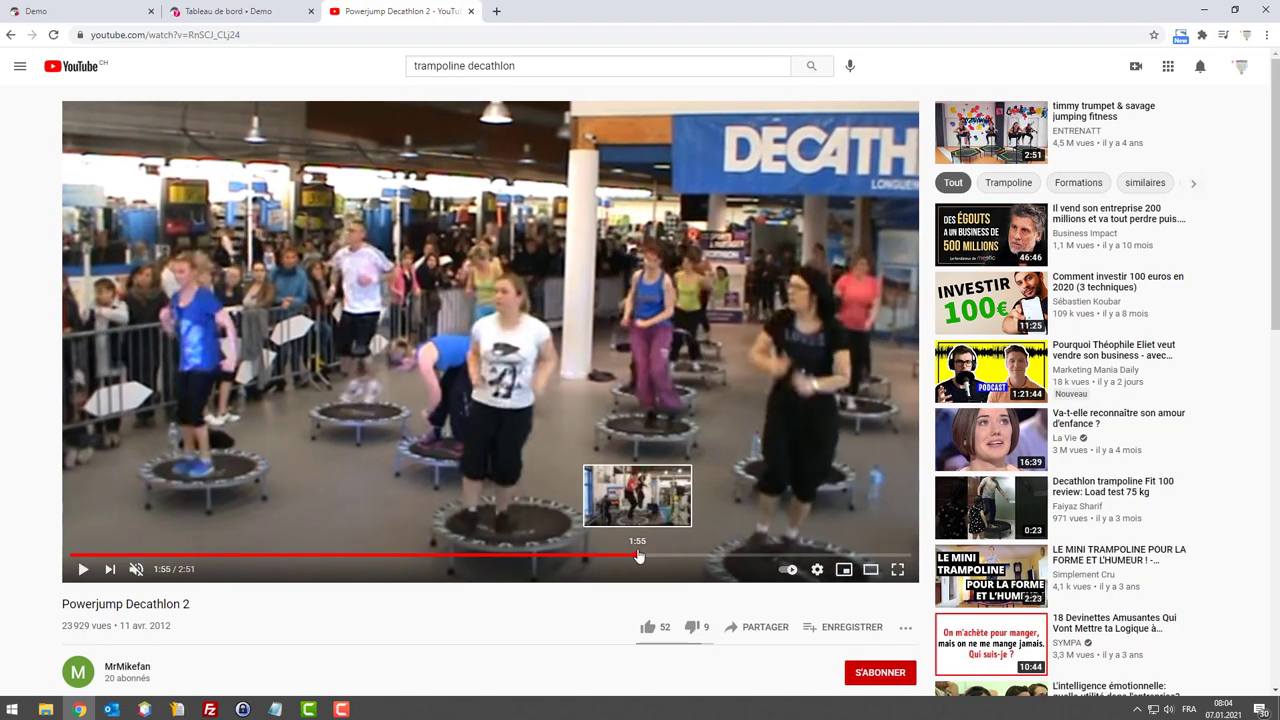
click(636, 554)
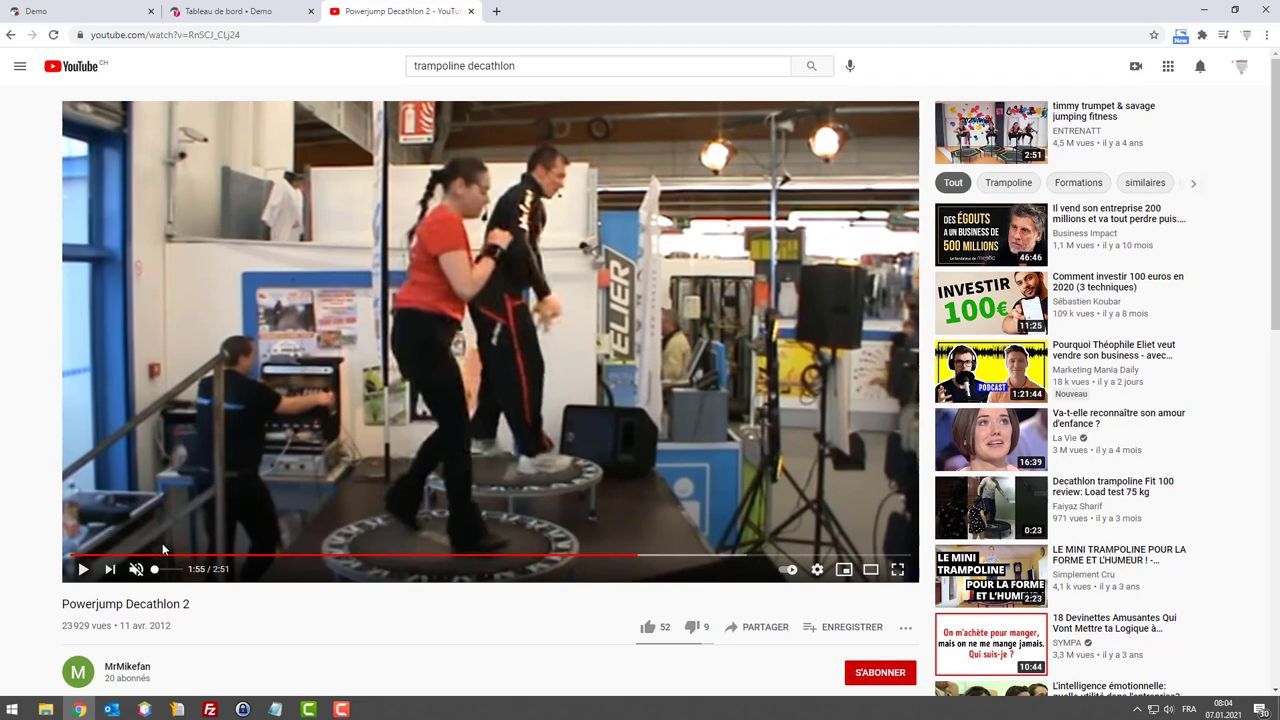
Step: Check the description and comments below the Powerjump video, and return to the search results
scroll(175, 520, down, 6)
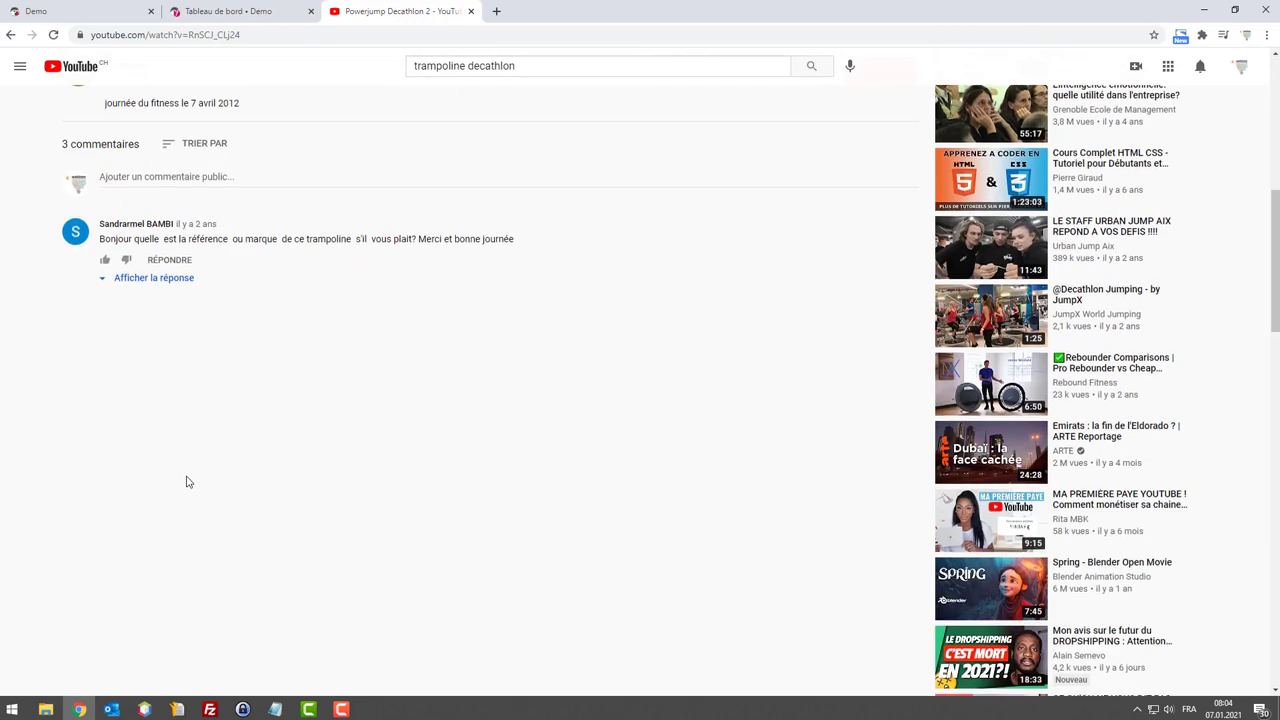
scroll(180, 470, up, 2)
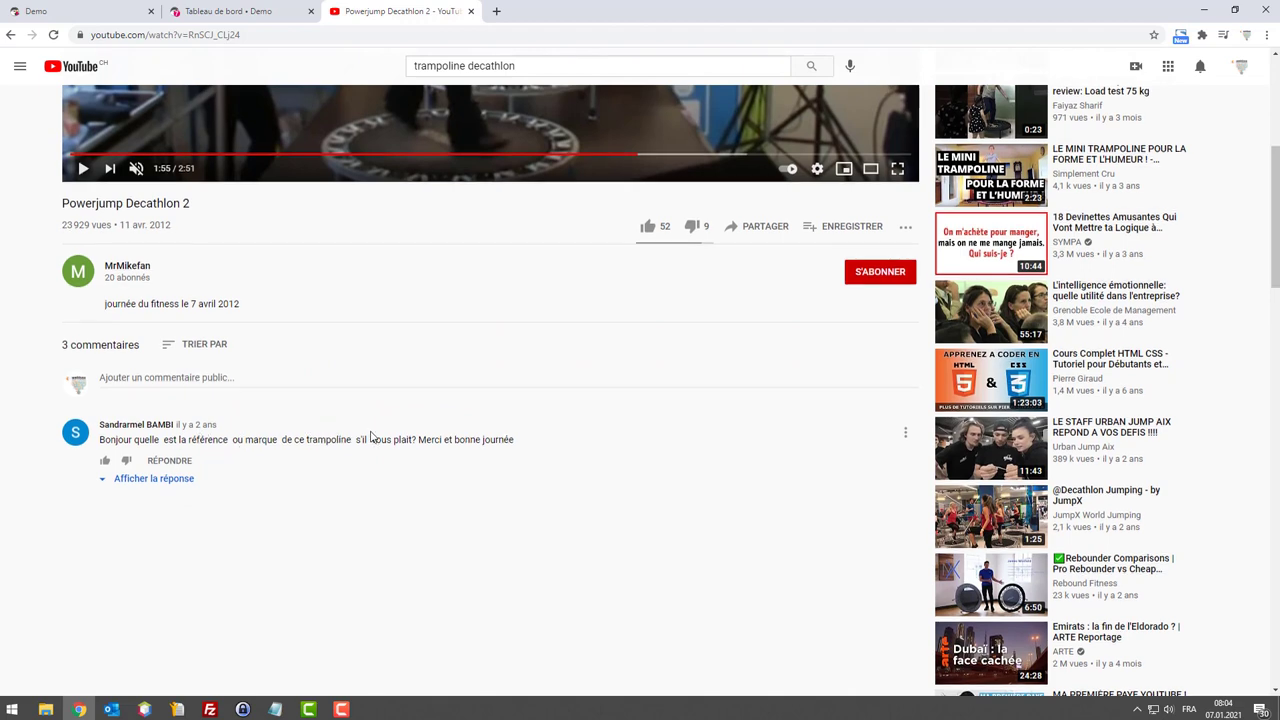
scroll(260, 346, up, 4)
click(10, 35)
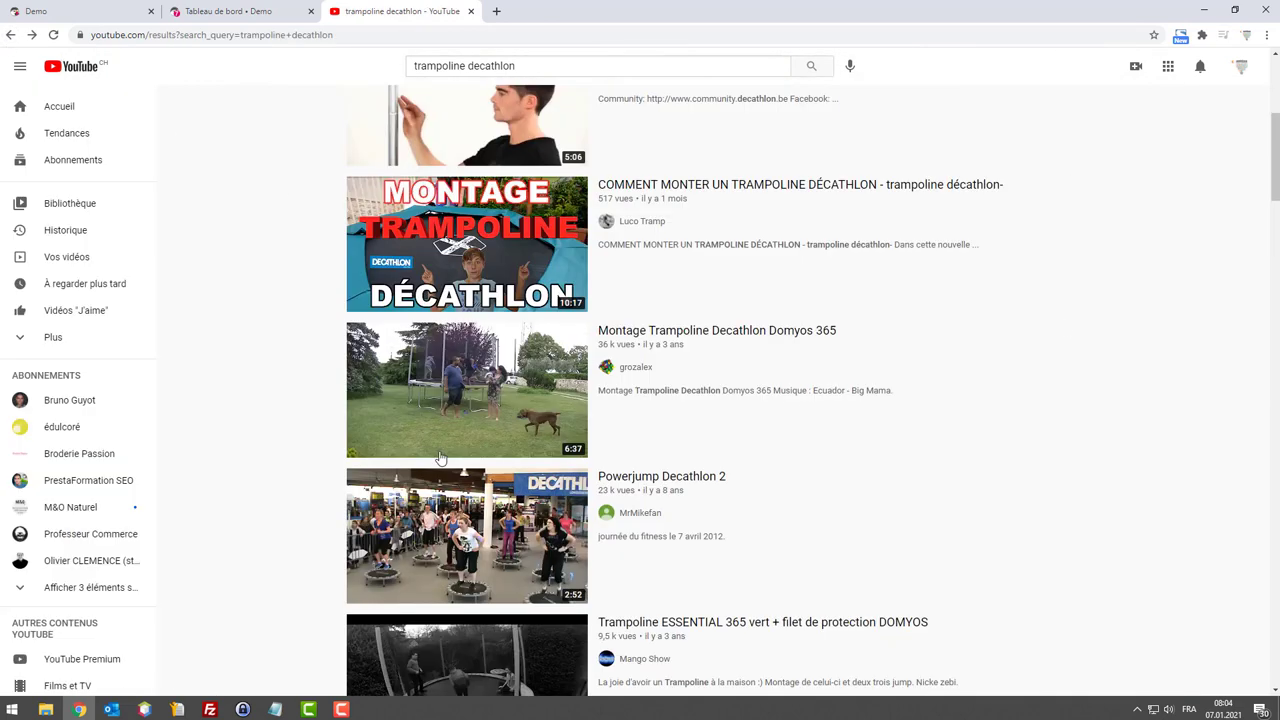
Step: Open the video "Montage Trampoline Essential 240 - 365 - 420 Domyos" and skip its ads
scroll(560, 380, up, 2)
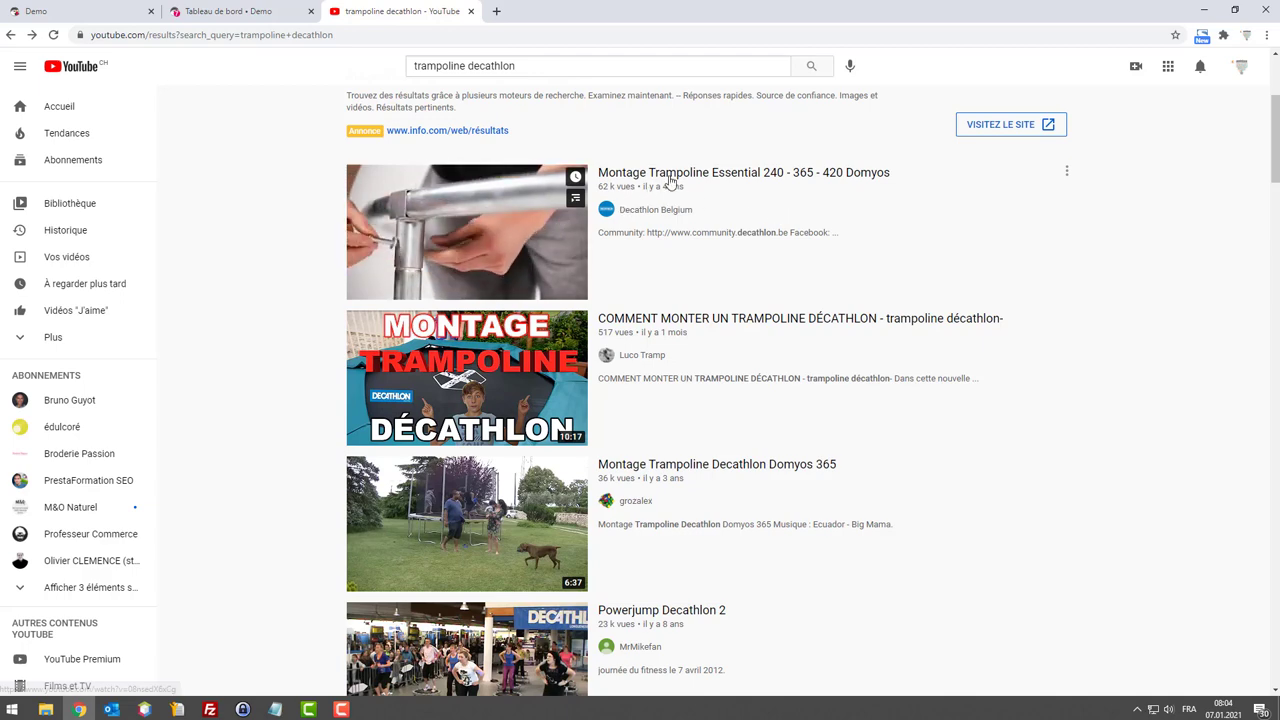
click(592, 176)
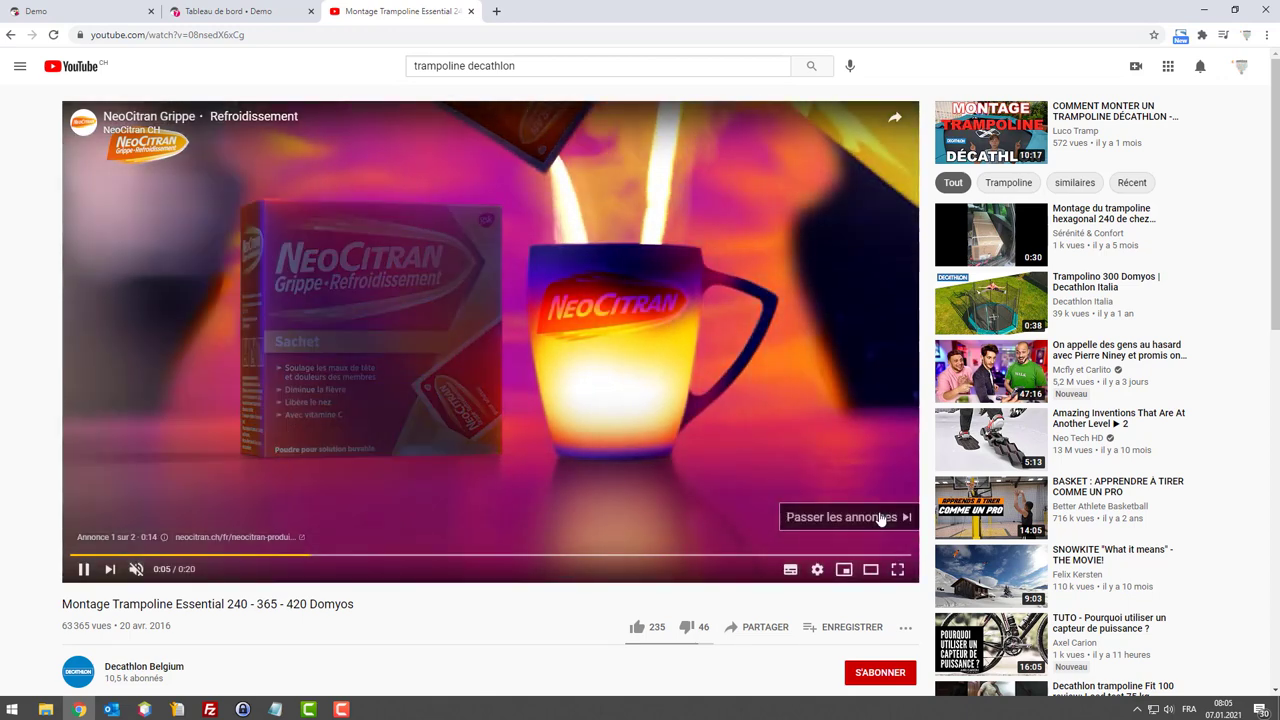
click(880, 517)
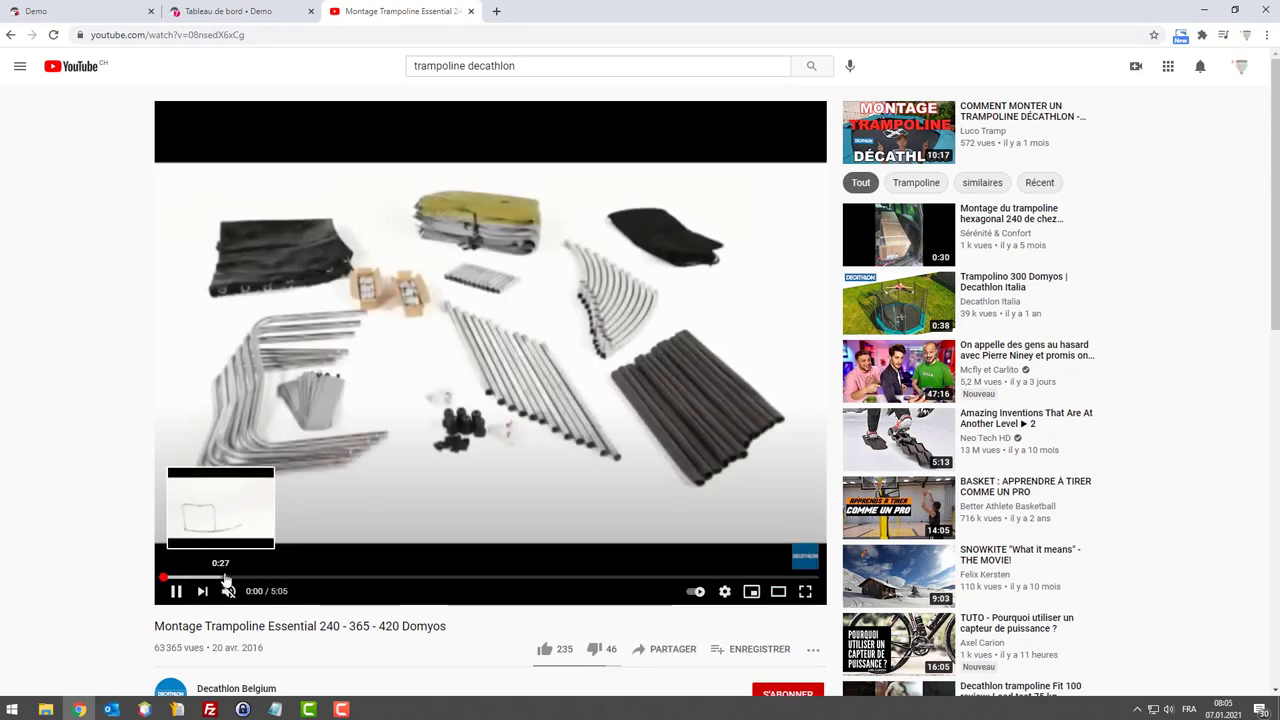
Step: Skim the paused Domyos assembly video at 1:30, 2:16 and 3:09, and return to the search results
click(234, 566)
click(455, 577)
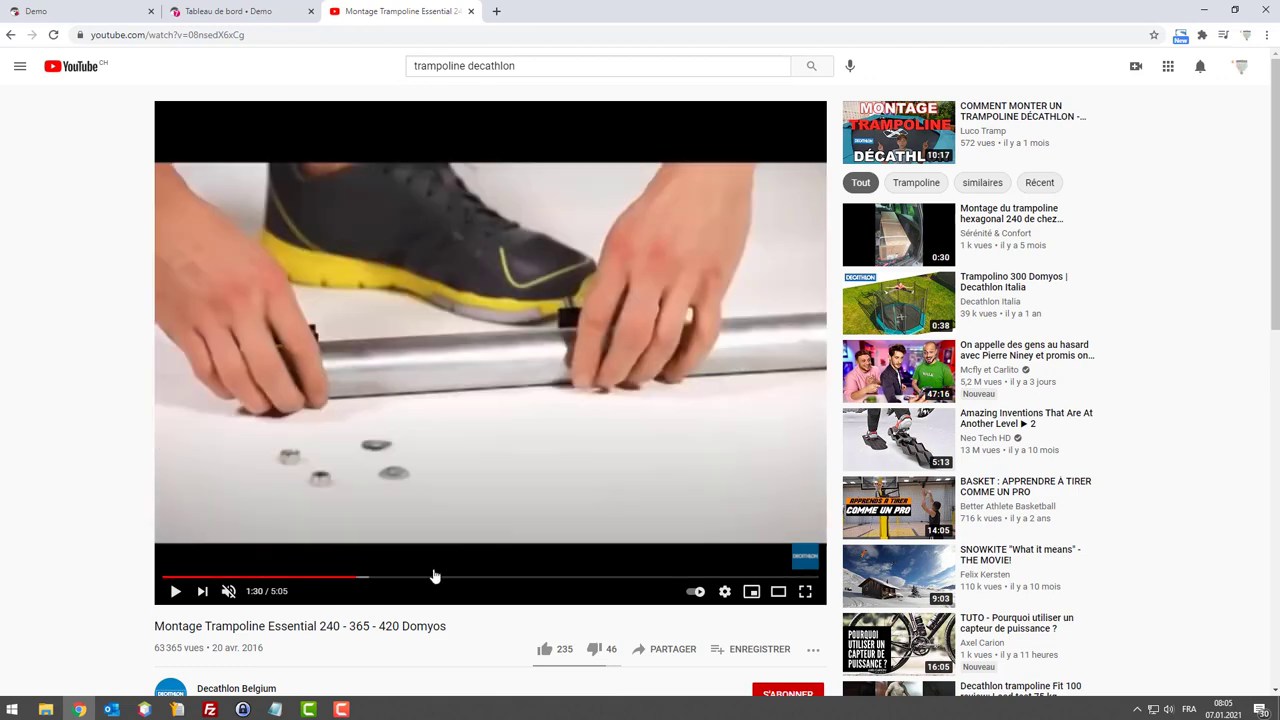
click(550, 582)
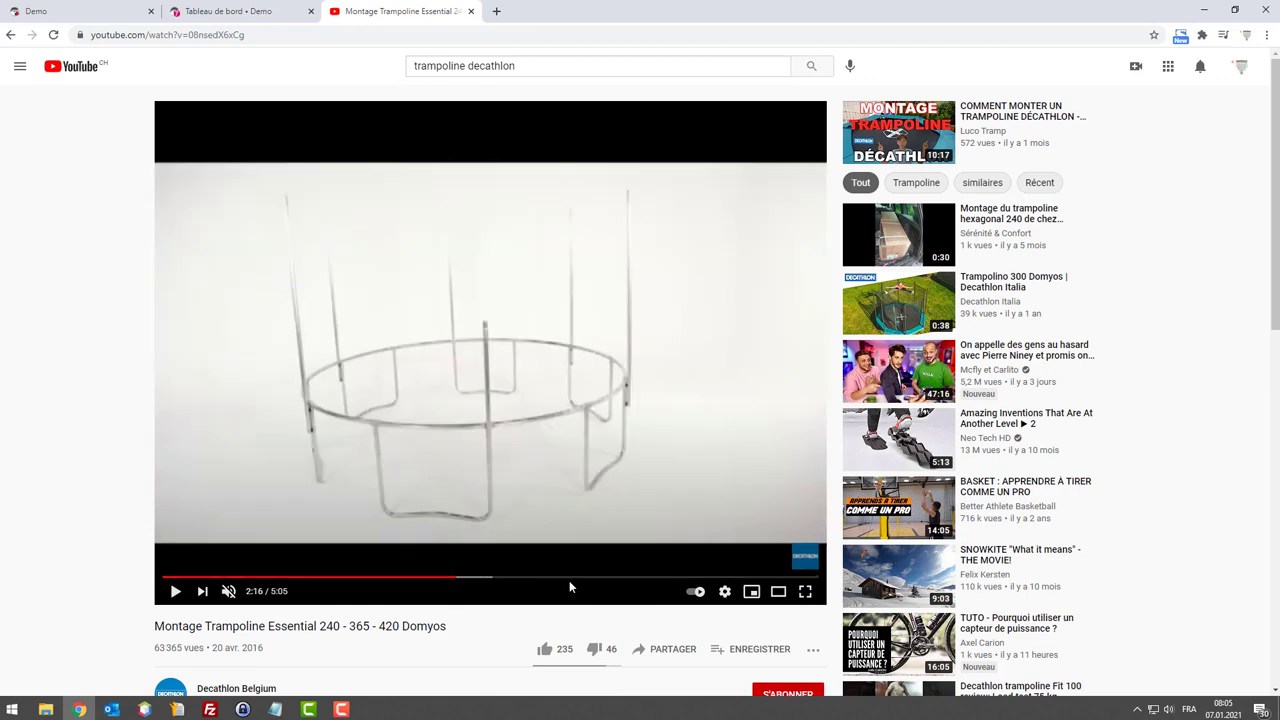
click(569, 580)
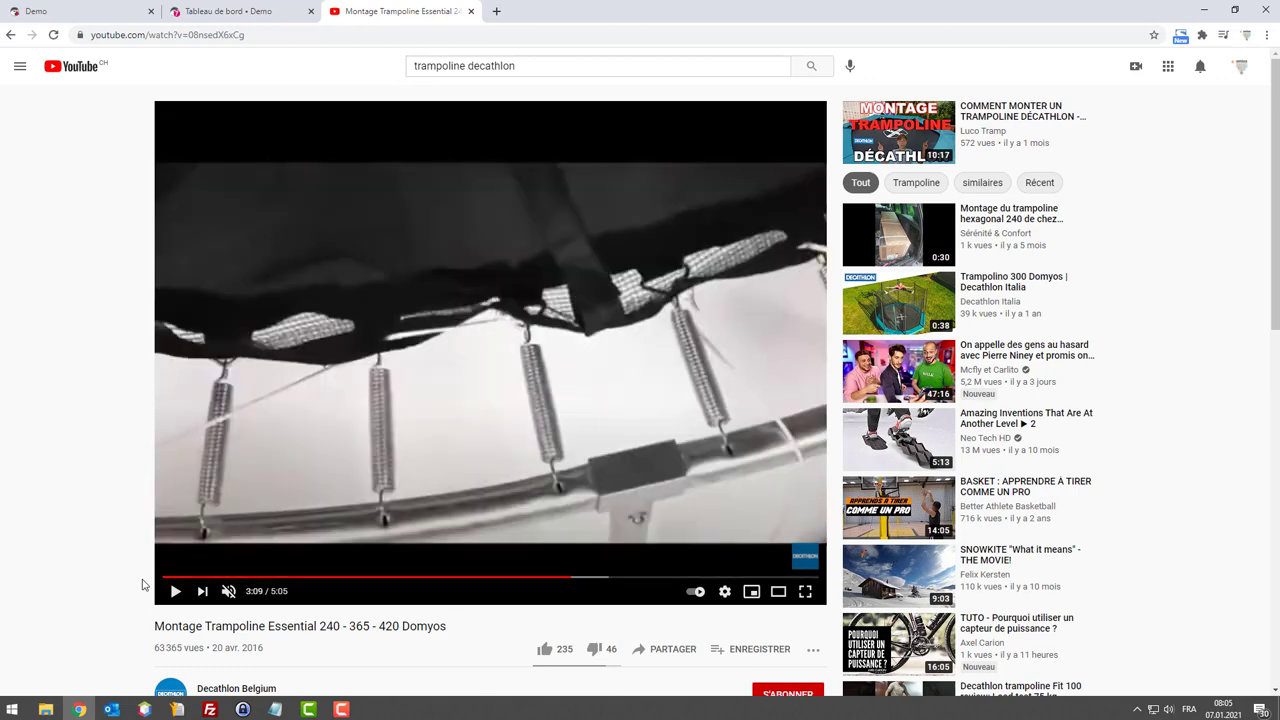
click(7, 34)
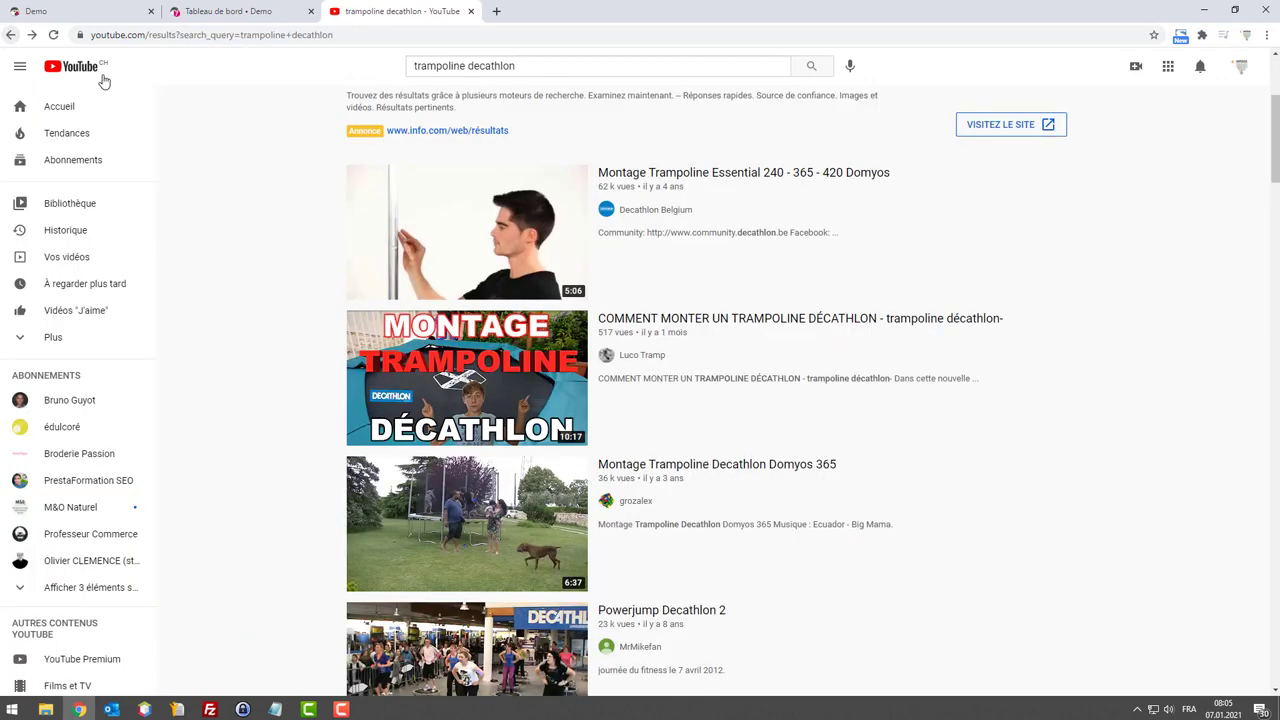
Step: Examine the remaining "trampoline decathlon" results for other assembly, fitness, unboxing and comparison videos
scroll(480, 270, down, 1)
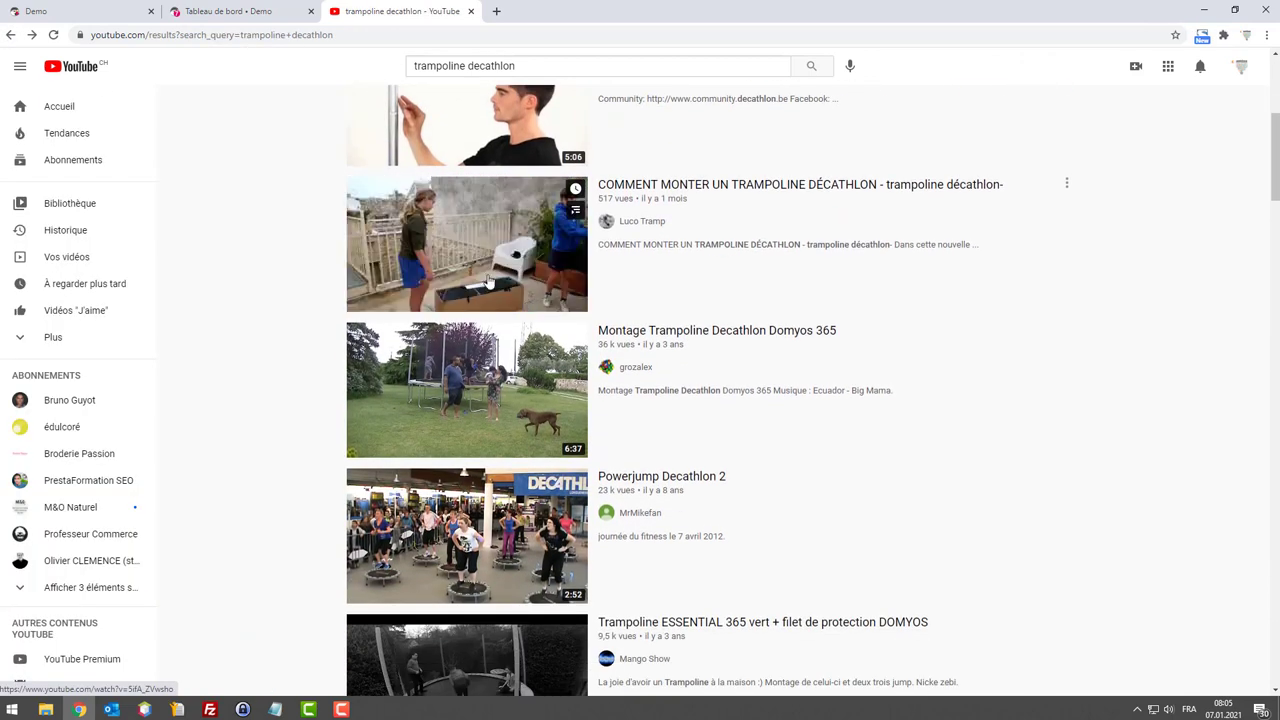
scroll(604, 360, down, 2)
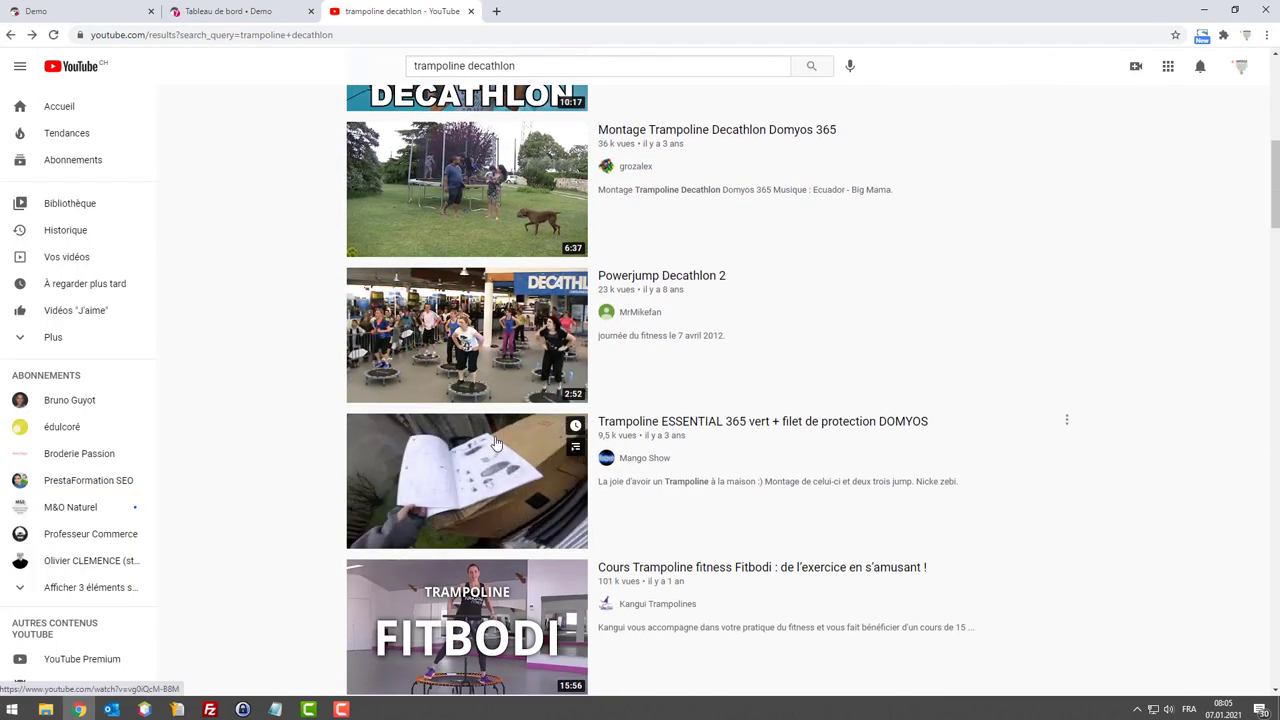
scroll(511, 470, down, 1)
scroll(511, 470, down, 4)
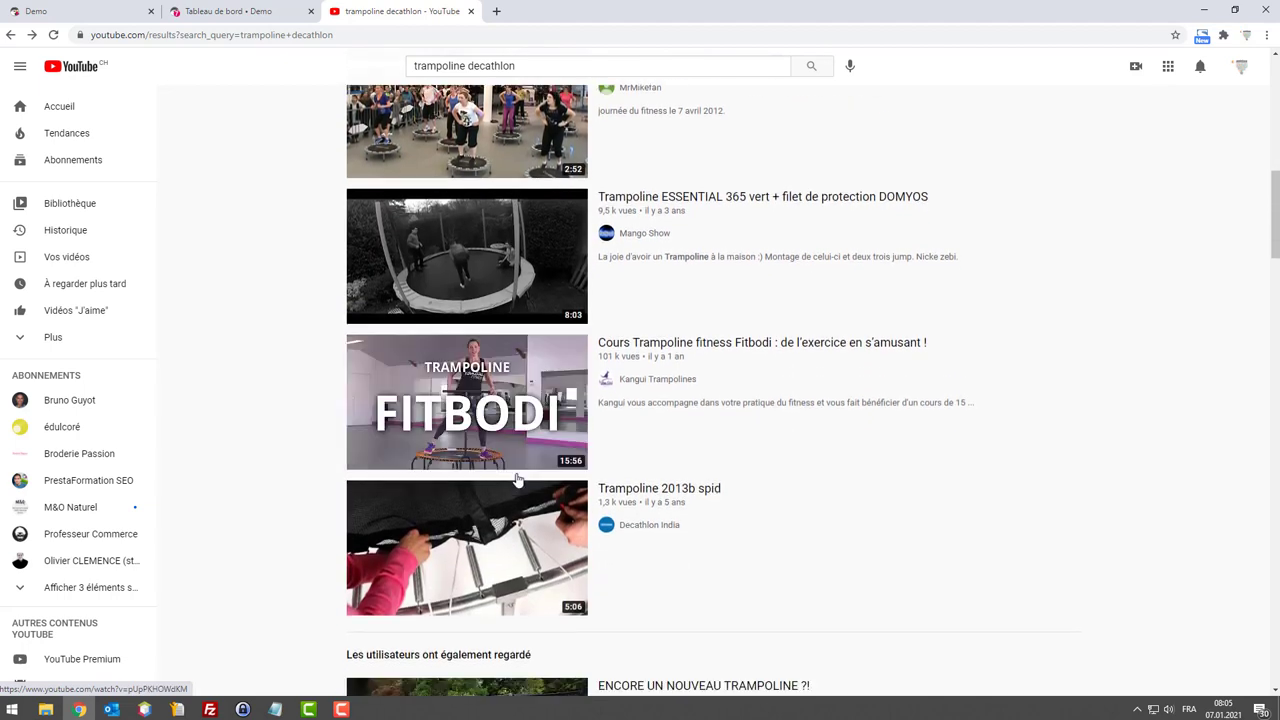
scroll(545, 476, down, 1)
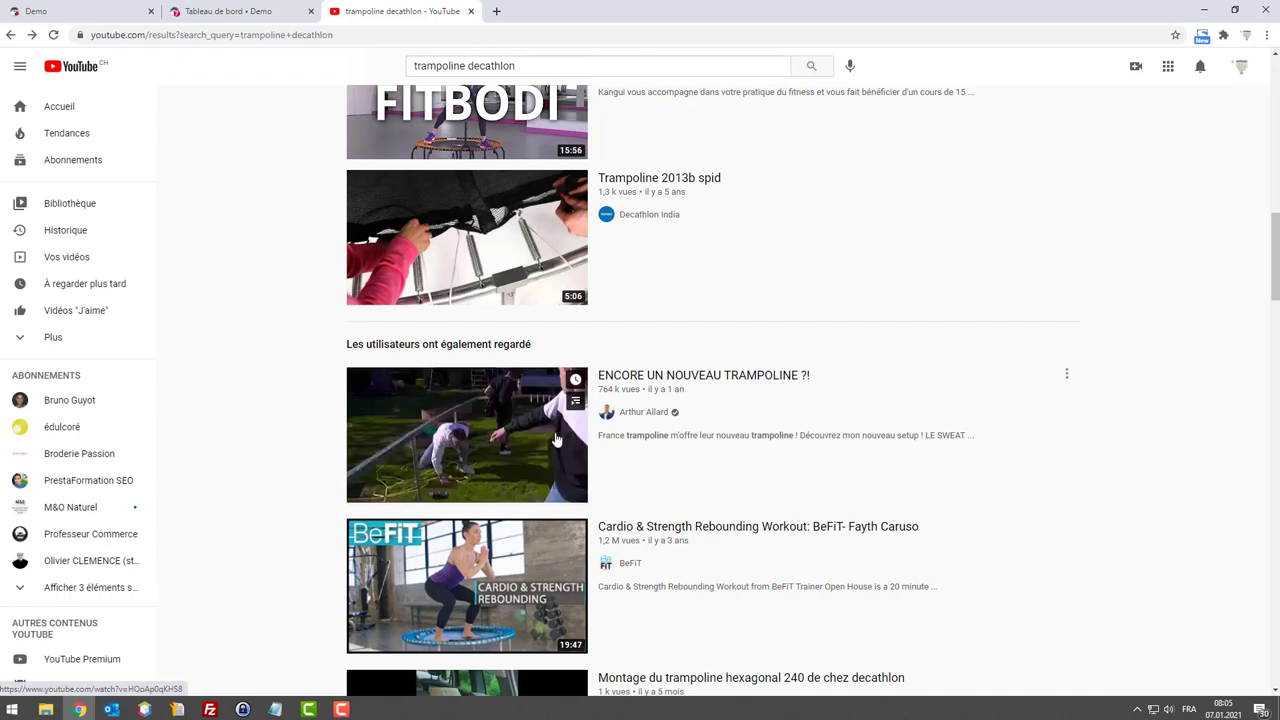
scroll(588, 445, down, 3)
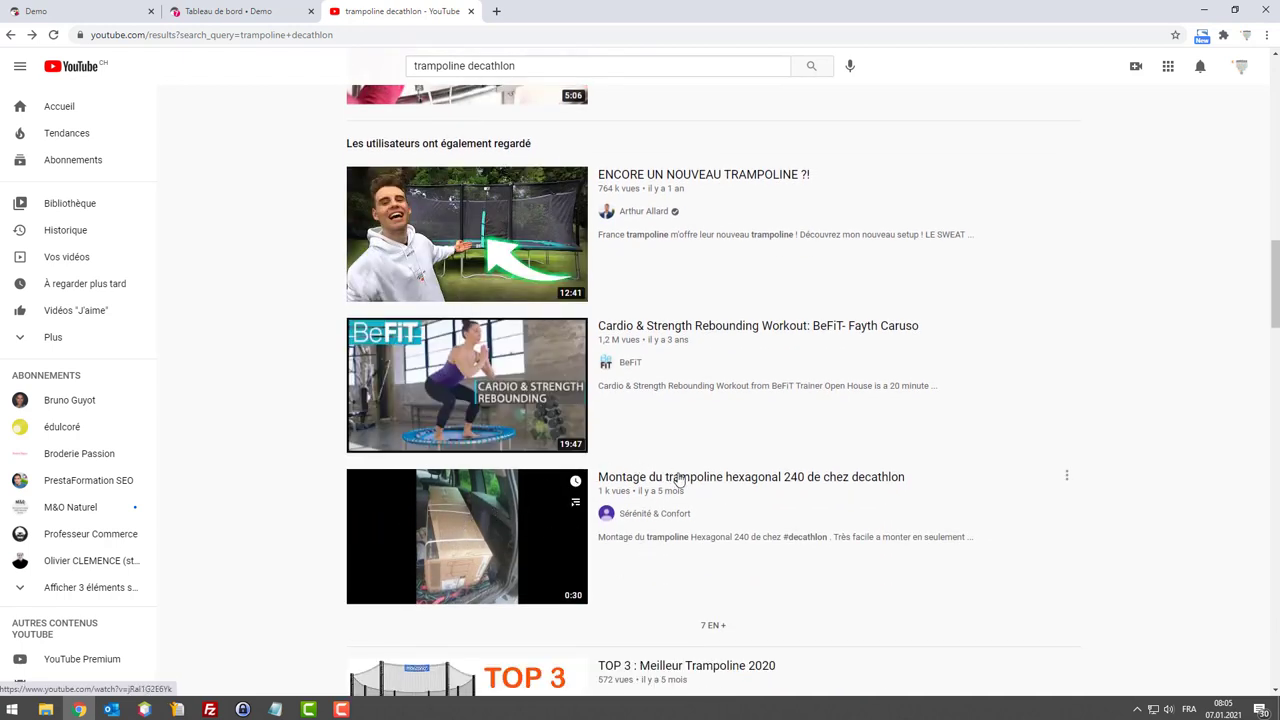
scroll(634, 526, down, 4)
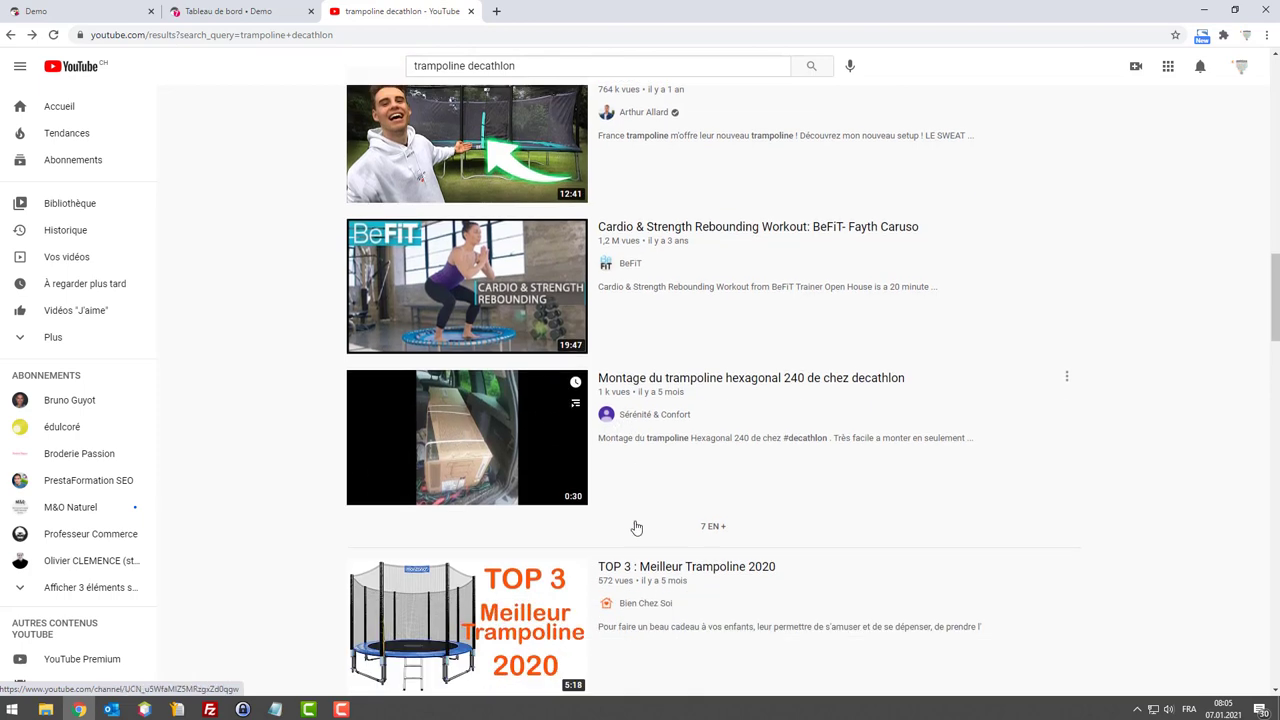
scroll(563, 491, up, 1)
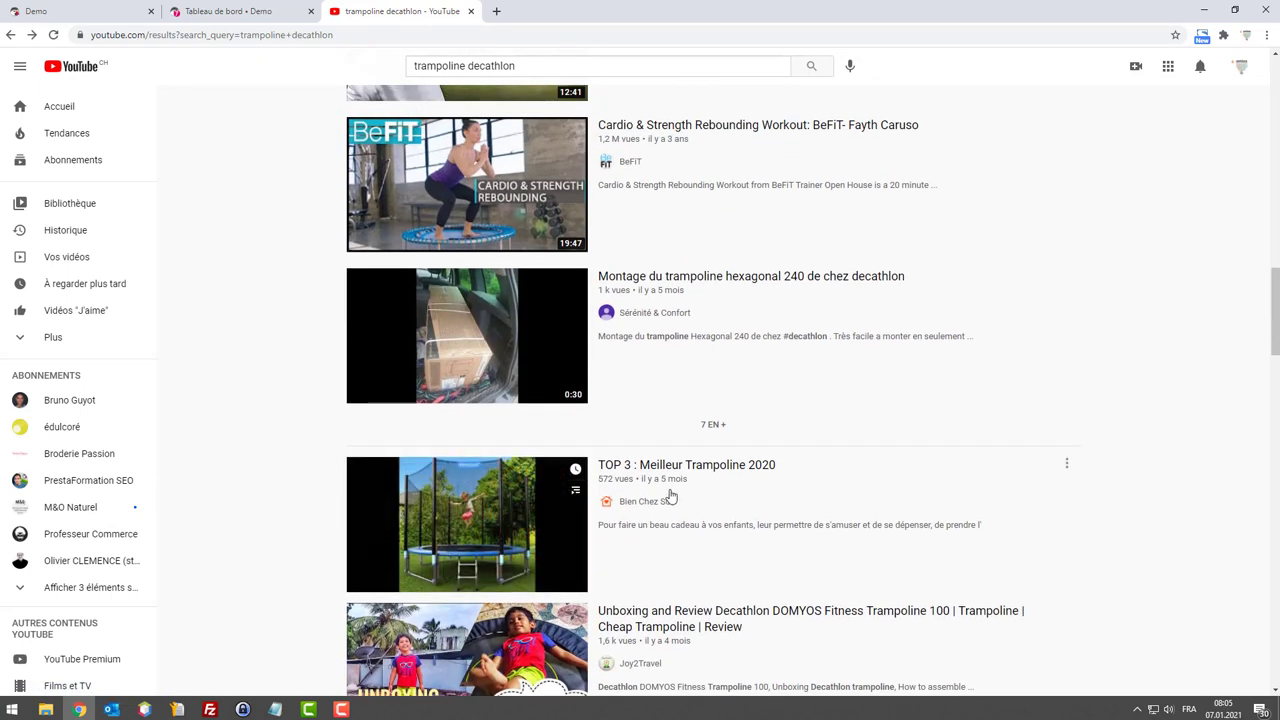
scroll(666, 494, down, 2)
scroll(675, 480, down, 2)
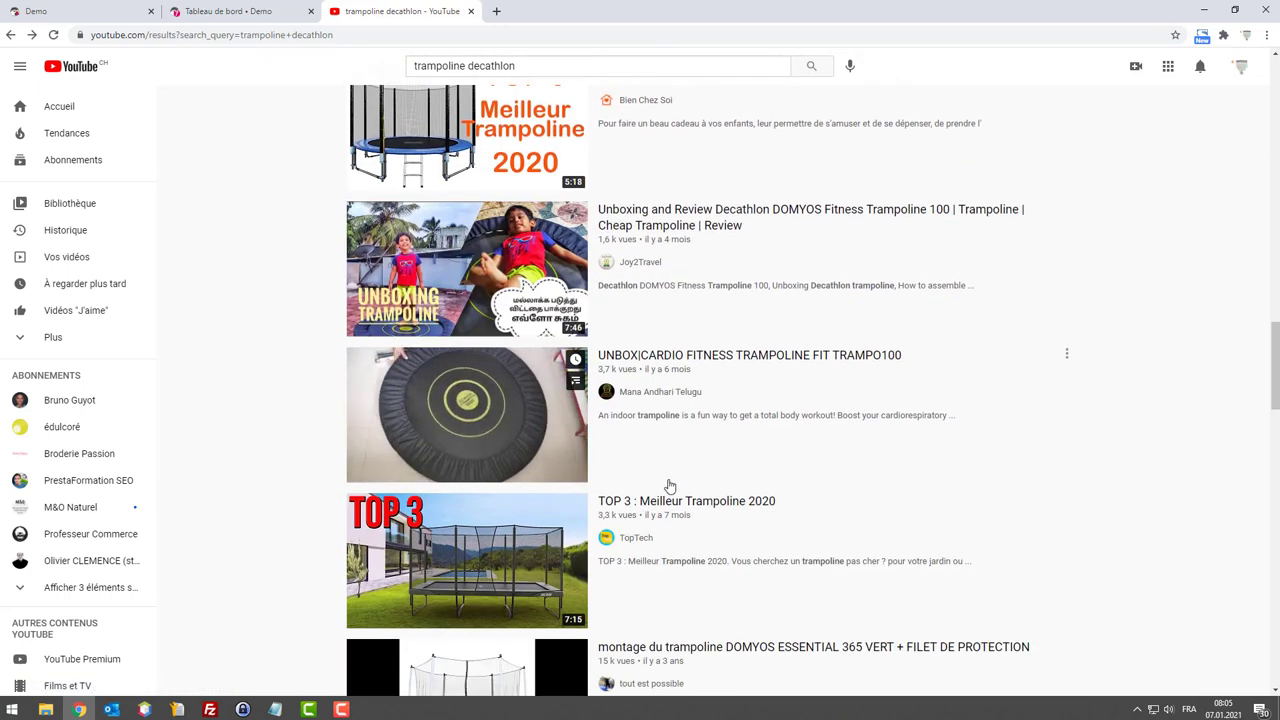
scroll(668, 485, down, 2)
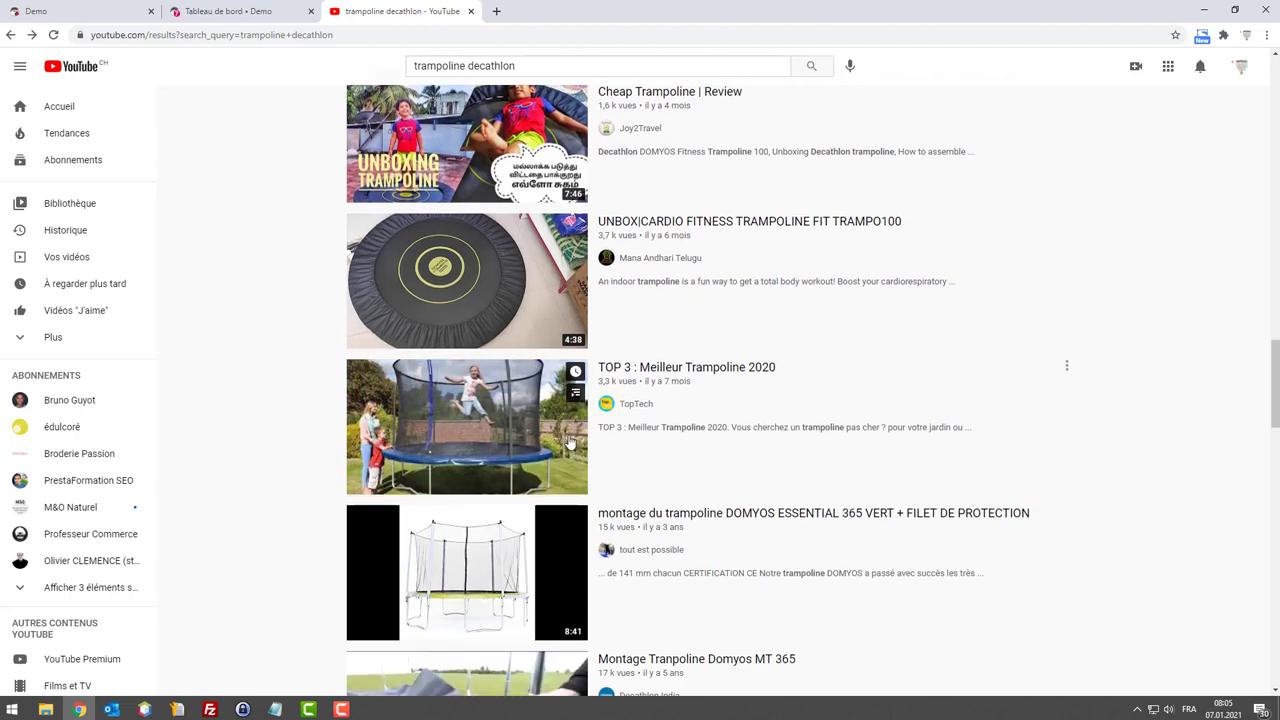
Step: Review the "trampoline decathlon" results again, from the TOP 3 and unboxing videos back up to the first assembly videos
scroll(920, 429, down, 2)
scroll(900, 440, up, 3)
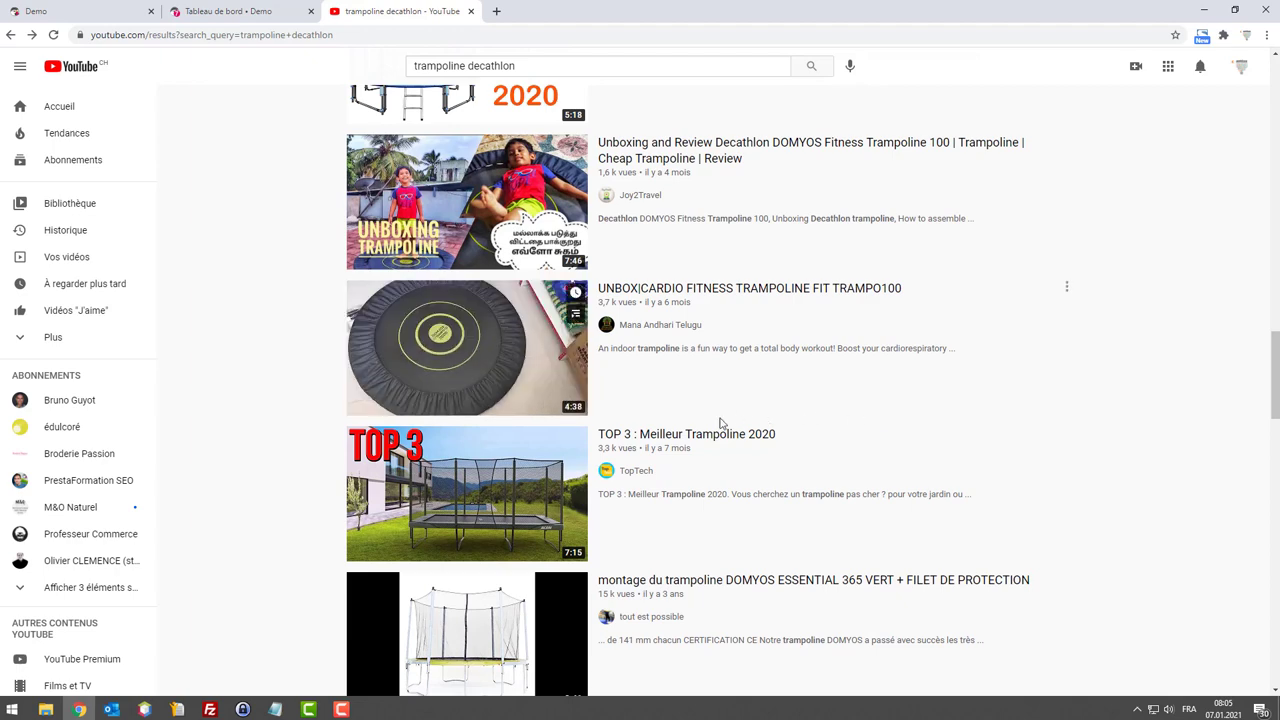
mouse_move(501, 478)
scroll(723, 403, up, 2)
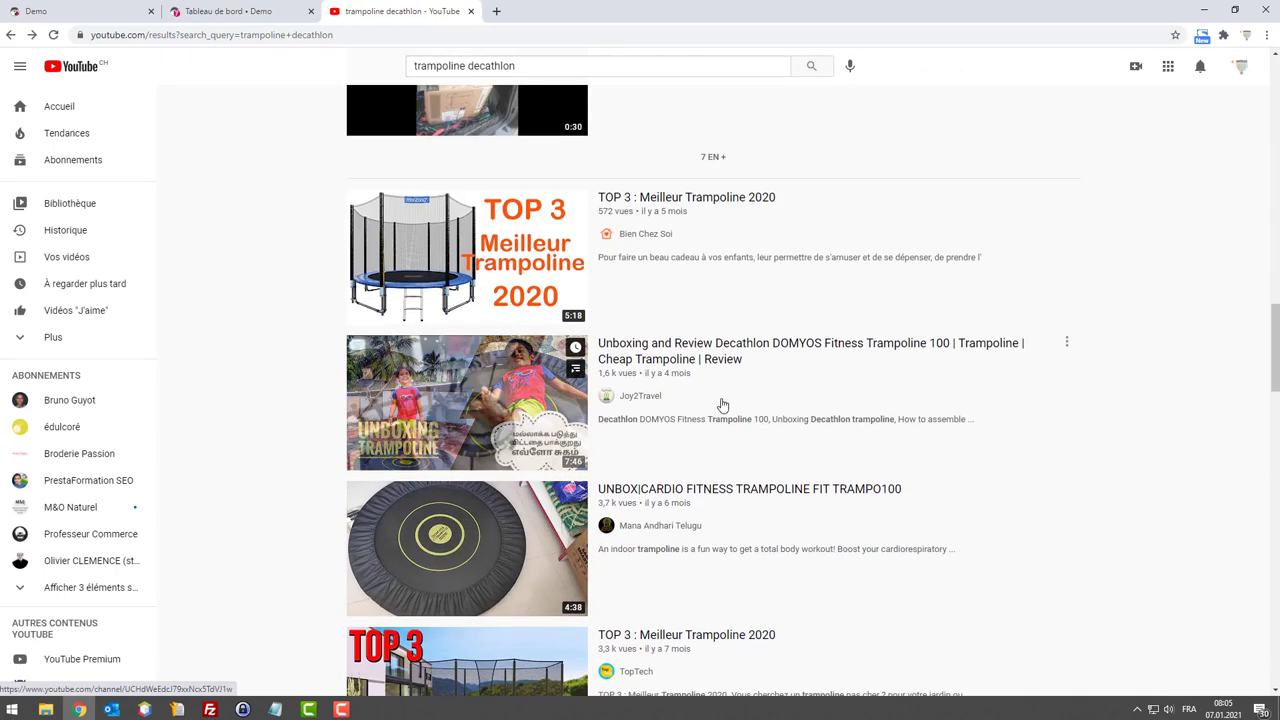
scroll(788, 403, up, 1)
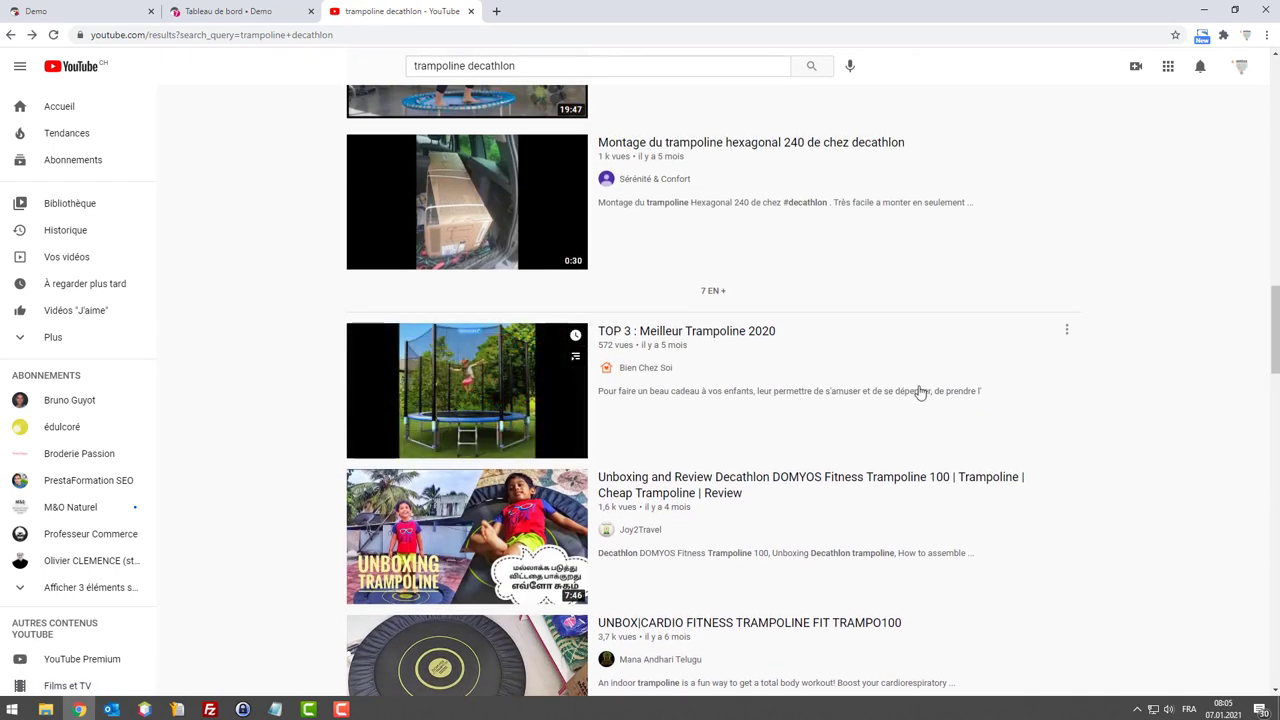
scroll(860, 400, up, 1)
scroll(896, 406, up, 4)
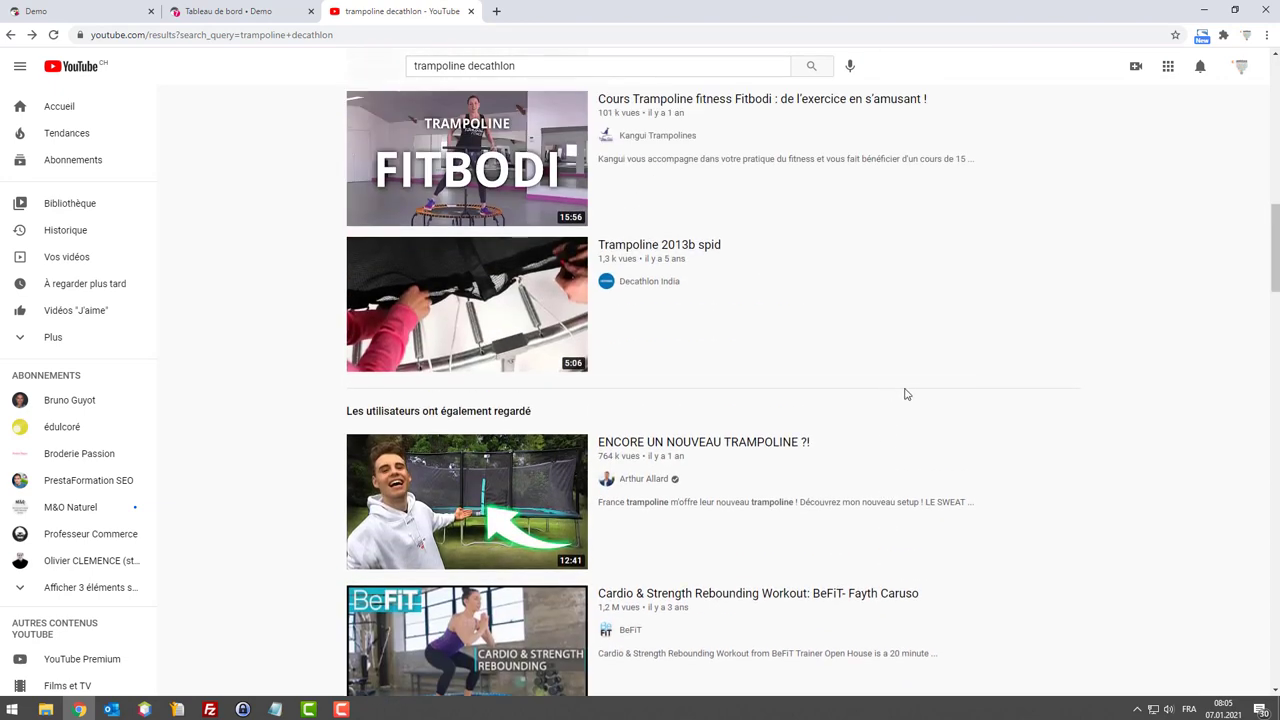
scroll(906, 394, up, 5)
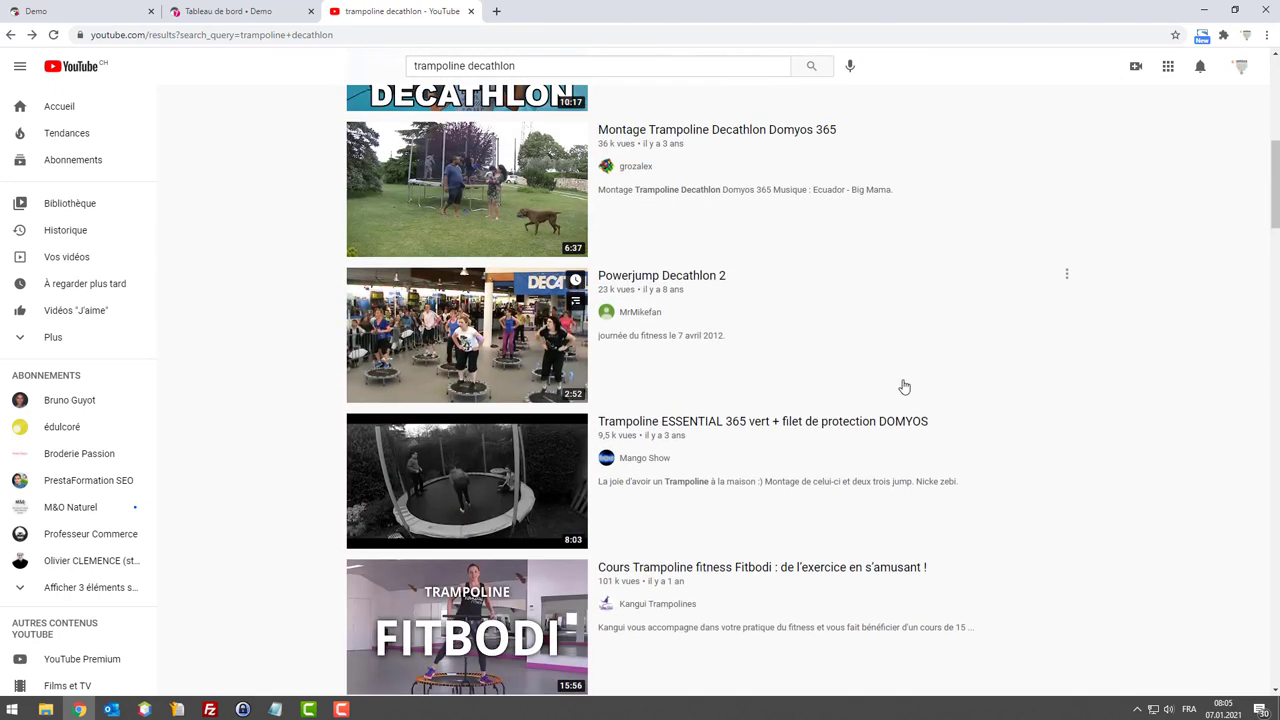
scroll(890, 384, up, 2)
scroll(877, 381, up, 3)
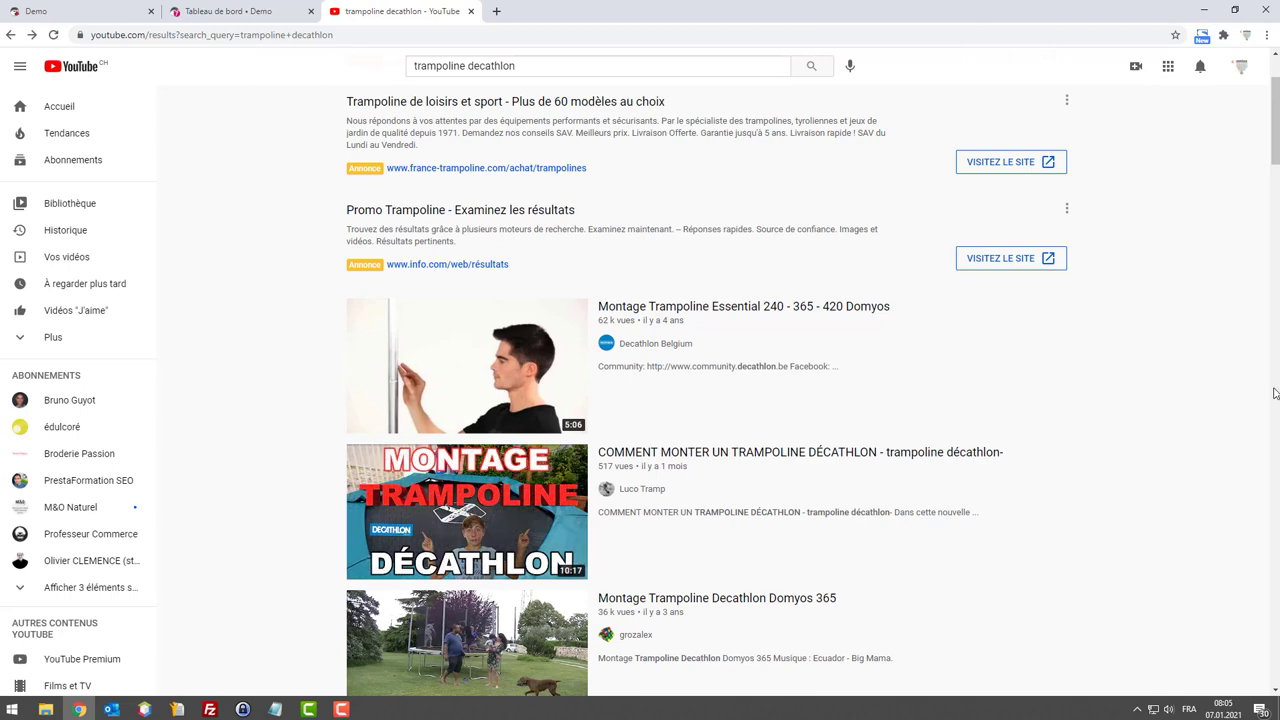
Step: Open the video "COMMENT MONTER UN TRAMPOLINE DÉCATHLON - trampoline décathlon-" and pause it at 1:04
scroll(503, 303, down, 2)
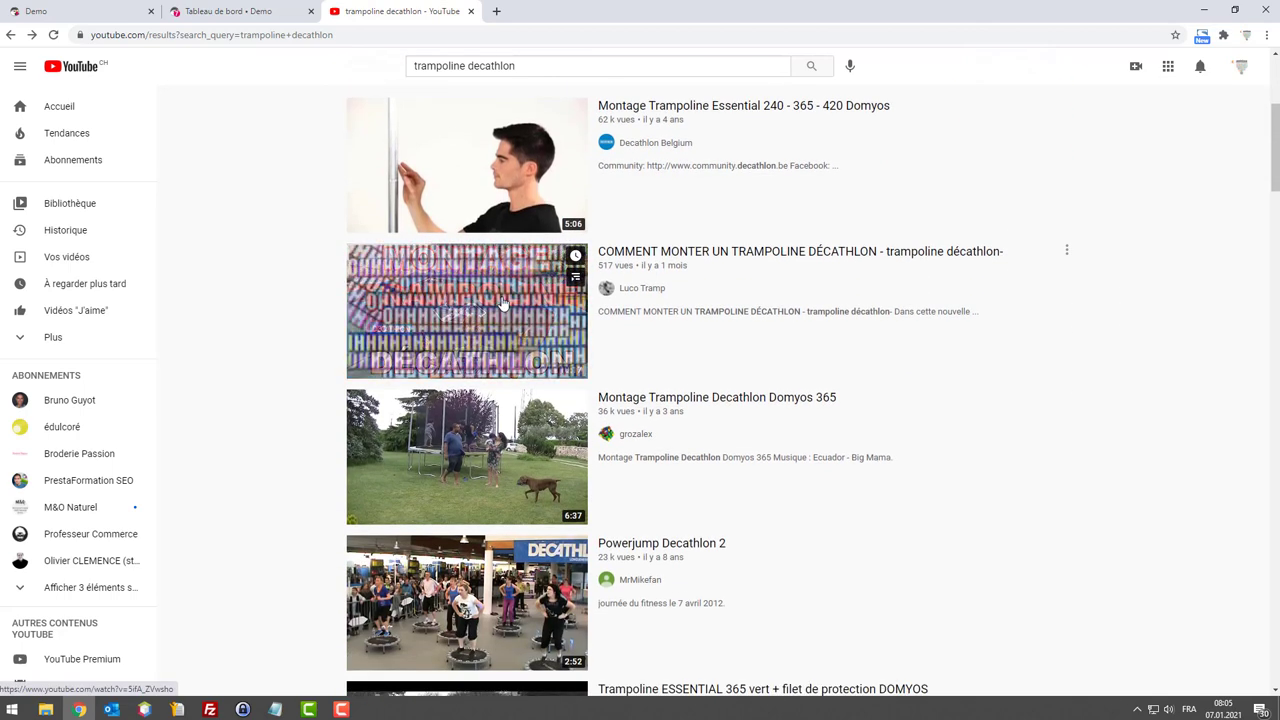
click(503, 304)
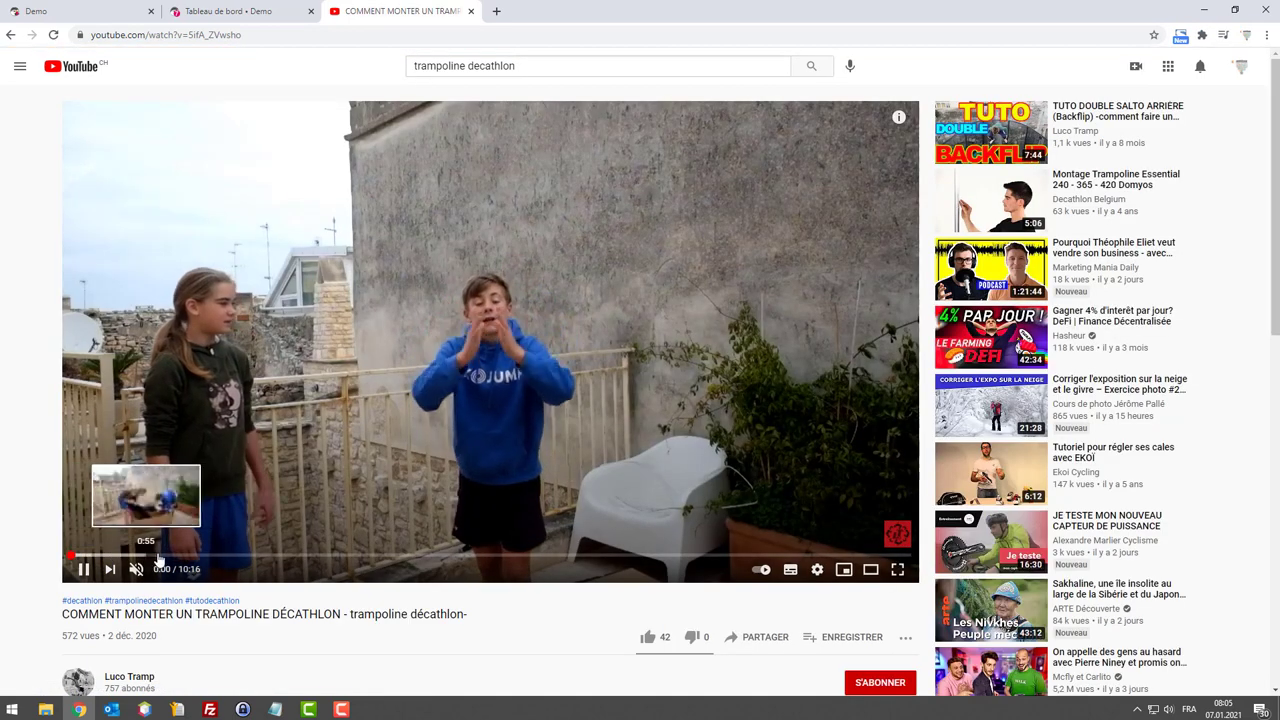
click(158, 554)
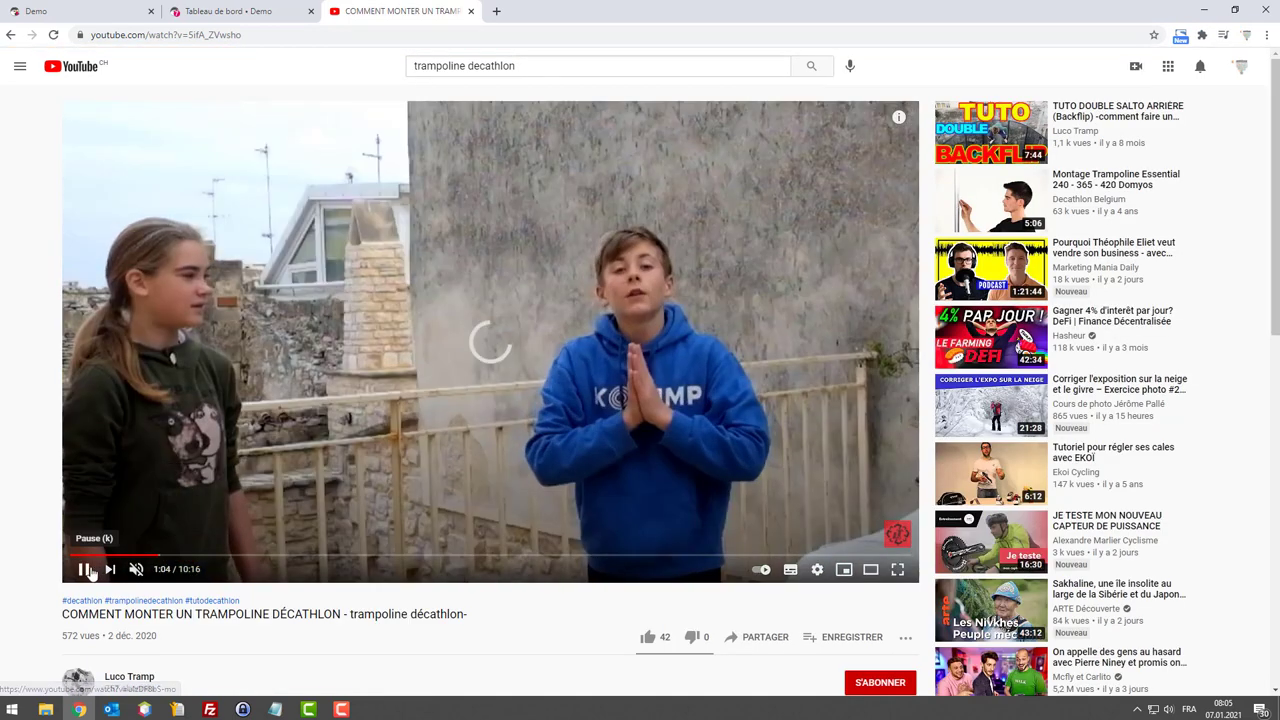
click(87, 570)
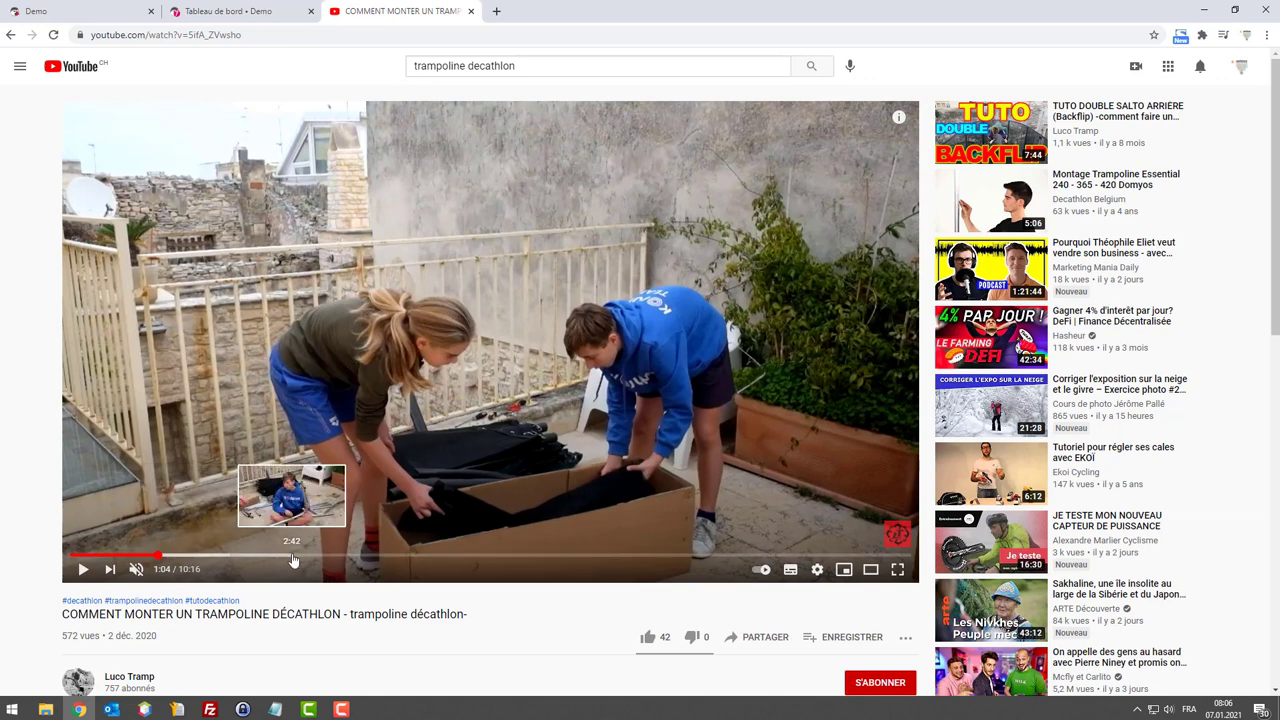
Step: Skim the paused assembly tutorial further, checking the scenes at 2:37 and 4:12
click(226, 556)
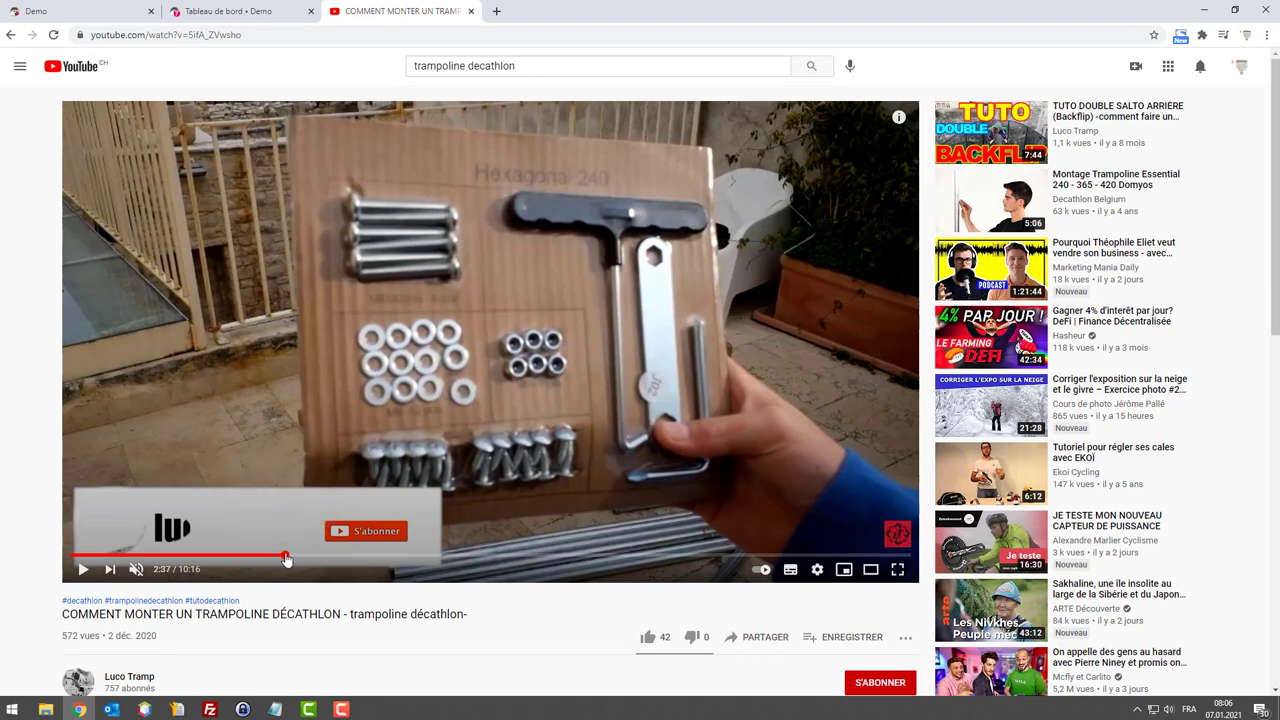
click(285, 557)
click(416, 557)
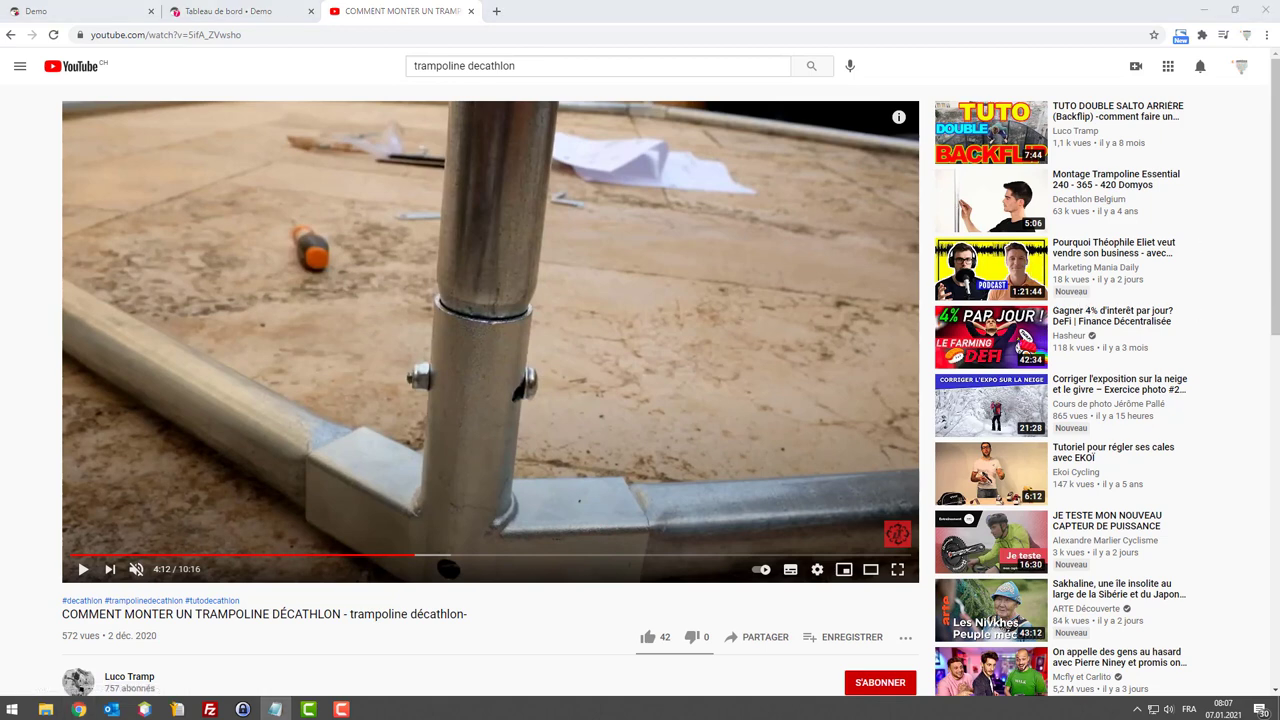
Step: Open gifrun.com in a new browser tab
click(503, 10)
text(gifrun.com)
key(Return)
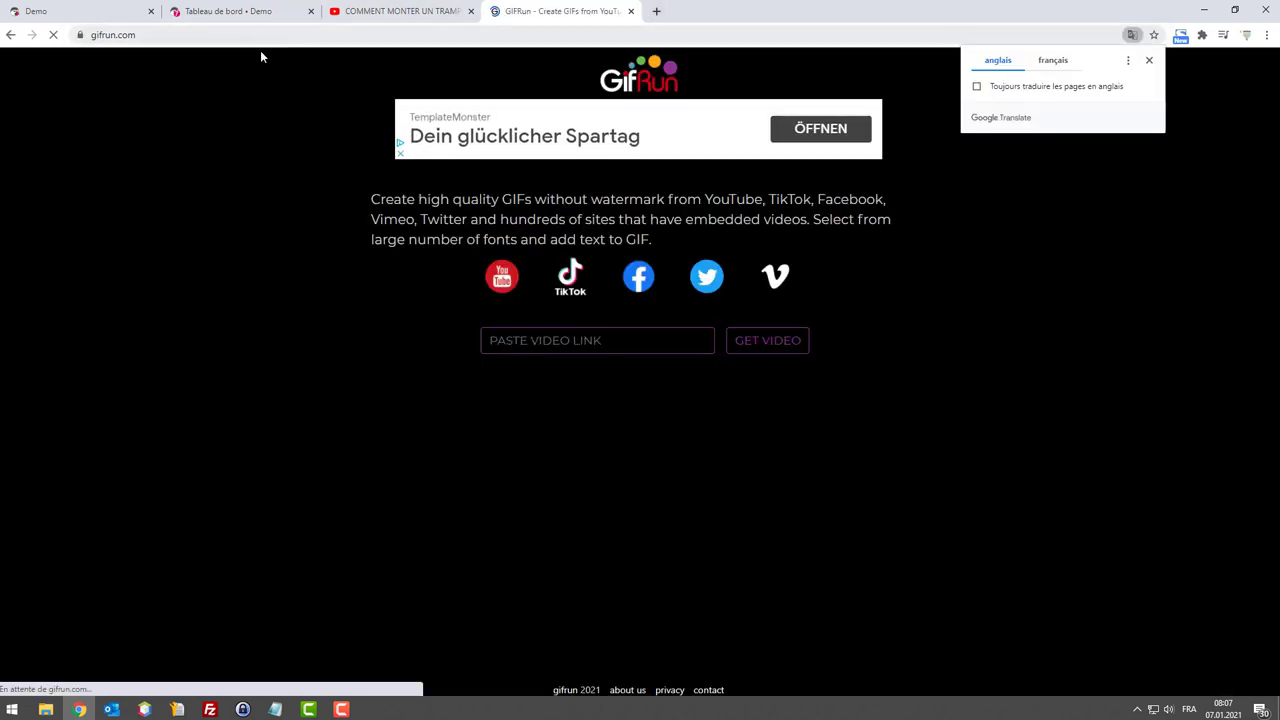
click(569, 12)
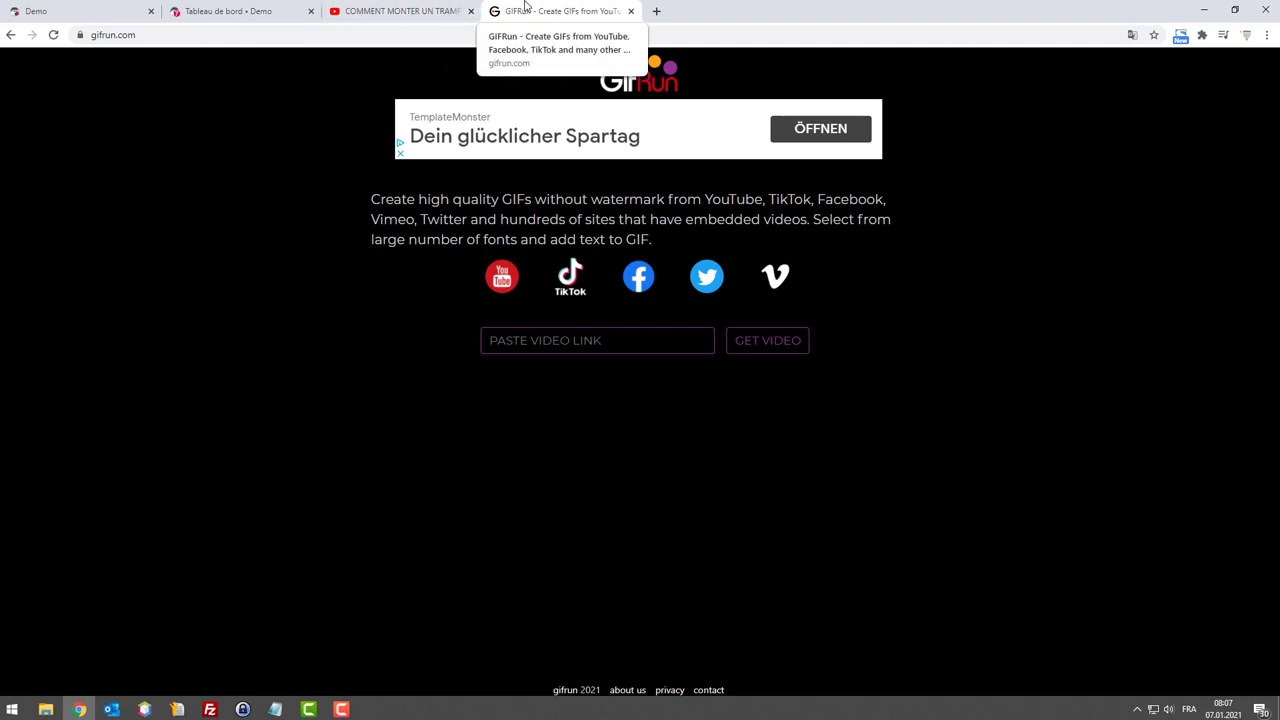
click(152, 35)
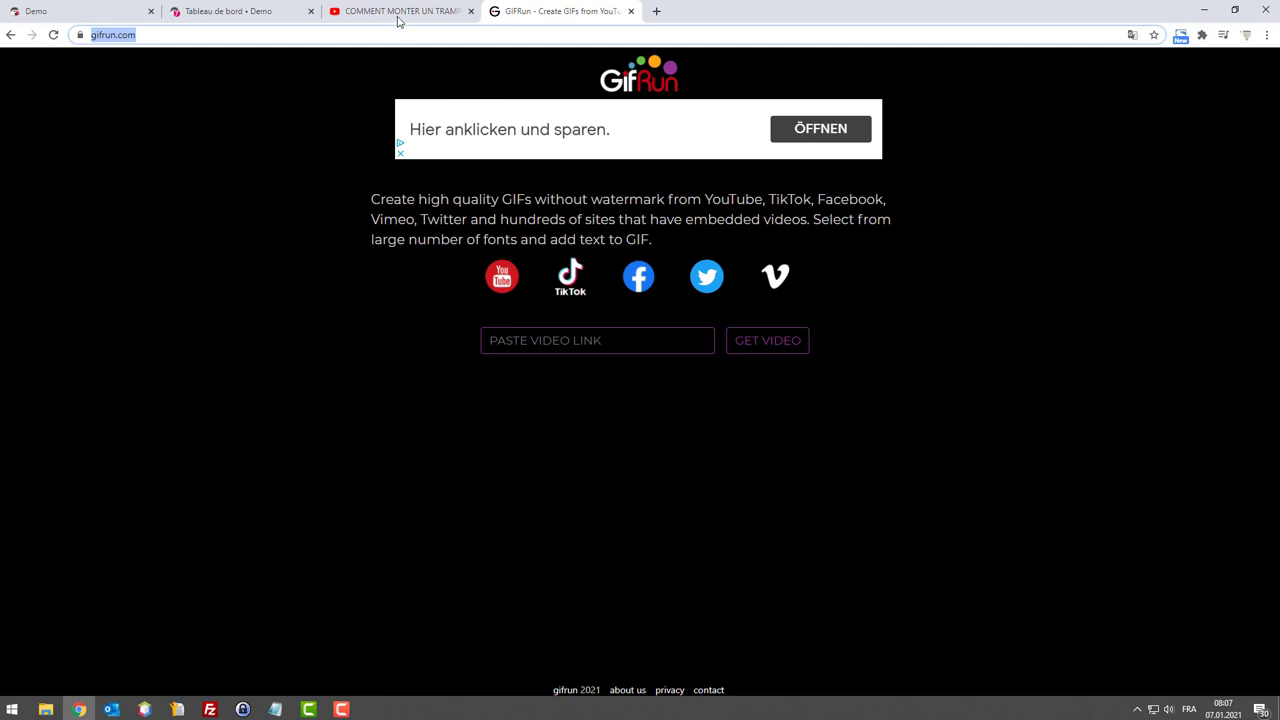
Step: Copy the YouTube assembly video's URL and load that video in GIFRun
click(352, 9)
click(206, 34)
key(ctrl+c)
click(553, 14)
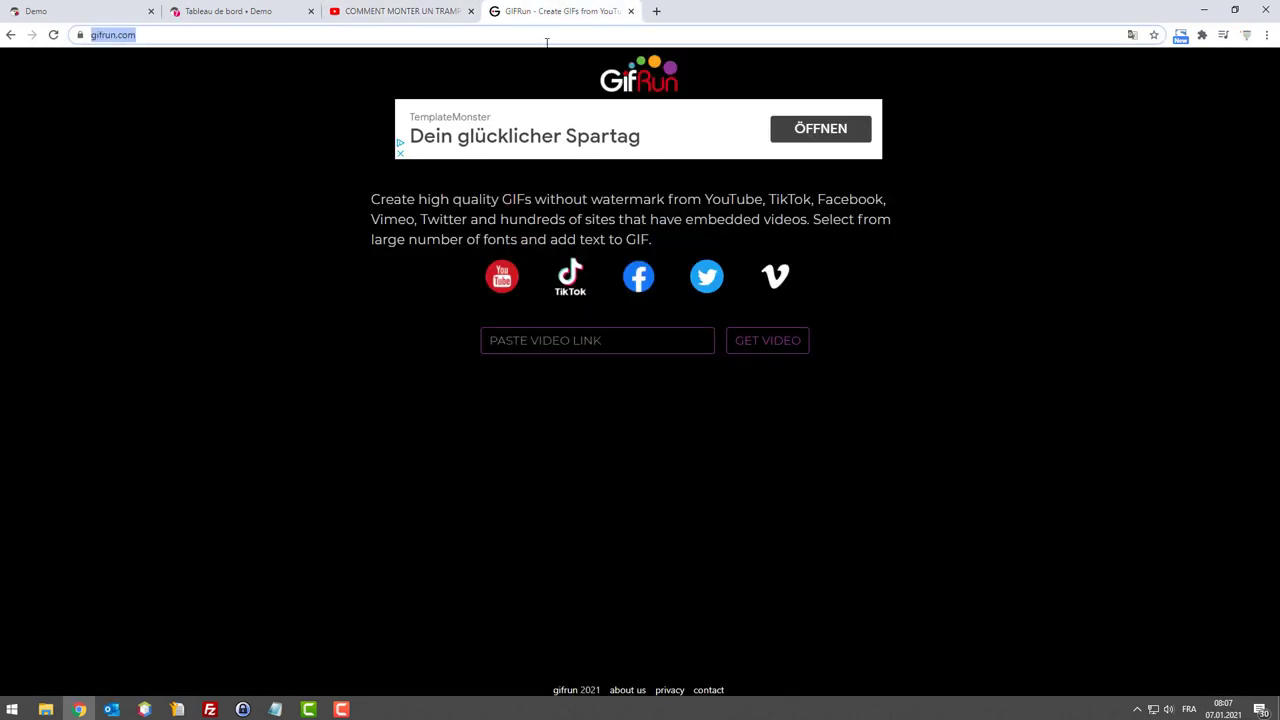
click(620, 332)
key(ctrl+v)
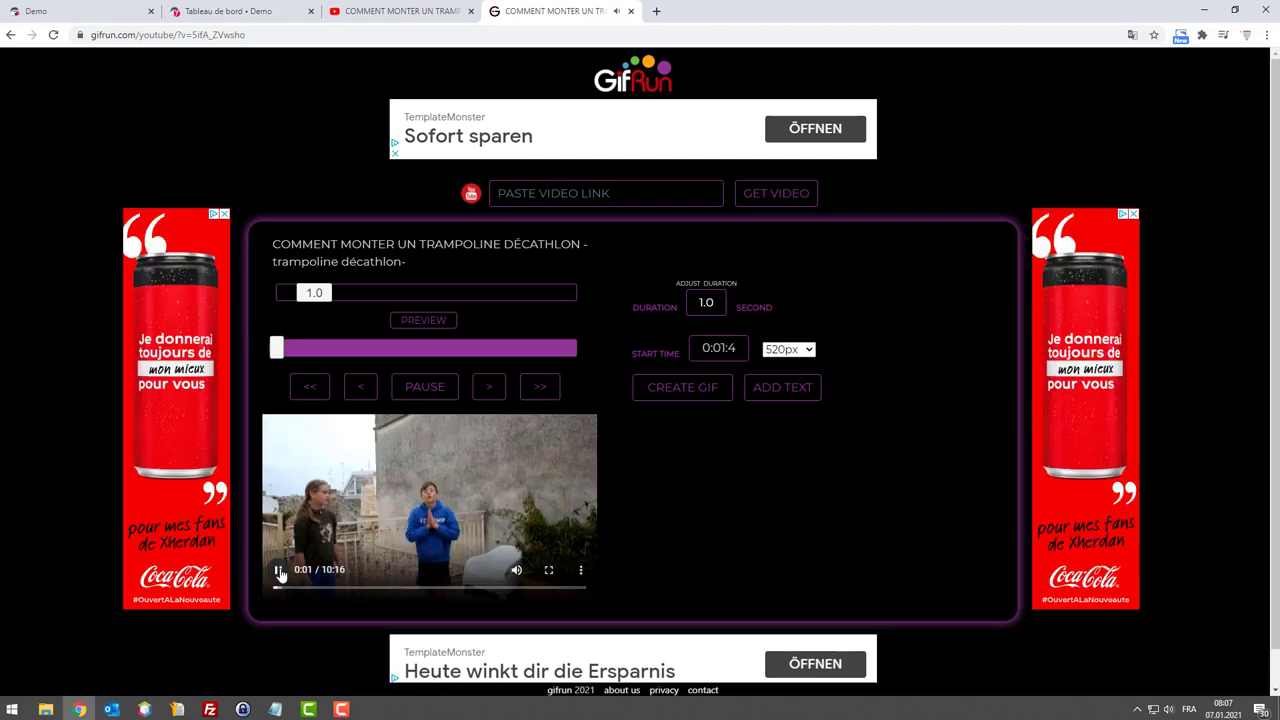
Step: Find the trampoline jump near the end of the video and pause there, setting the GIF start time to 9:26:9
click(279, 569)
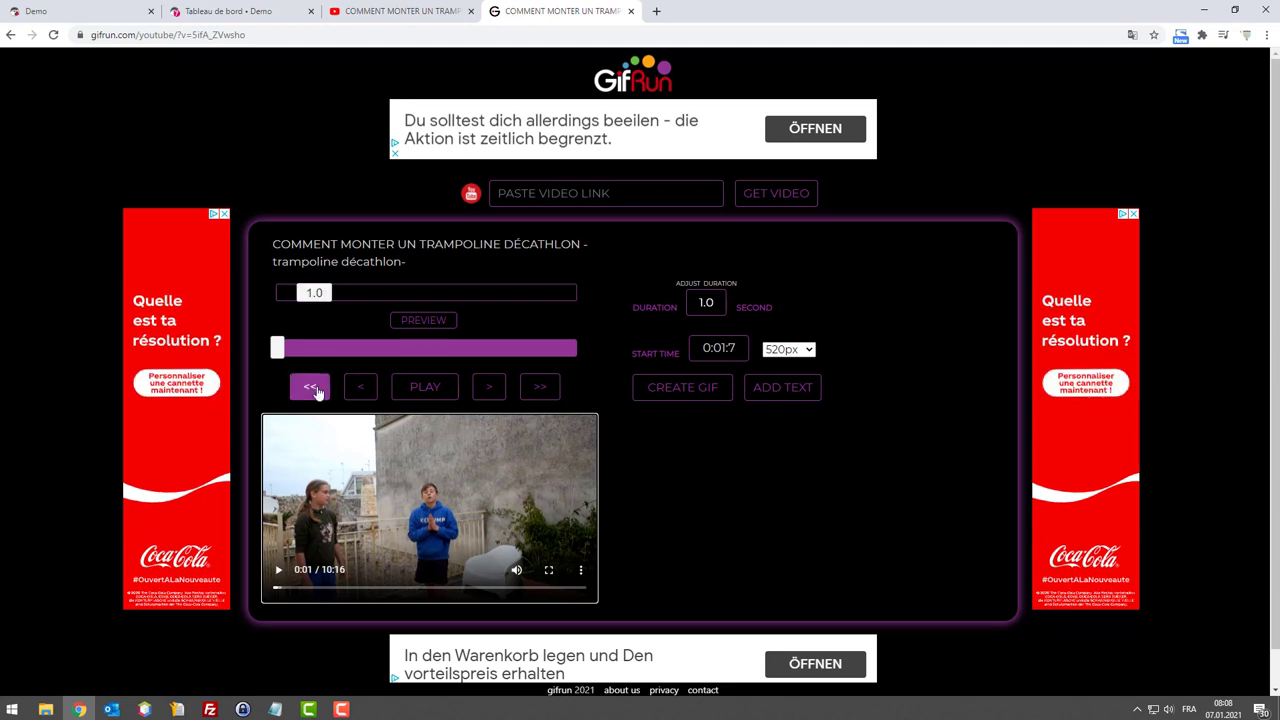
drag(288, 351, 550, 350)
click(440, 388)
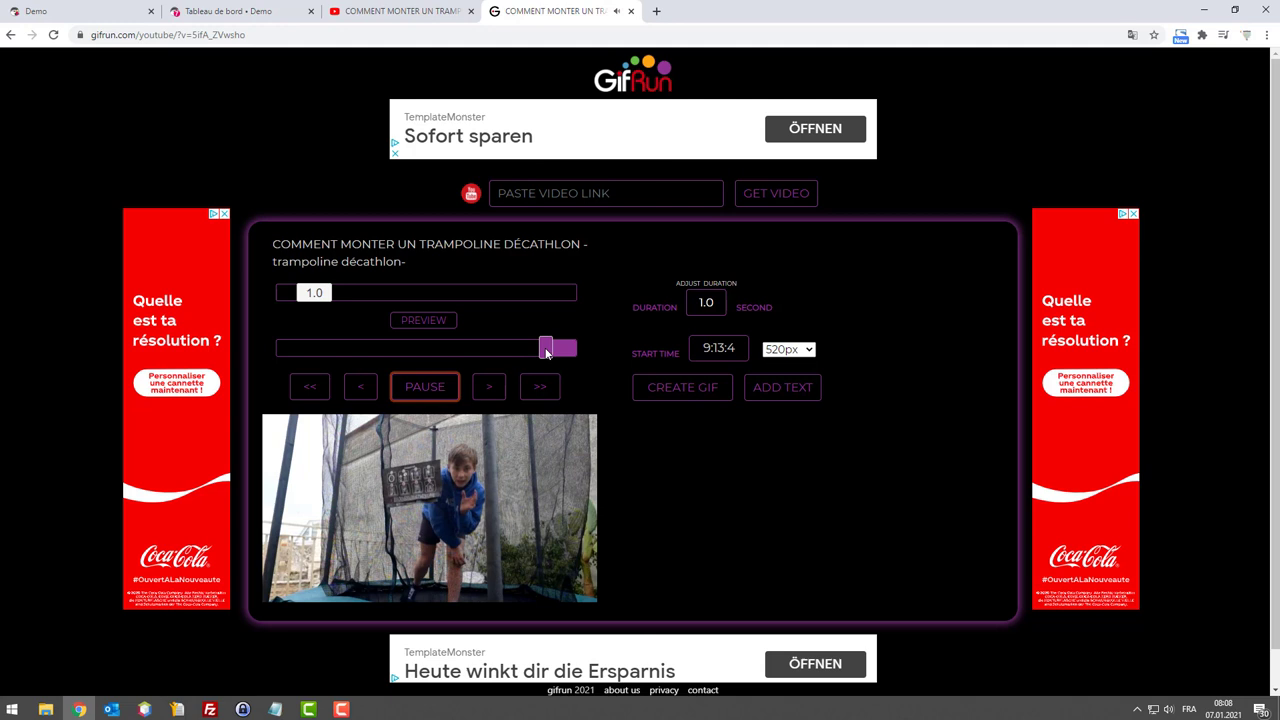
drag(545, 349, 552, 350)
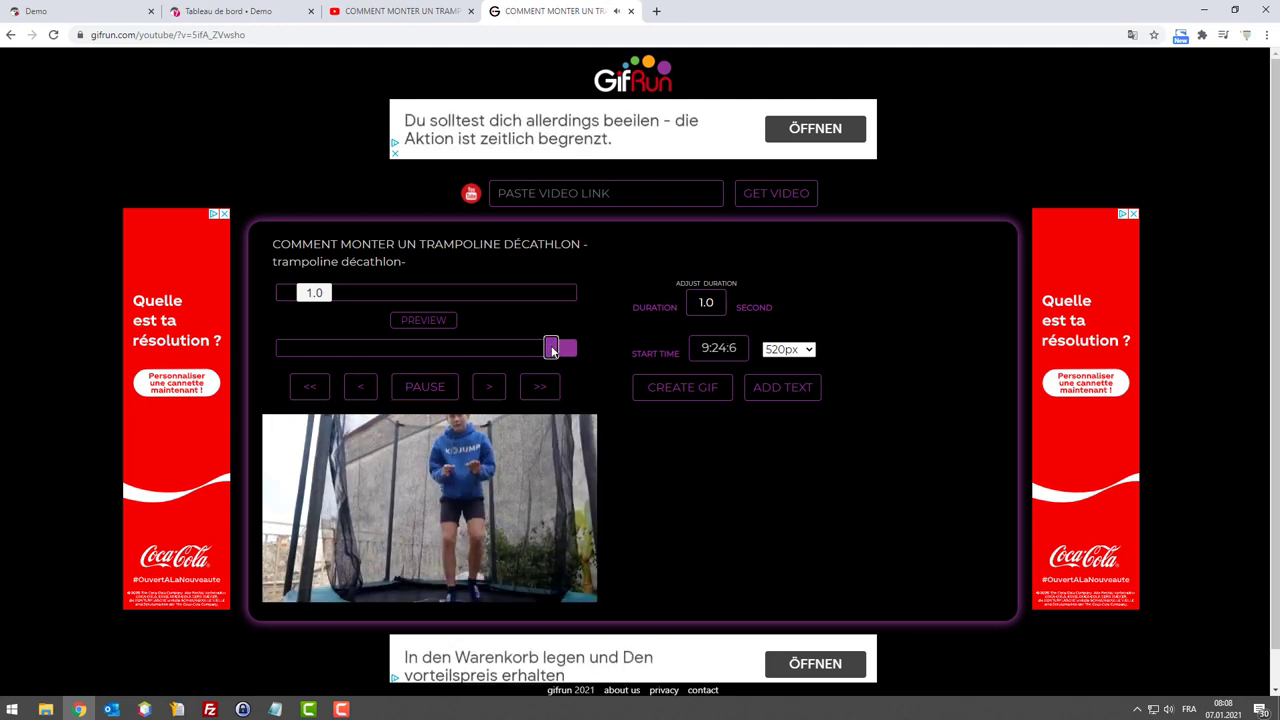
click(424, 390)
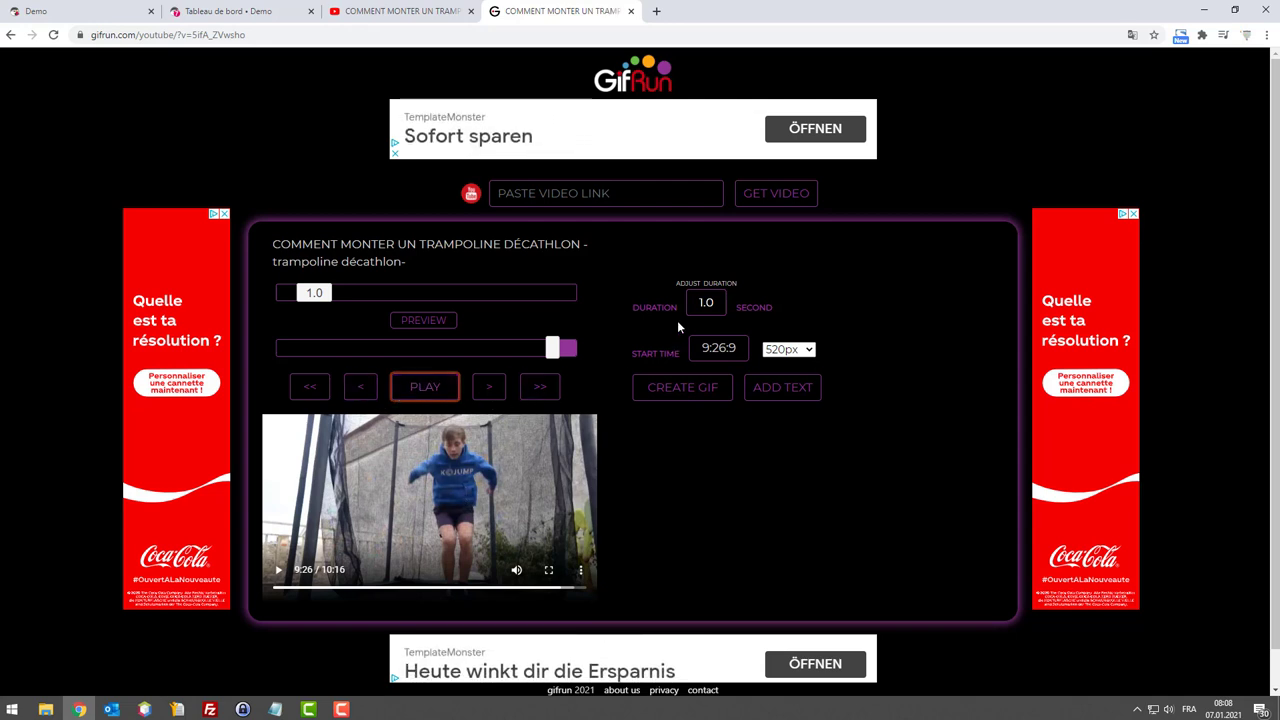
Step: Set the GIF duration to 2.0 seconds and preview the selected jump several times
drag(314, 296, 339, 294)
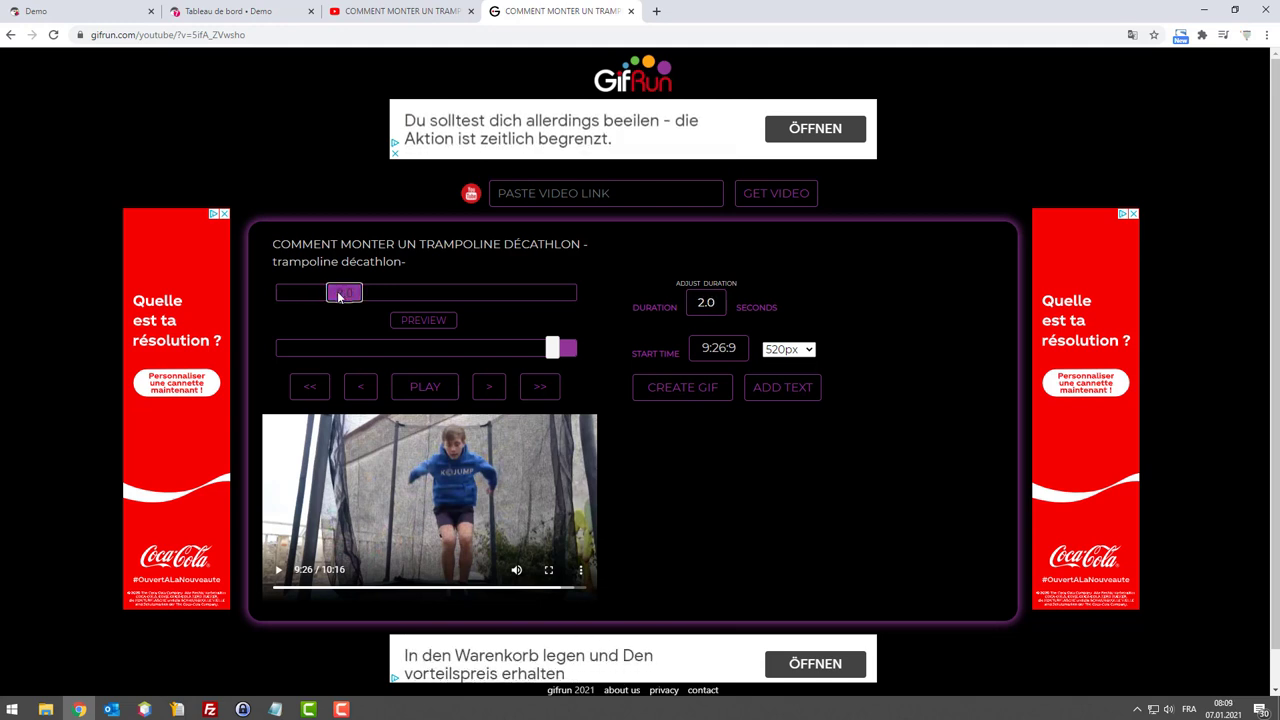
click(424, 322)
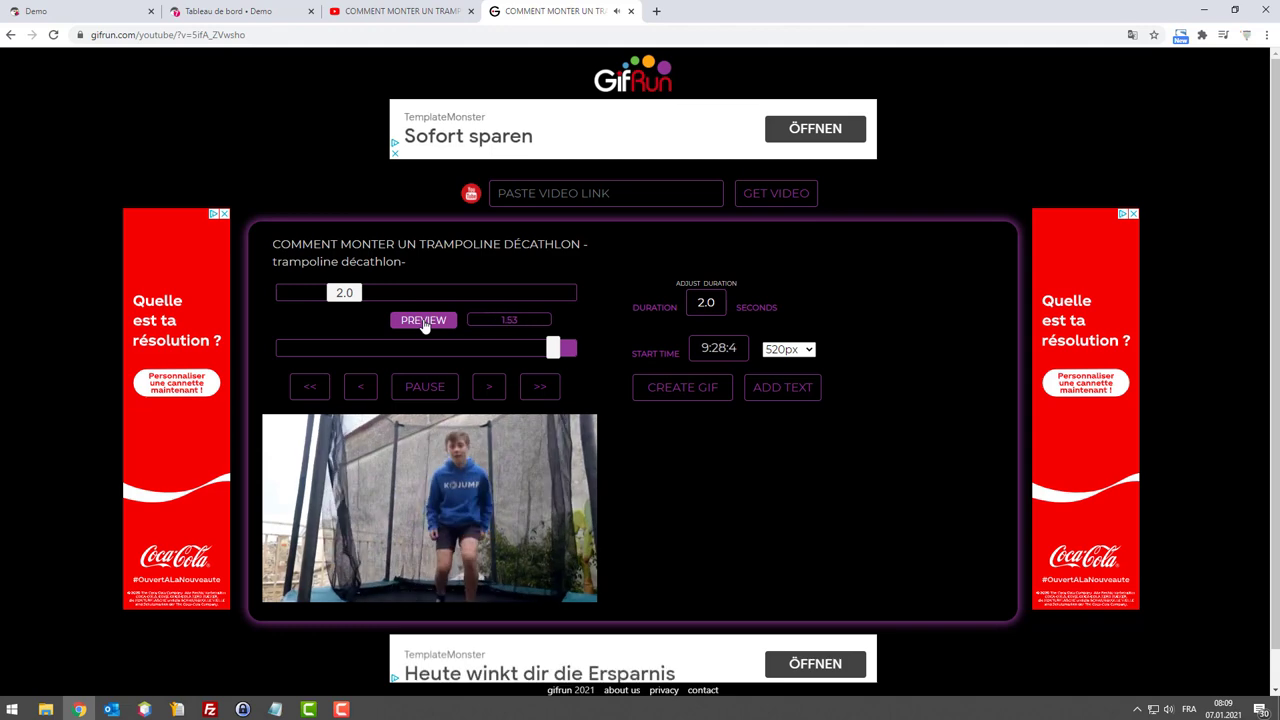
click(424, 320)
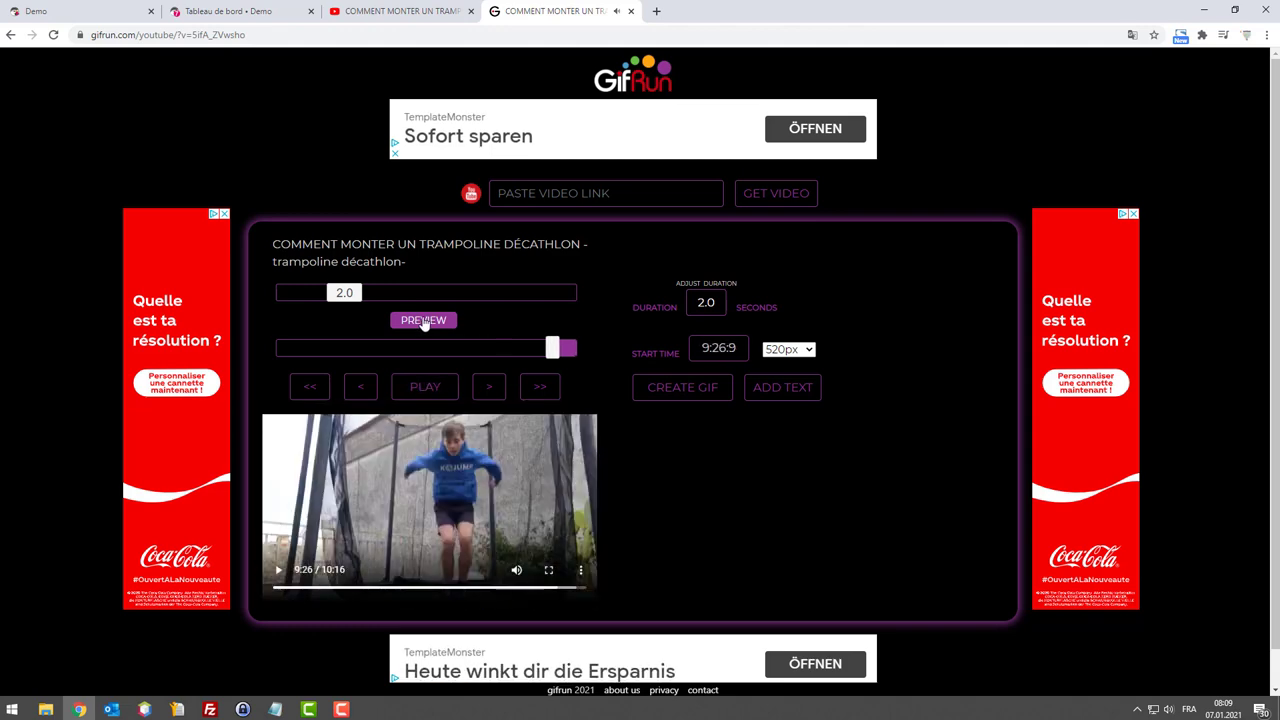
click(424, 320)
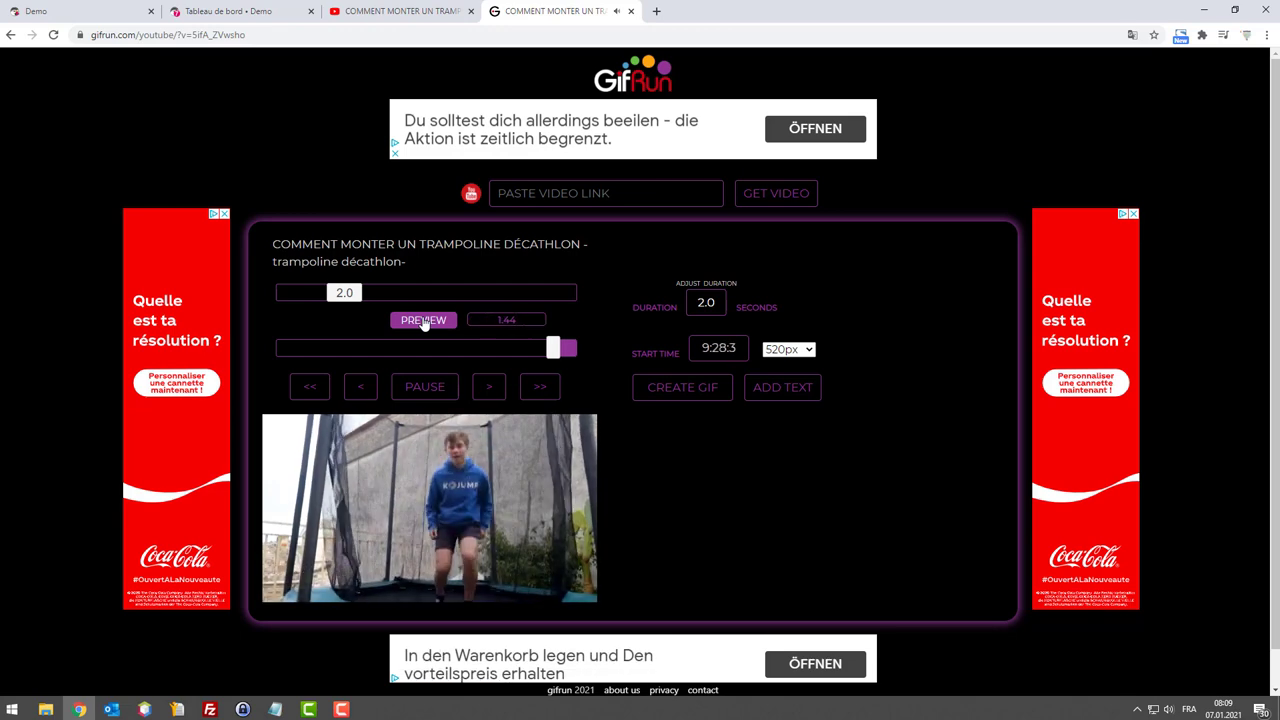
click(424, 320)
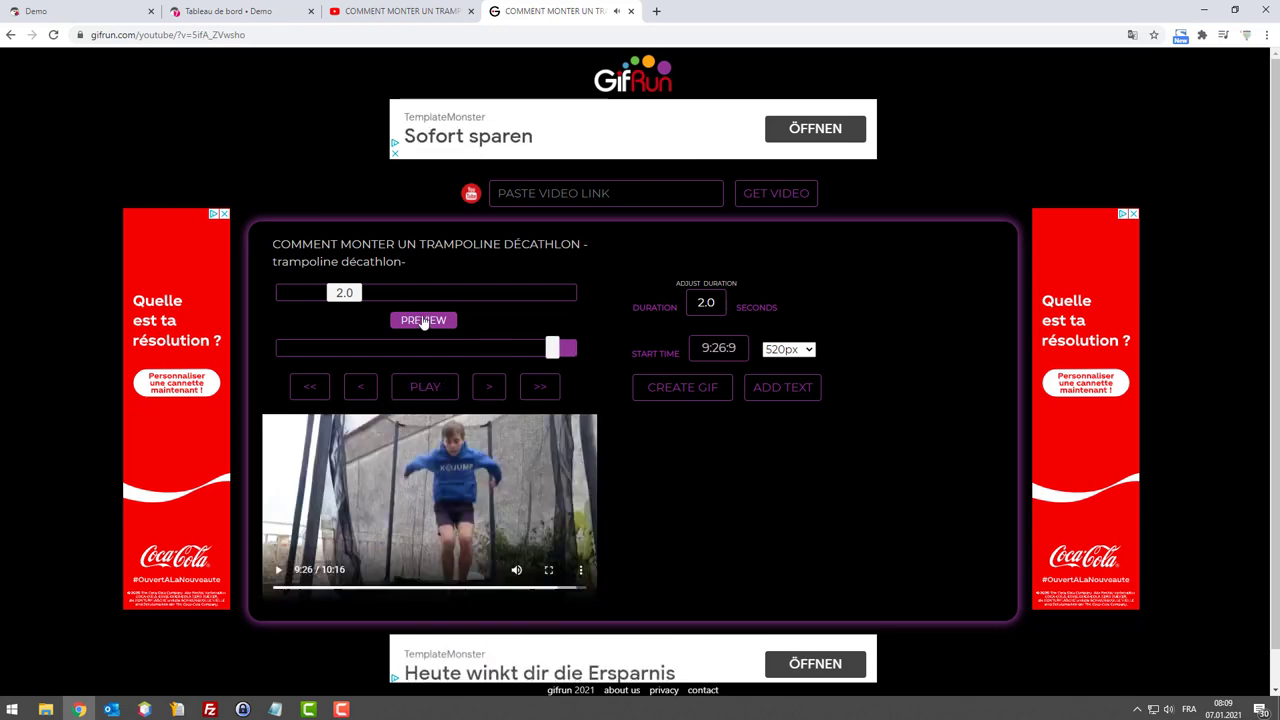
Step: Check the available GIF sizes, keep 520px, and create the GIF
click(784, 350)
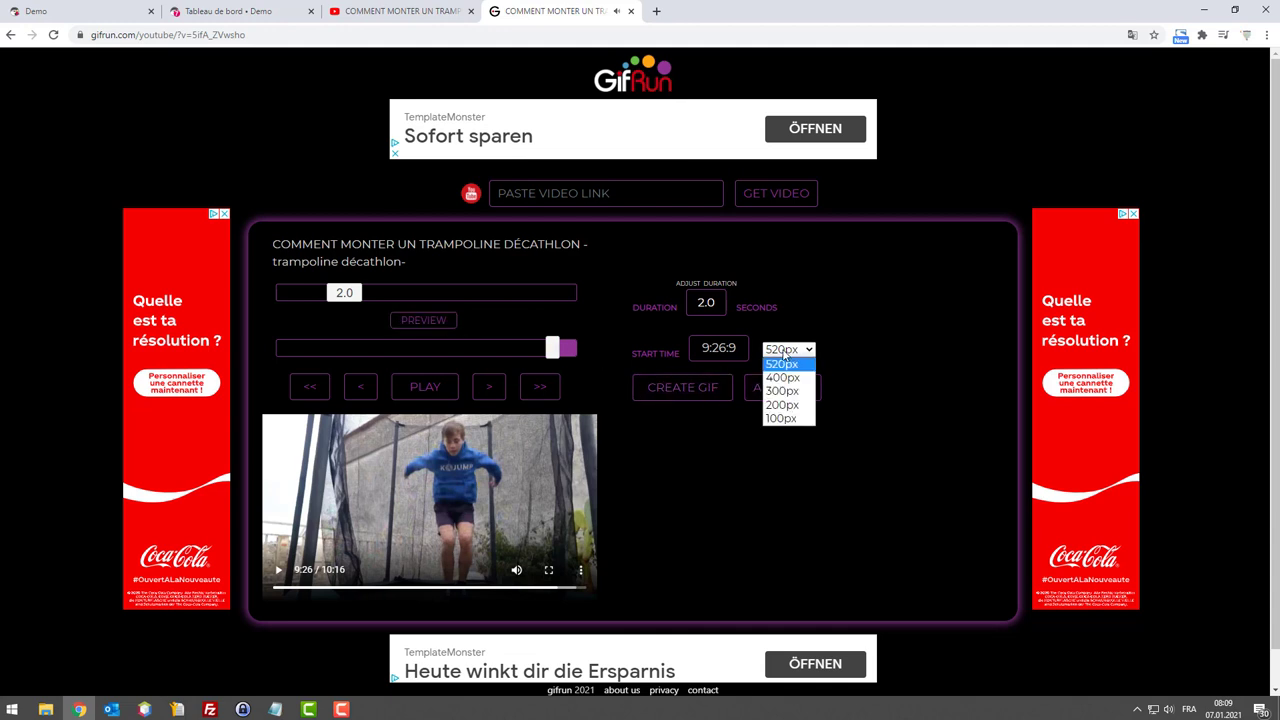
click(785, 350)
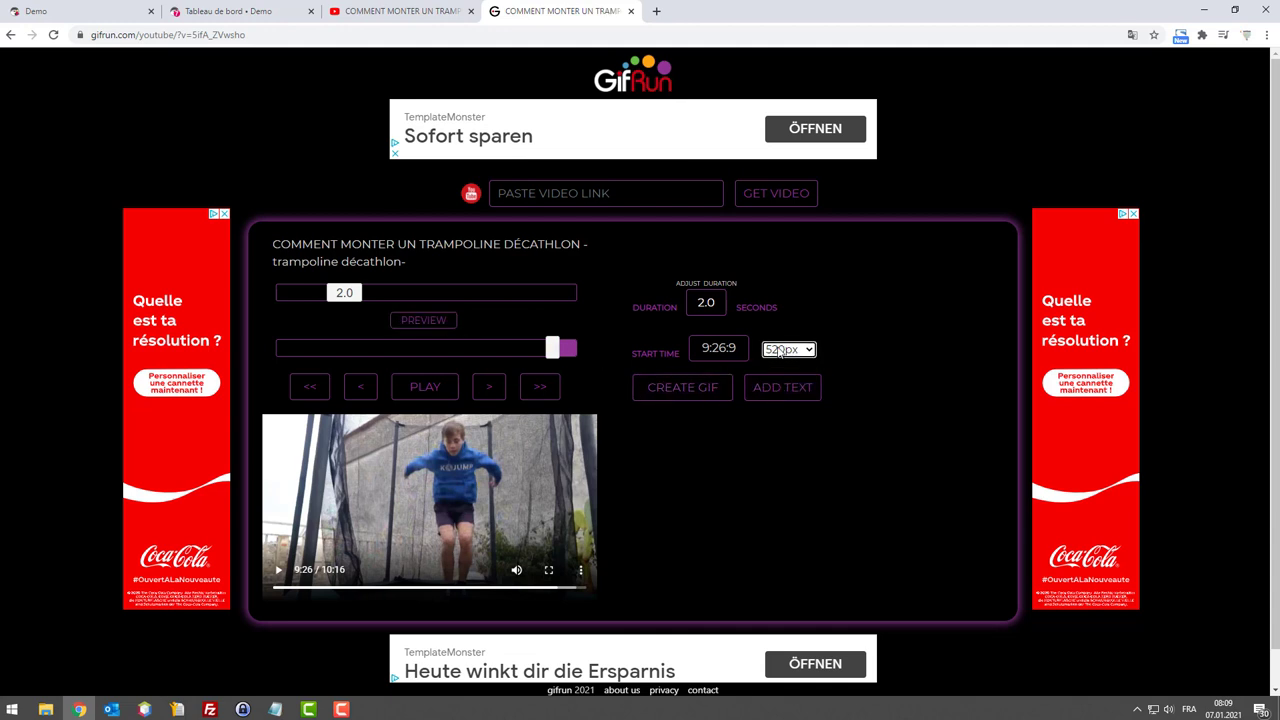
click(697, 386)
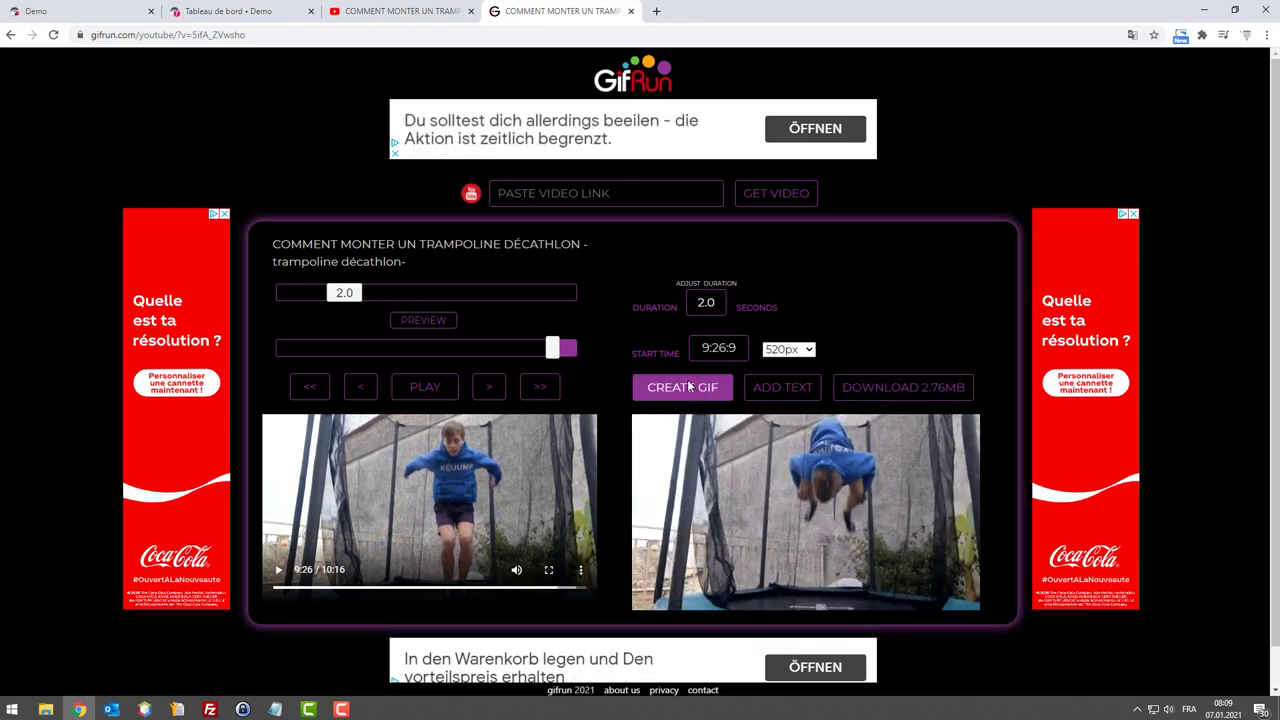
Step: Change the GIF size to 200px and generate the GIF again
scroll(688, 388, down, 1)
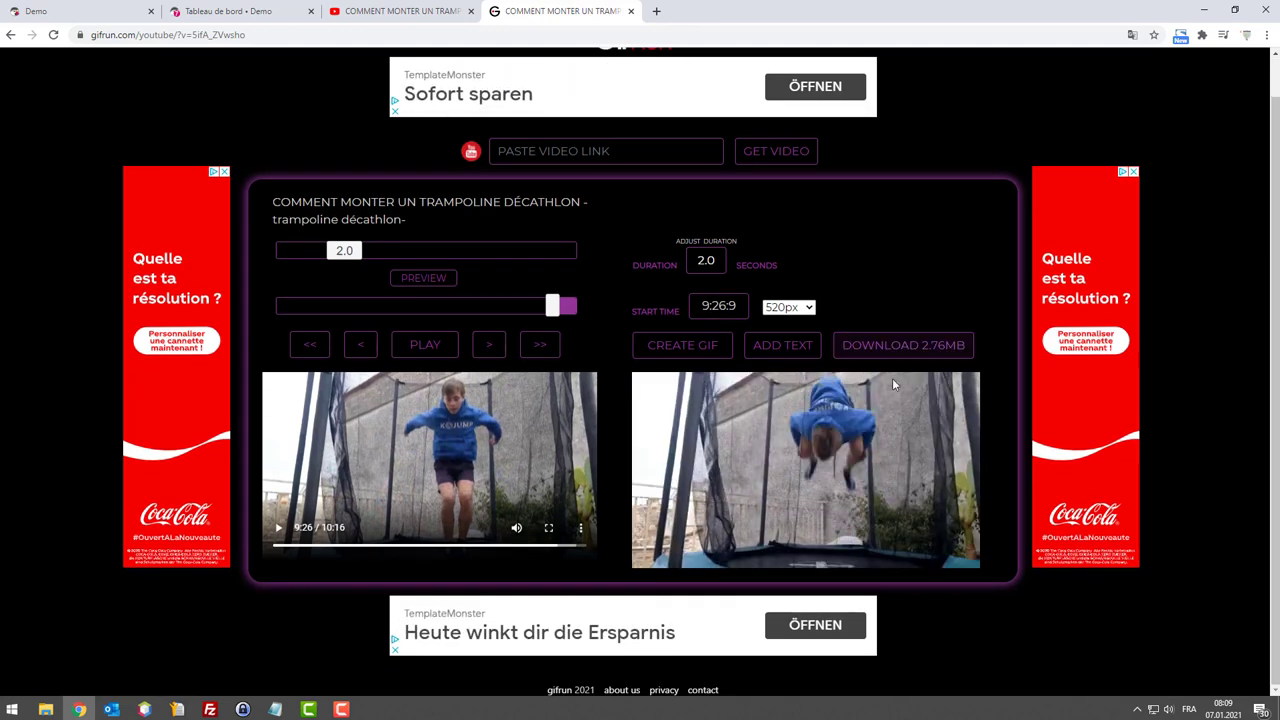
click(790, 308)
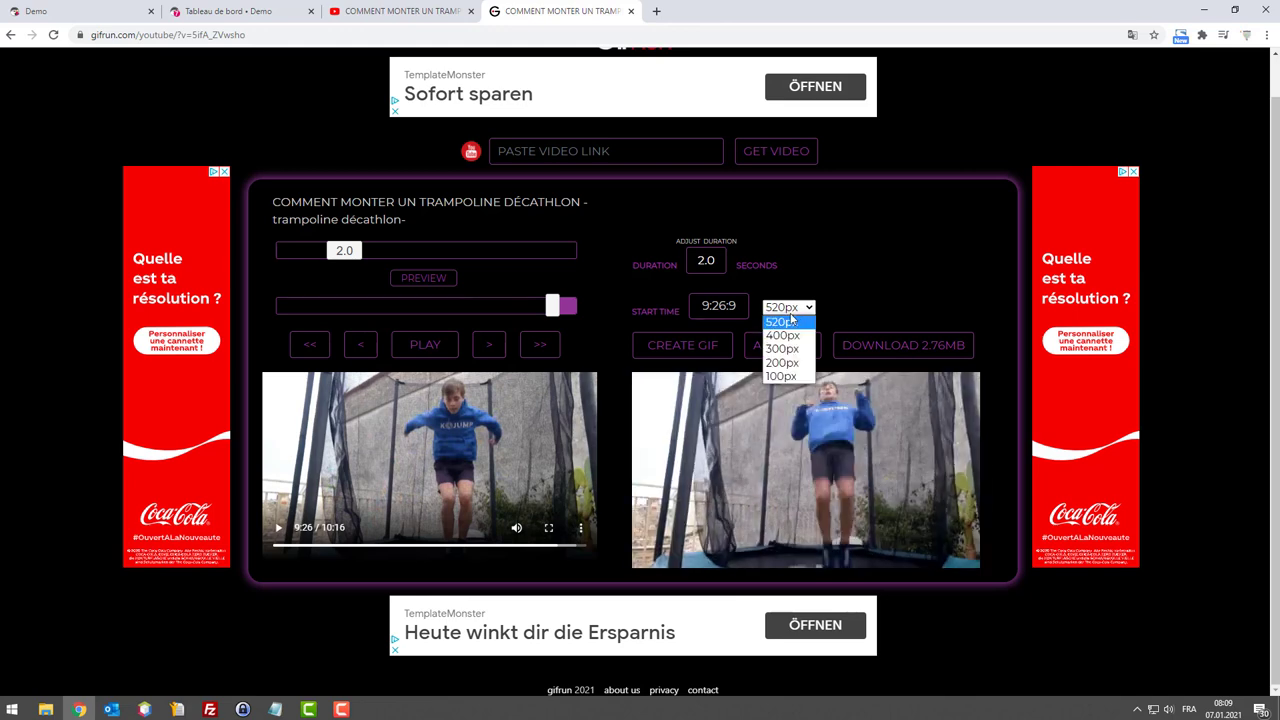
click(790, 364)
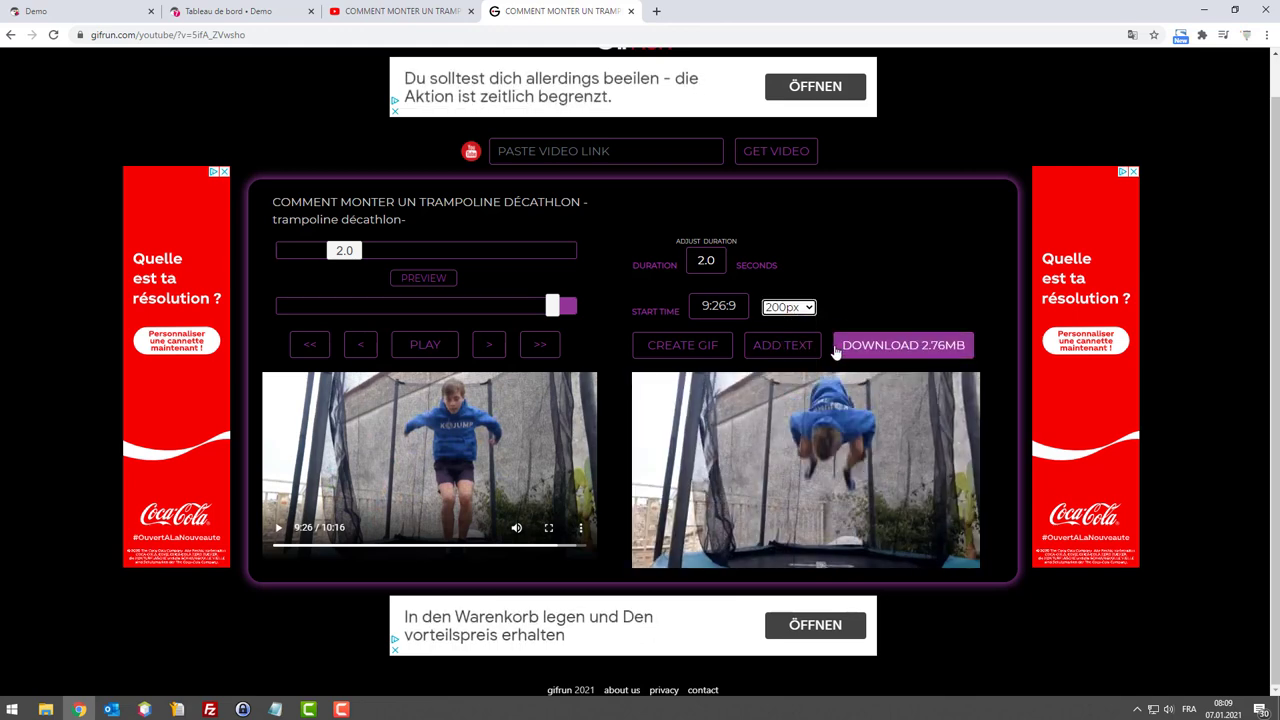
click(690, 350)
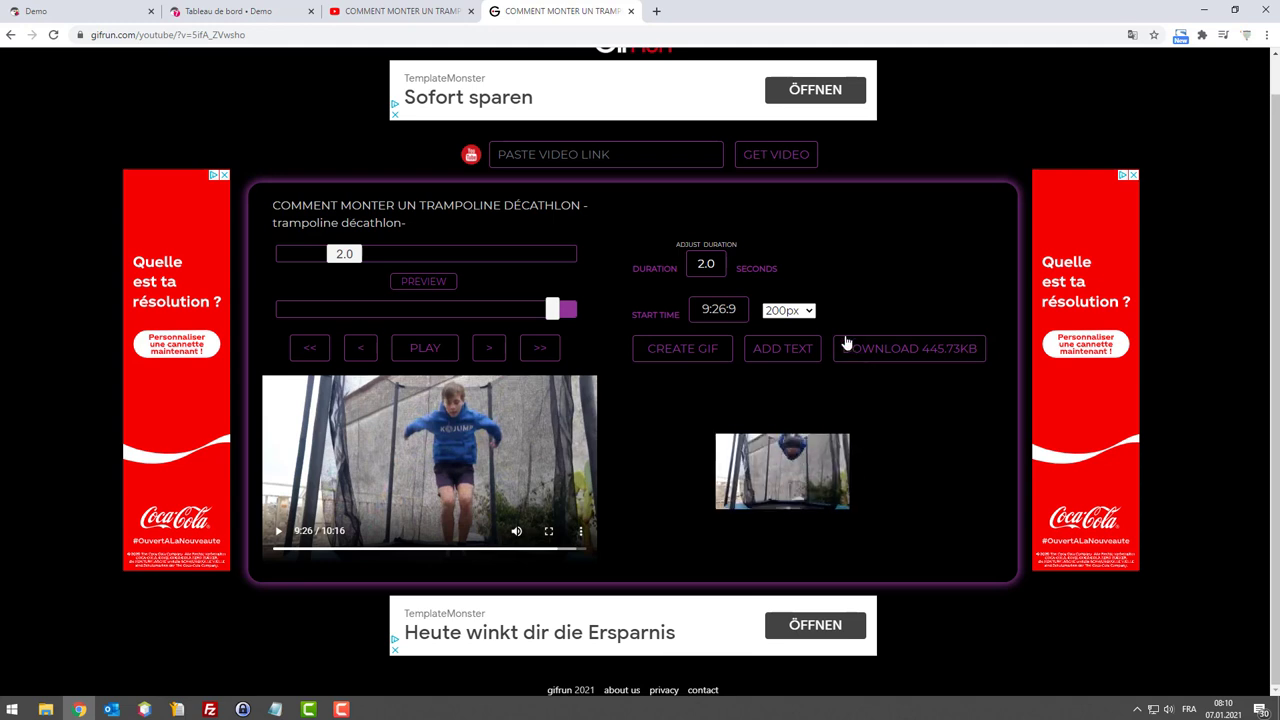
Step: Set the GIF size back to 520px and recreate the GIF
click(788, 310)
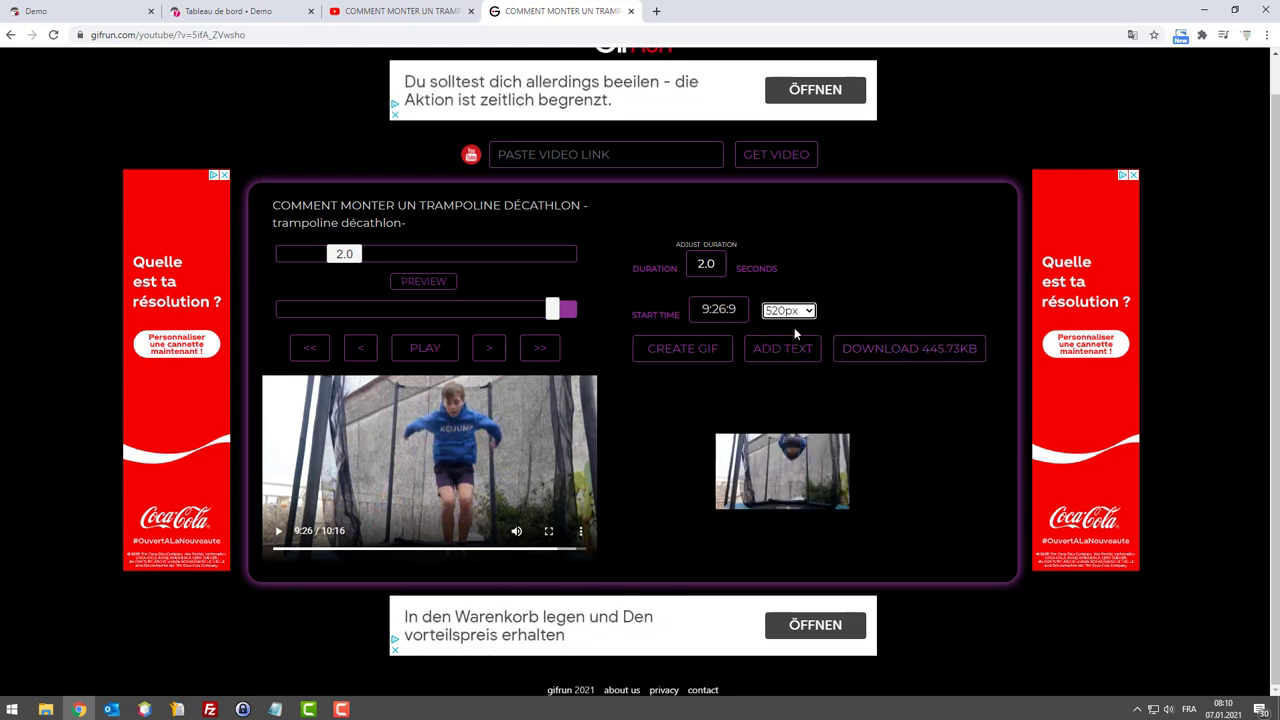
click(684, 356)
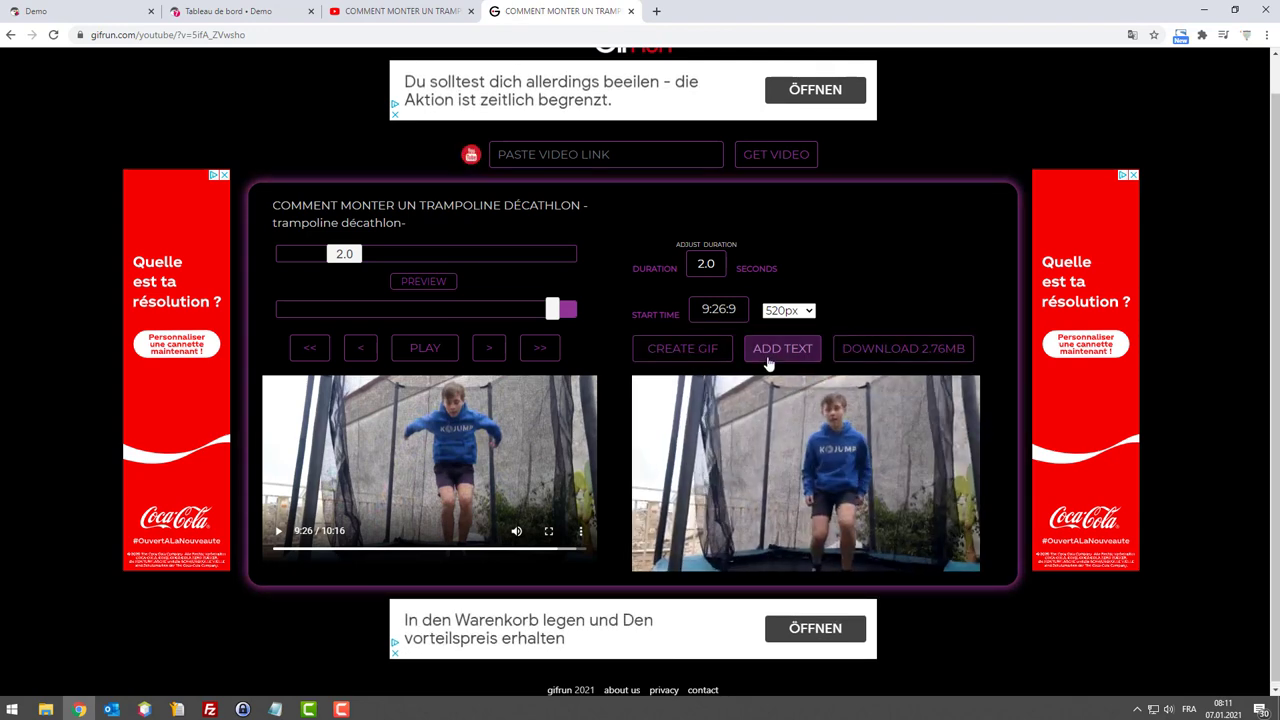
Step: Check the text overlay options for the GIF and close them without adding any text
click(776, 350)
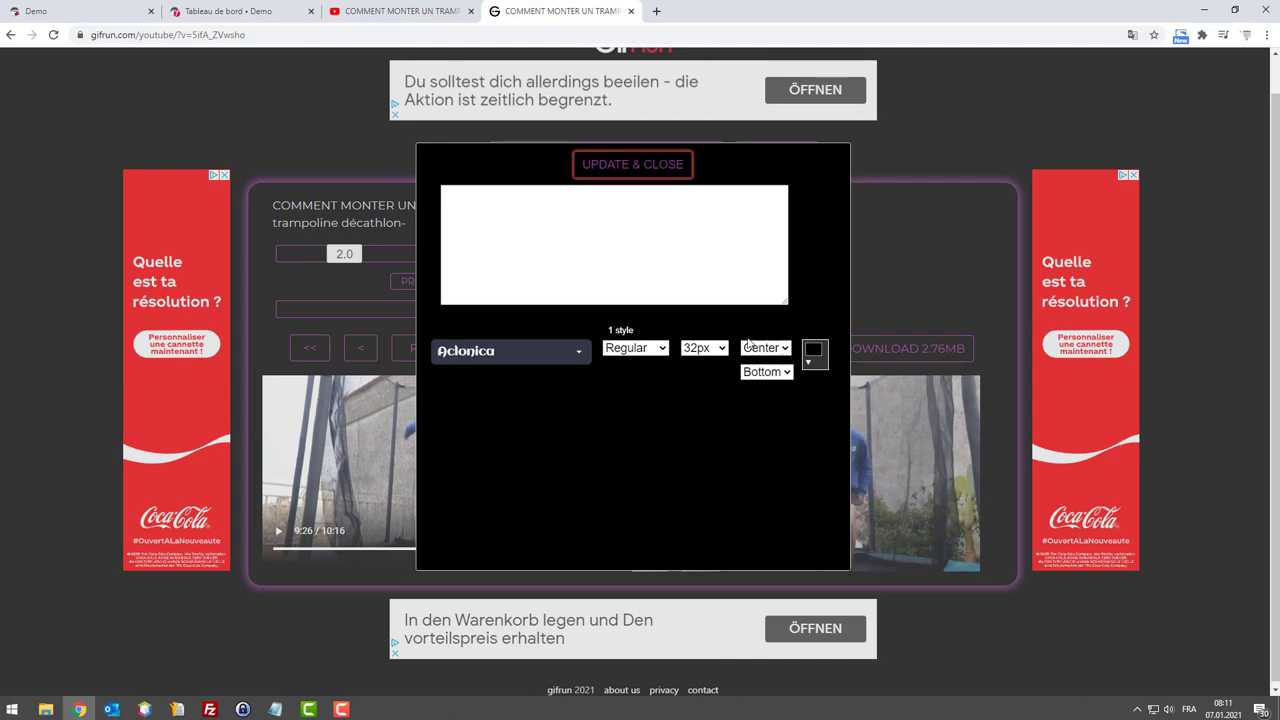
click(756, 296)
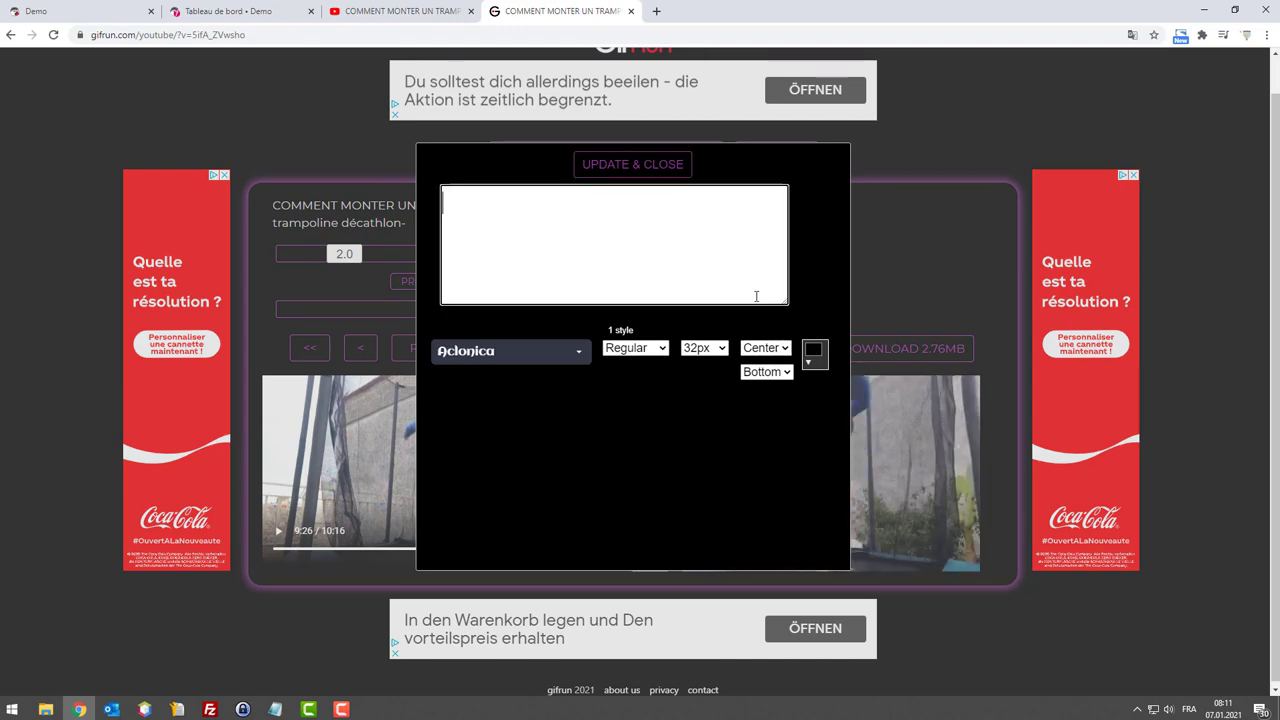
click(633, 166)
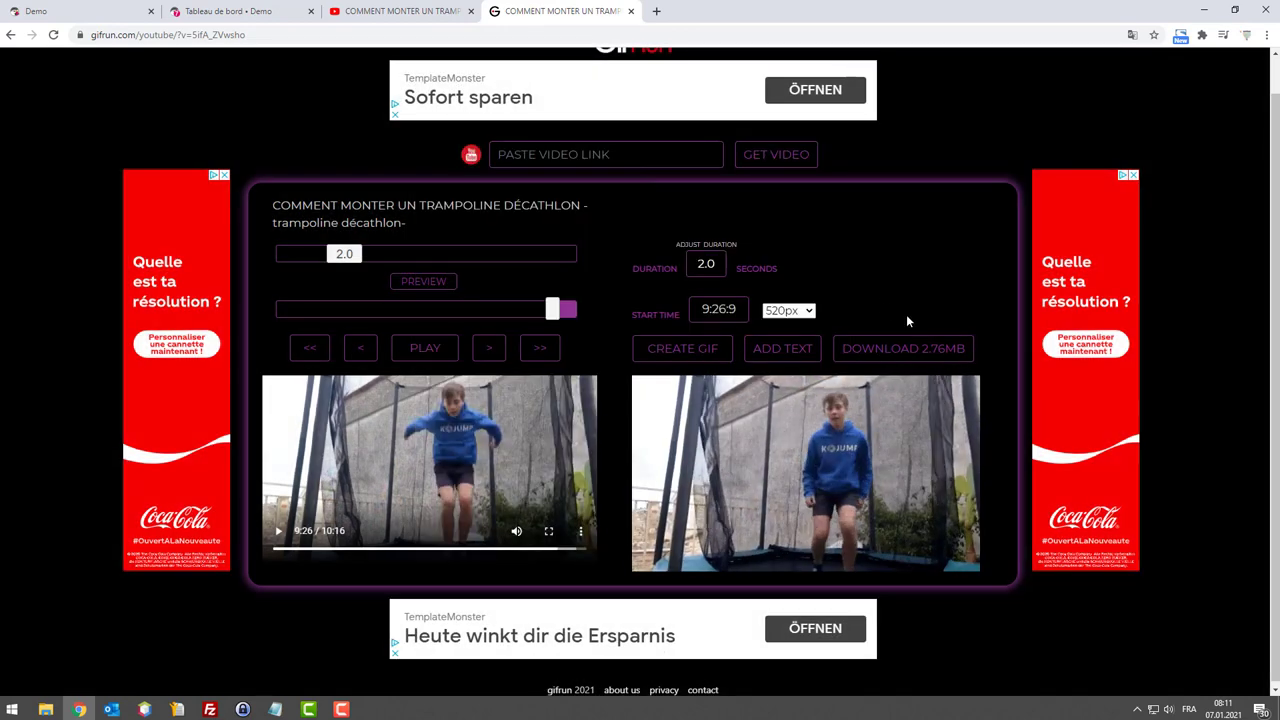
Step: Save the 520px GIF to the desktop under its proposed name and open it to check the jump animation
click(920, 349)
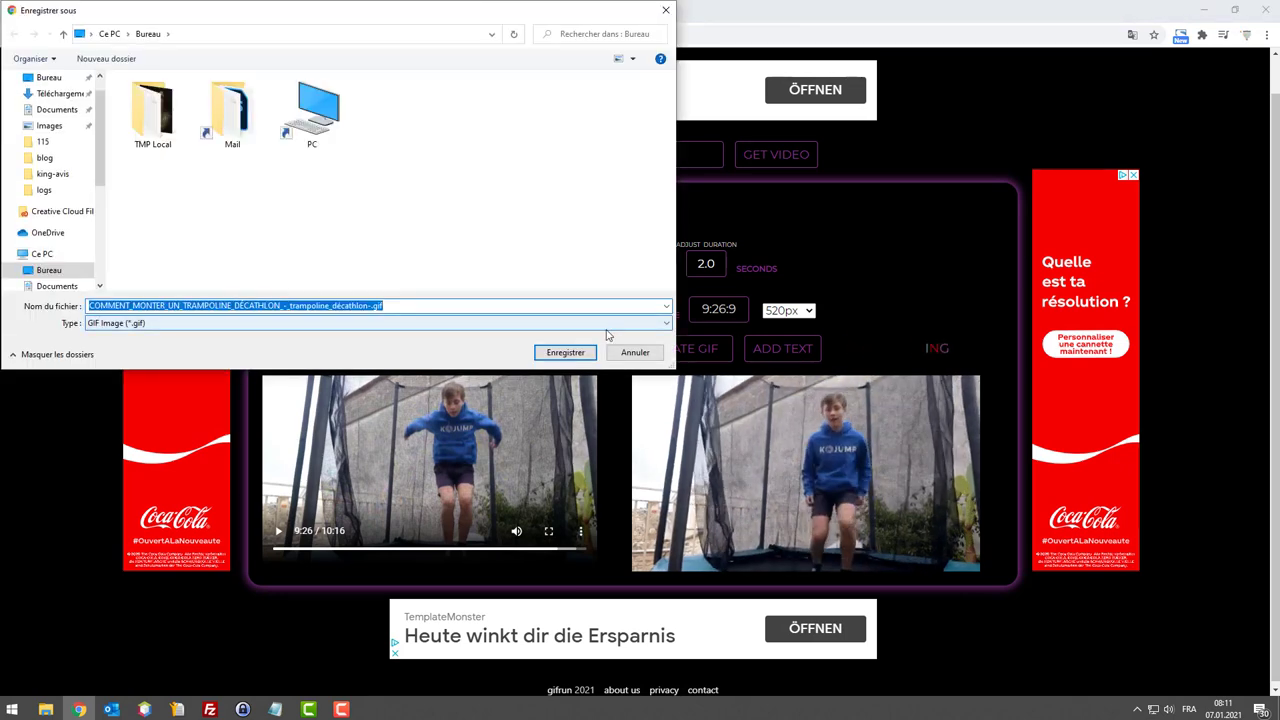
click(566, 352)
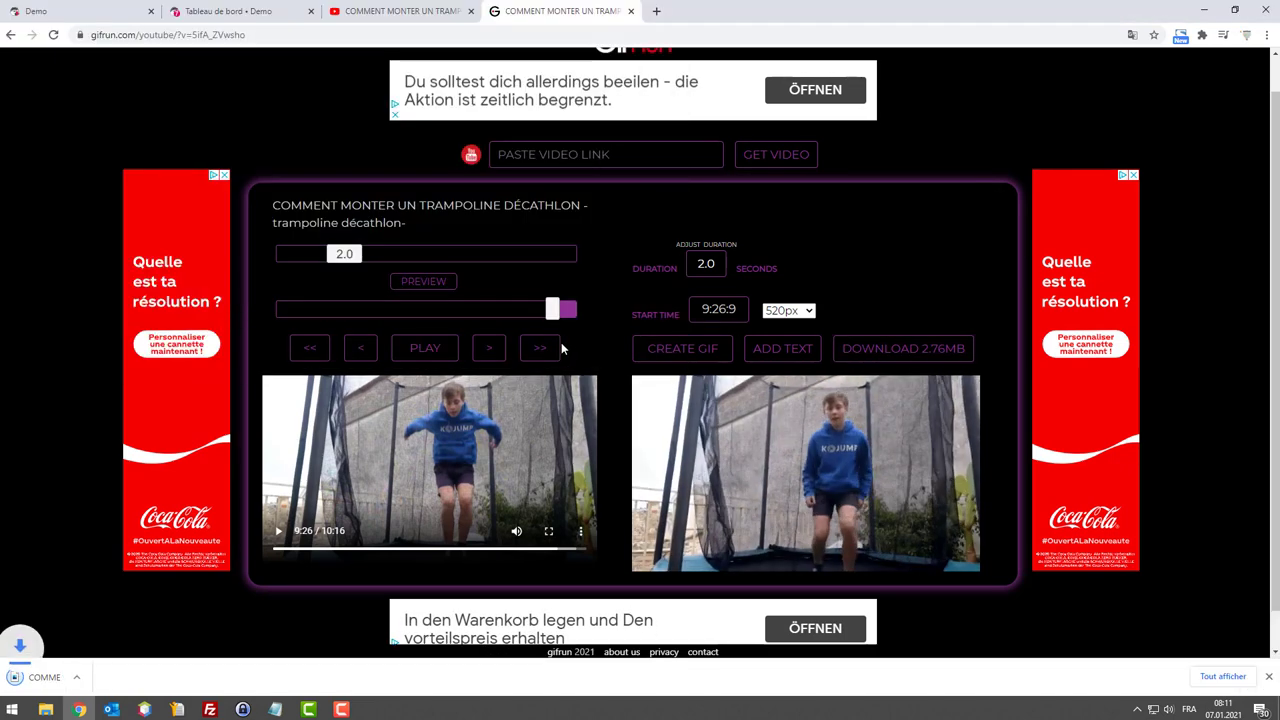
drag(1002, 5, 673, 35)
double_click(17, 175)
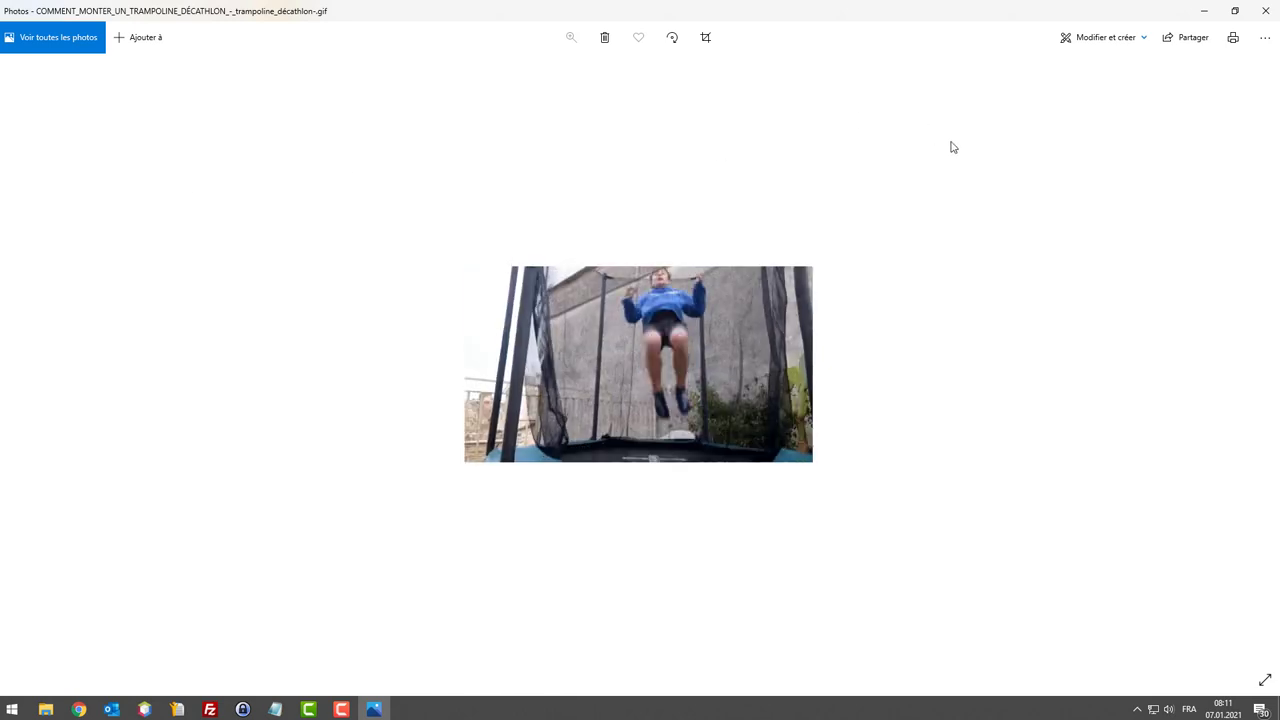
click(1264, 11)
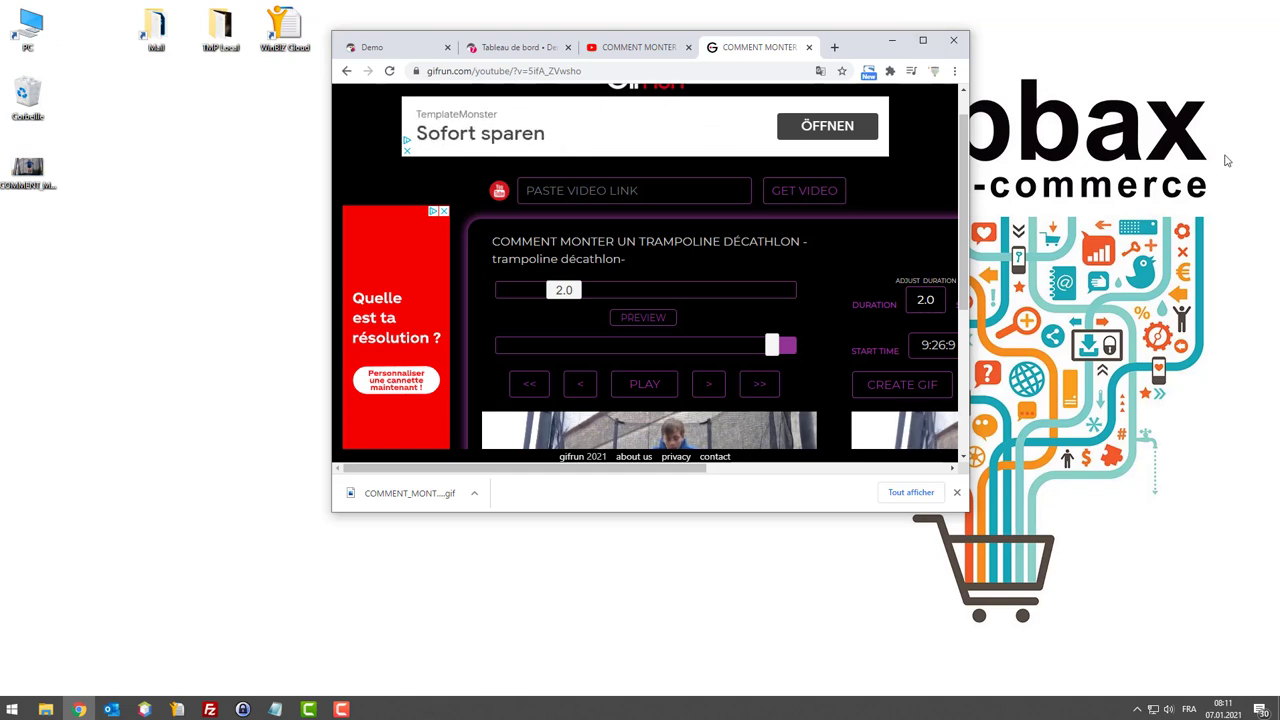
Step: In File Explorer, open the img\cms folder of the prestashop_1_7_7_0_tuto site
click(45, 709)
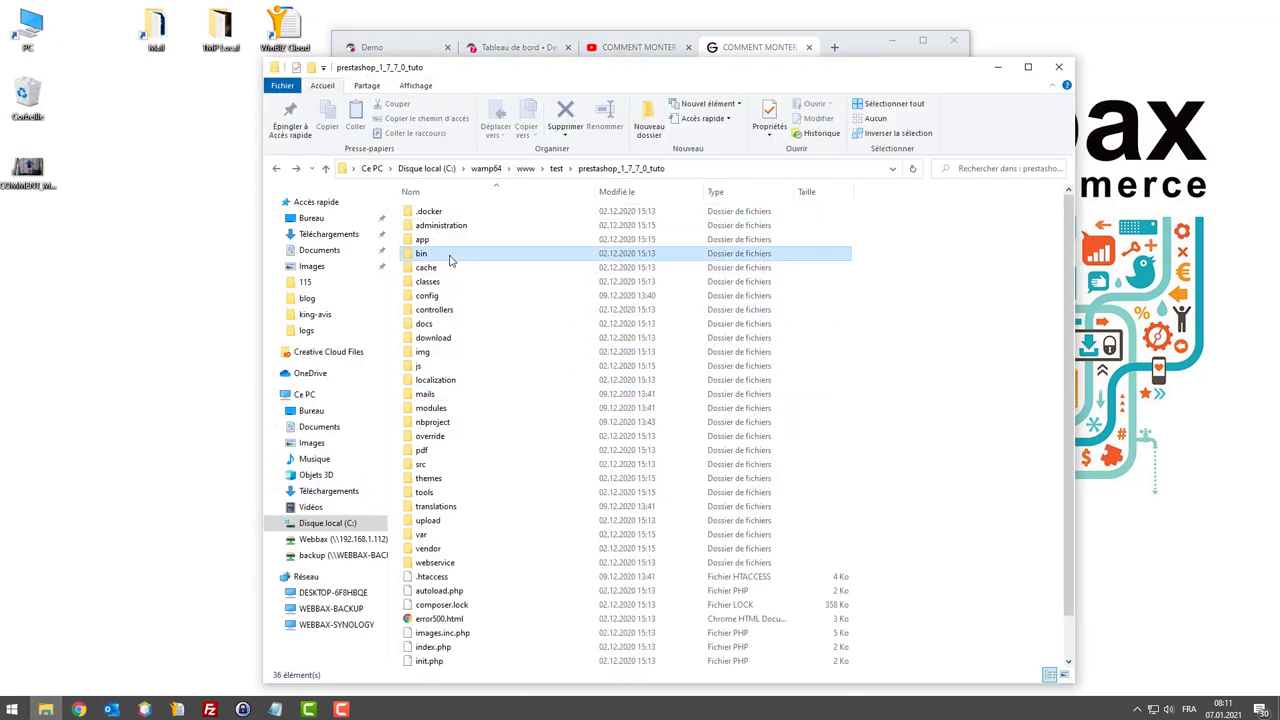
key(i)
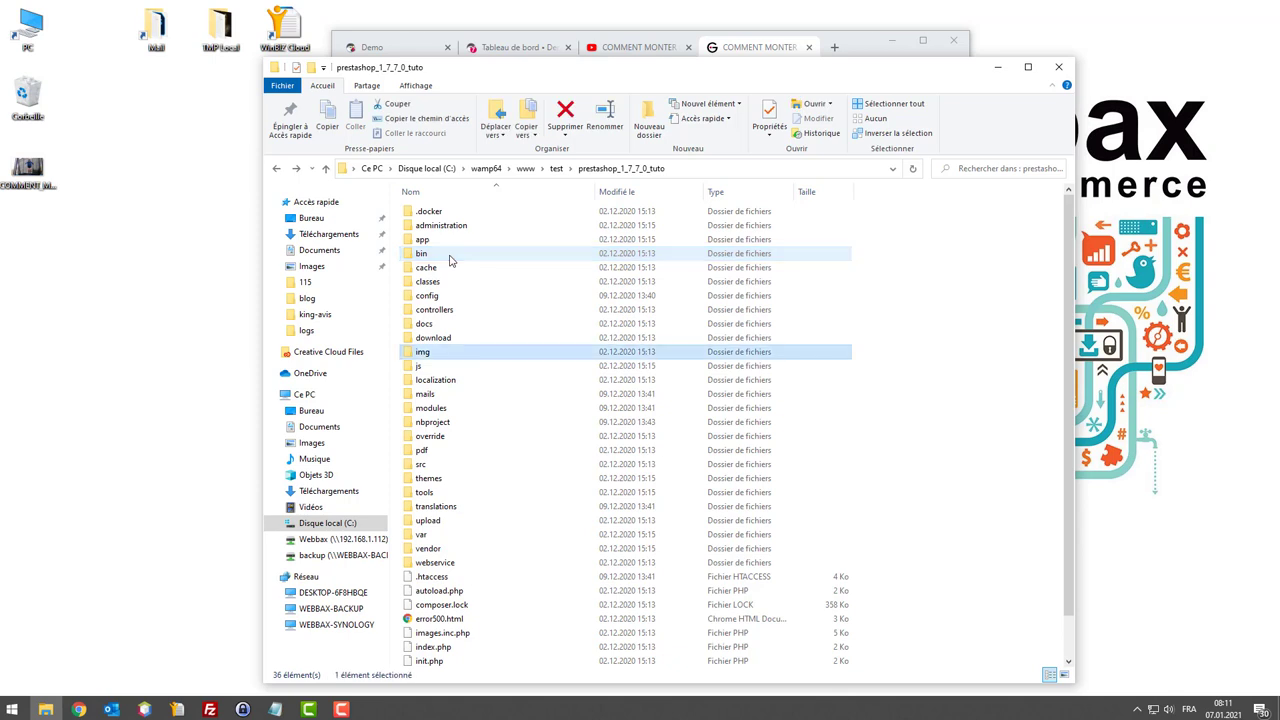
key(Return)
key(c)
key(m)
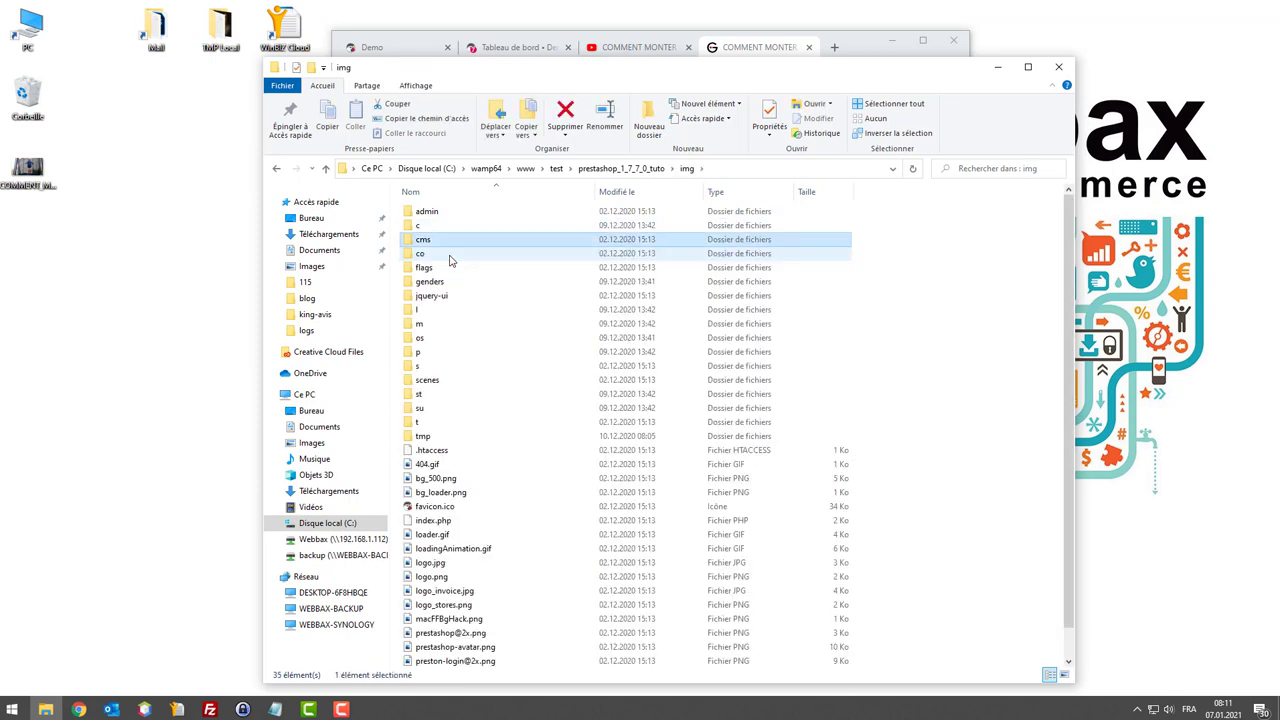
key(Return)
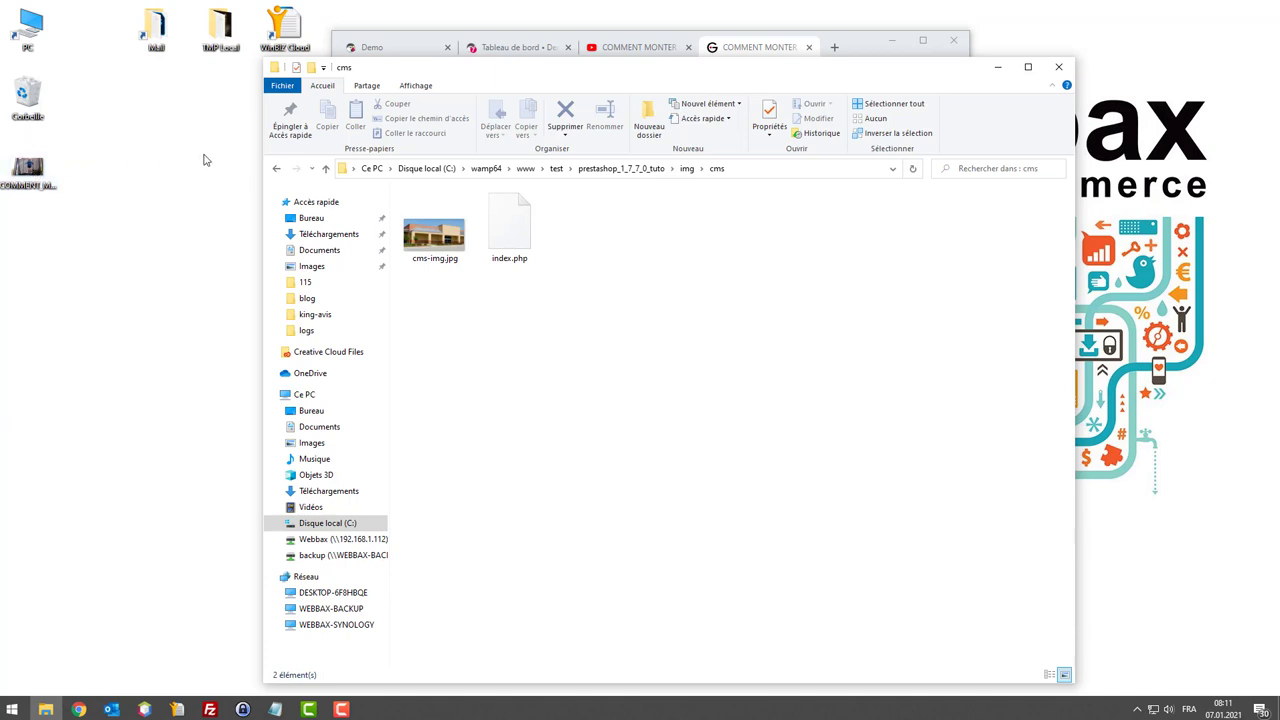
Step: Rename the trampoline GIF on the desktop as 123456.gif and move it into the cms folder
right_click(27, 193)
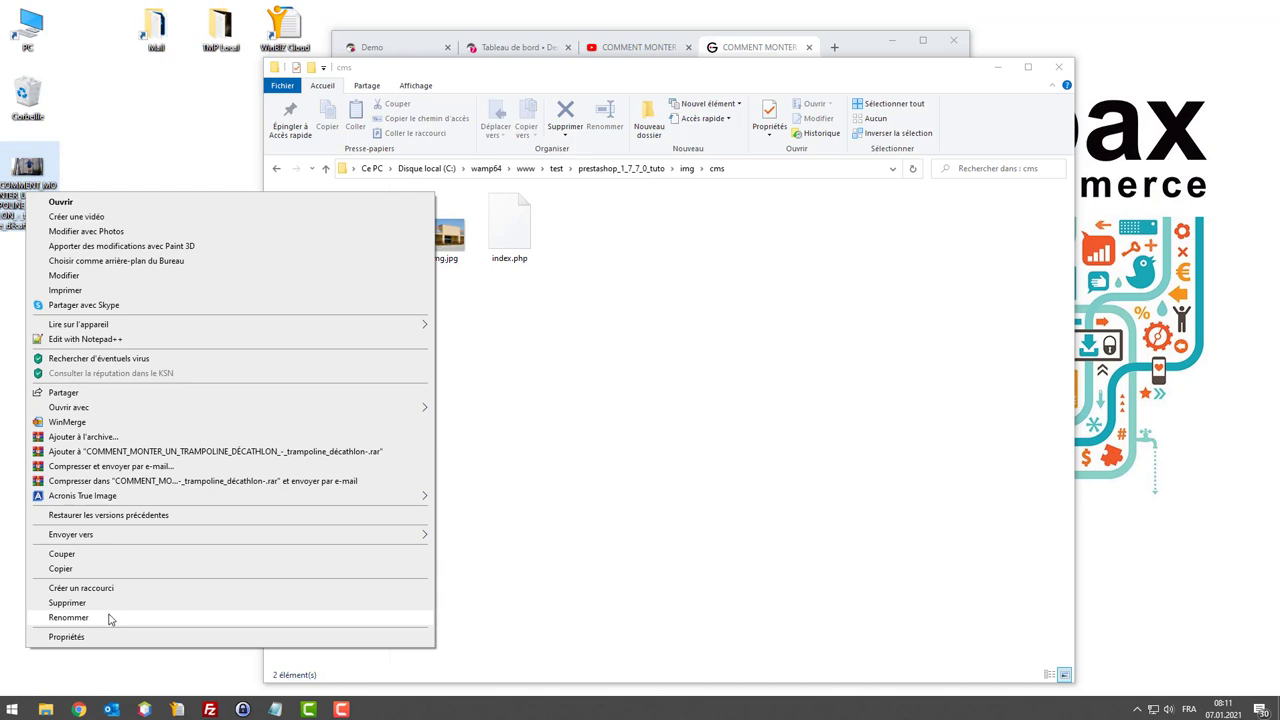
click(68, 617)
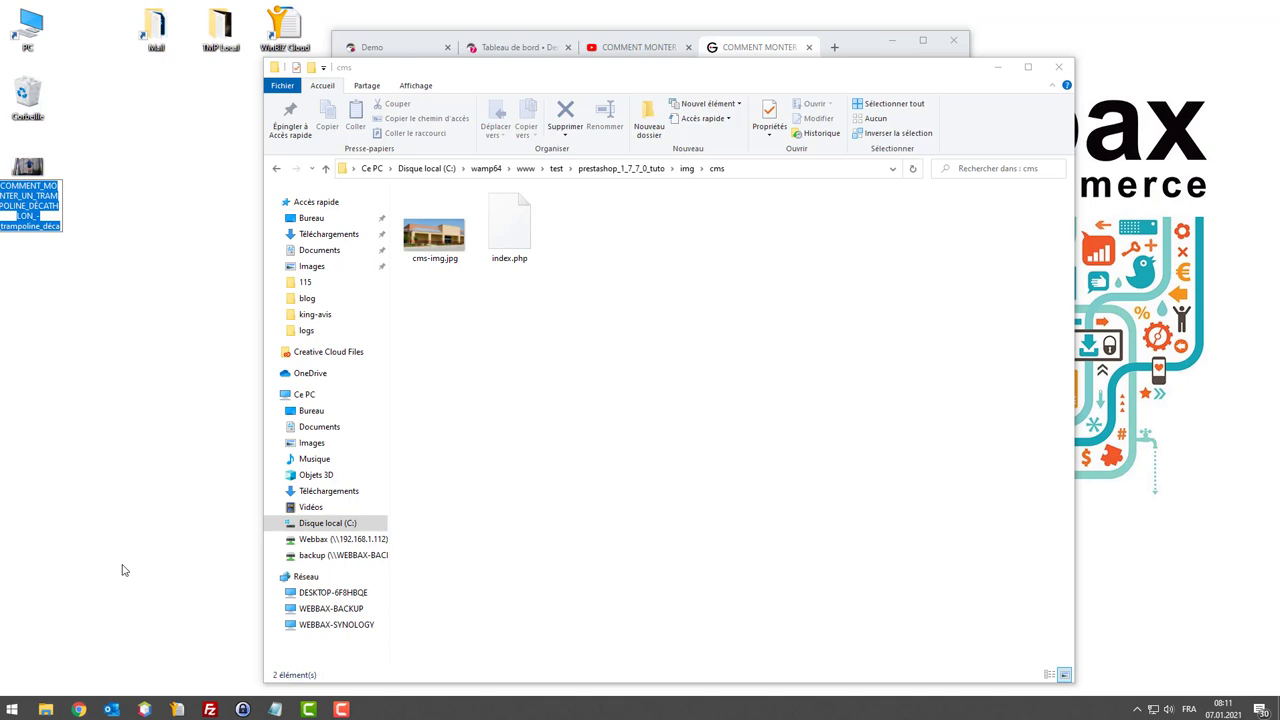
text(12345.gif)
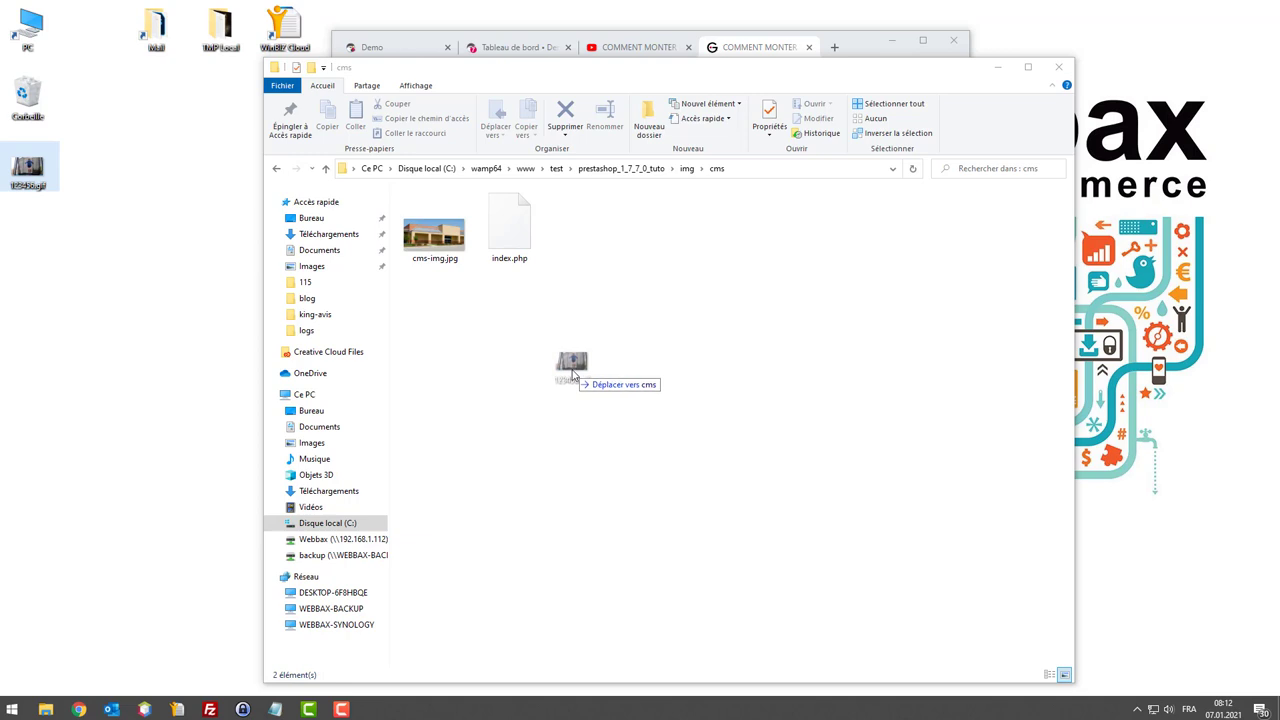
drag(573, 372, 572, 372)
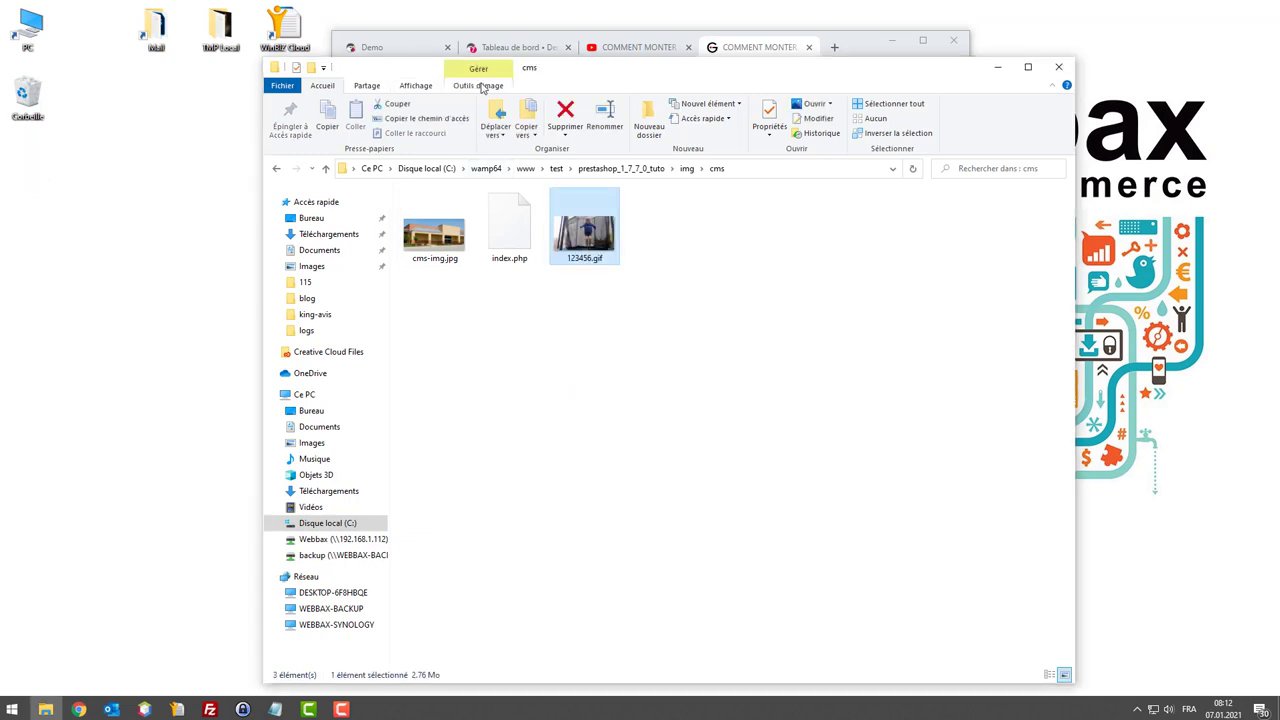
Step: Copy 123456.gif from the cms folder back to the desktop
drag(557, 77, 444, 72)
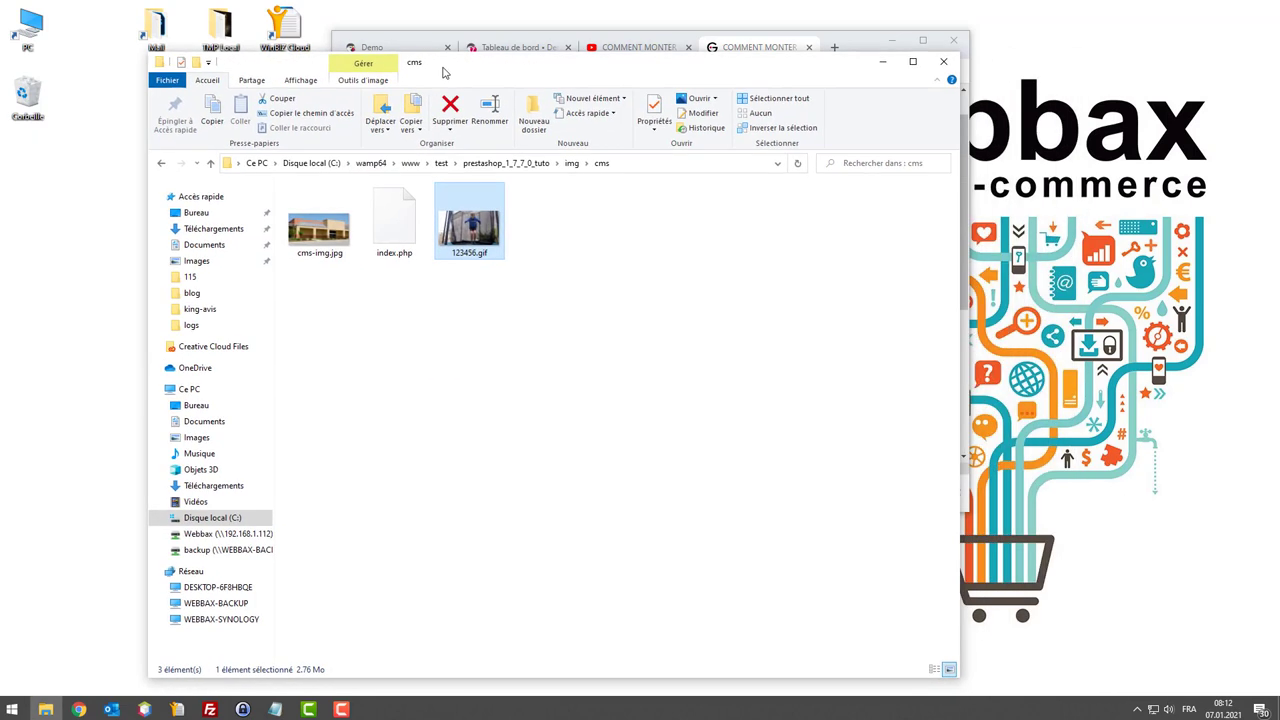
click(597, 331)
click(478, 259)
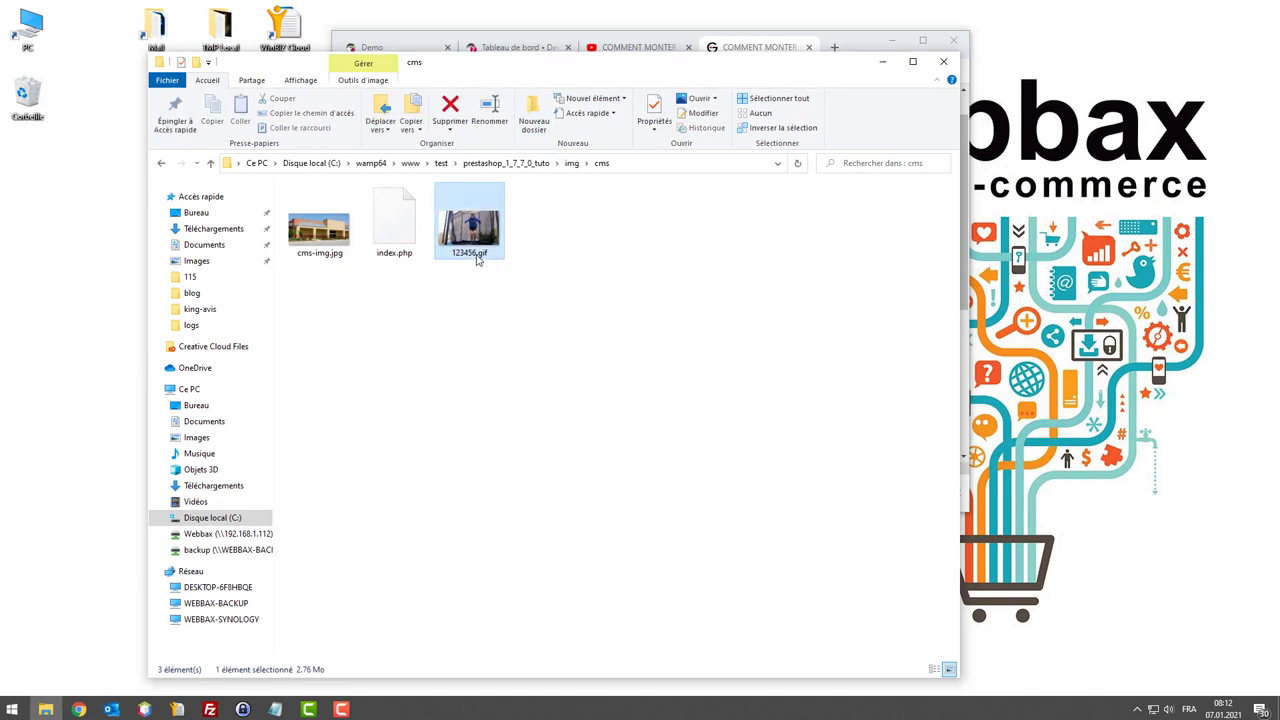
drag(40, 262, 42, 247)
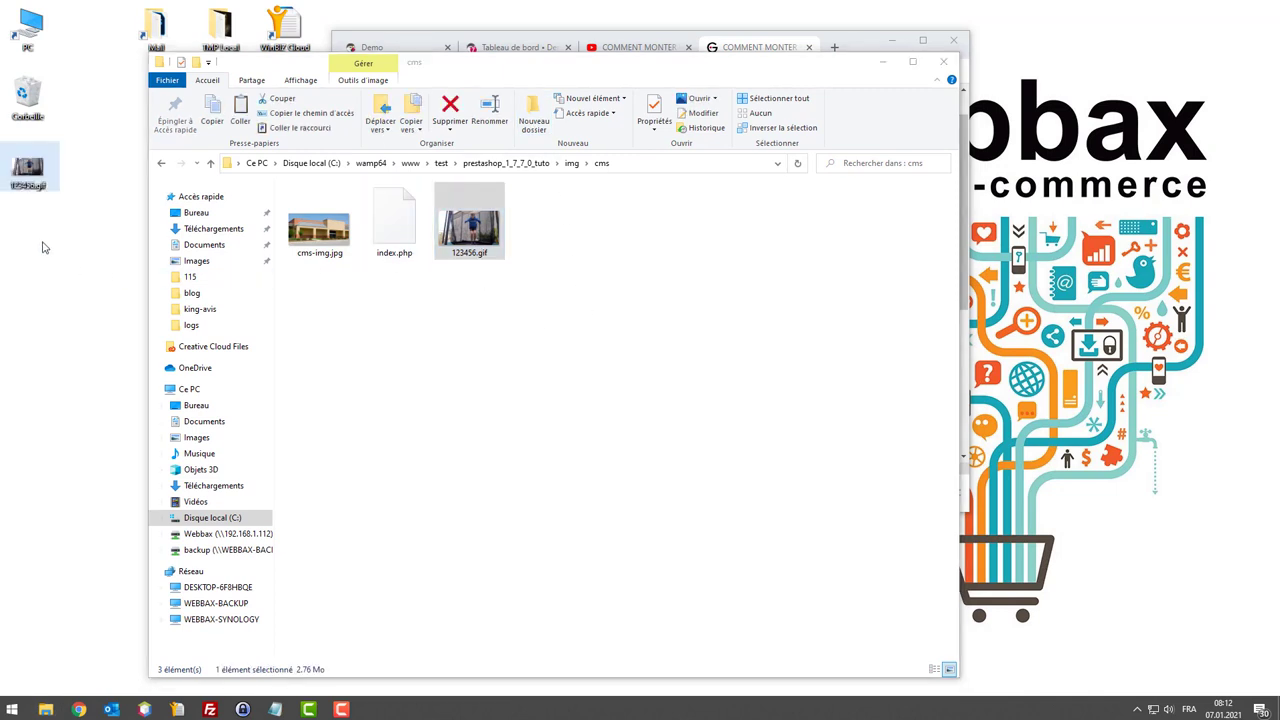
click(611, 274)
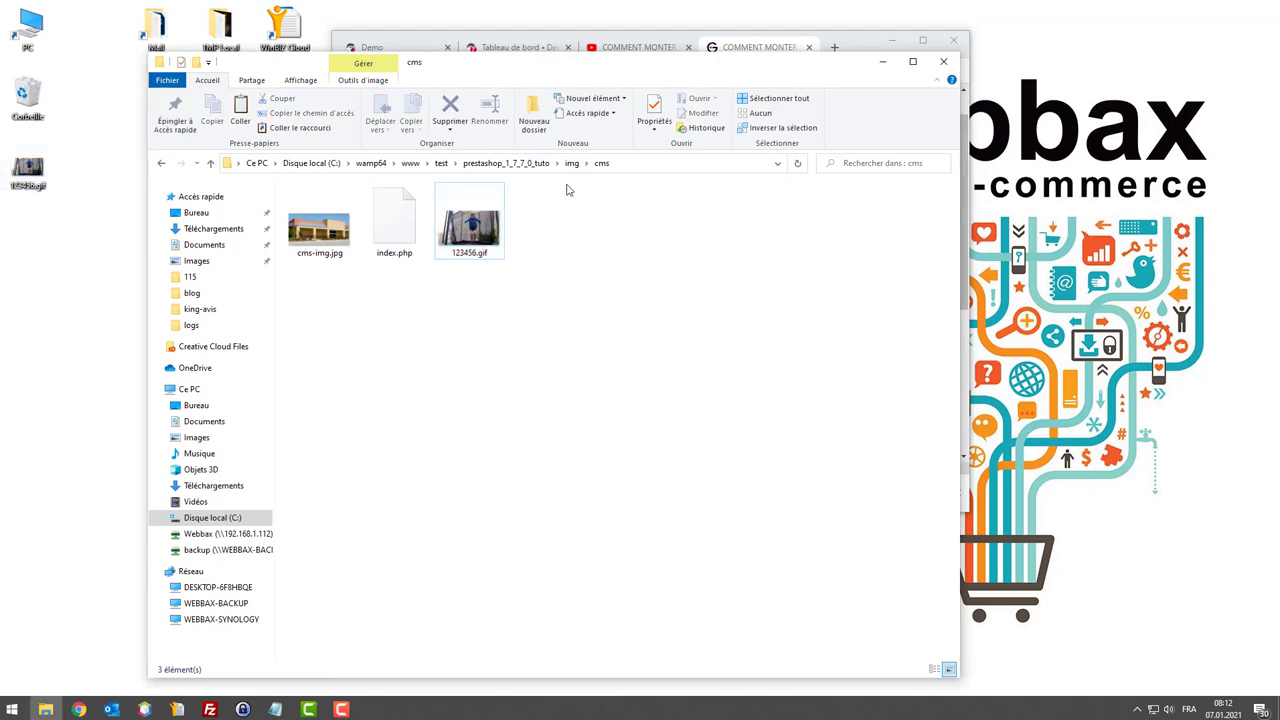
Step: Switch to the maximised browser and create a new product from the PrestaShop back-office product list
click(923, 40)
click(78, 10)
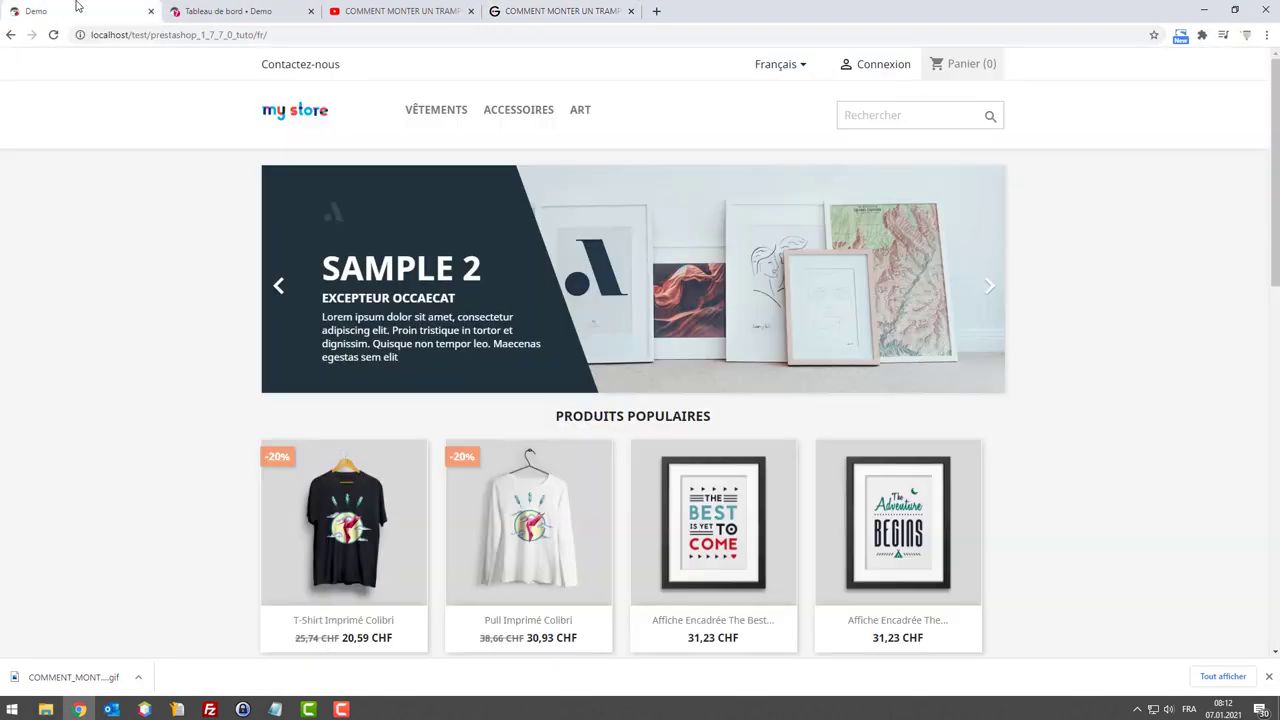
click(222, 8)
click(48, 205)
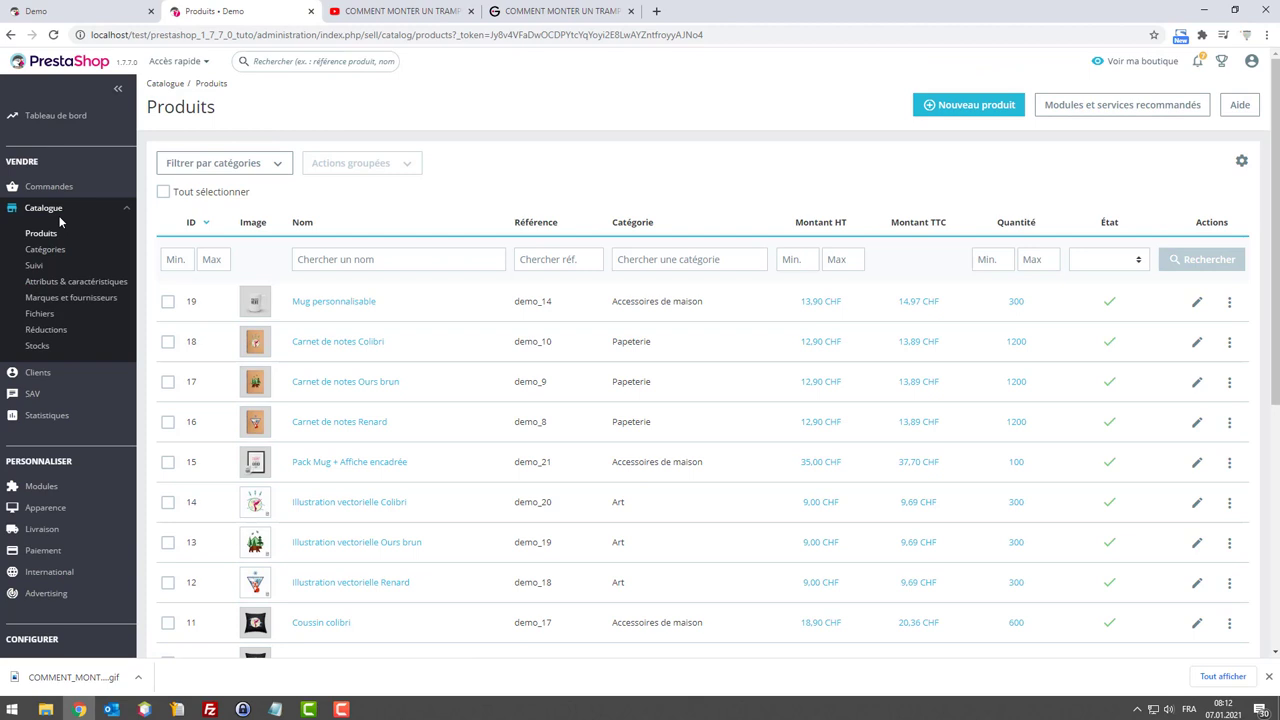
click(974, 116)
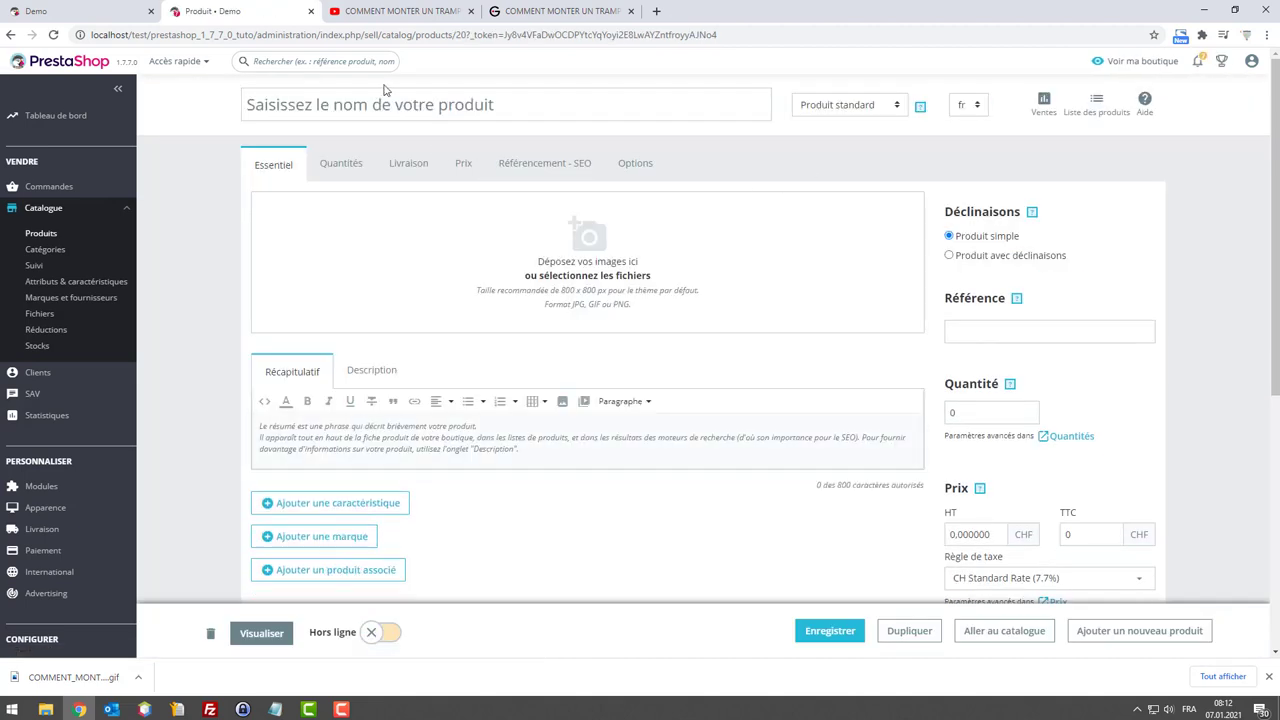
Step: Name the new product Trampoline
click(385, 96)
text(Trans)
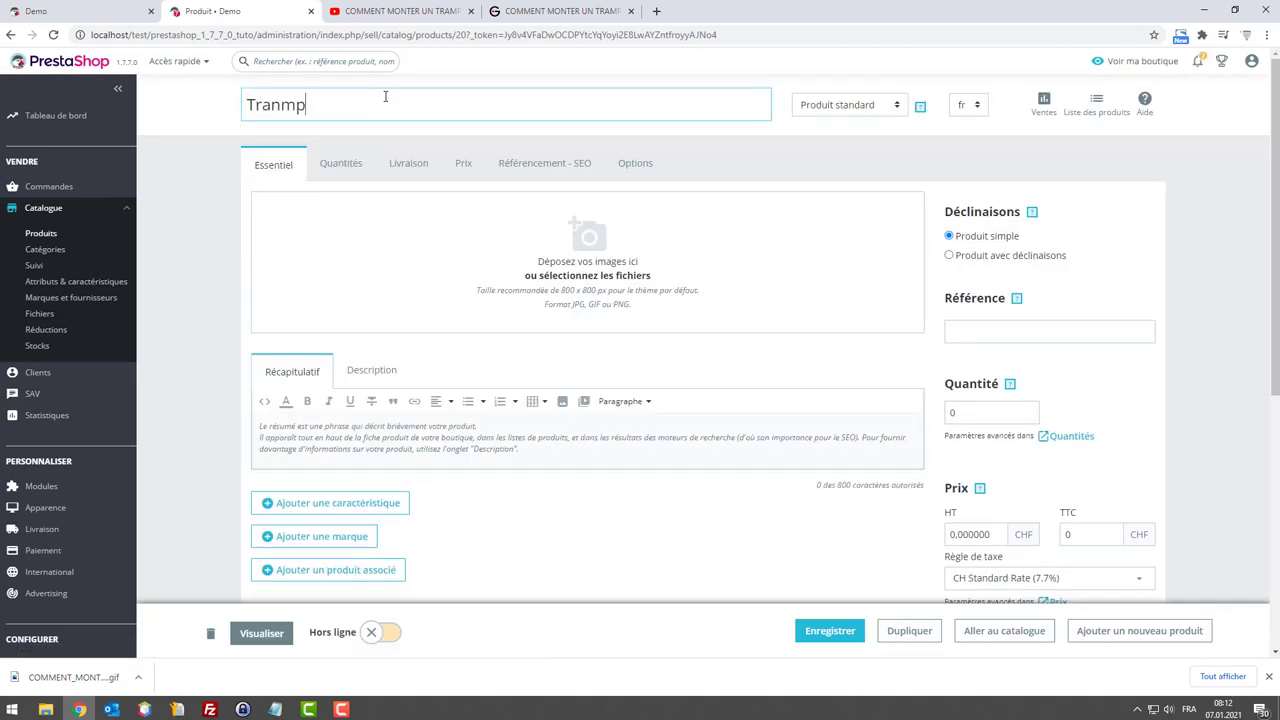
key(BackSpace)
key(BackSpace)
text(mpoline)
key(Tab)
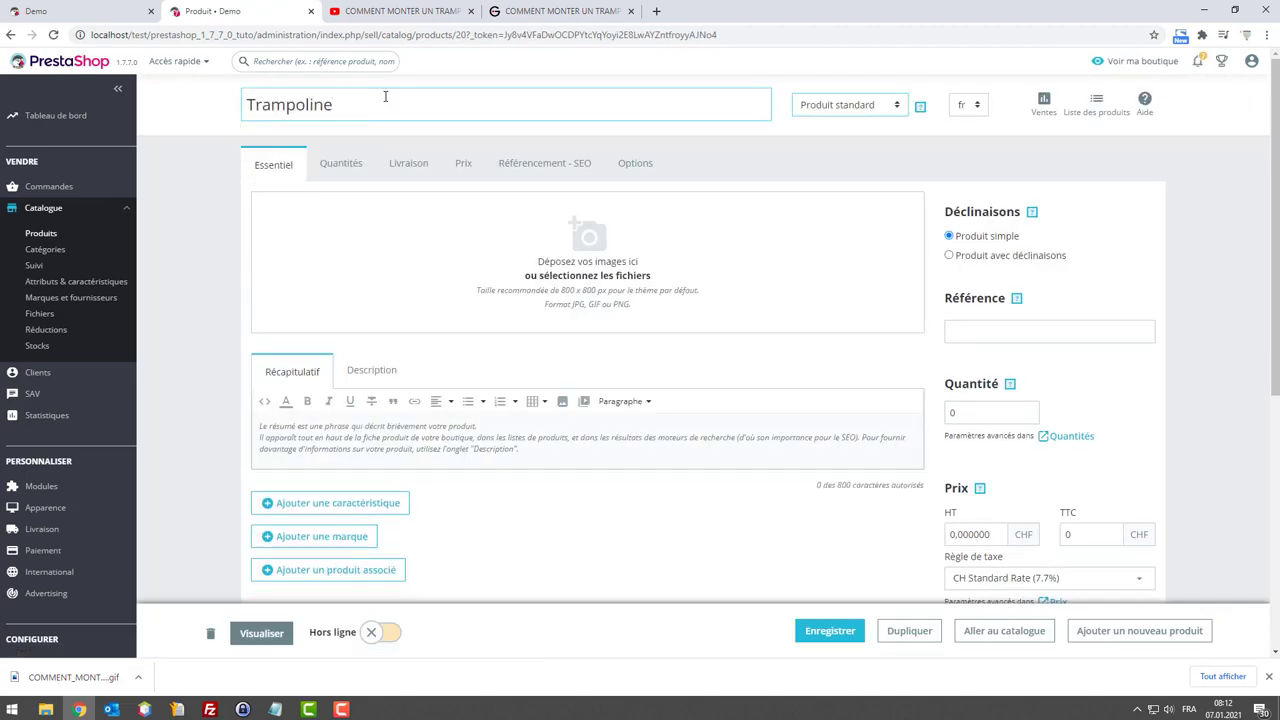
Step: Set the product's tax-included price to 99 CHF and save the product
click(1104, 536)
text(99)
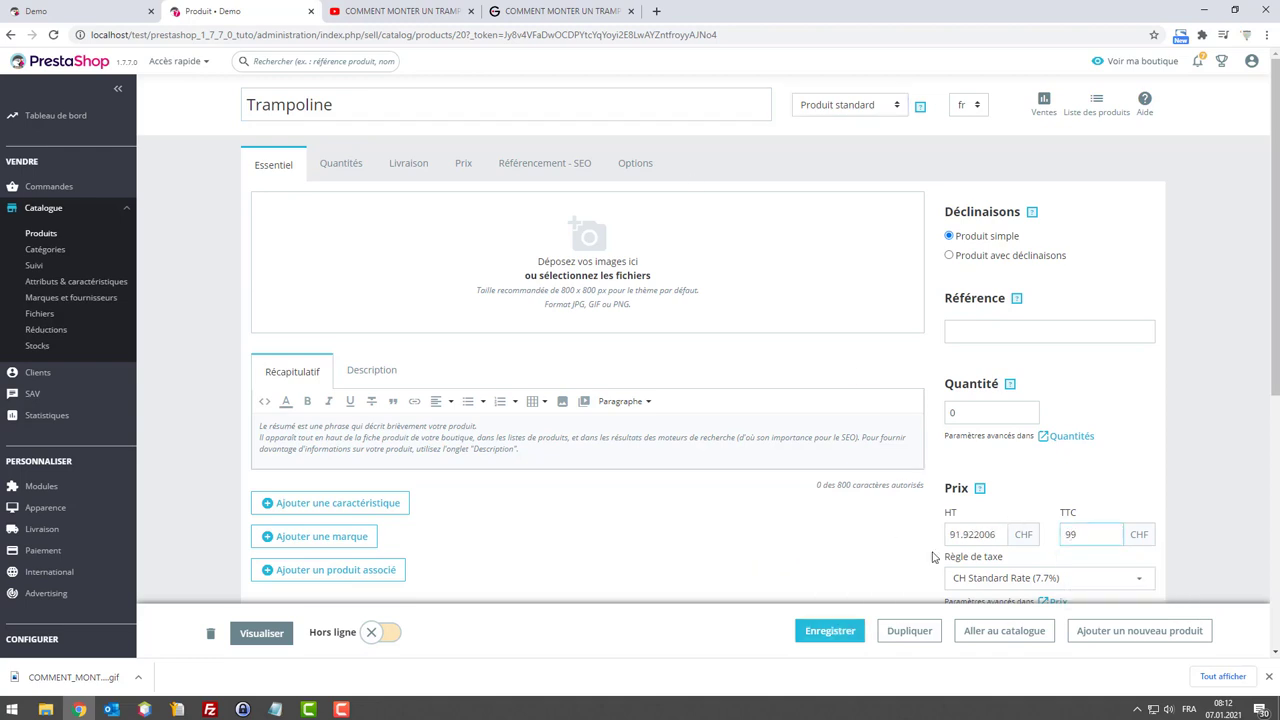
click(846, 630)
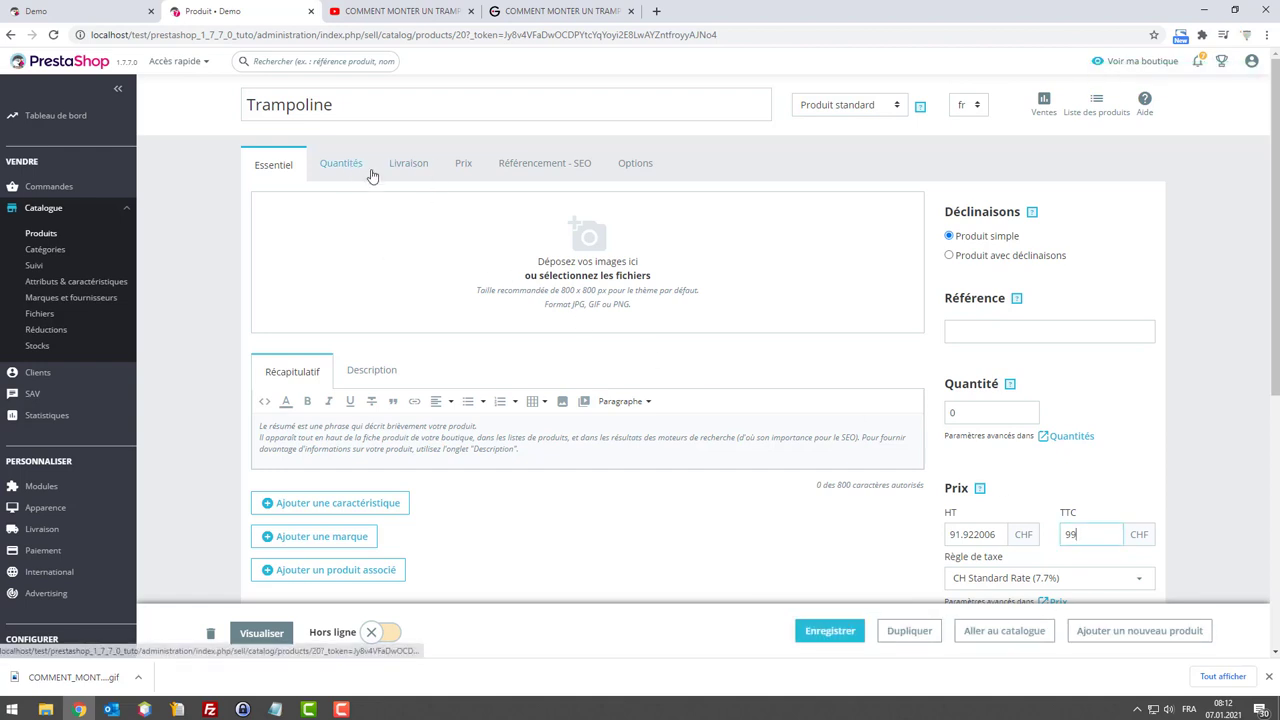
Step: Put the Trampoline product online and preview its page in the shop
click(420, 172)
click(268, 172)
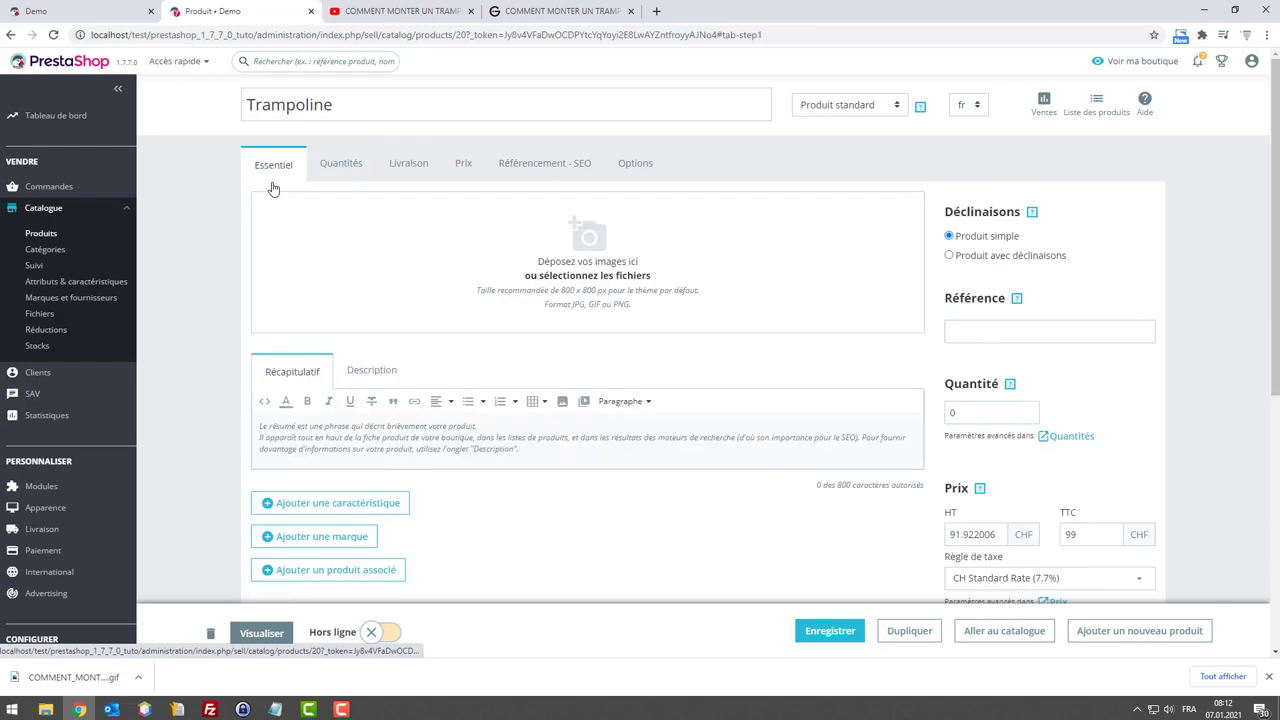
click(383, 632)
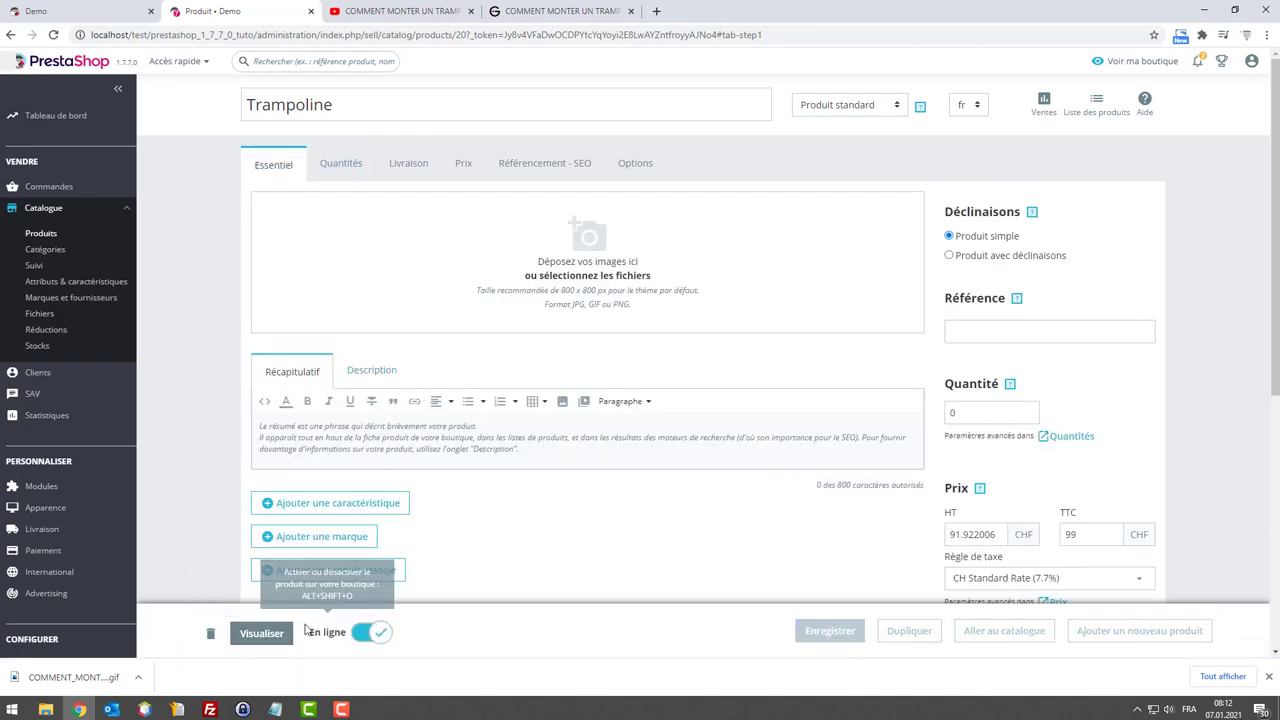
click(262, 633)
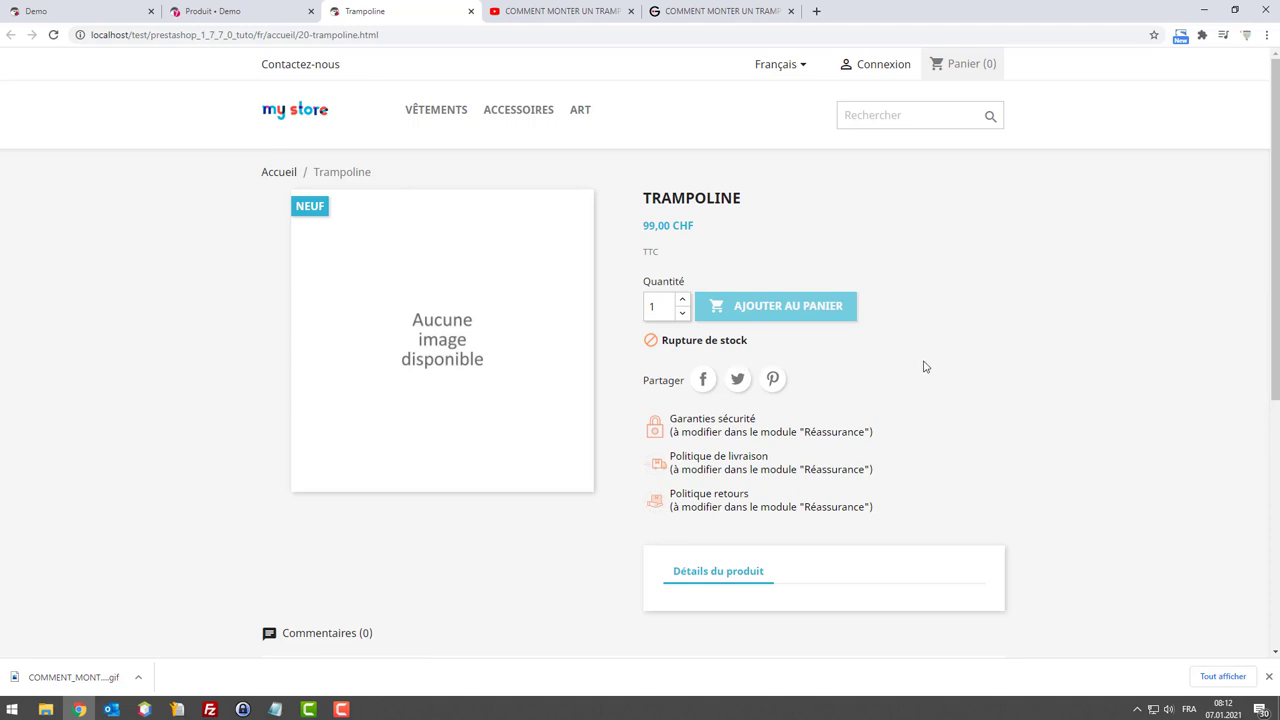
drag(648, 239, 882, 385)
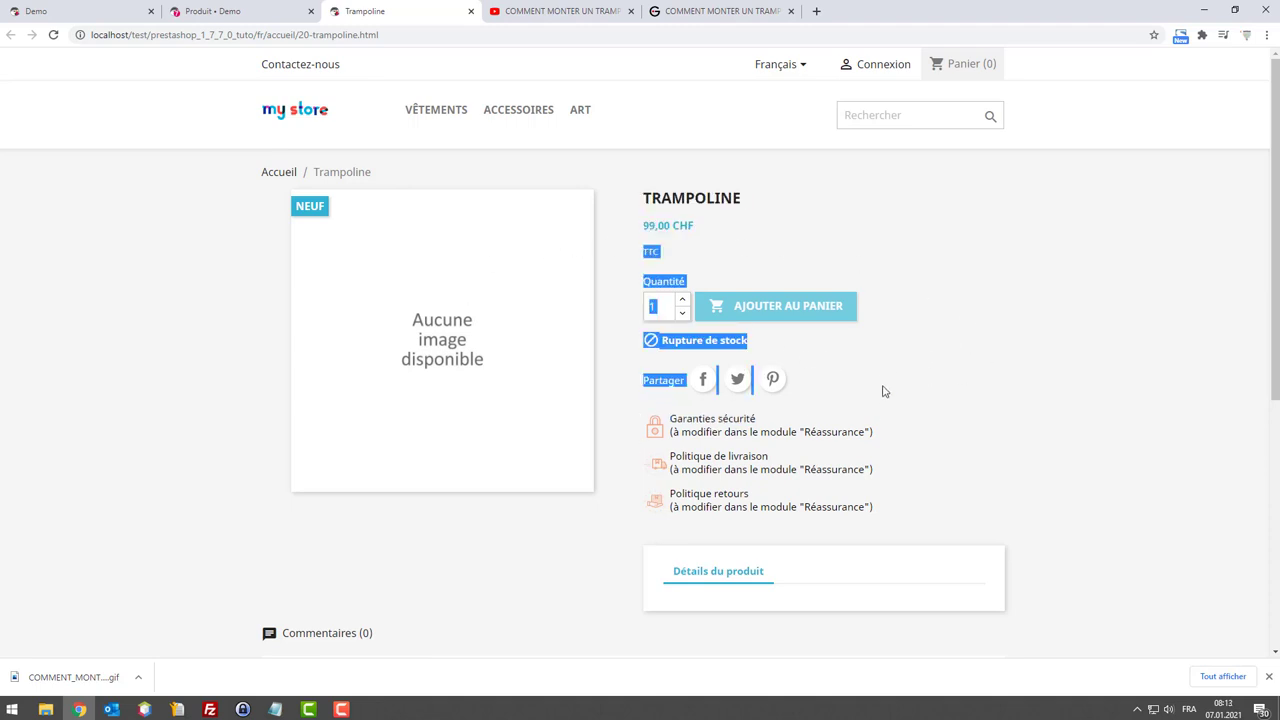
click(905, 362)
Step: Insert the 123456 GIF from the file manager into the Trampoline product's Récapitulatif in the back office
click(262, 12)
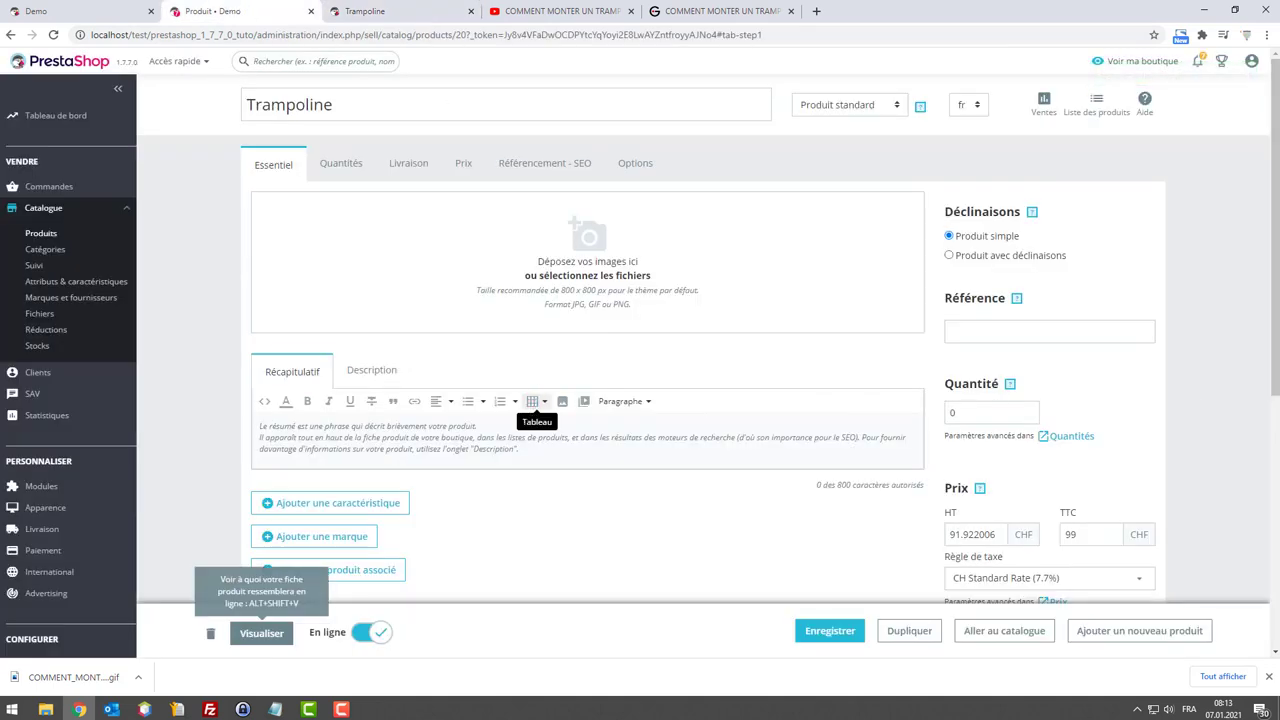
click(416, 437)
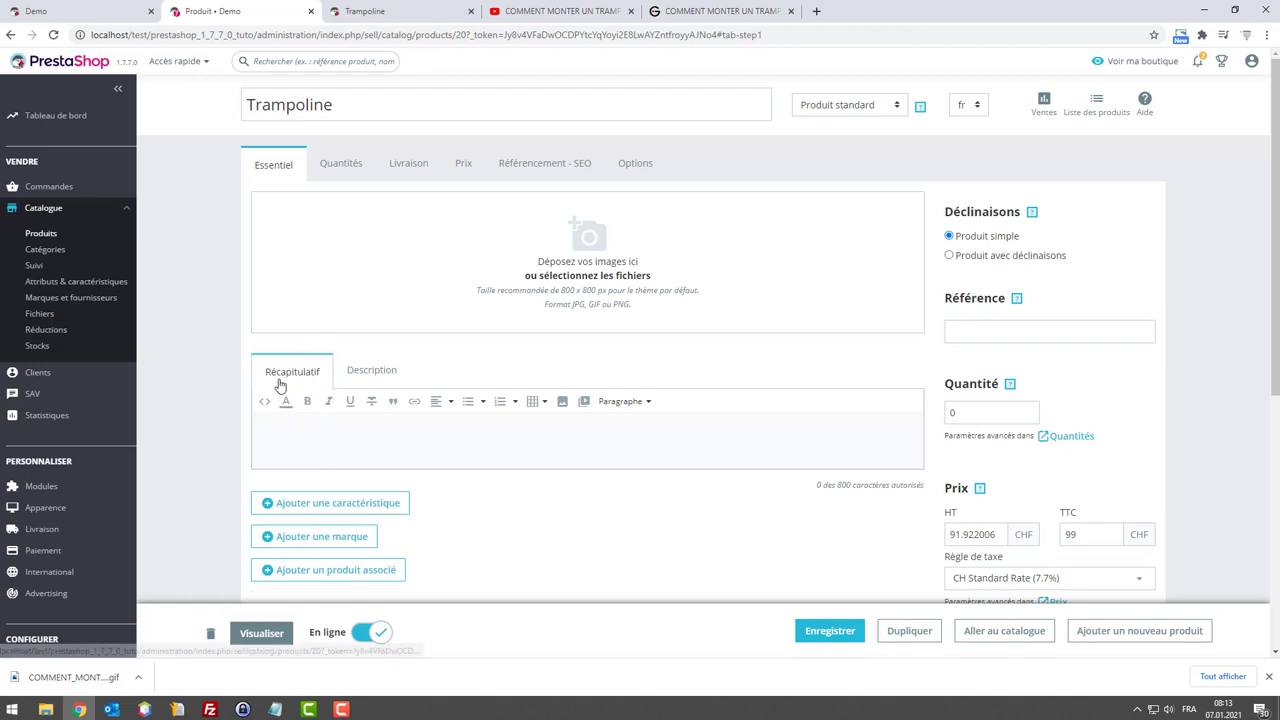
click(562, 403)
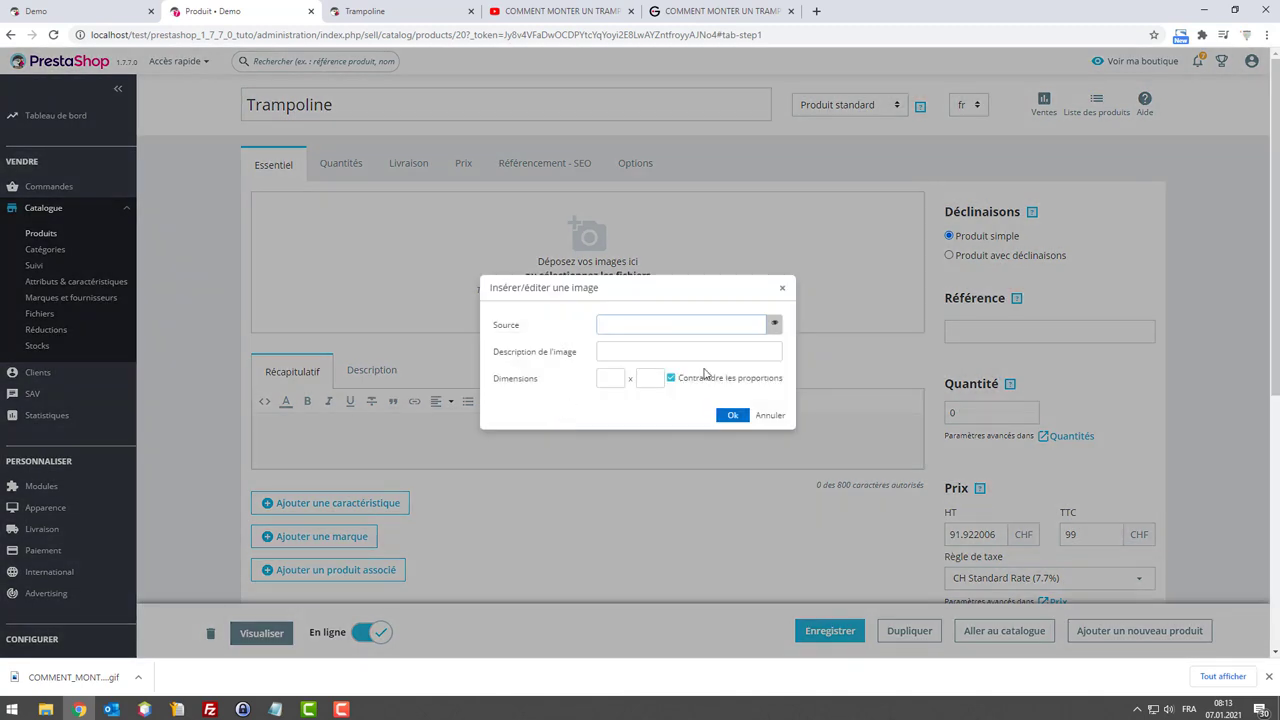
click(773, 328)
mouse_move(404, 268)
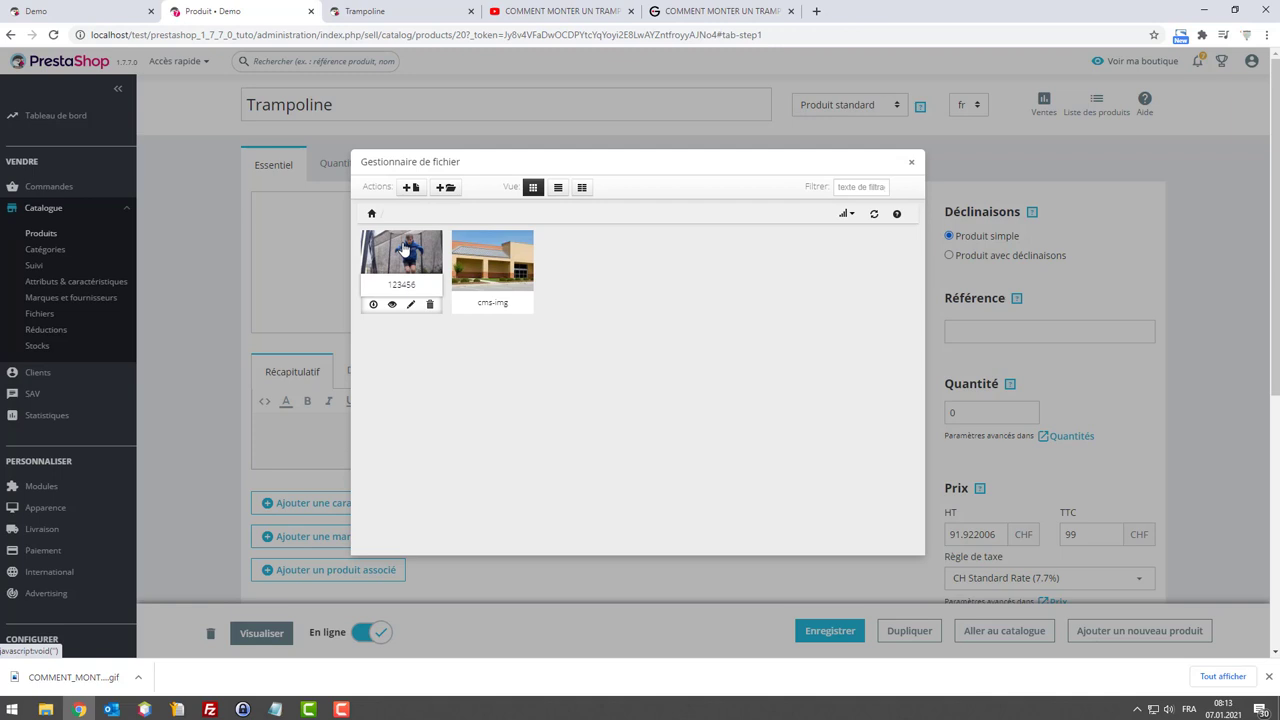
click(404, 250)
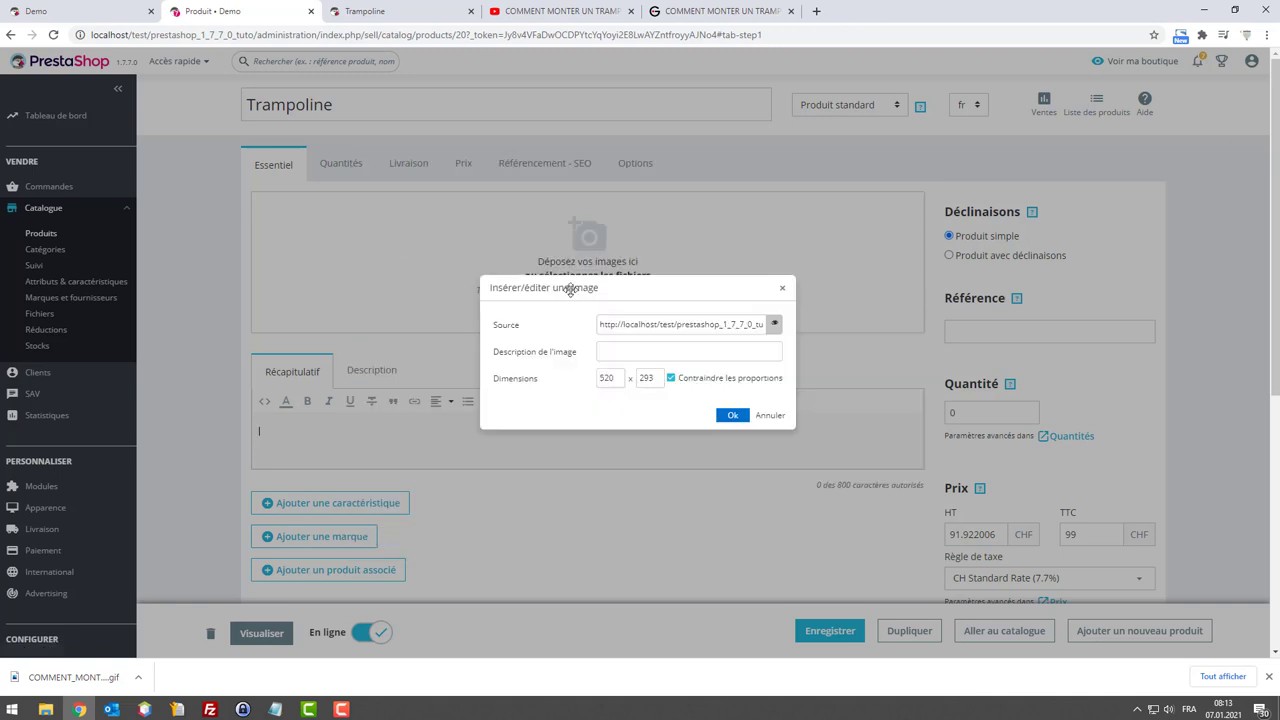
click(731, 416)
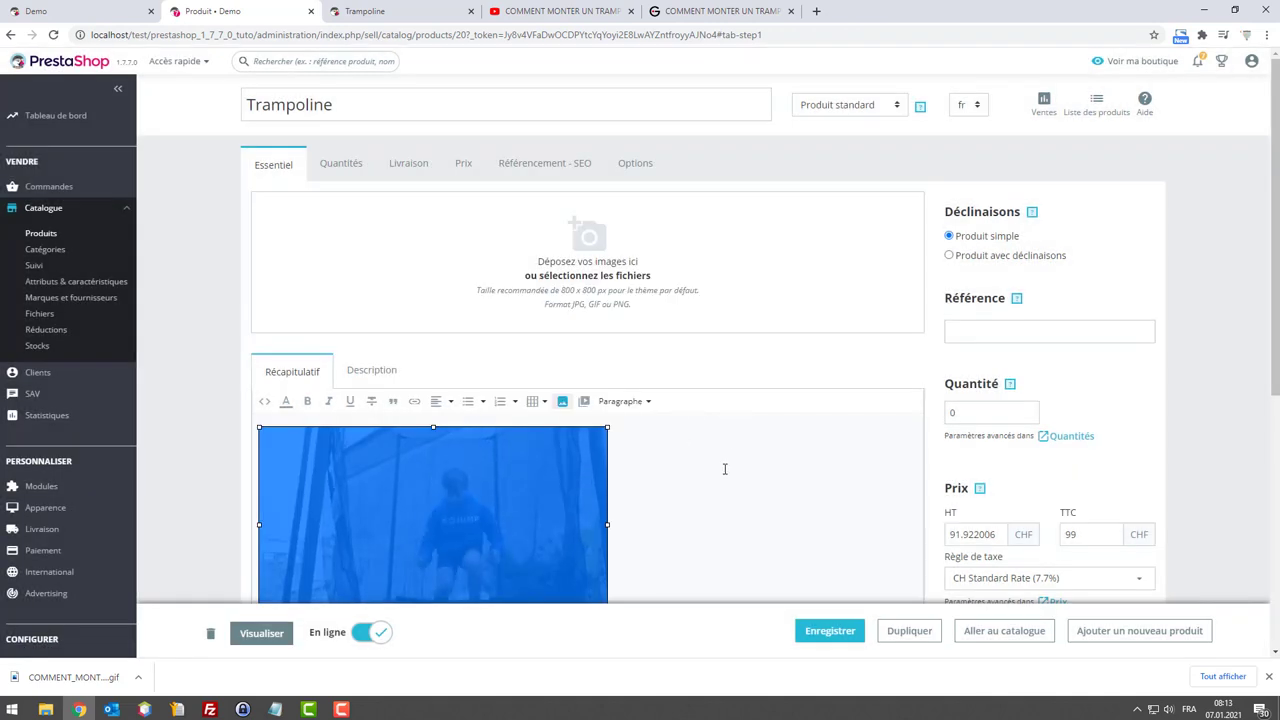
Step: In the summary's source code, replace the GIF's fixed width and height with width="100%" and set its alt text to "Trampoline Enfant"
scroll(755, 460, down, 2)
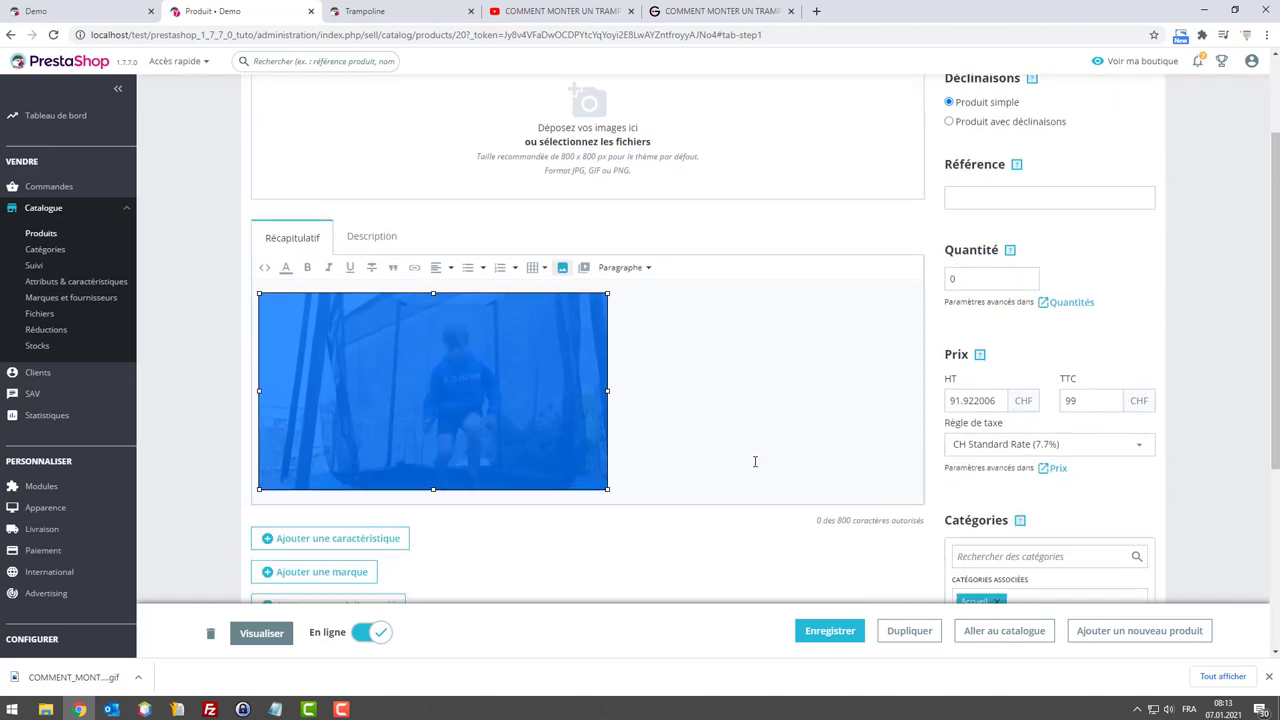
click(264, 267)
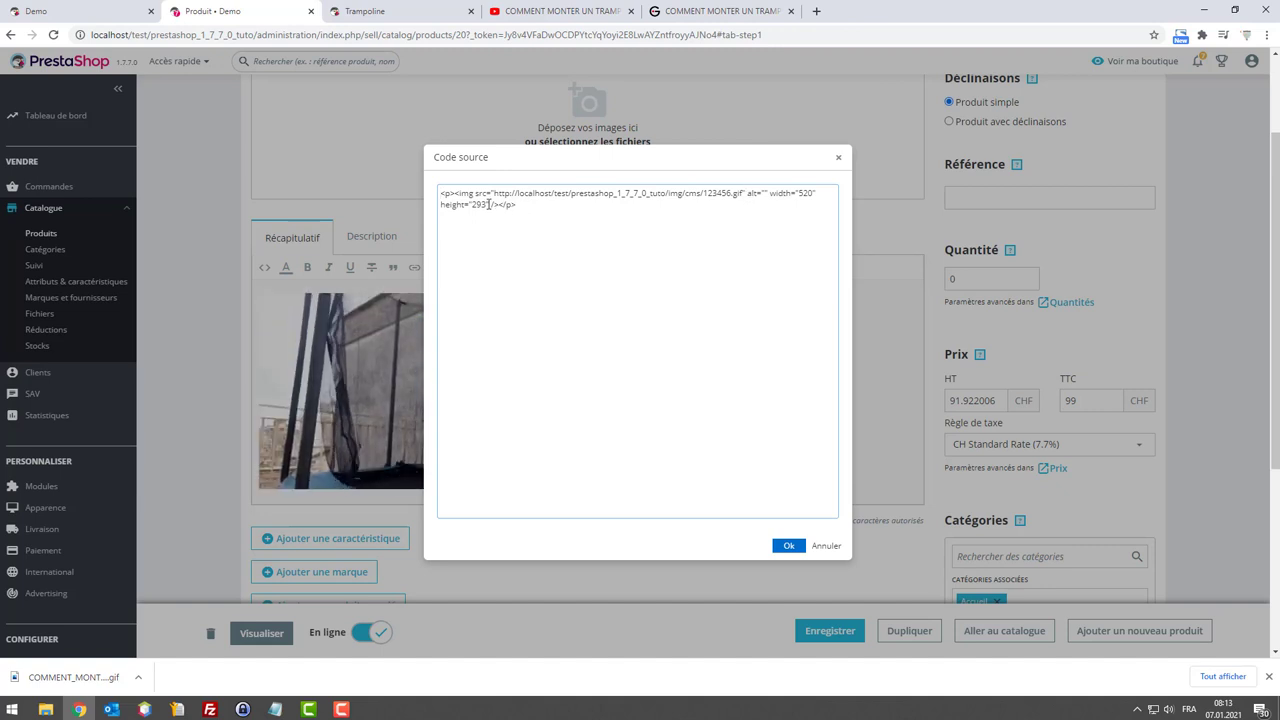
drag(489, 204, 768, 193)
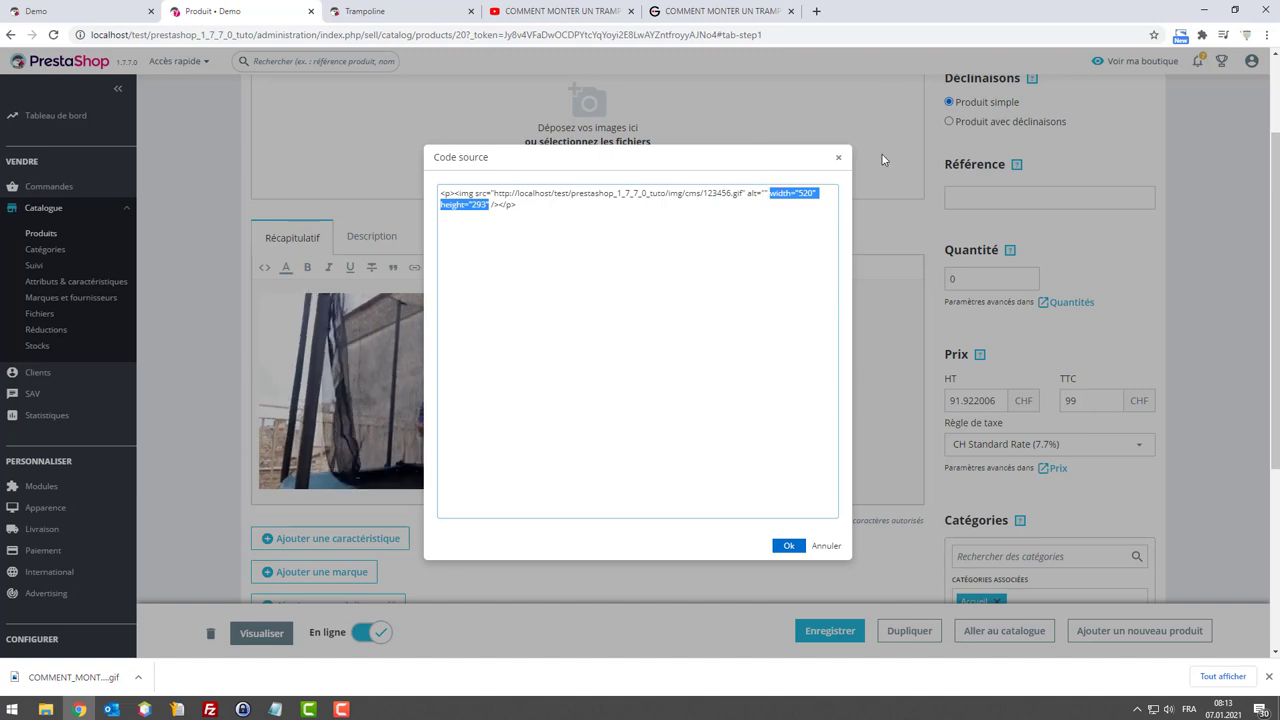
key(Delete)
key(Left)
key(Left)
text(Tra)
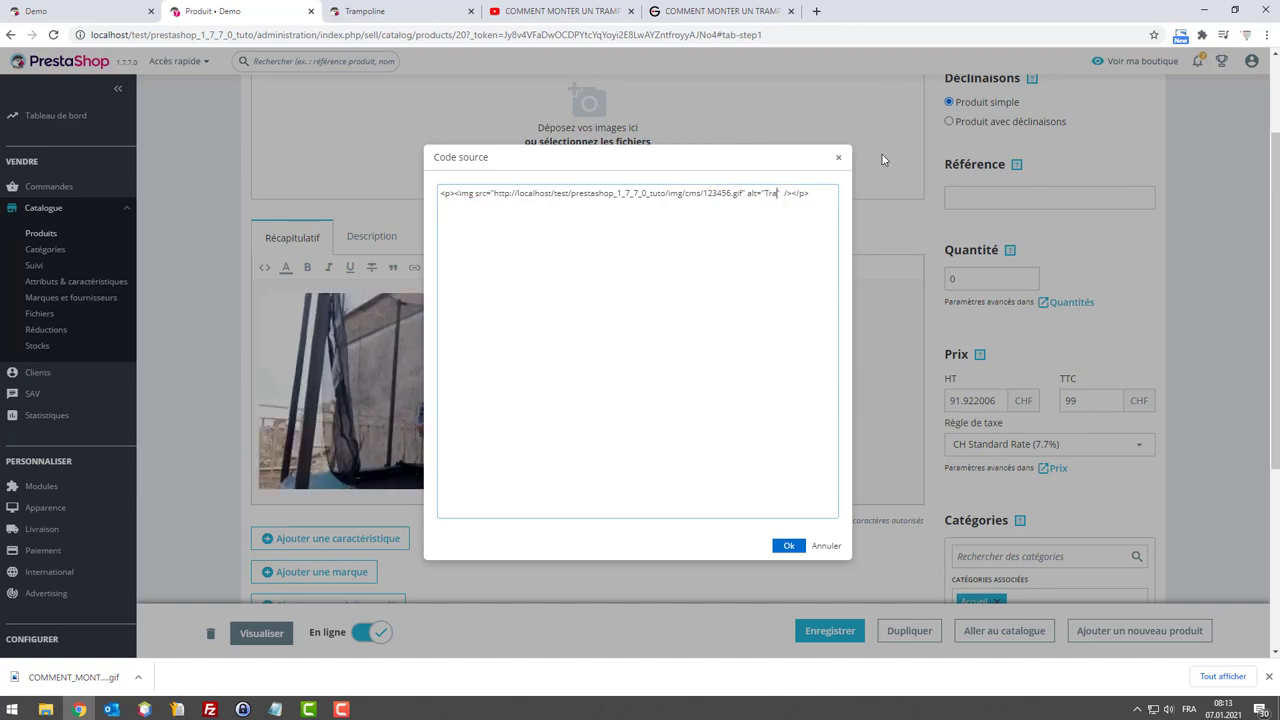
text(mpoline En)
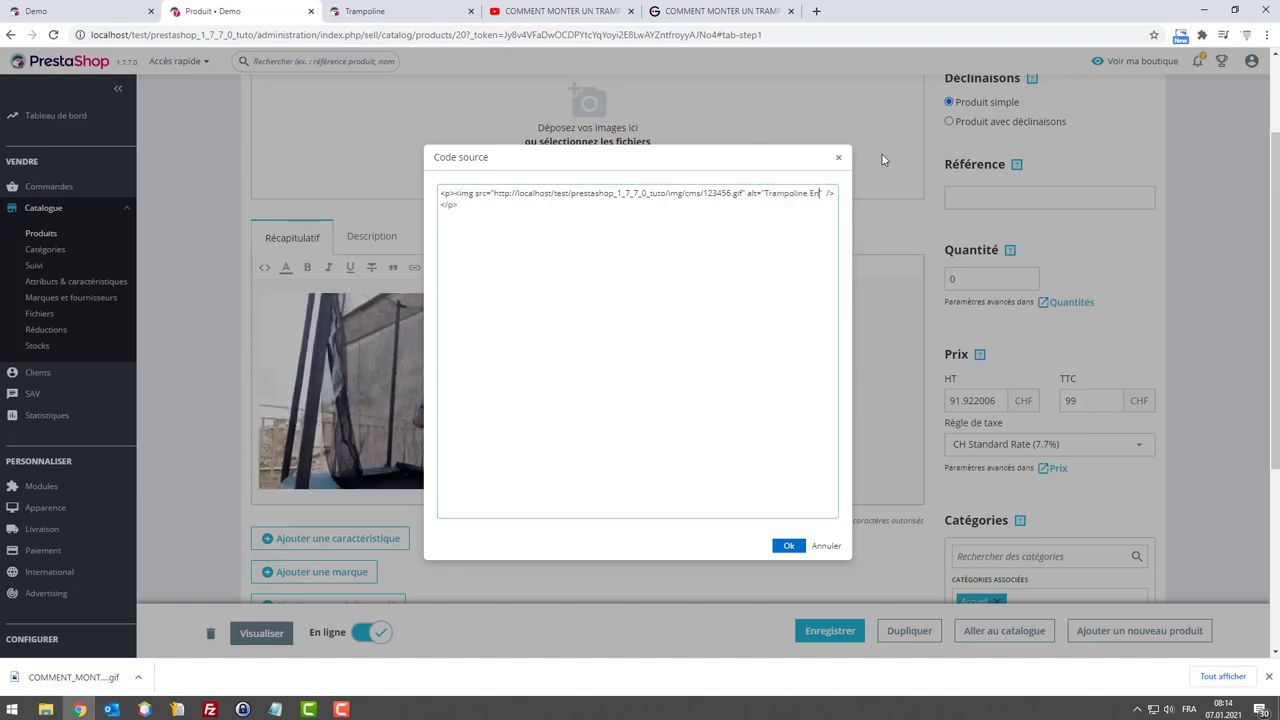
text(fant" width="100%)
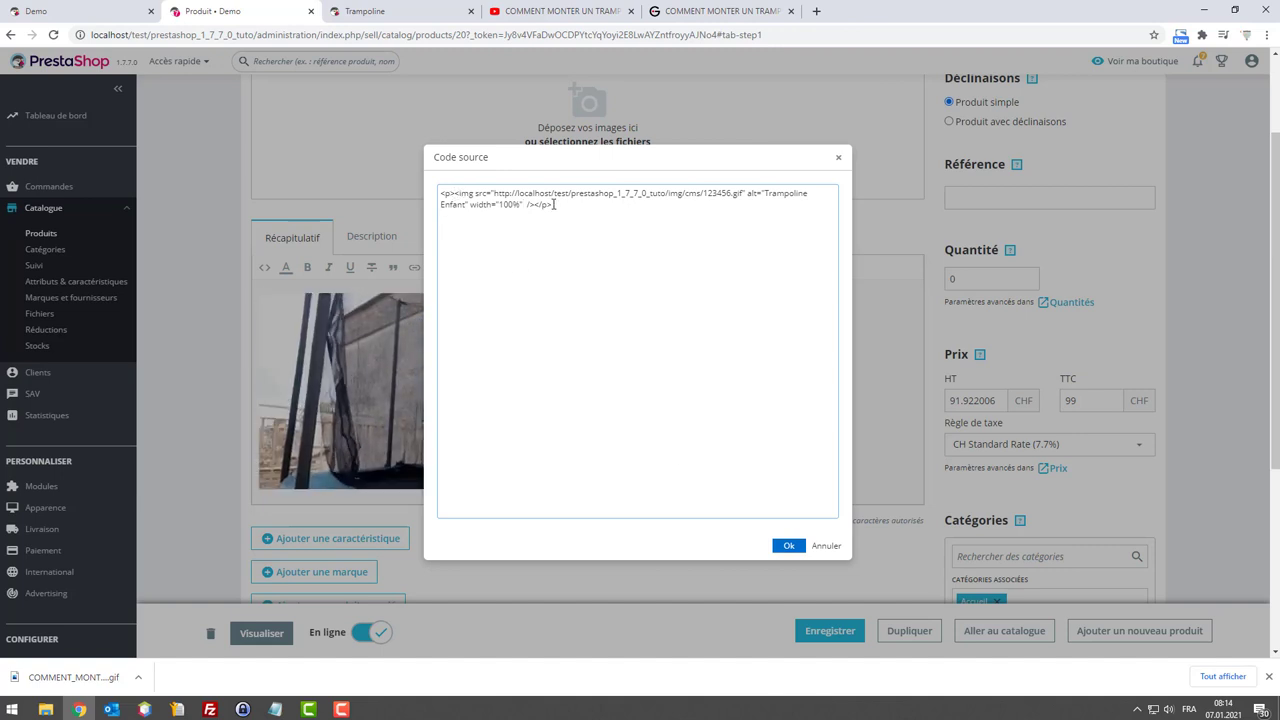
text(<a )
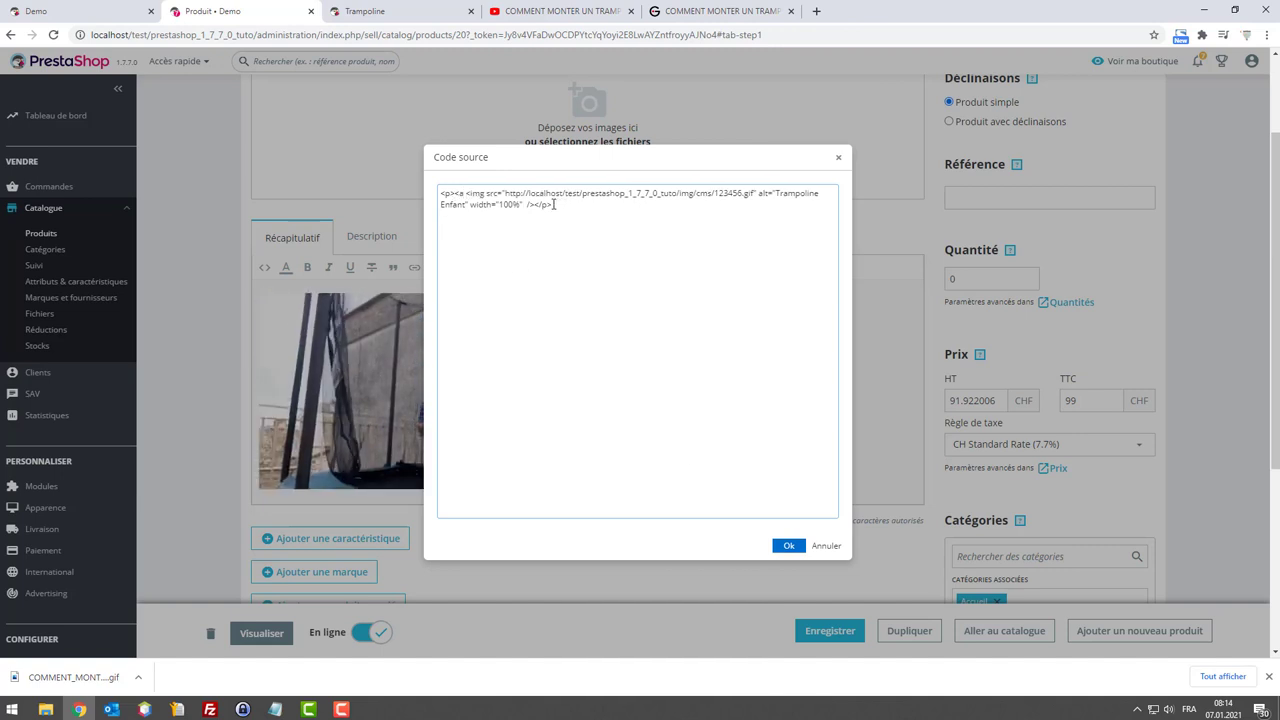
text(href="")
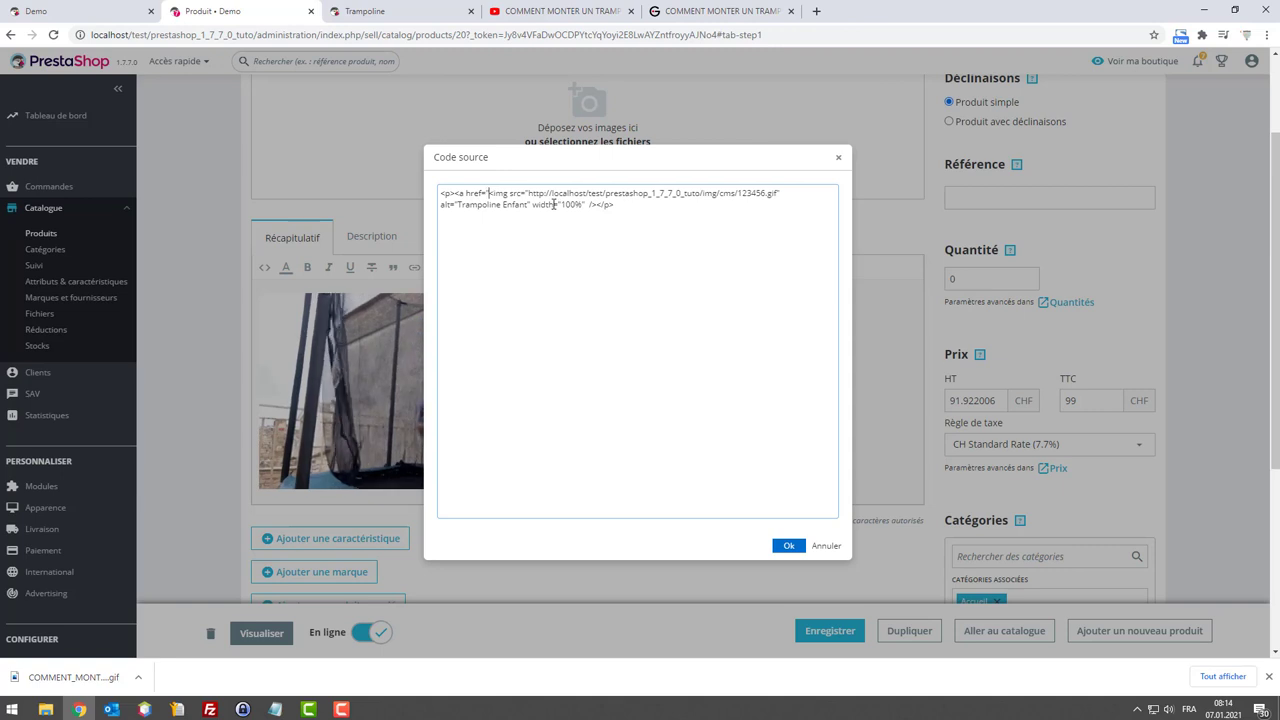
text(>)
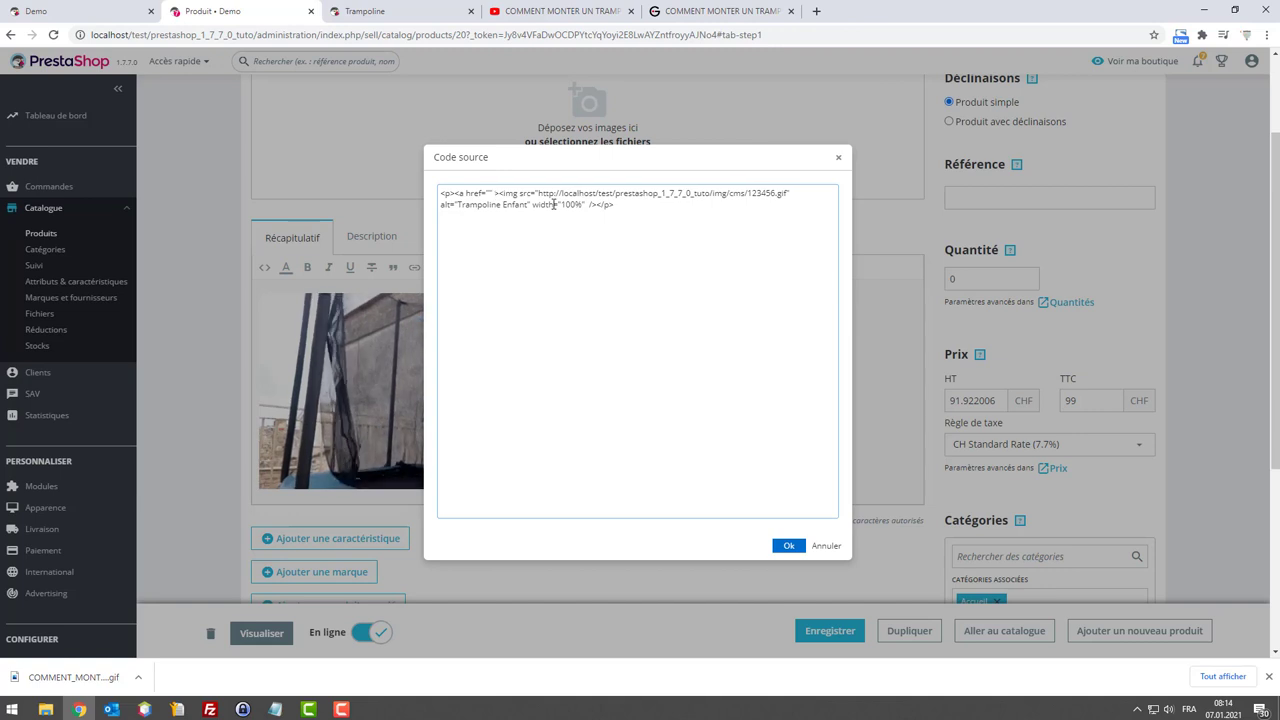
text( target=")
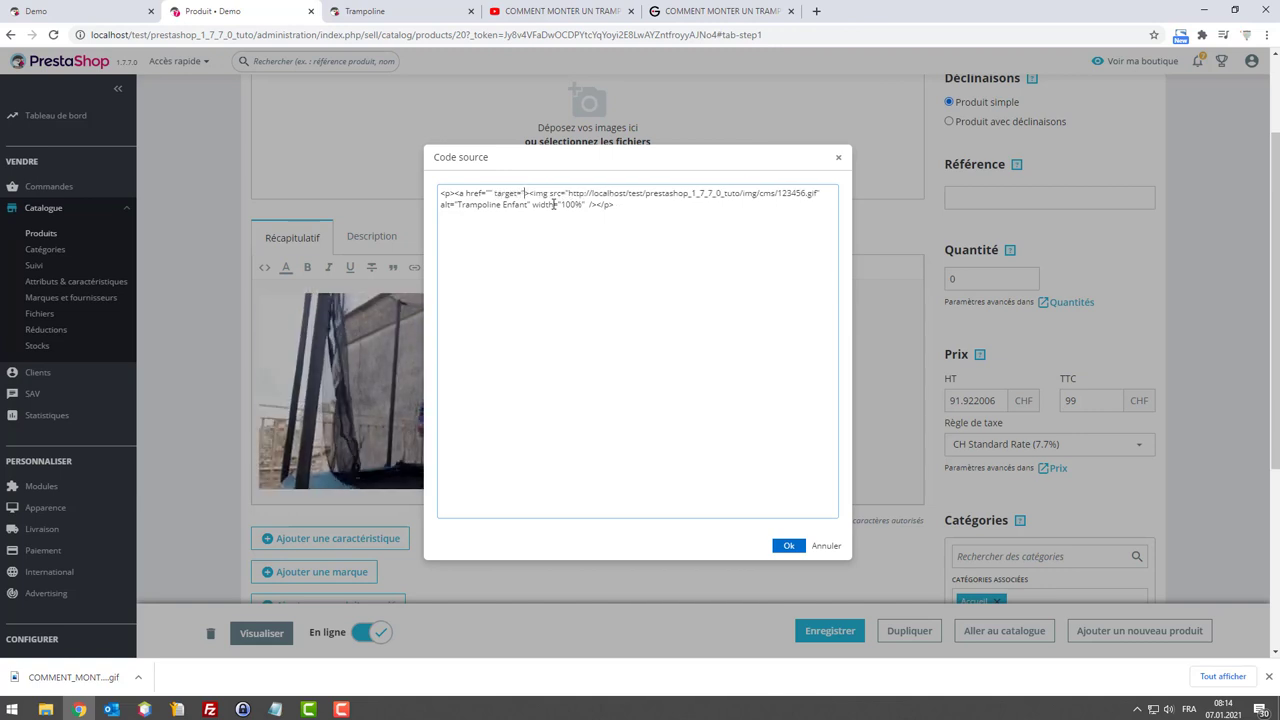
text(_blank"><img)
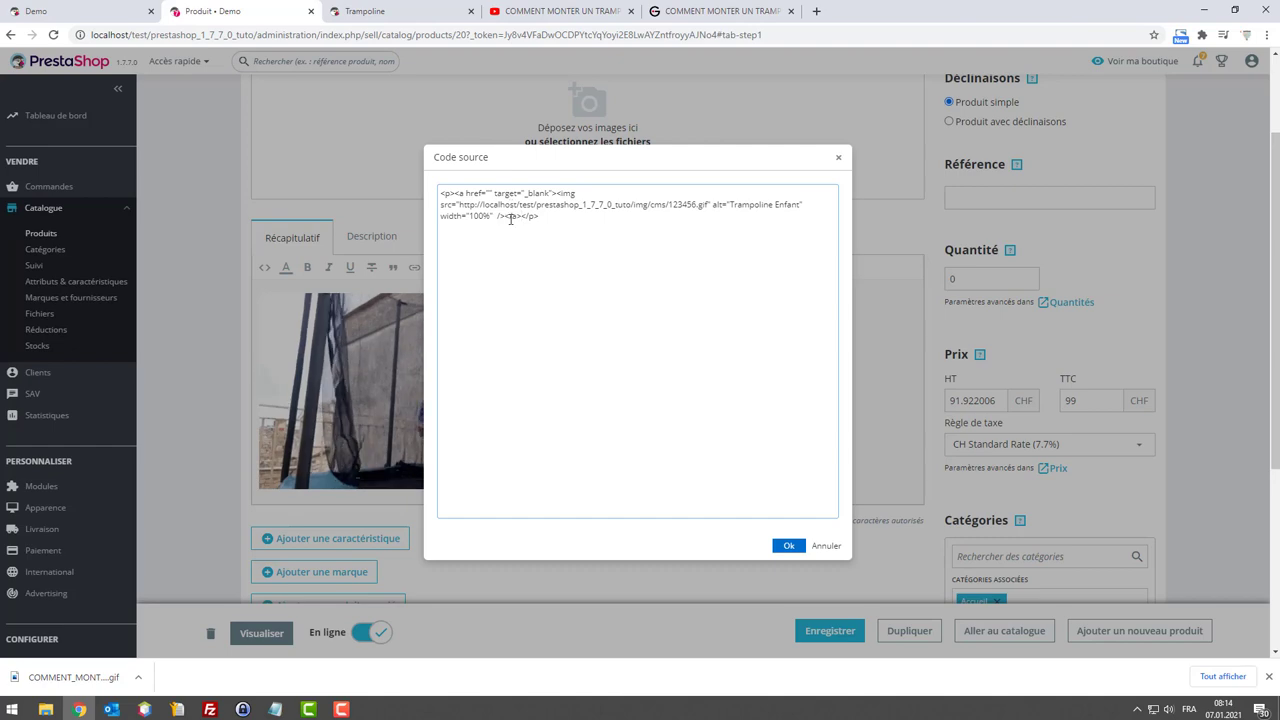
click(530, 12)
click(250, 11)
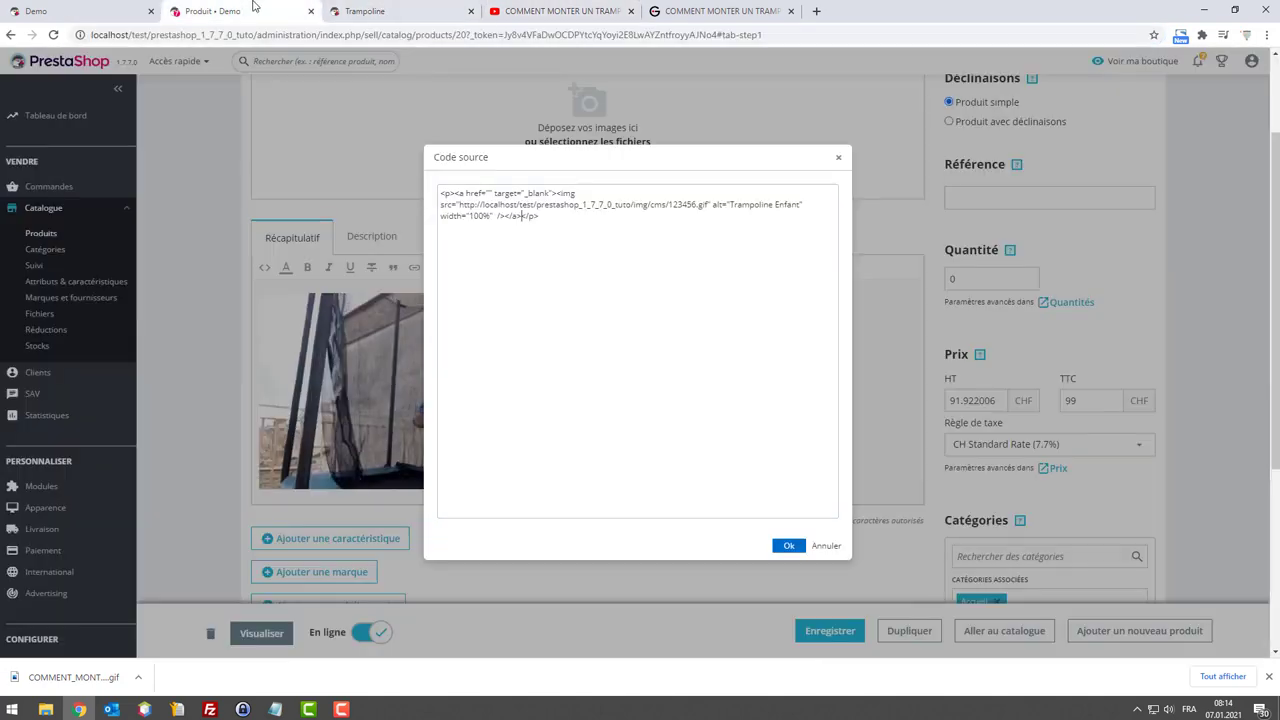
text(https://www.youtube.com/watch?v=5ifA_ZVwsho)
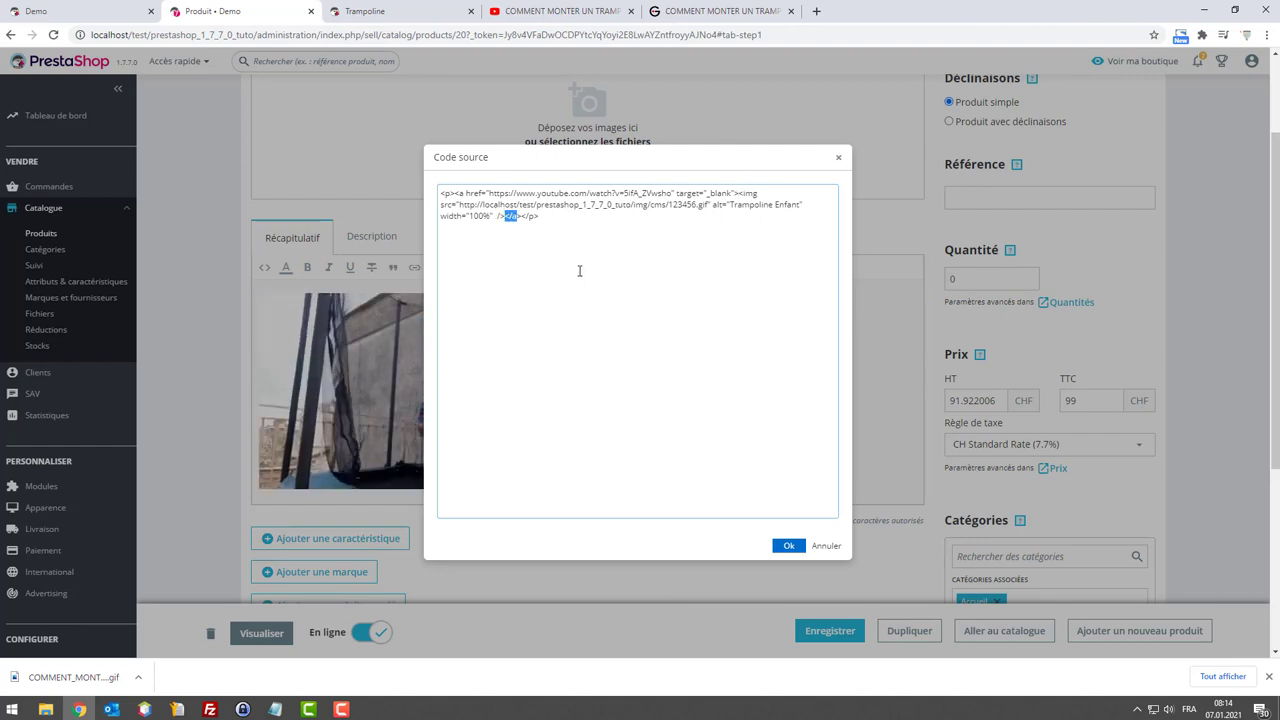
click(789, 546)
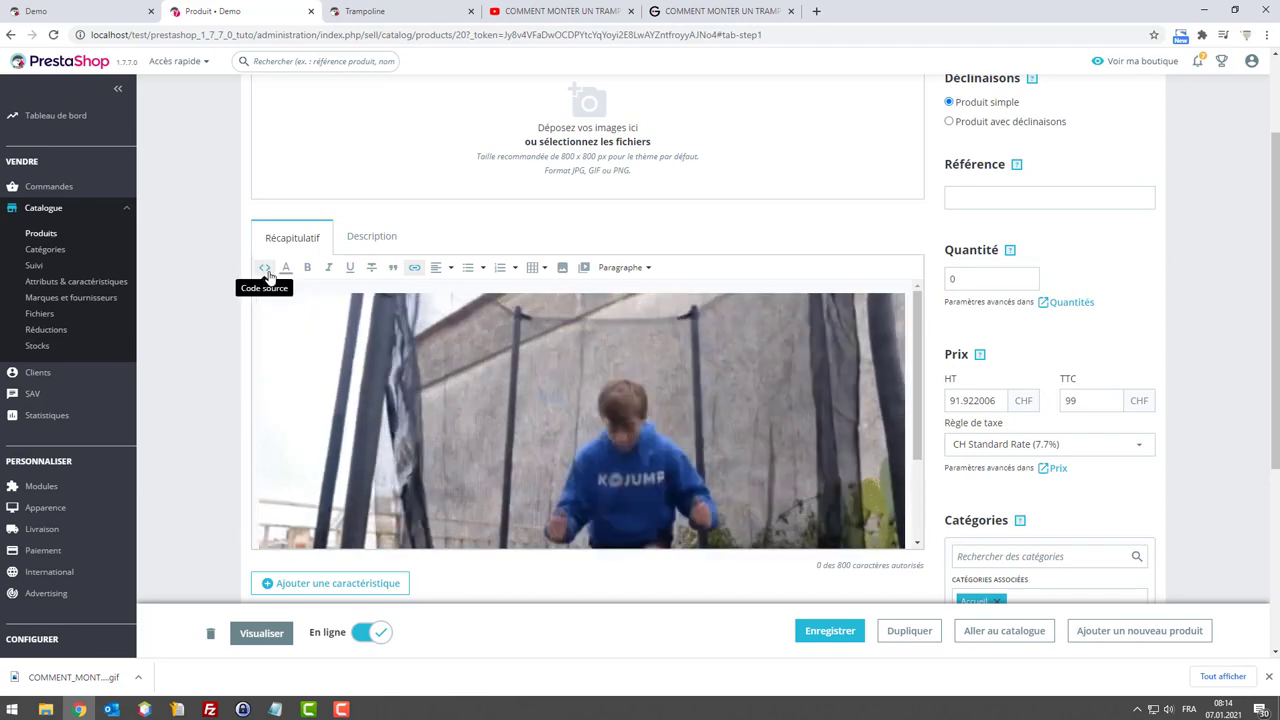
Step: Recheck the summary's source code and save the Trampoline product
click(268, 276)
click(789, 546)
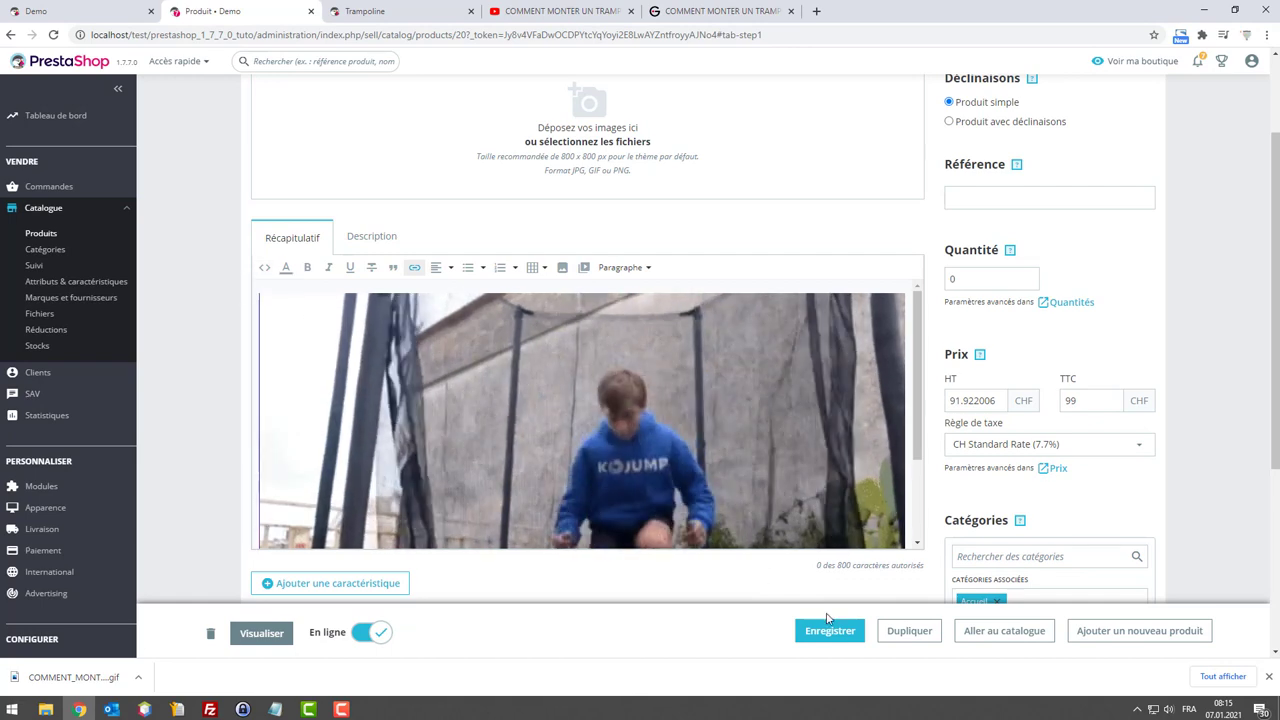
click(835, 630)
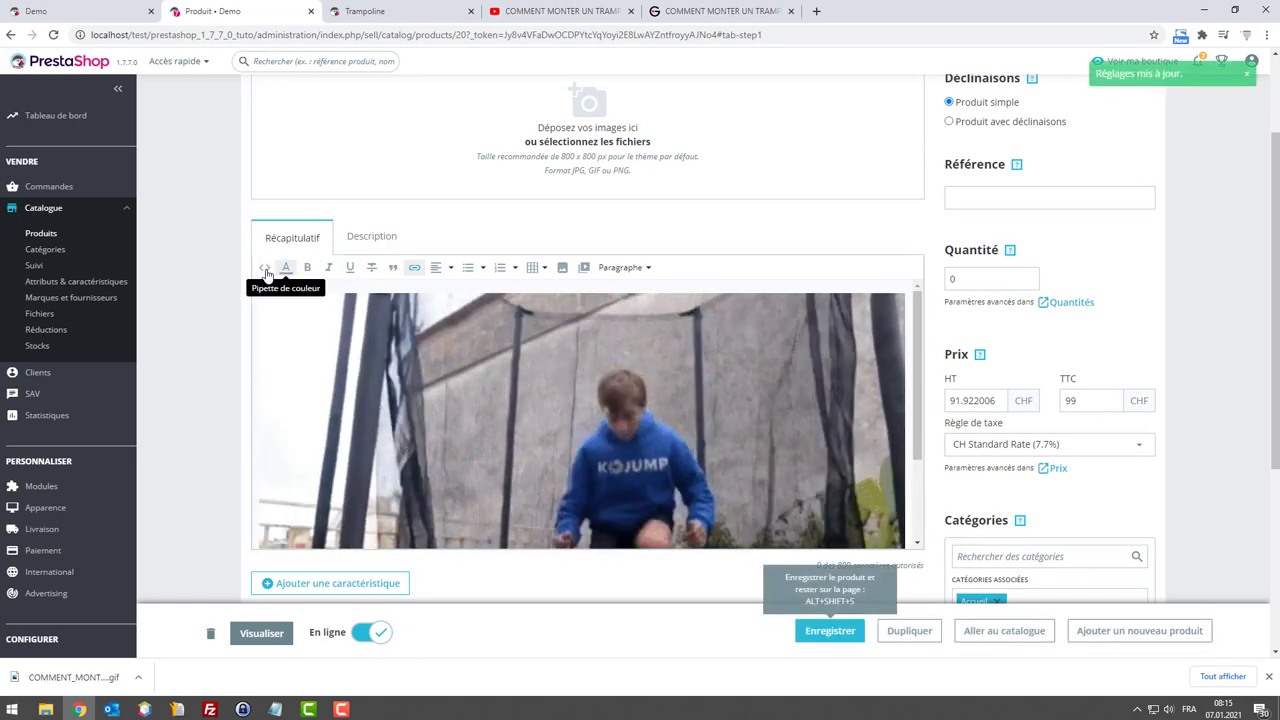
Step: View the Trampoline product page in the shop, test the GIF's link to the YouTube video and look over the page
click(115, 10)
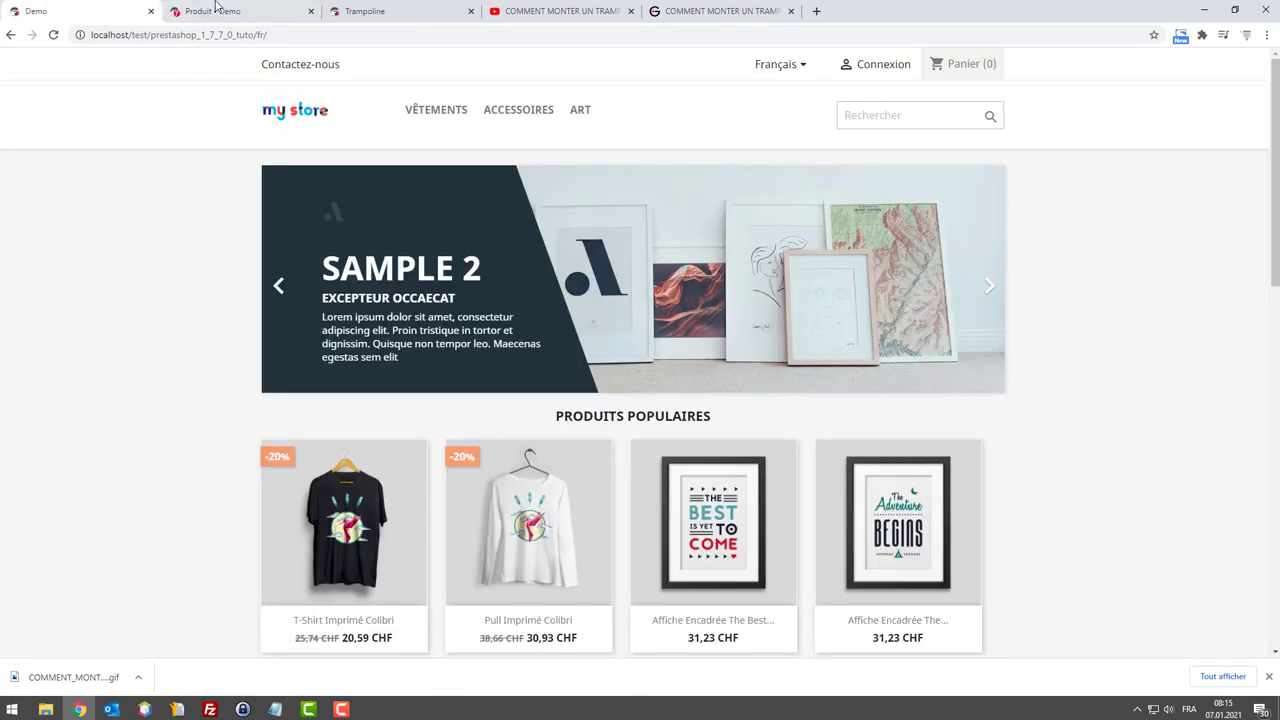
click(215, 10)
click(370, 11)
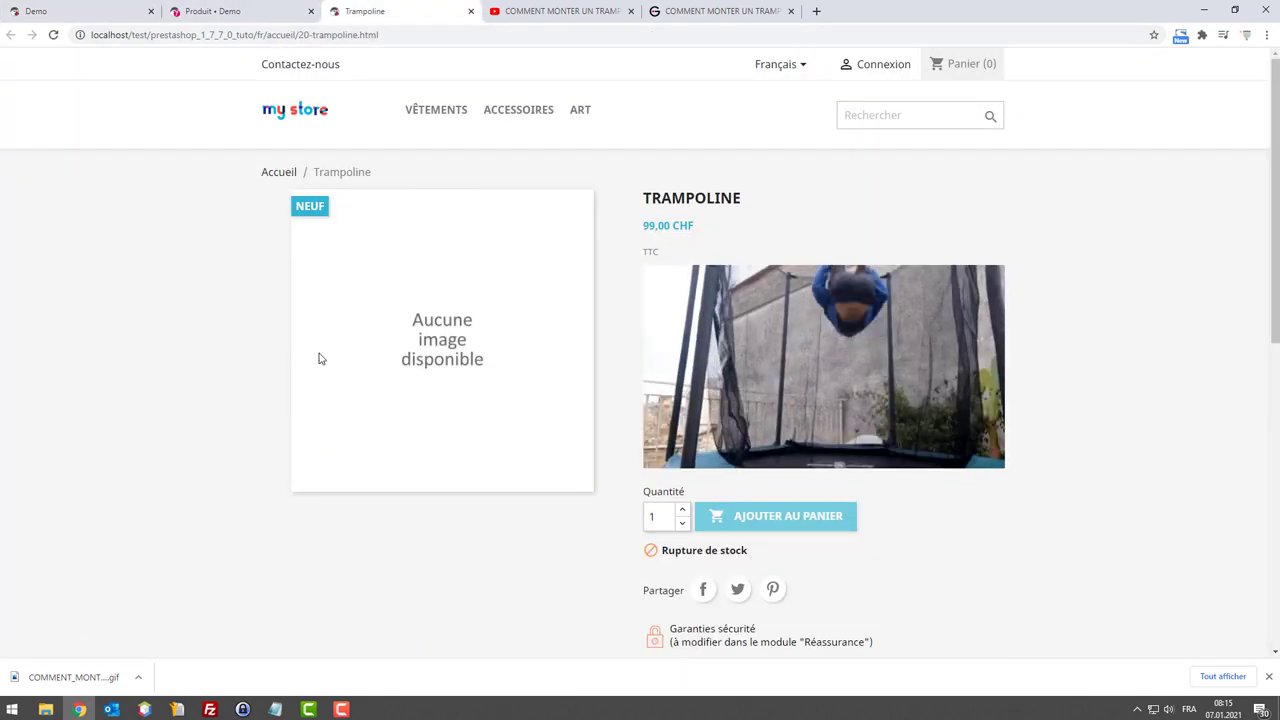
click(803, 360)
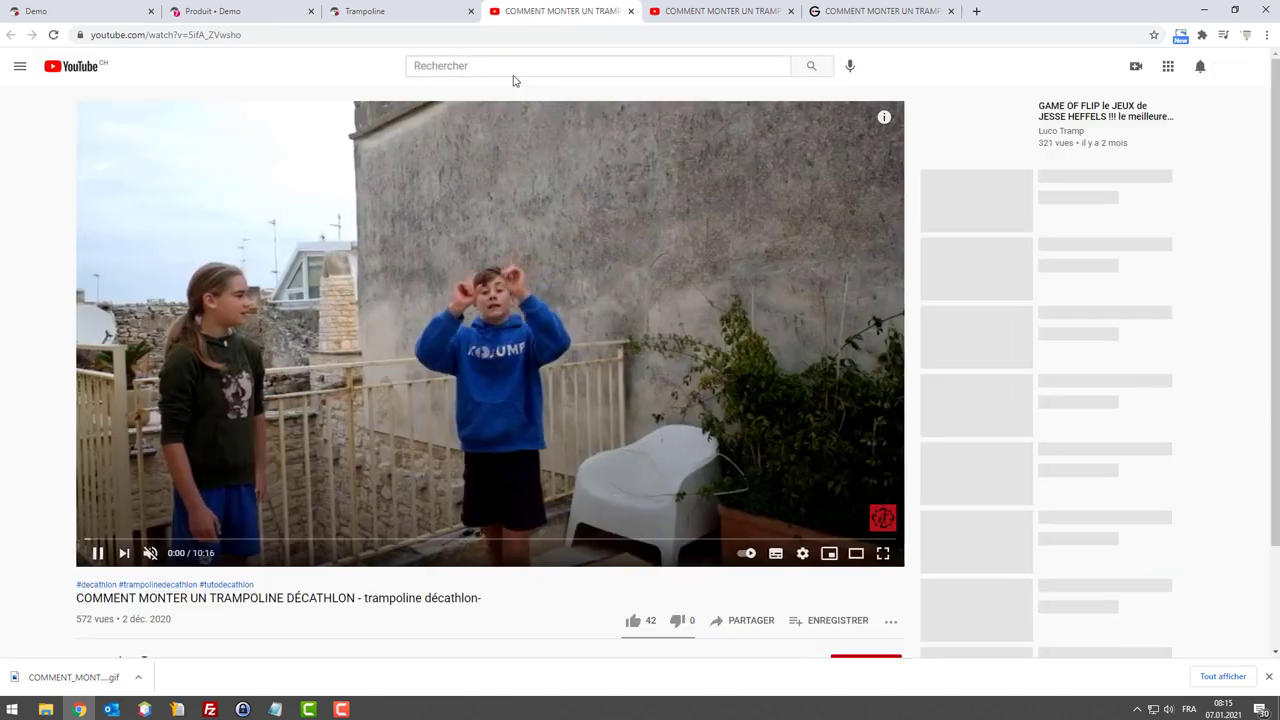
middle_click(491, 19)
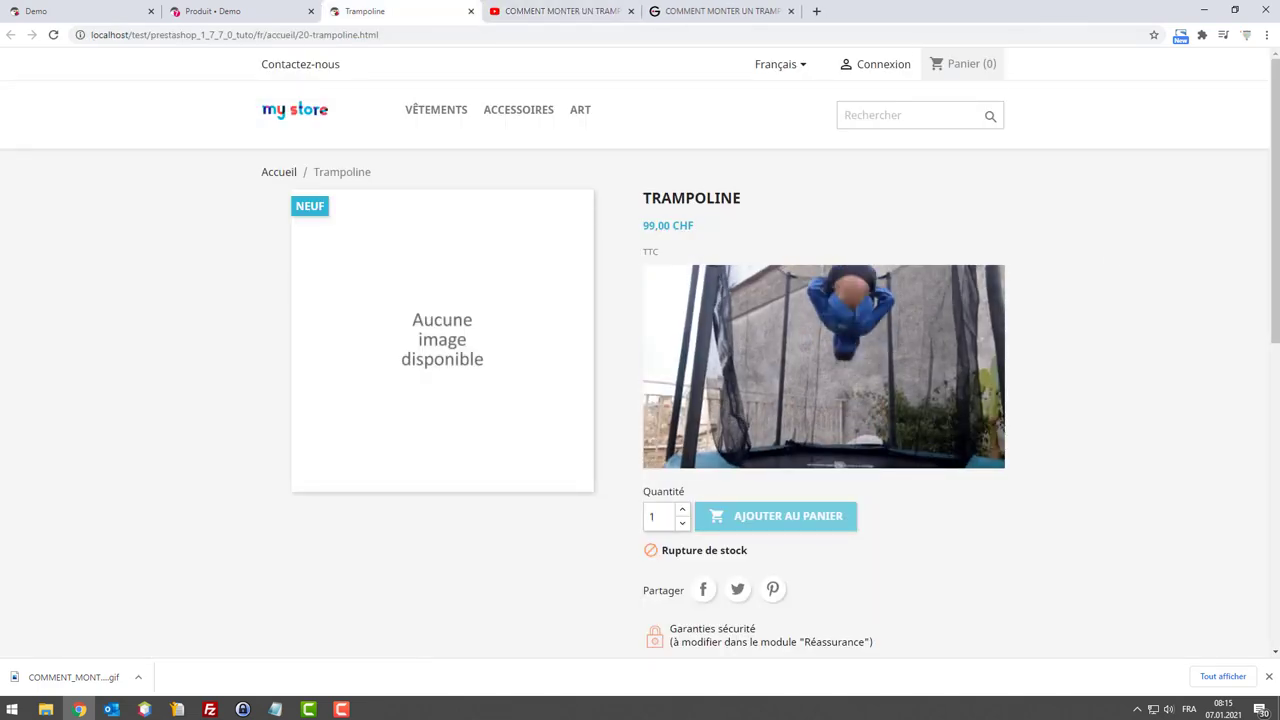
scroll(1092, 318, down, 1)
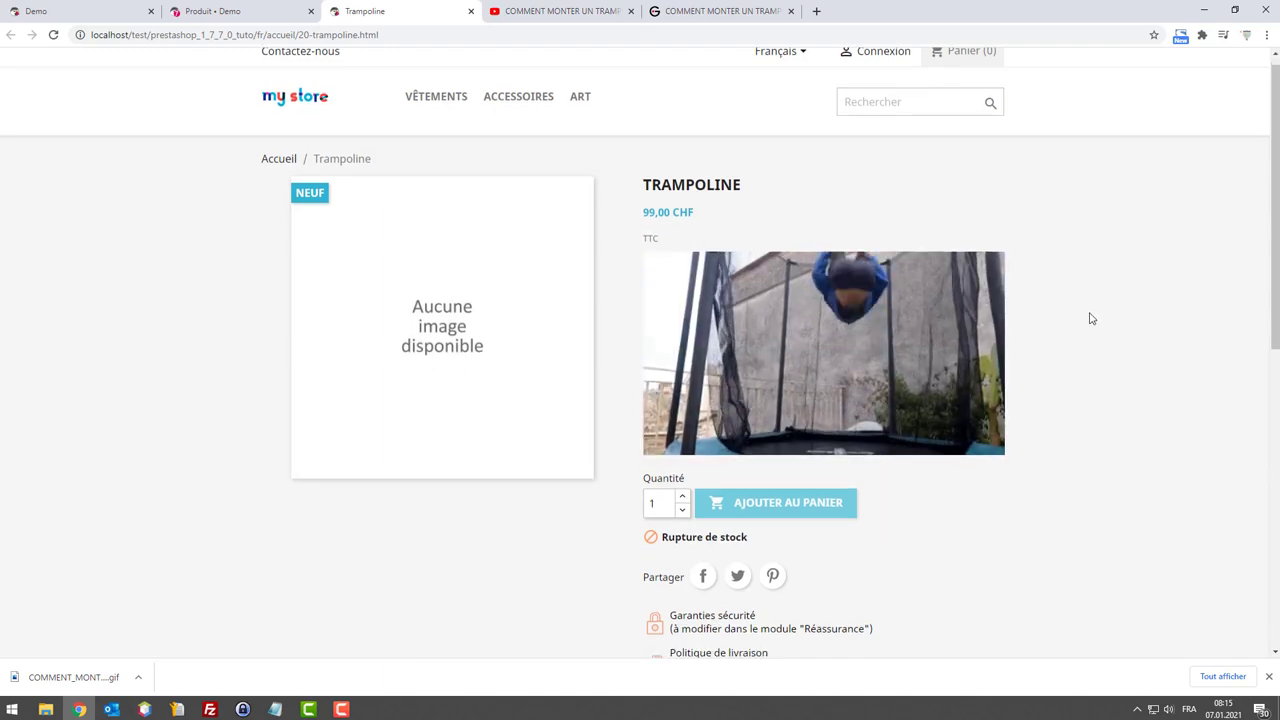
scroll(1108, 340, down, 5)
scroll(1106, 340, up, 6)
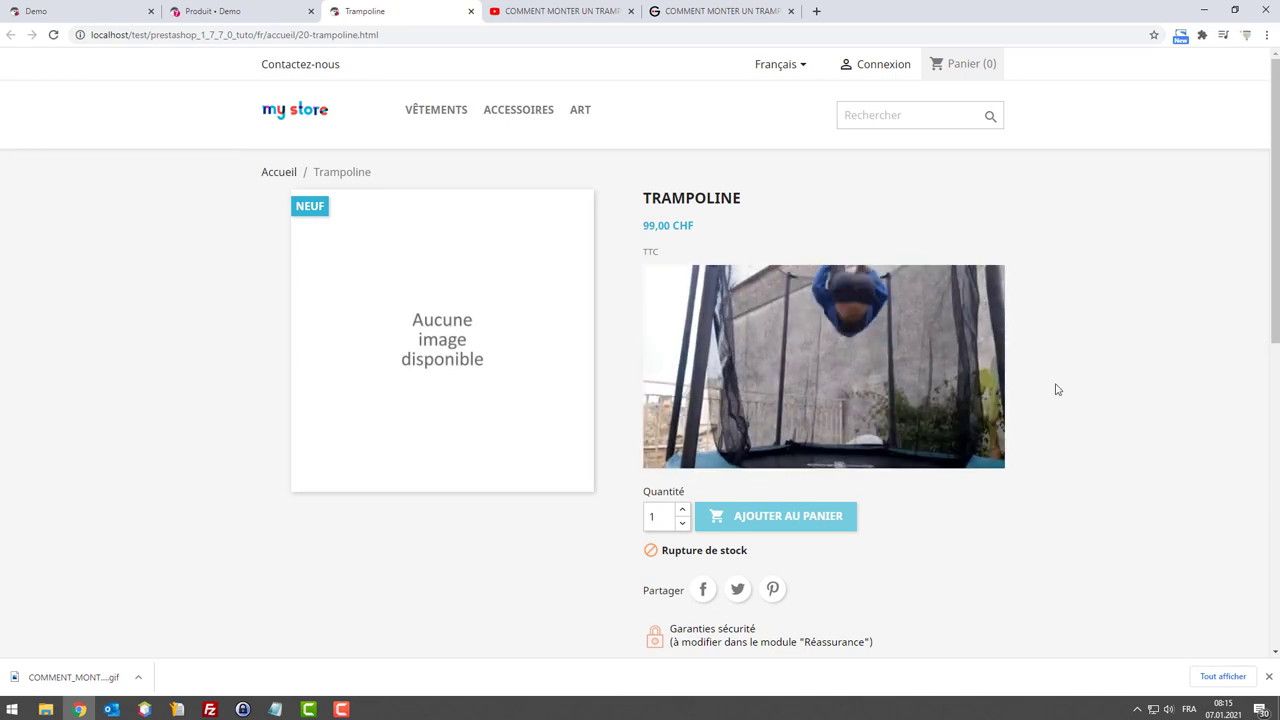
Step: Open the developer tools and emulate the product page on a mobile device with the Huawei preset
key(F12)
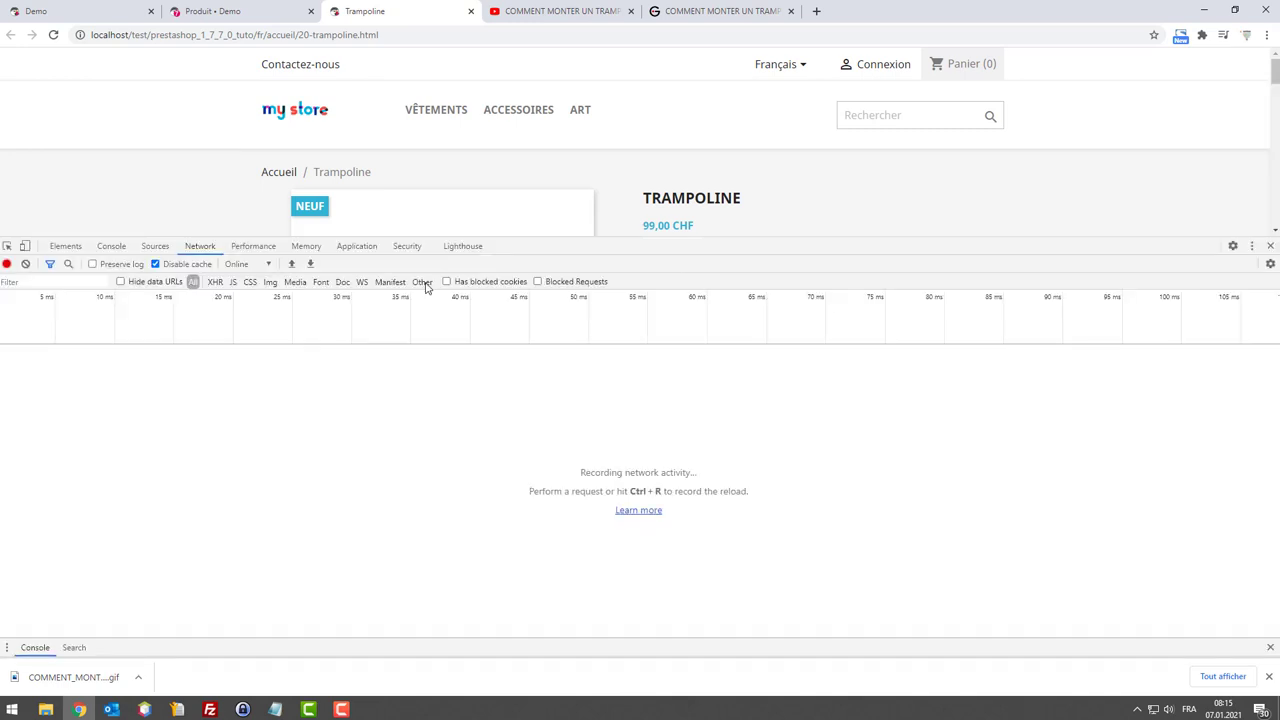
click(26, 246)
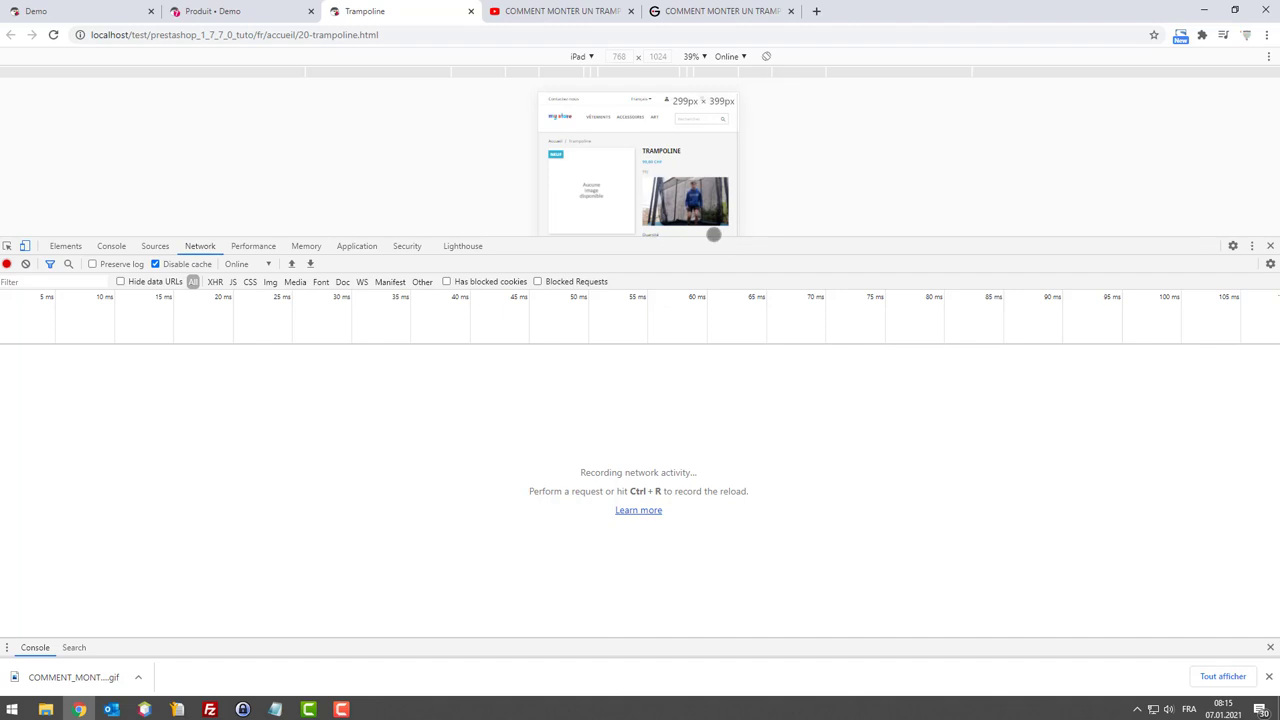
click(586, 57)
click(606, 100)
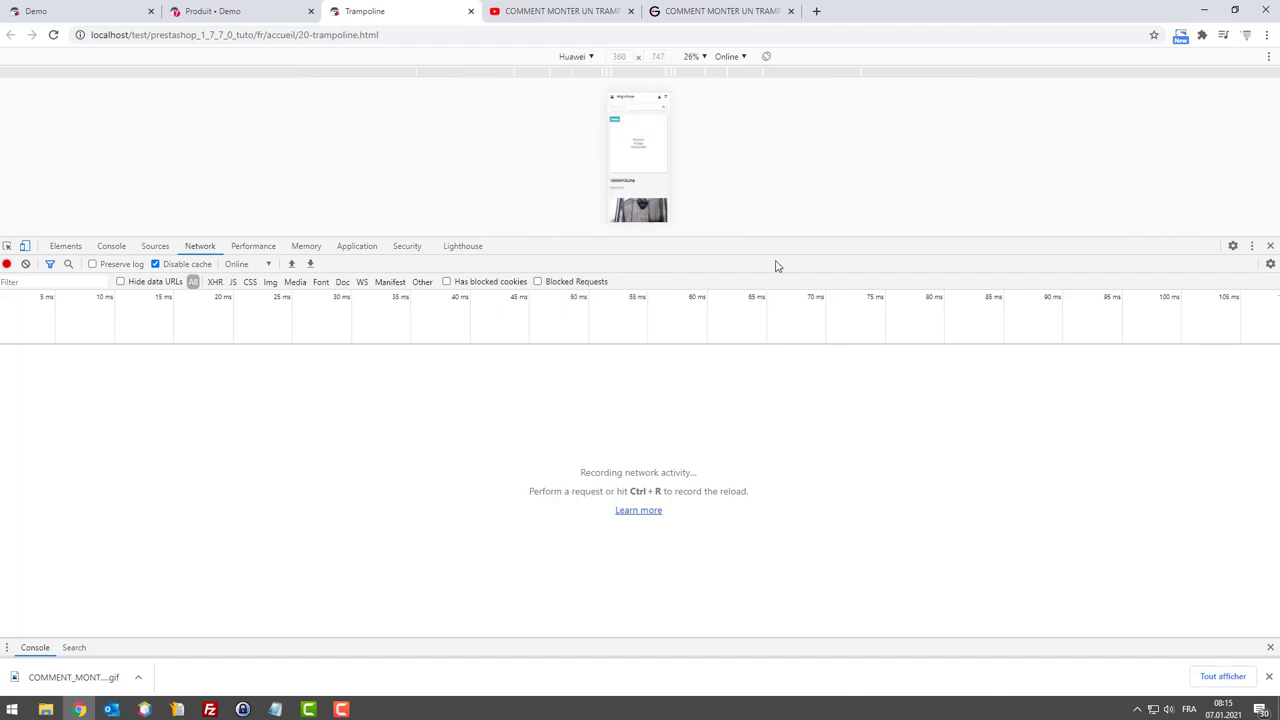
Step: Enlarge the mobile preview area, set its zoom to 125% and examine how the GIF fits the product page
drag(722, 252, 715, 394)
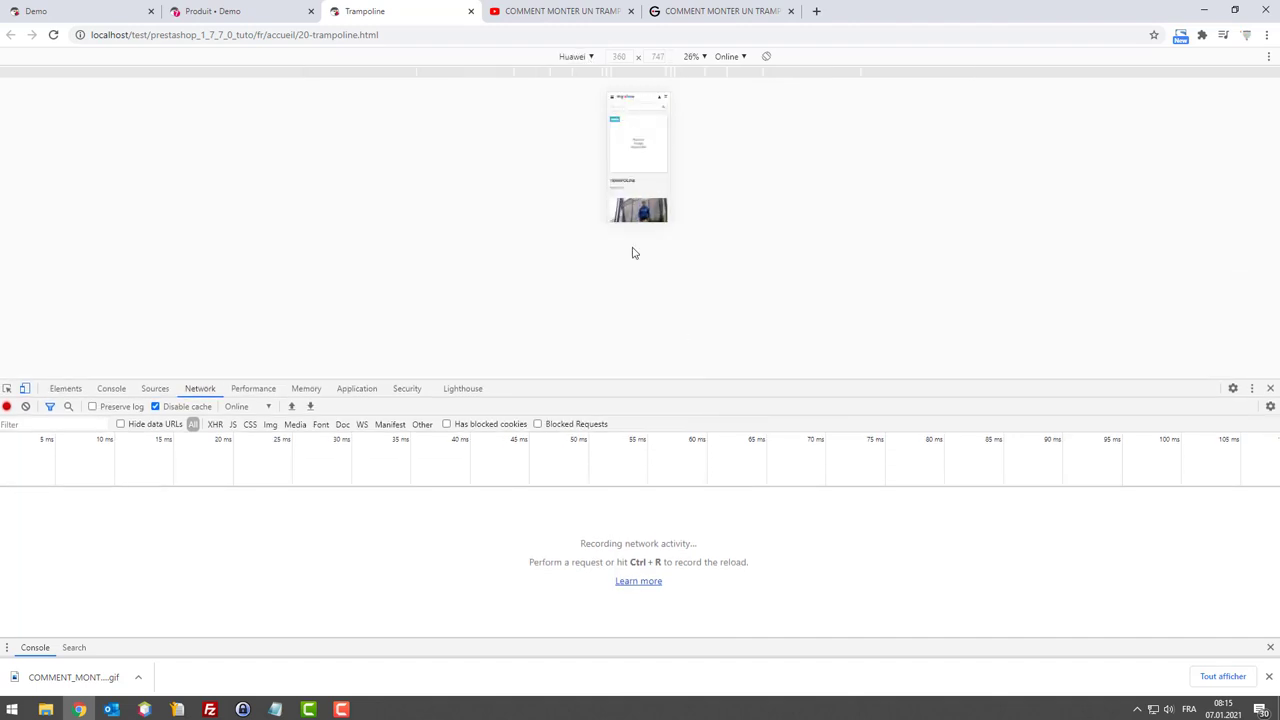
click(592, 57)
click(694, 56)
click(713, 124)
scroll(729, 223, down, 5)
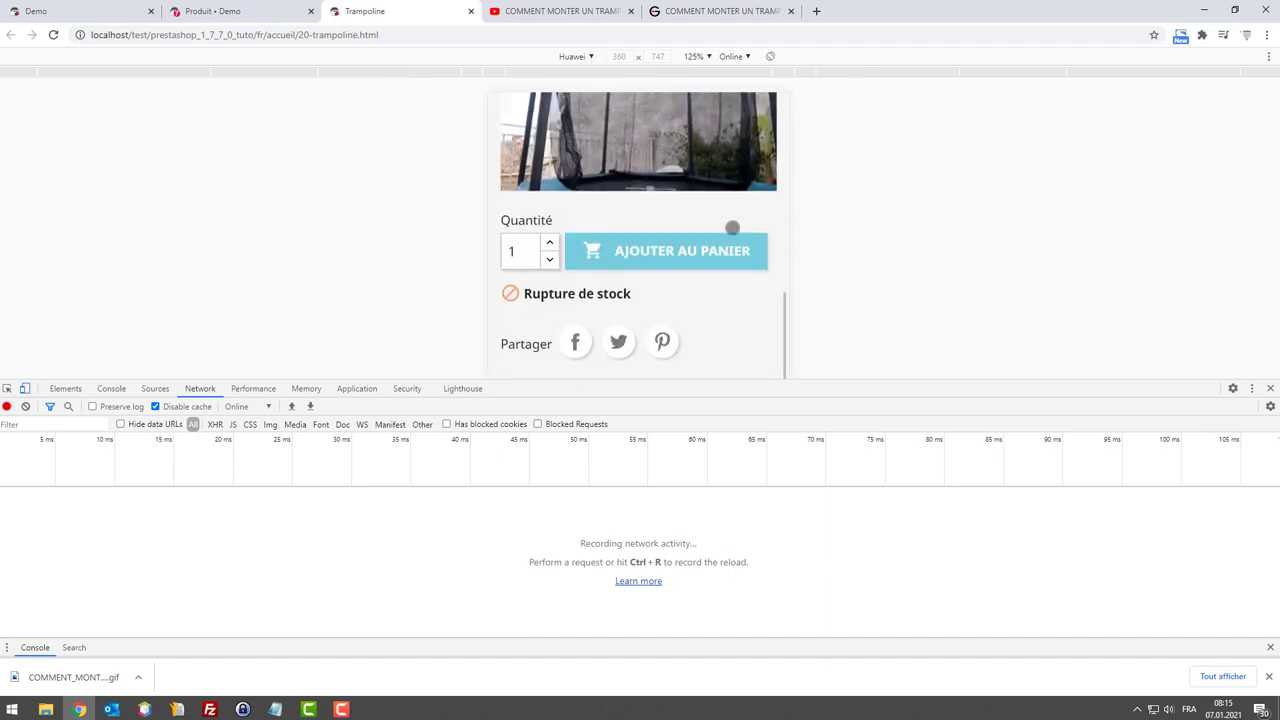
scroll(760, 260, up, 3)
scroll(686, 291, up, 3)
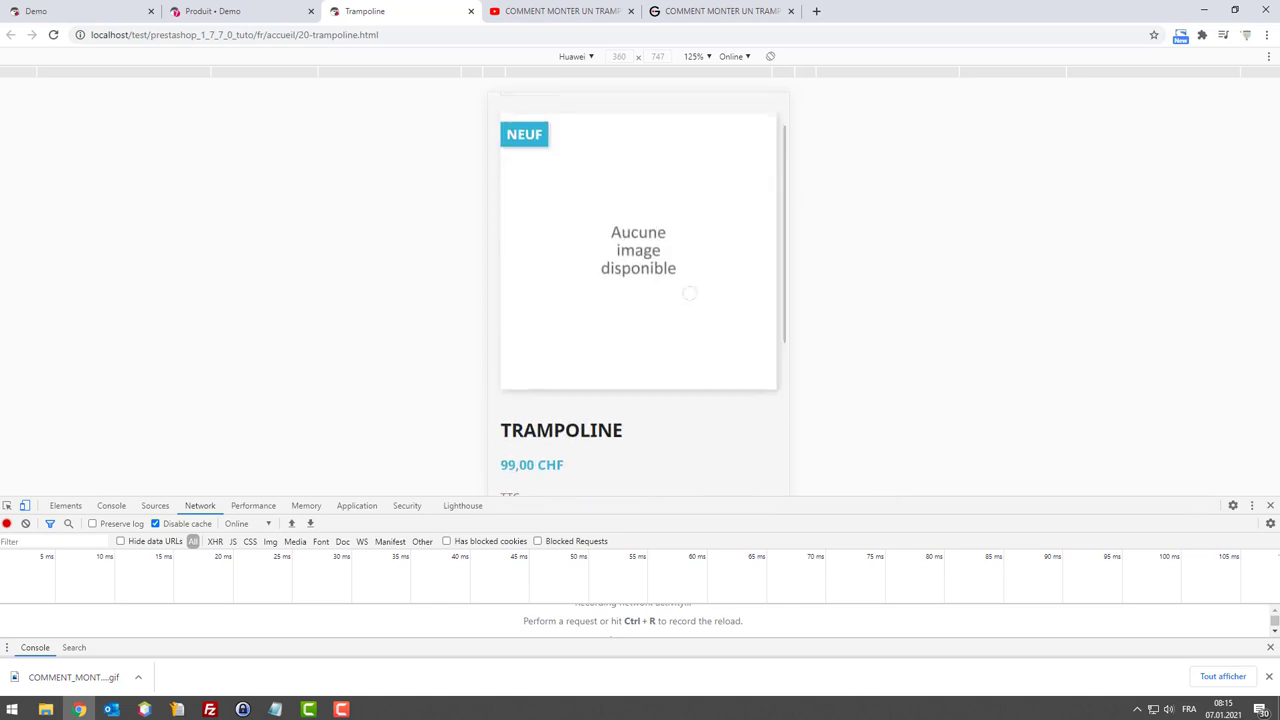
scroll(686, 291, down, 4)
scroll(686, 291, up, 1)
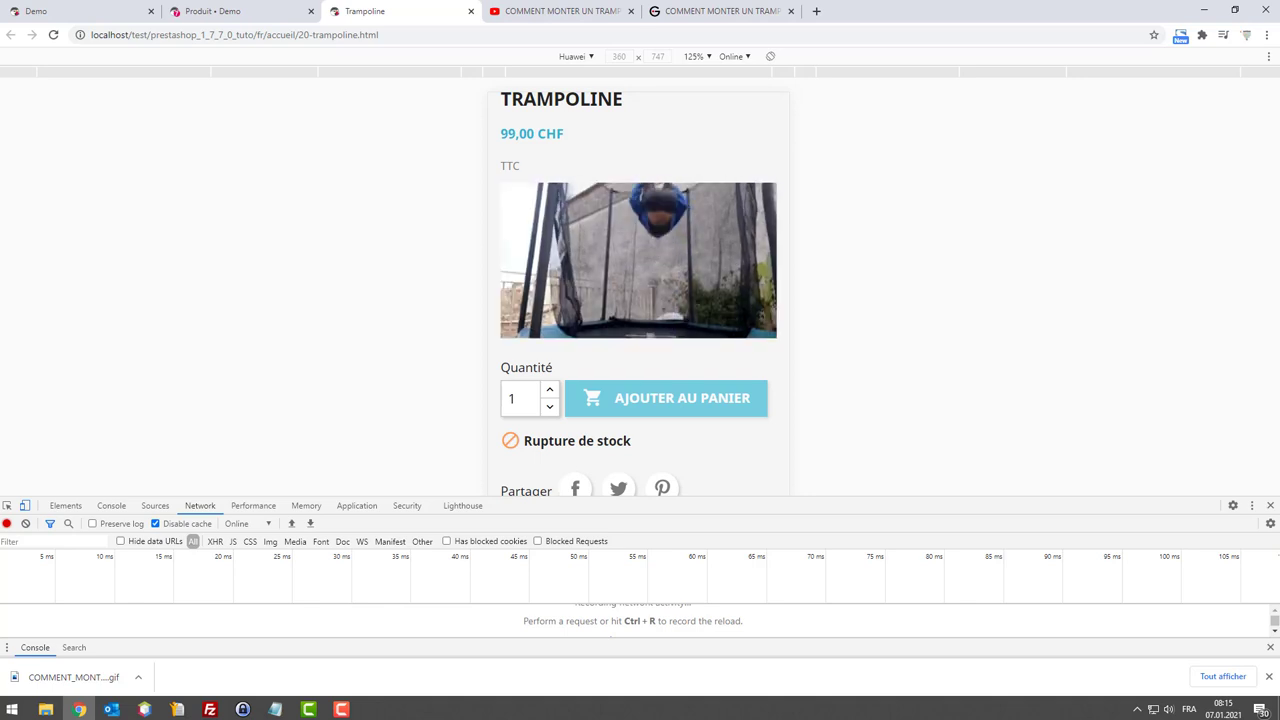
Step: Leave the mobile preview and close the developer tools on the Trampoline product page
scroll(529, 240, up, 2)
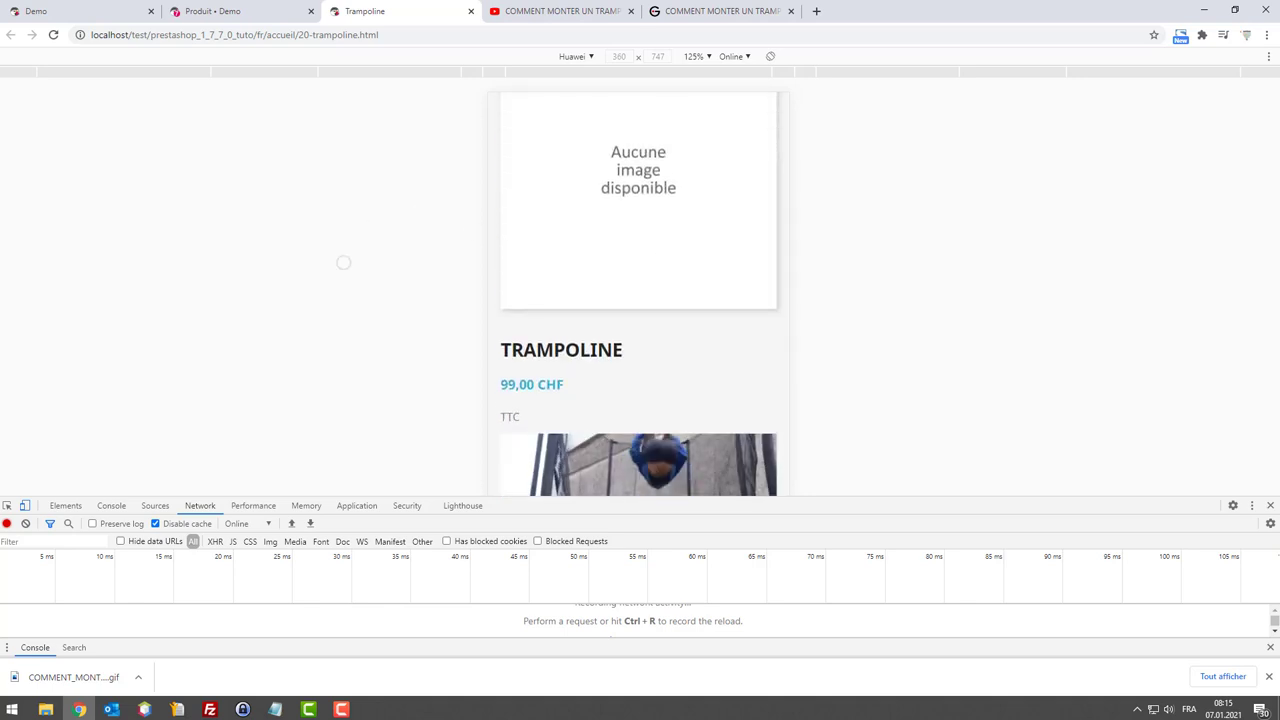
key(F12)
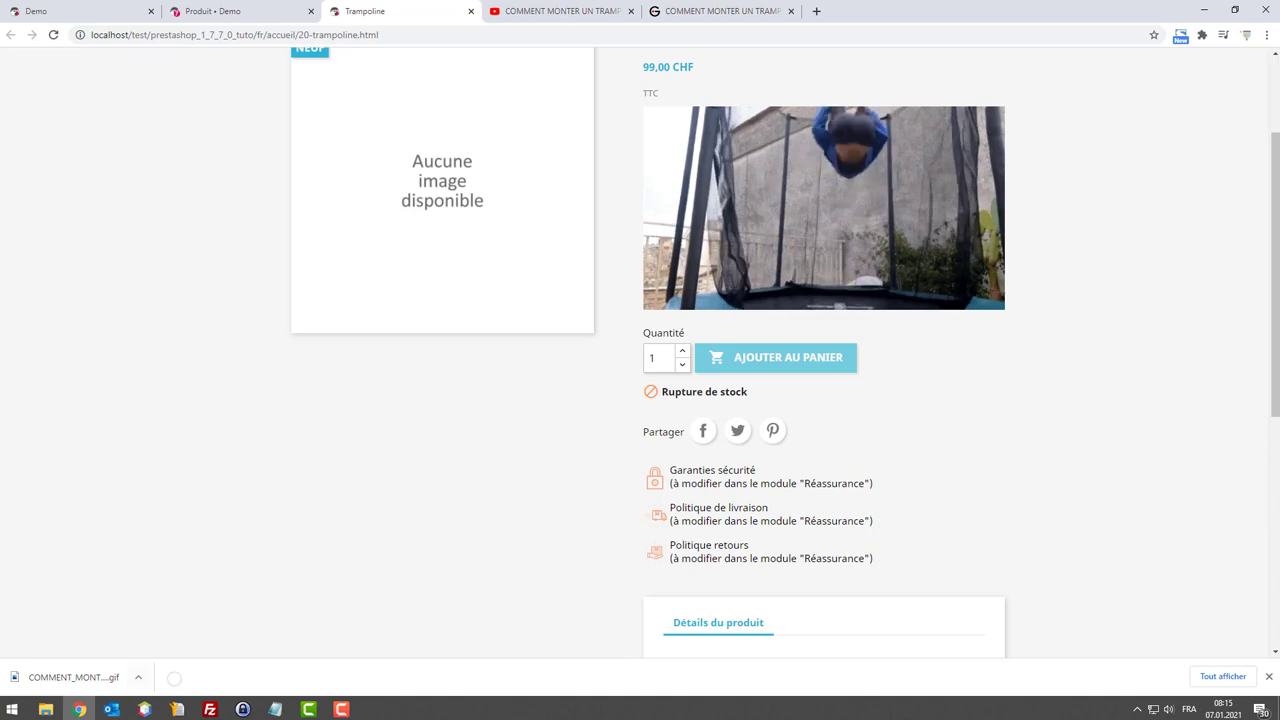
click(45, 709)
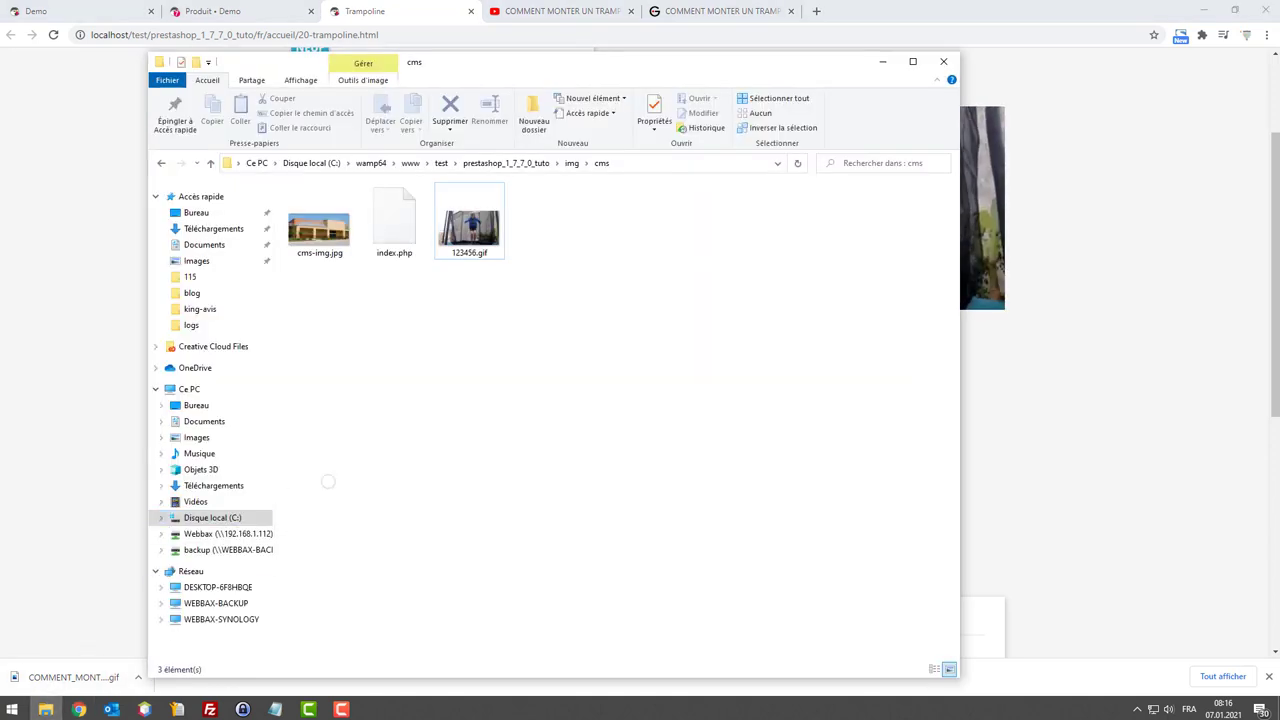
click(94, 535)
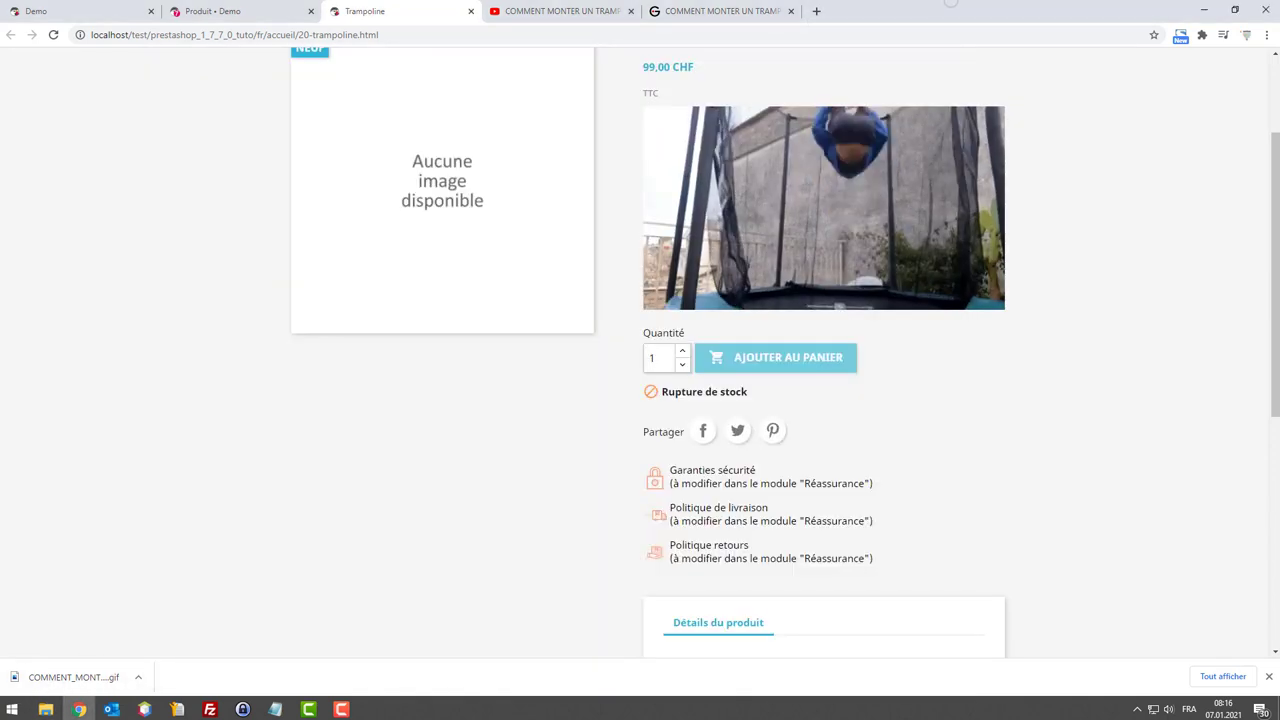
Step: Open the tutorial folder 115 in the file explorer and open exemple.html for editing in Notepad++
click(45, 709)
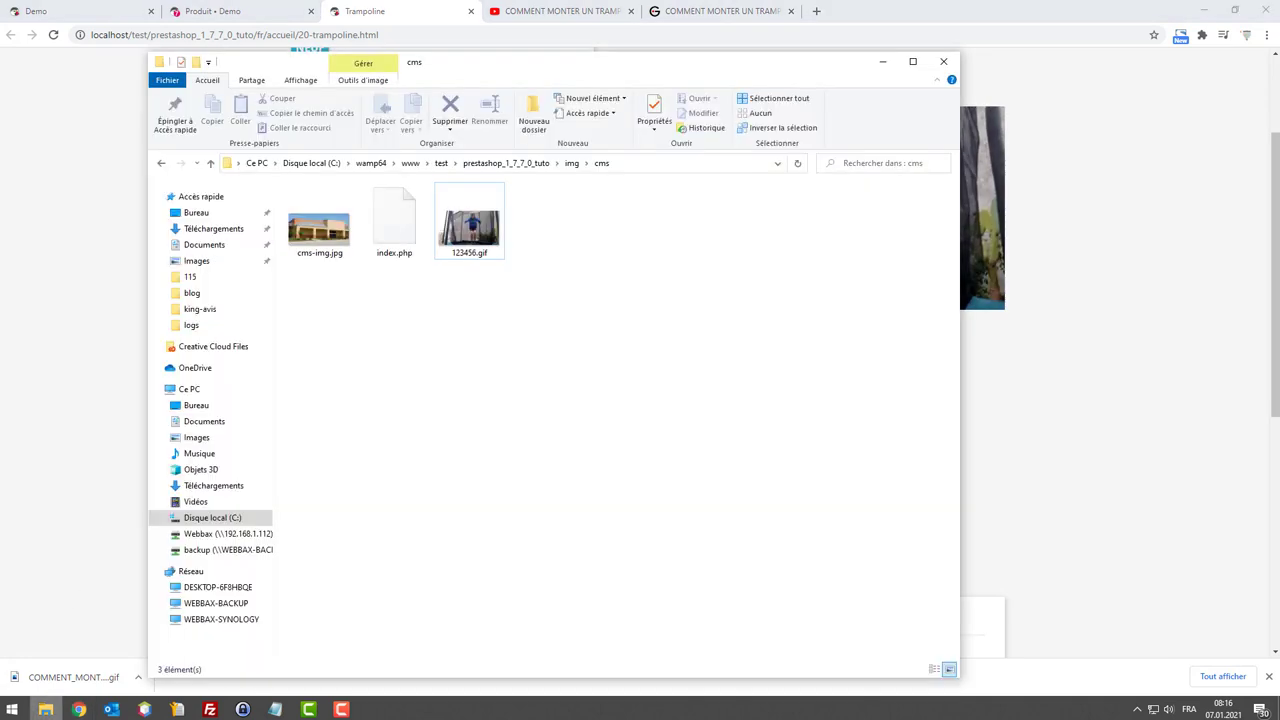
click(45, 709)
click(45, 709)
right_click(180, 277)
click(205, 288)
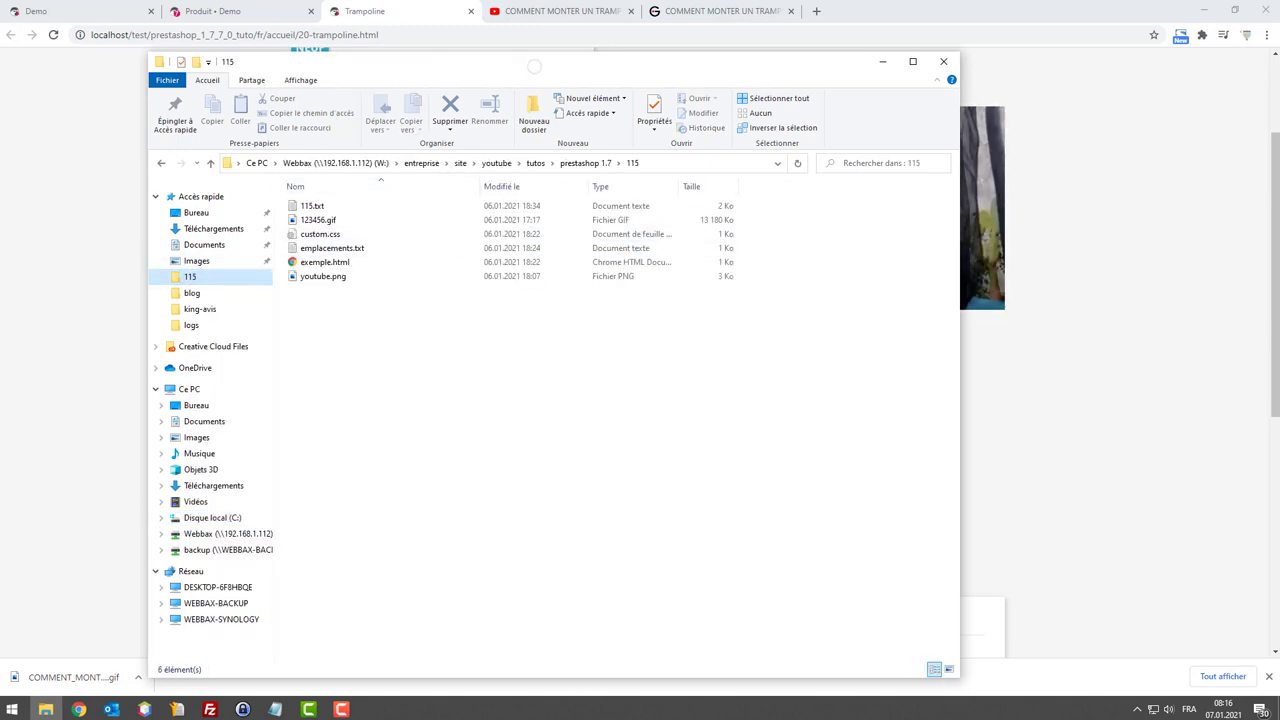
drag(534, 66, 590, 81)
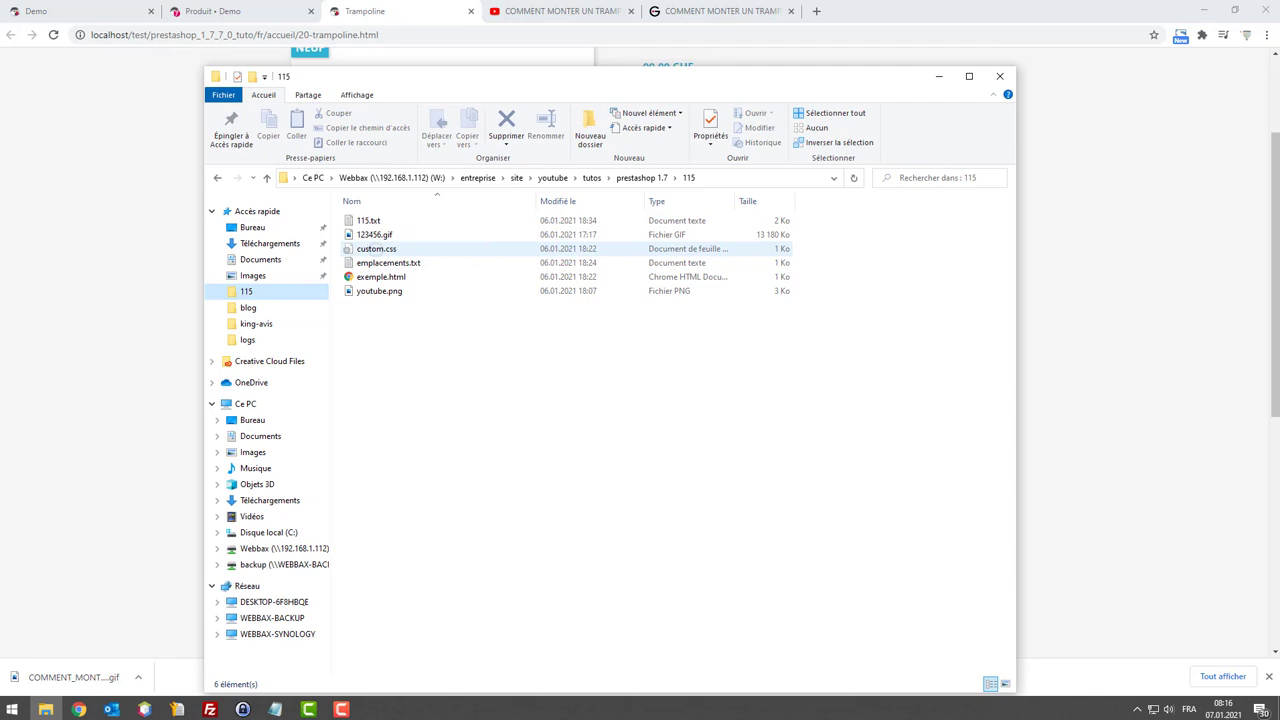
right_click(378, 277)
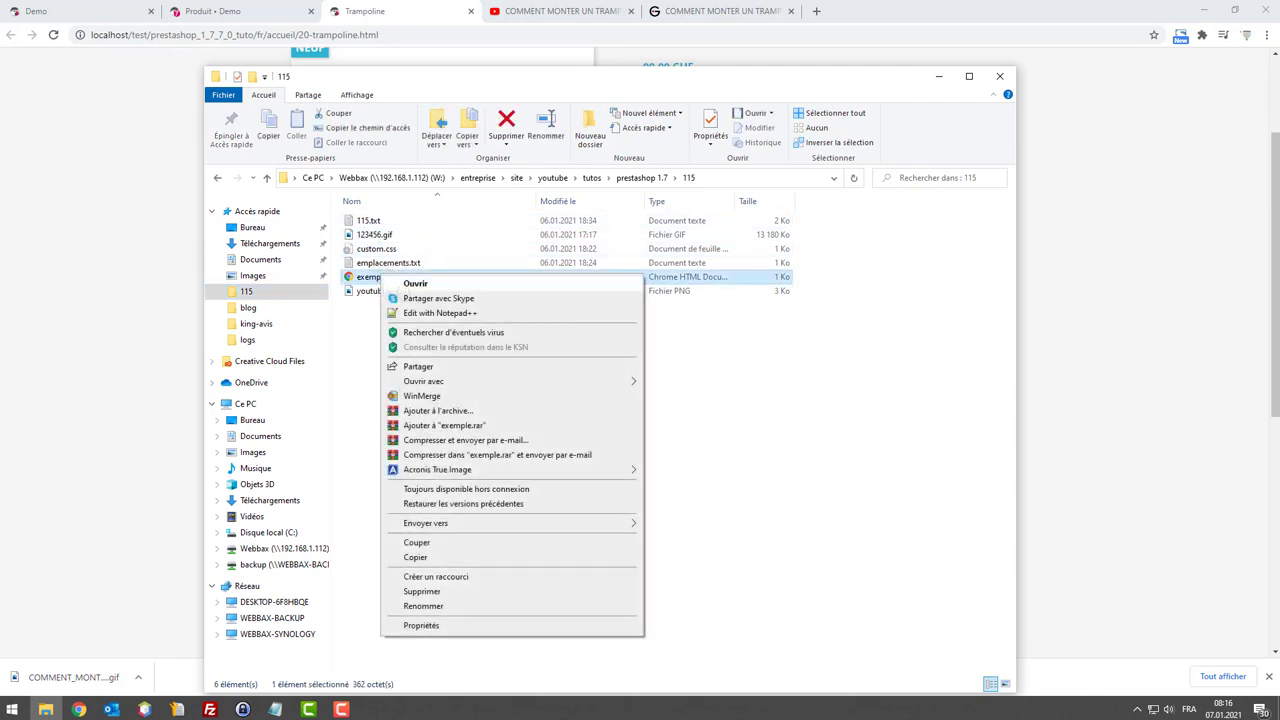
click(435, 313)
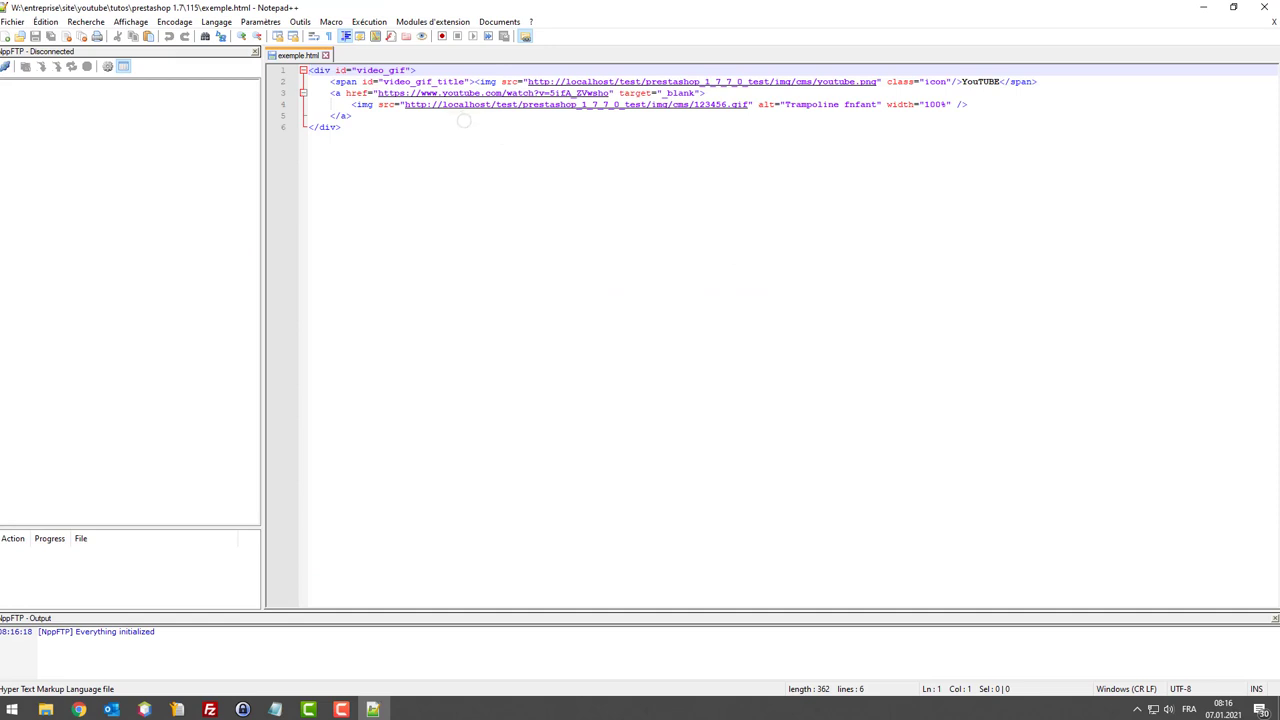
Step: Copy the whole code of exemple.html into a new blank document
click(604, 158)
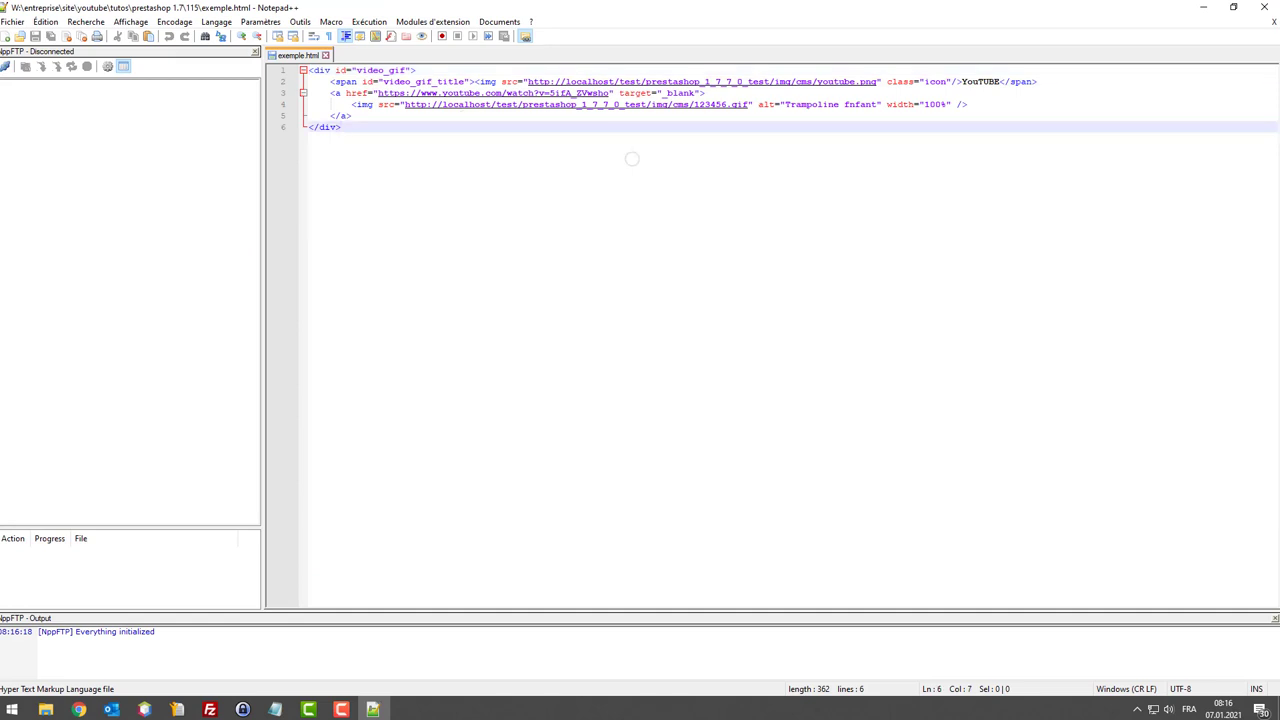
key(ctrl+a)
key(ctrl+c)
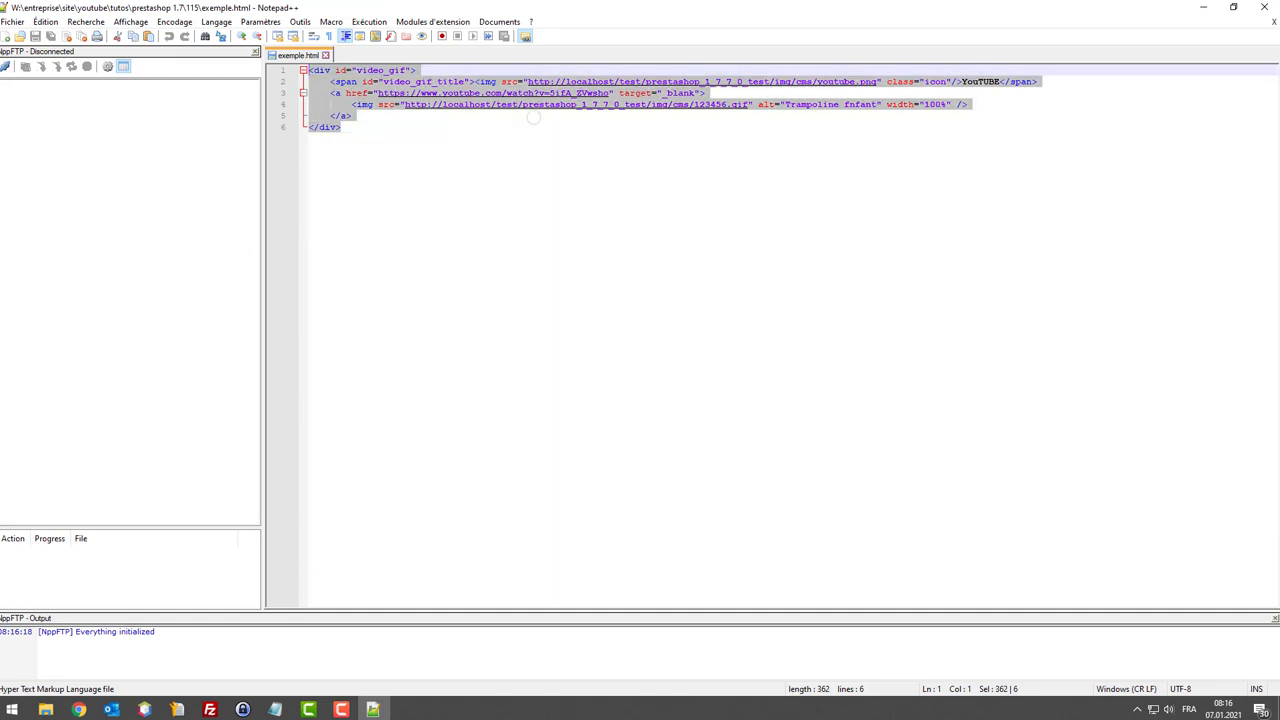
click(12, 21)
click(40, 34)
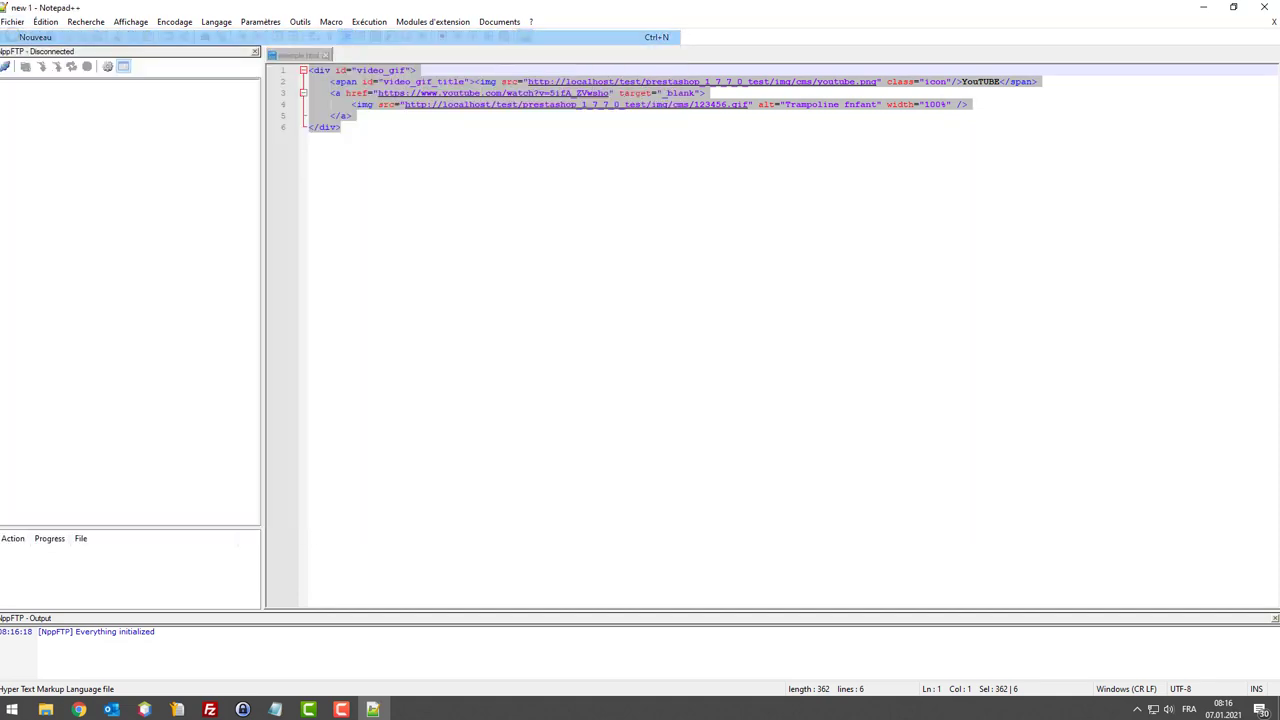
key(ctrl+v)
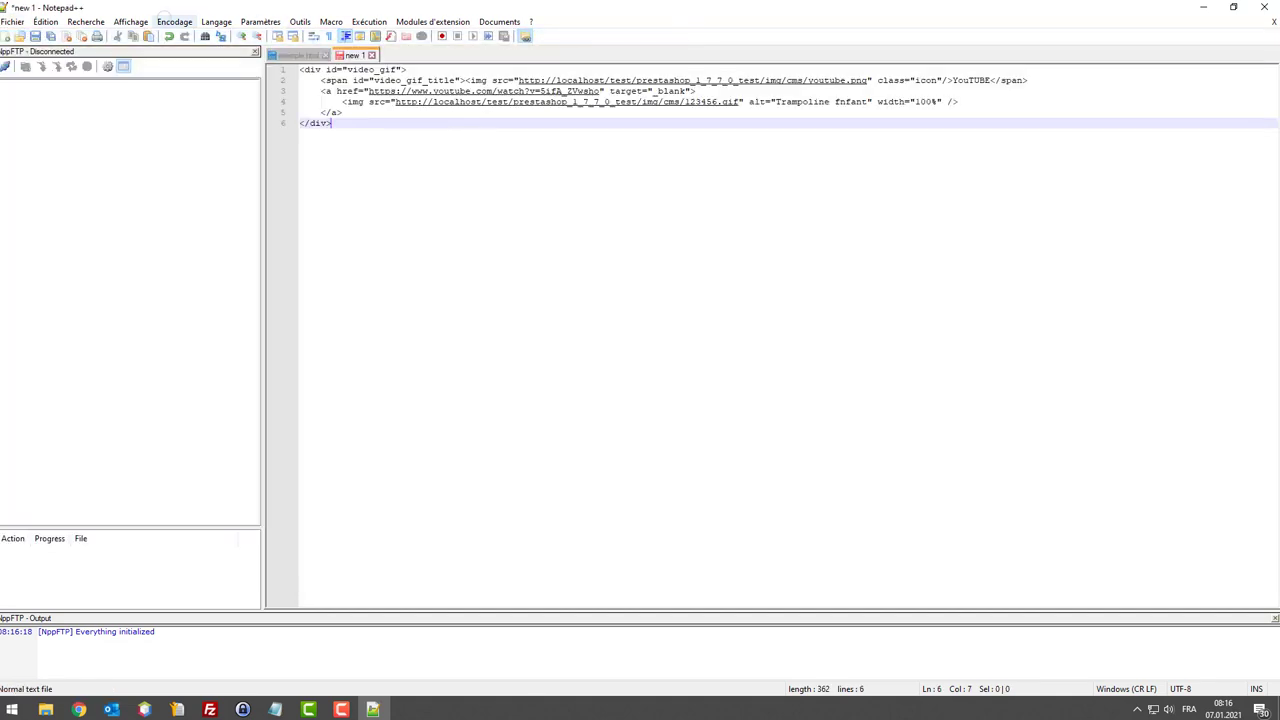
Step: Set the new document's syntax language to HTML
click(174, 21)
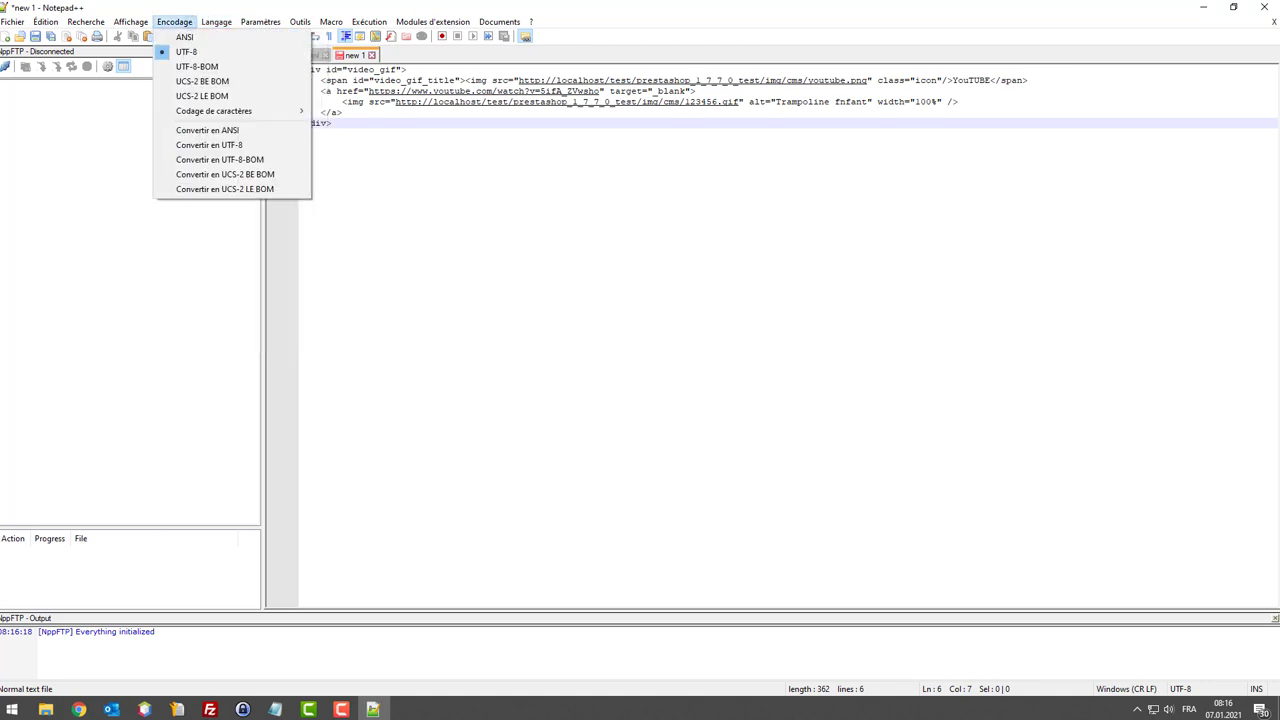
mouse_move(216, 21)
mouse_move(250, 140)
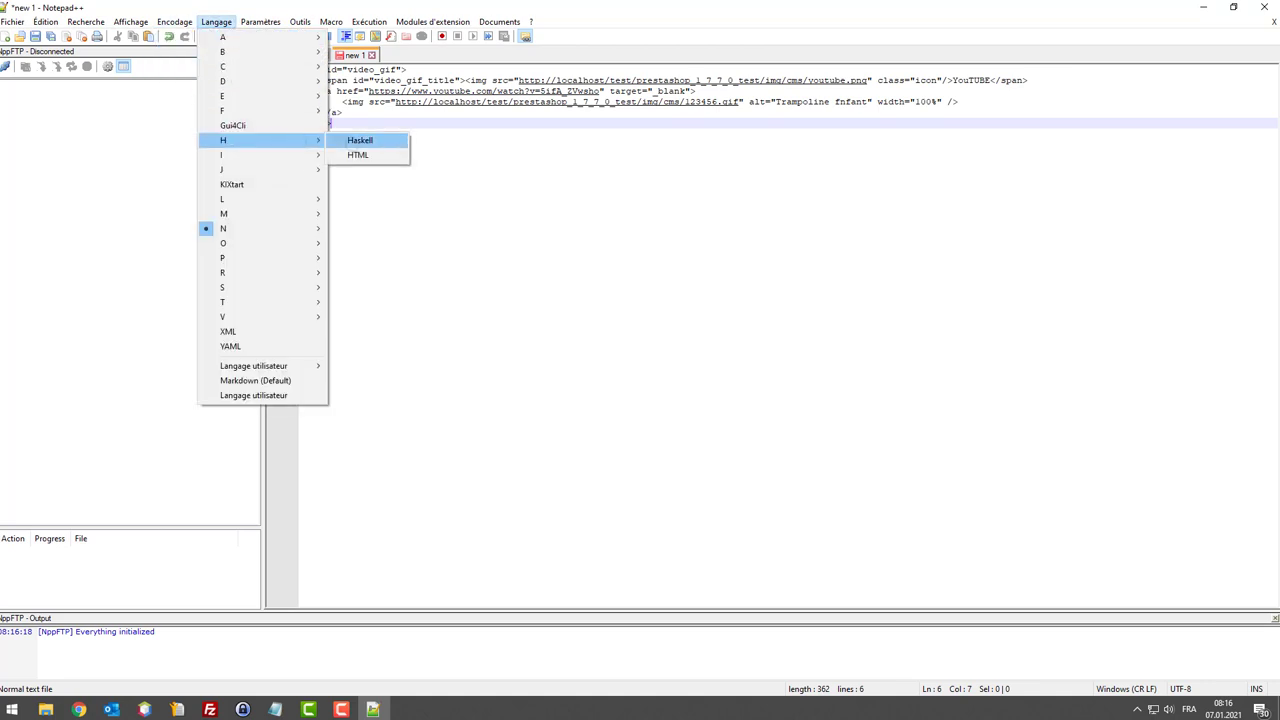
click(358, 155)
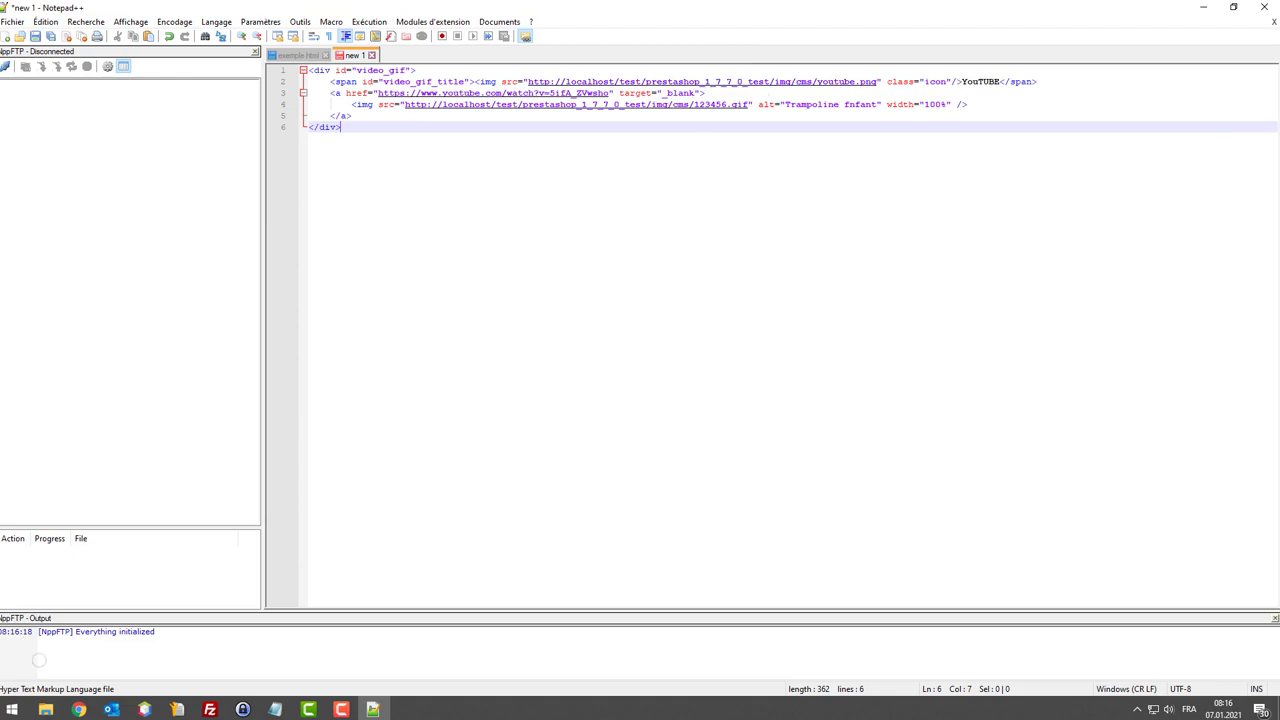
Step: View the youtube.png image from folder 115 and close the viewer
click(45, 709)
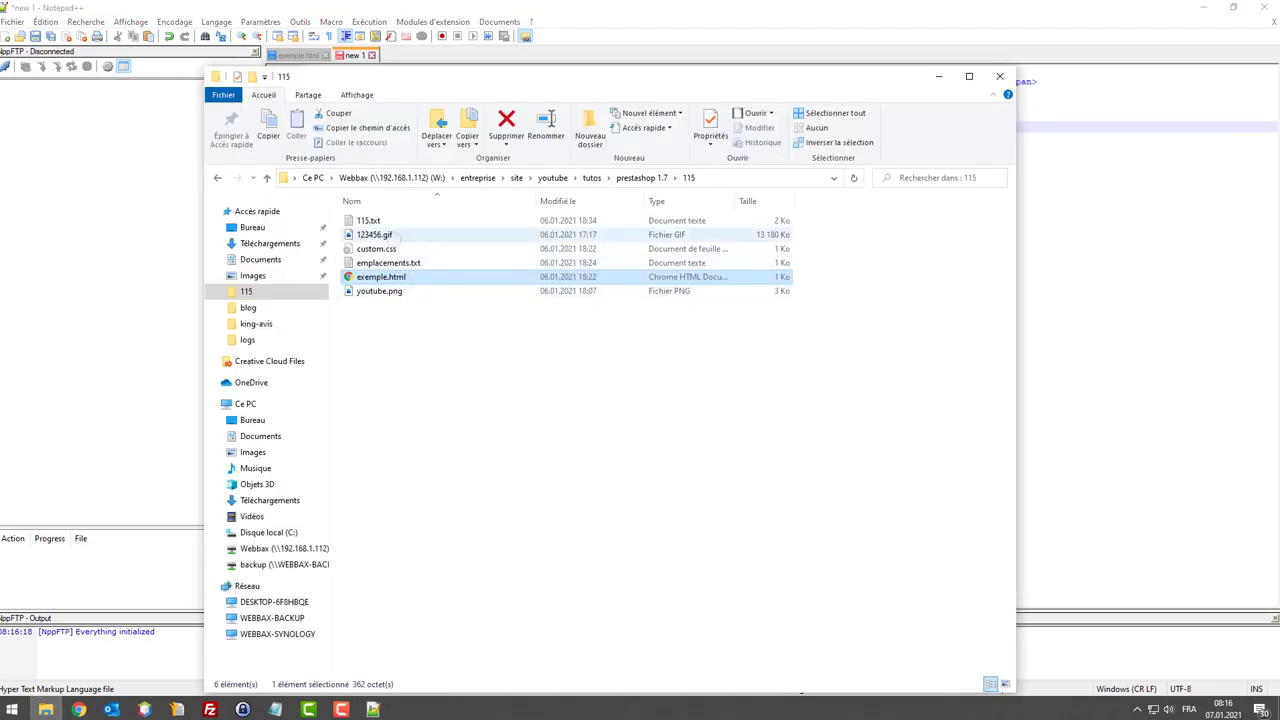
double_click(380, 291)
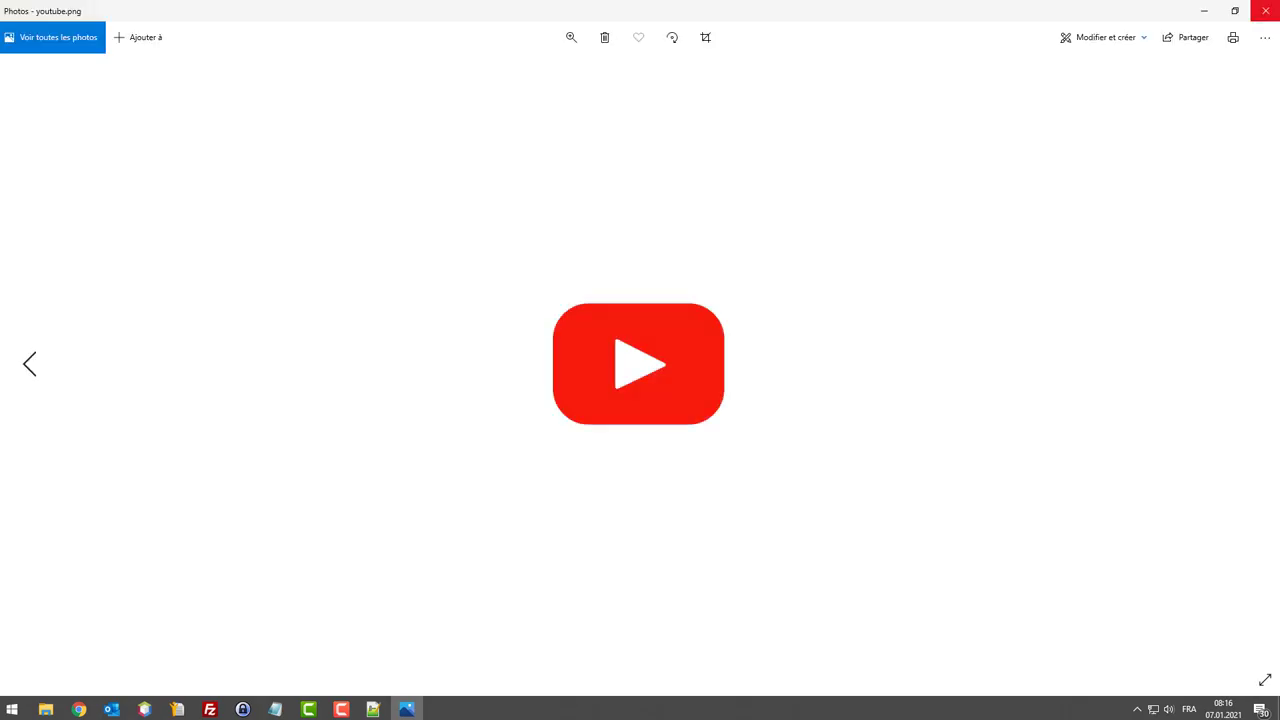
click(1265, 11)
Step: Copy youtube.png from folder 115 into the shop's prestashop_1_7_7_0_tuto\img\cms folder
click(471, 317)
click(405, 291)
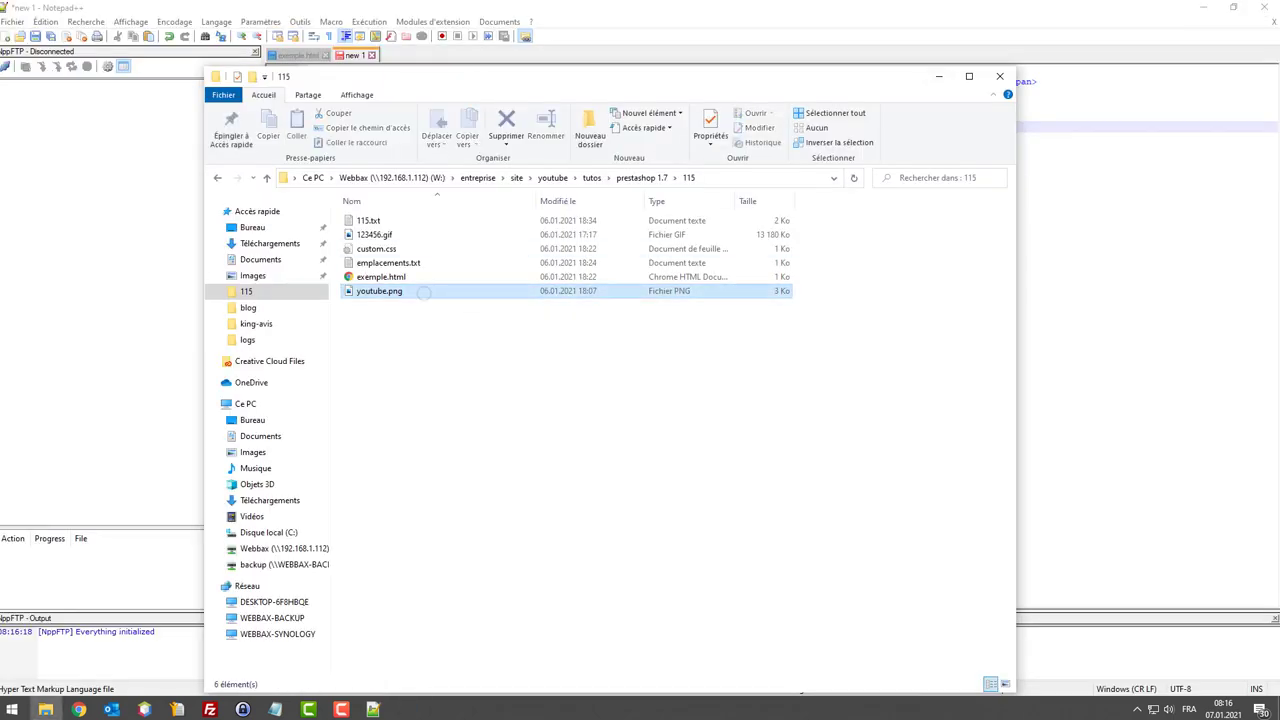
click(45, 709)
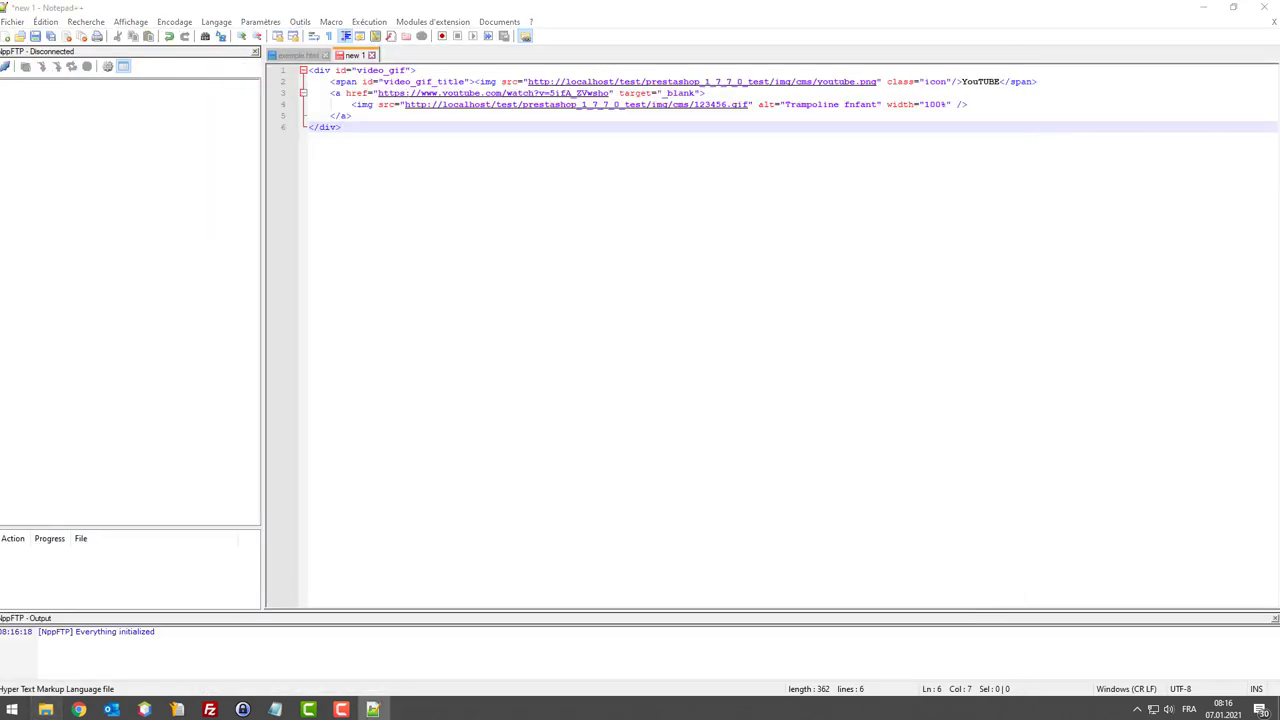
click(45, 709)
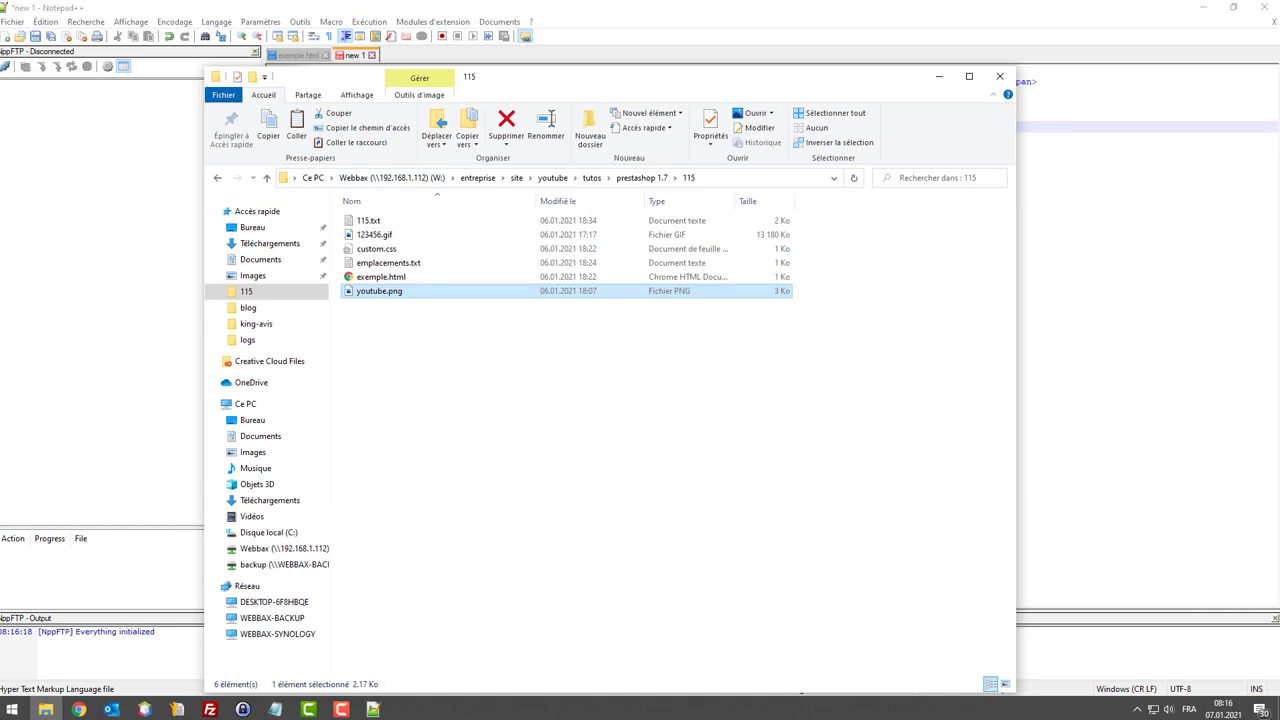
key(alt+Left)
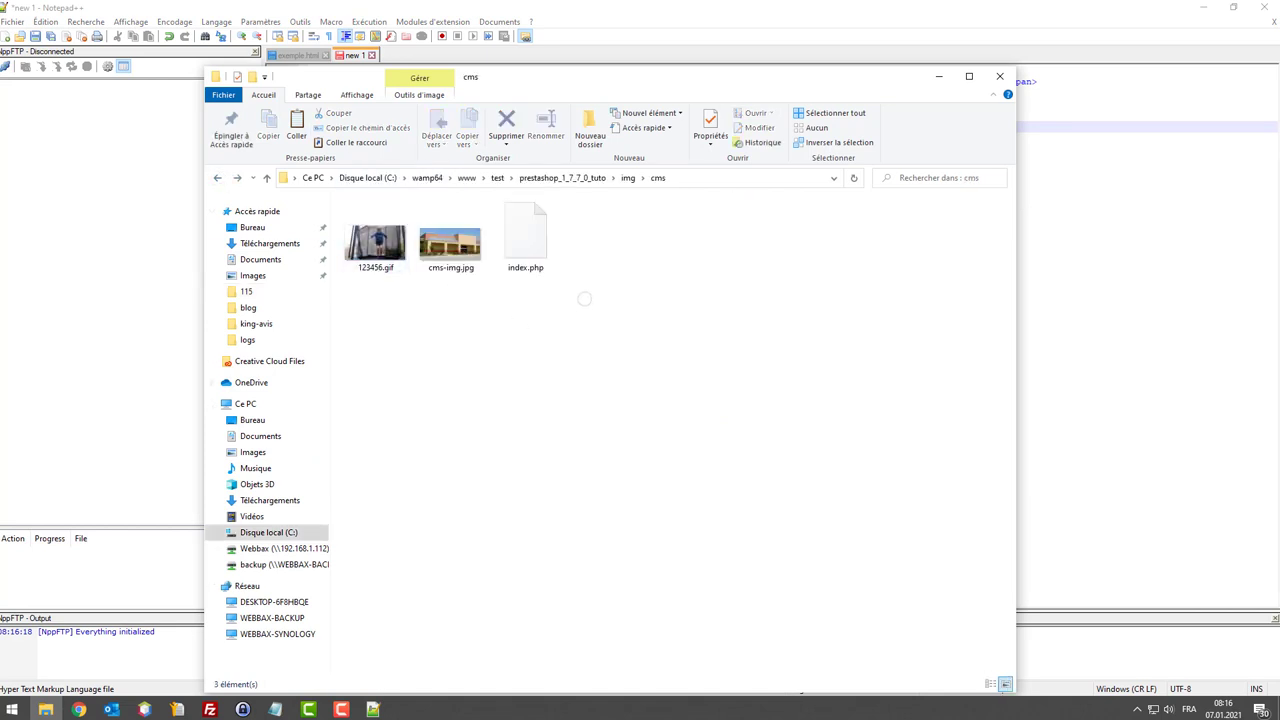
key(ctrl+v)
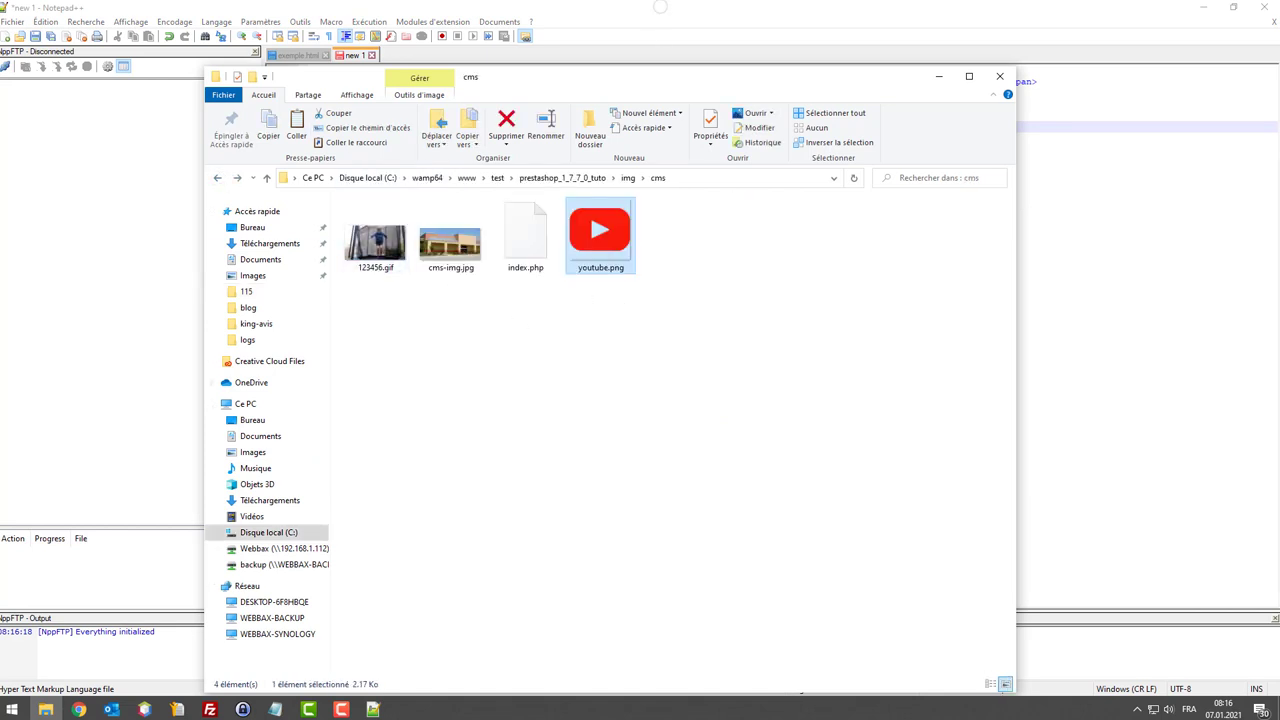
Step: Move the explorer window off the code and change the youtube.png URL's shop folder to prestashop_1_7_7_0_tuto
drag(660, 84, 838, 280)
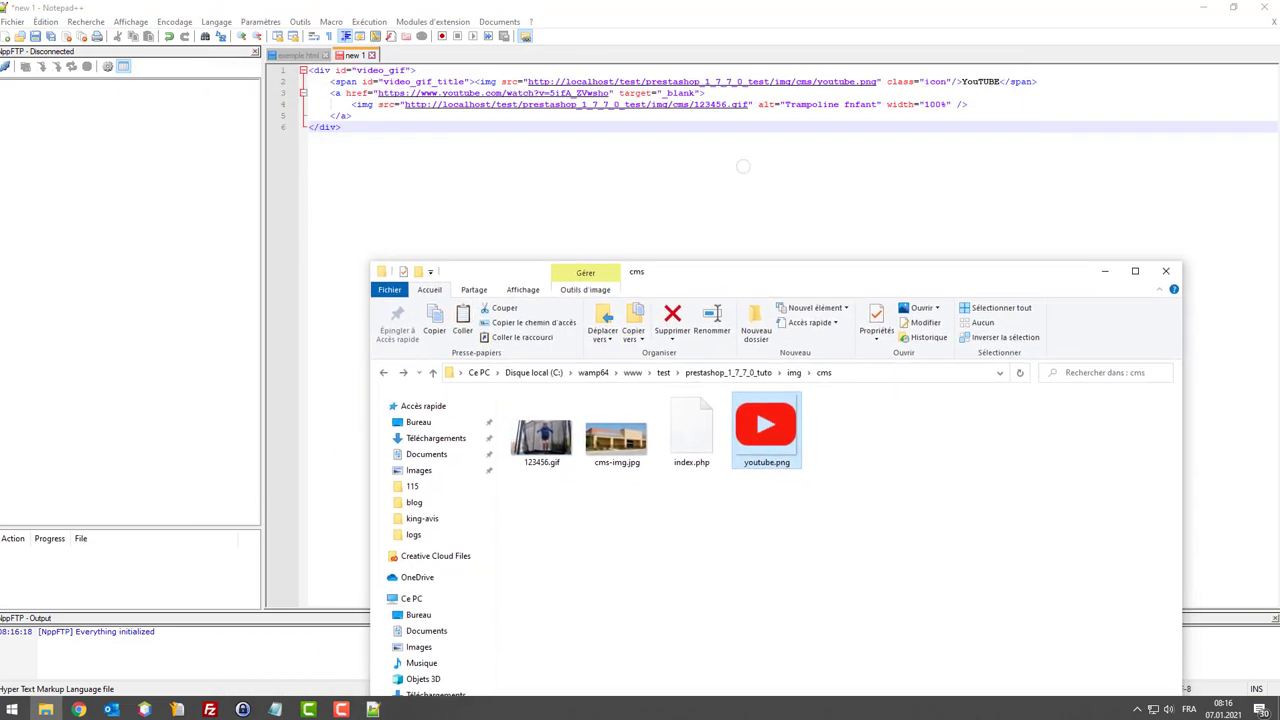
click(740, 163)
click(768, 82)
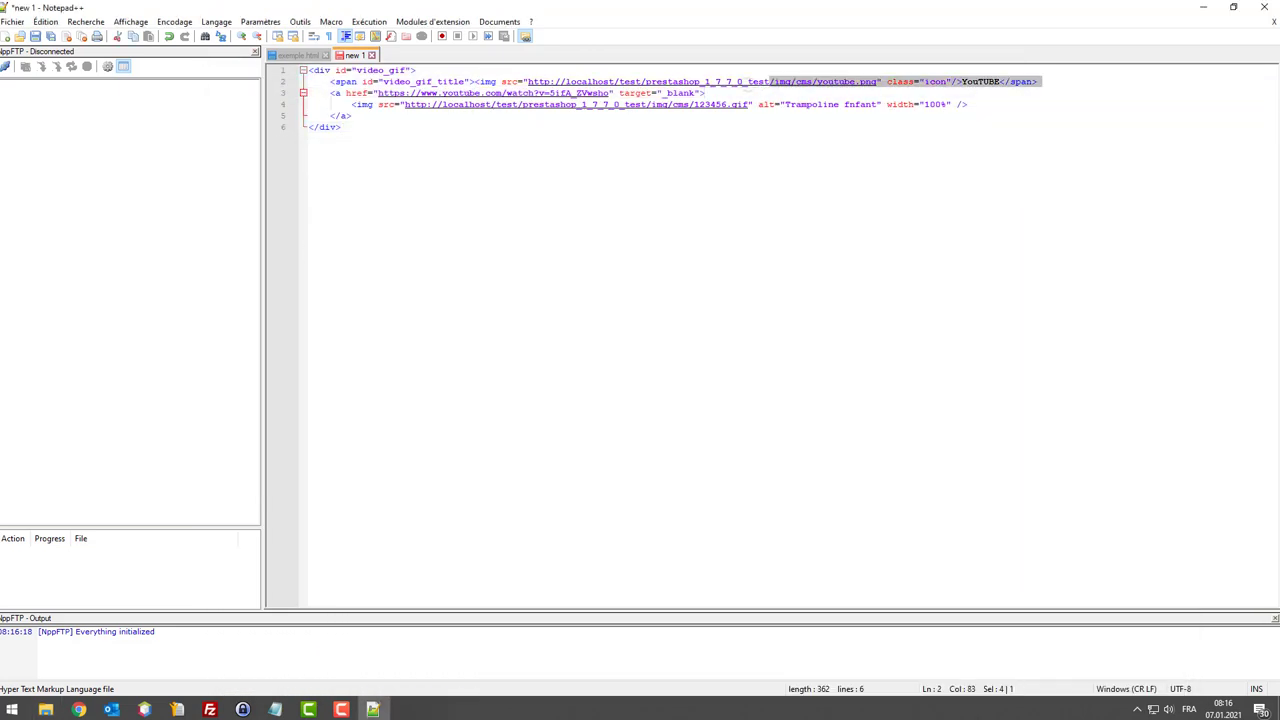
key(shift+Left)
key(shift+Left)
key(shift+Left)
text(tuto)
key(BackSpace)
text(o)
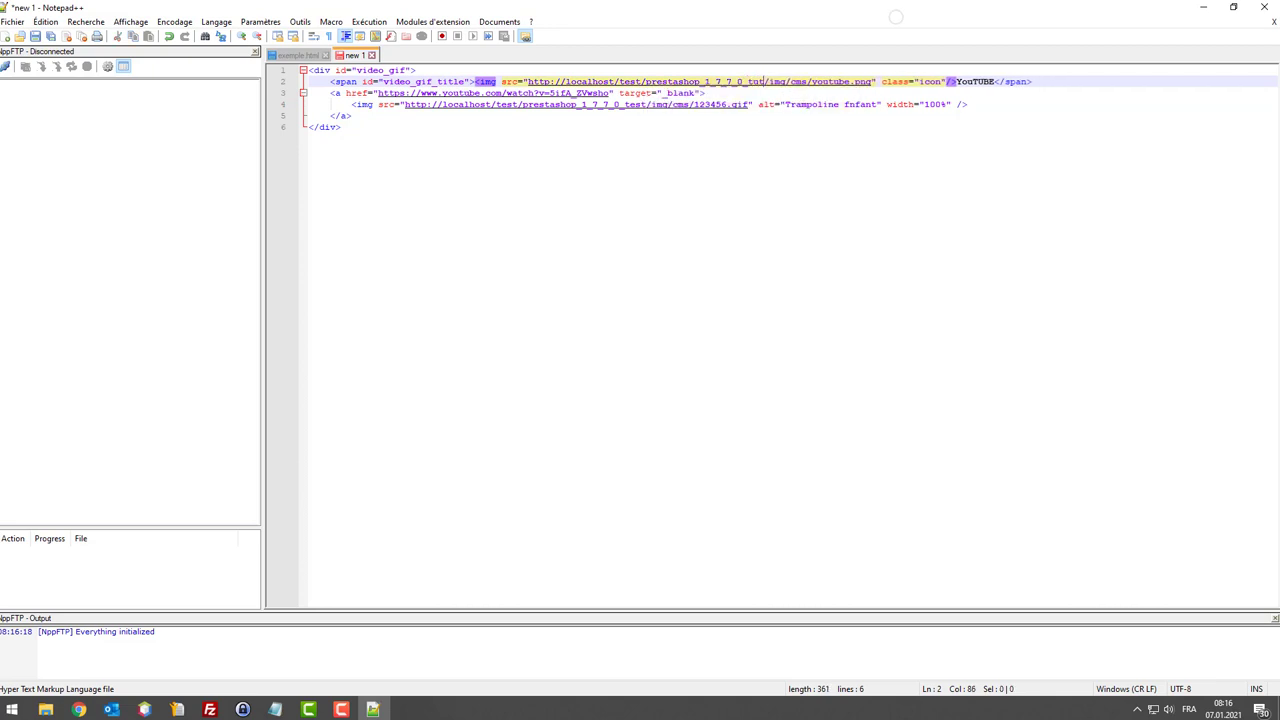
click(592, 93)
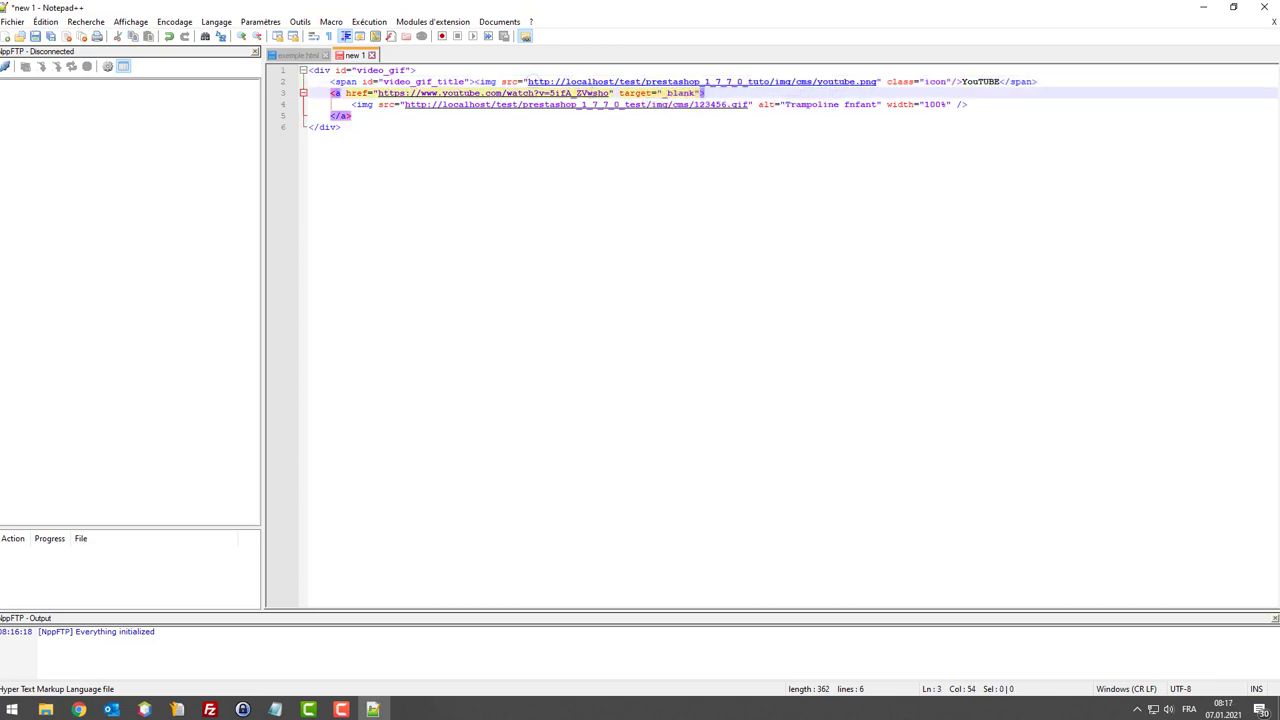
Step: Change the shop folder in the 123456.gif image URL to prestashop_1_7_7_0_tuto
click(922, 81)
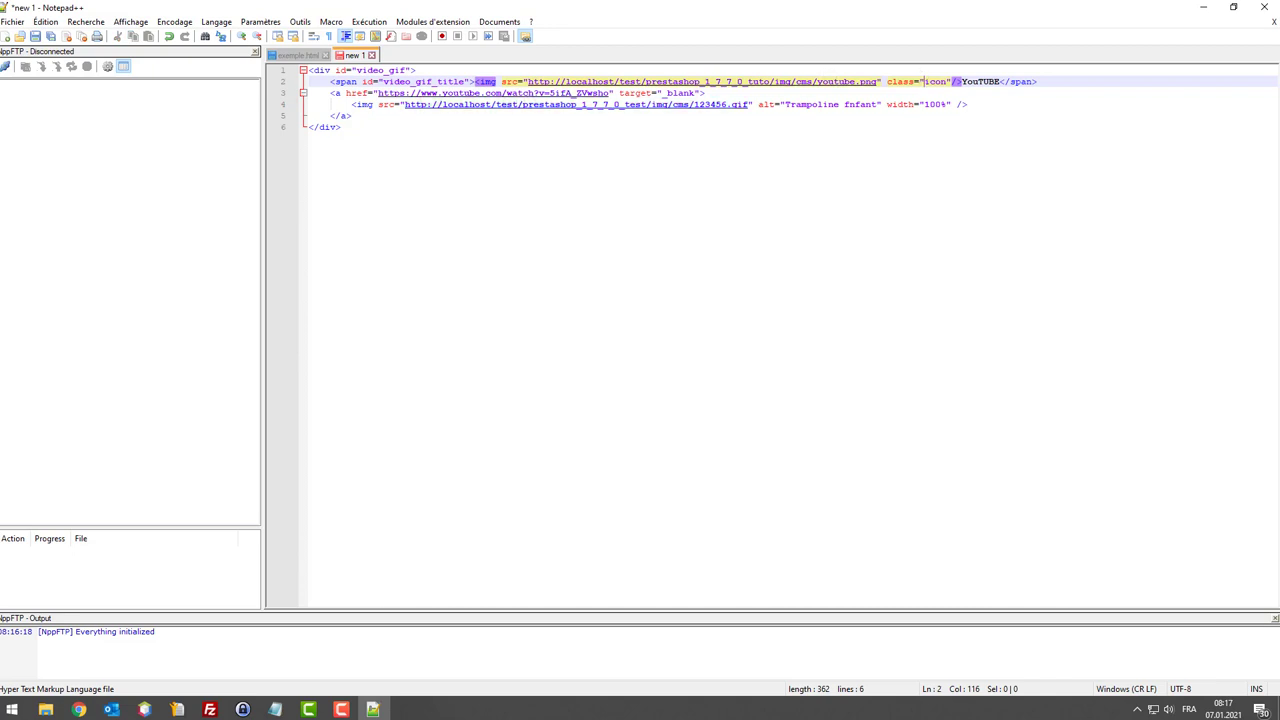
click(522, 127)
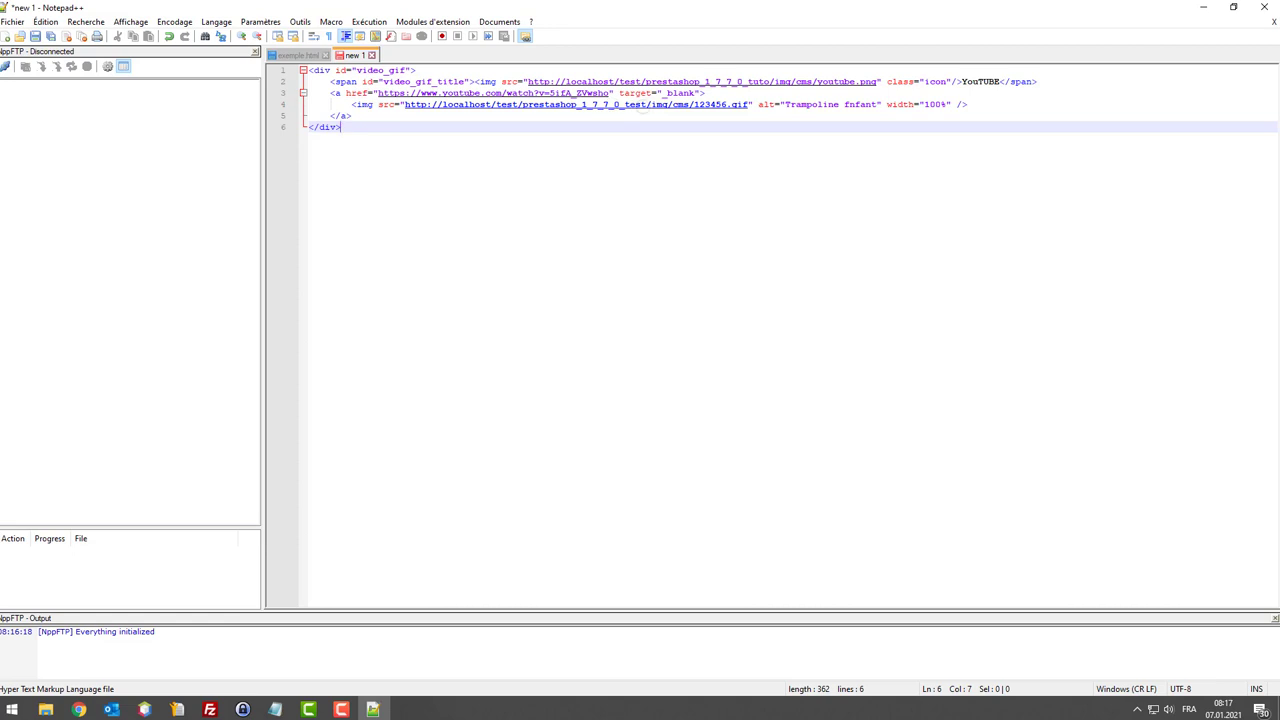
click(641, 104)
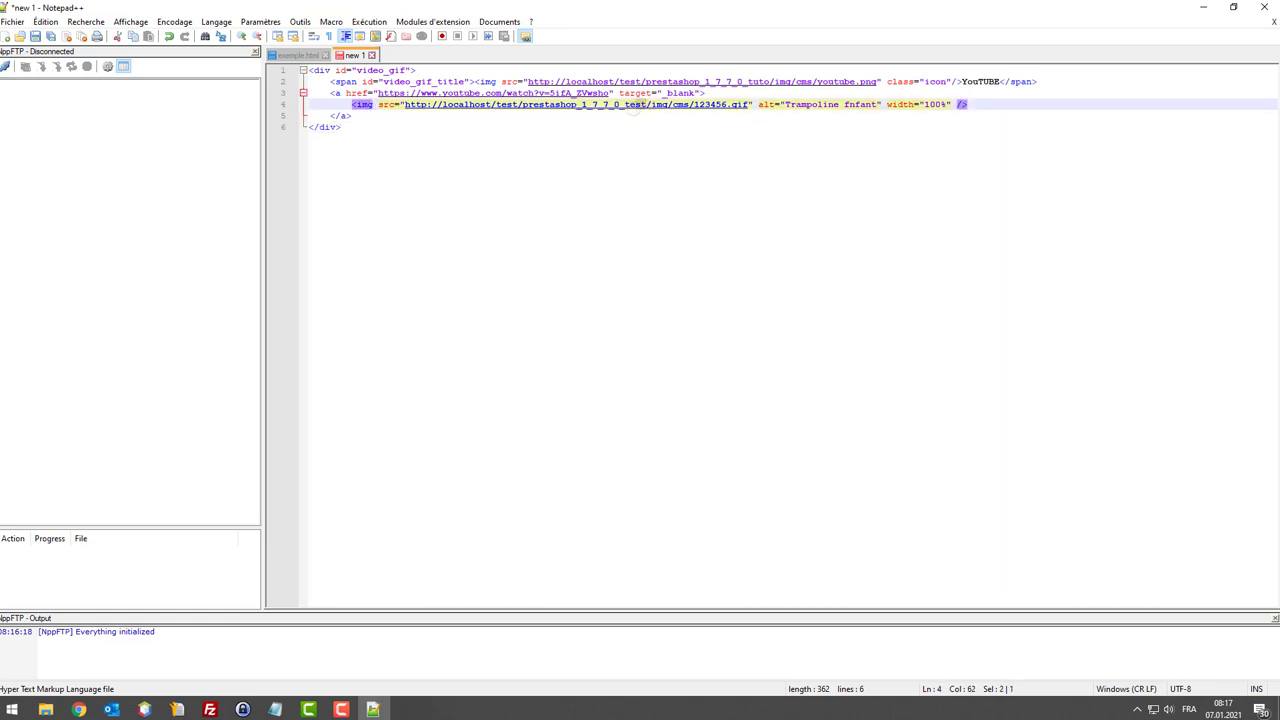
text(uto)
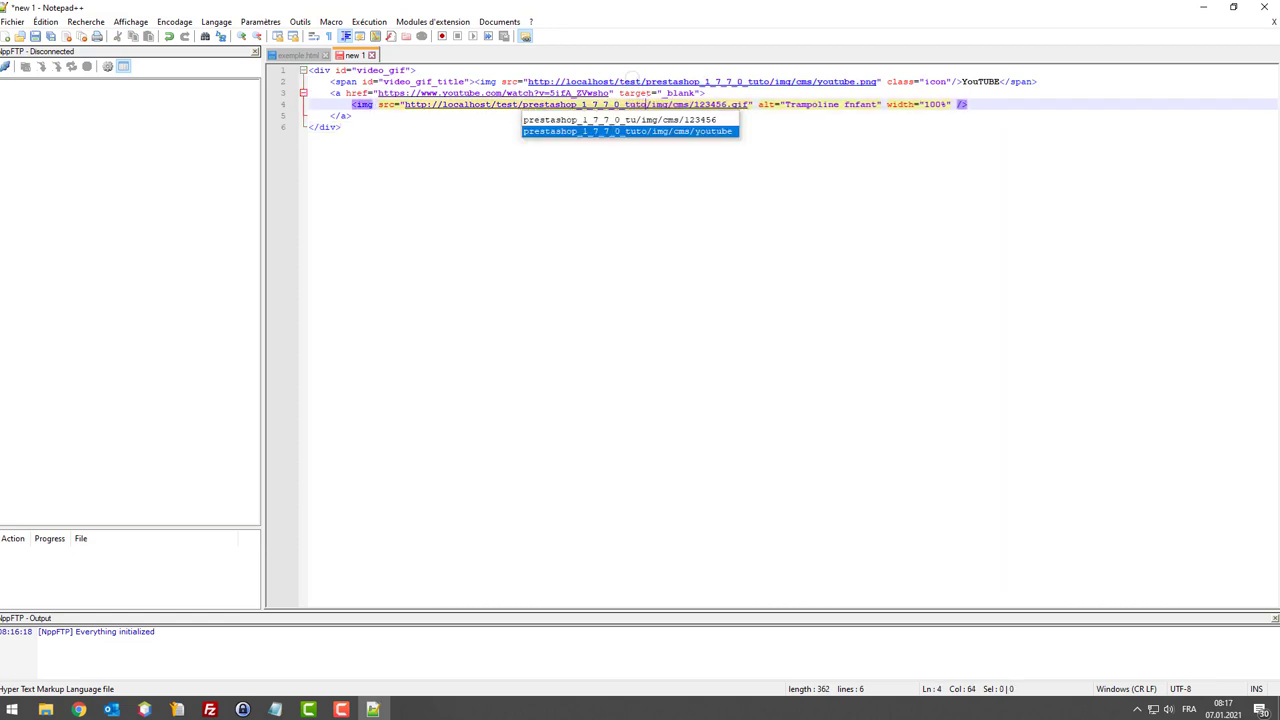
click(905, 127)
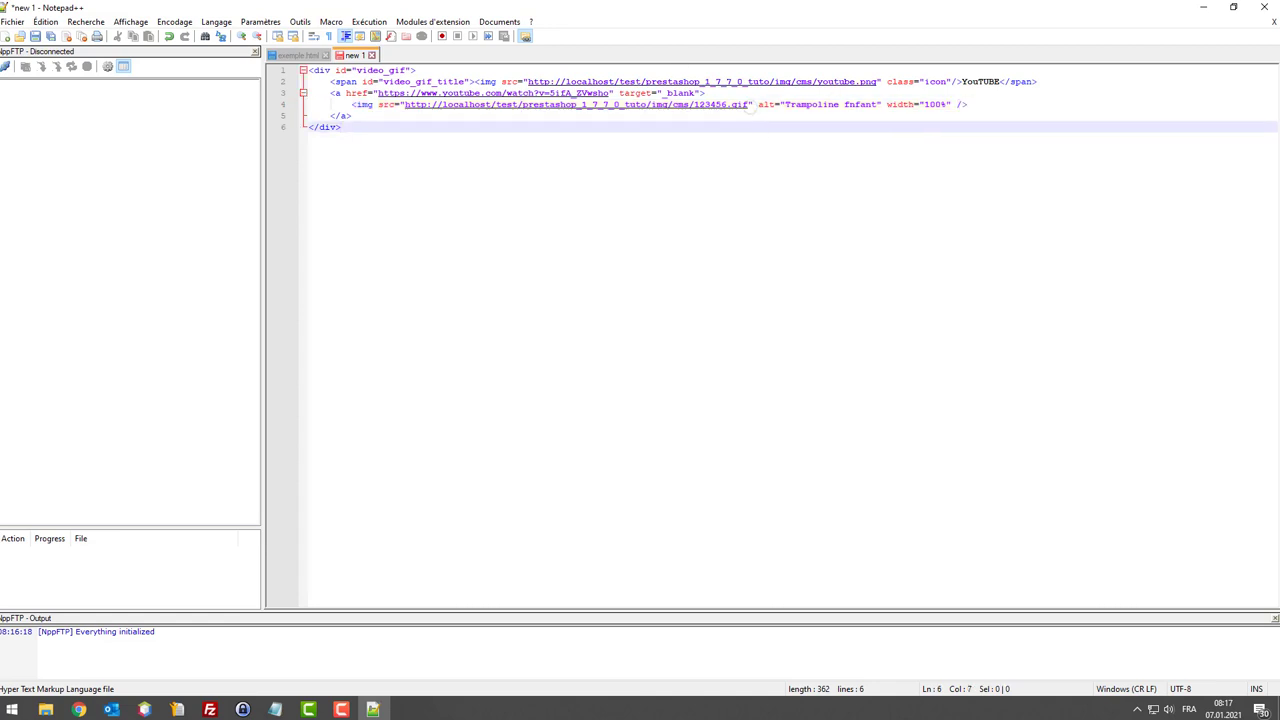
Step: Correct the misspelled alt text of the 123456.gif image to "Trampoline enfant" in the new code document
drag(750, 104, 425, 104)
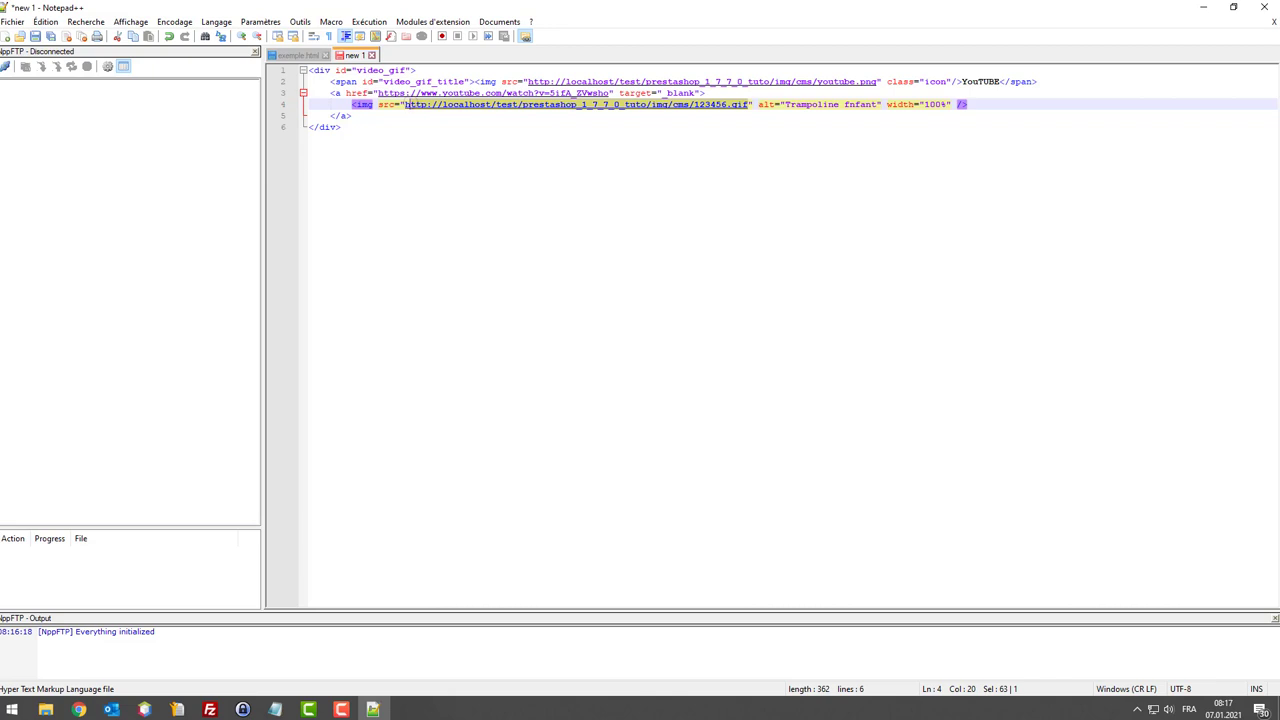
click(825, 144)
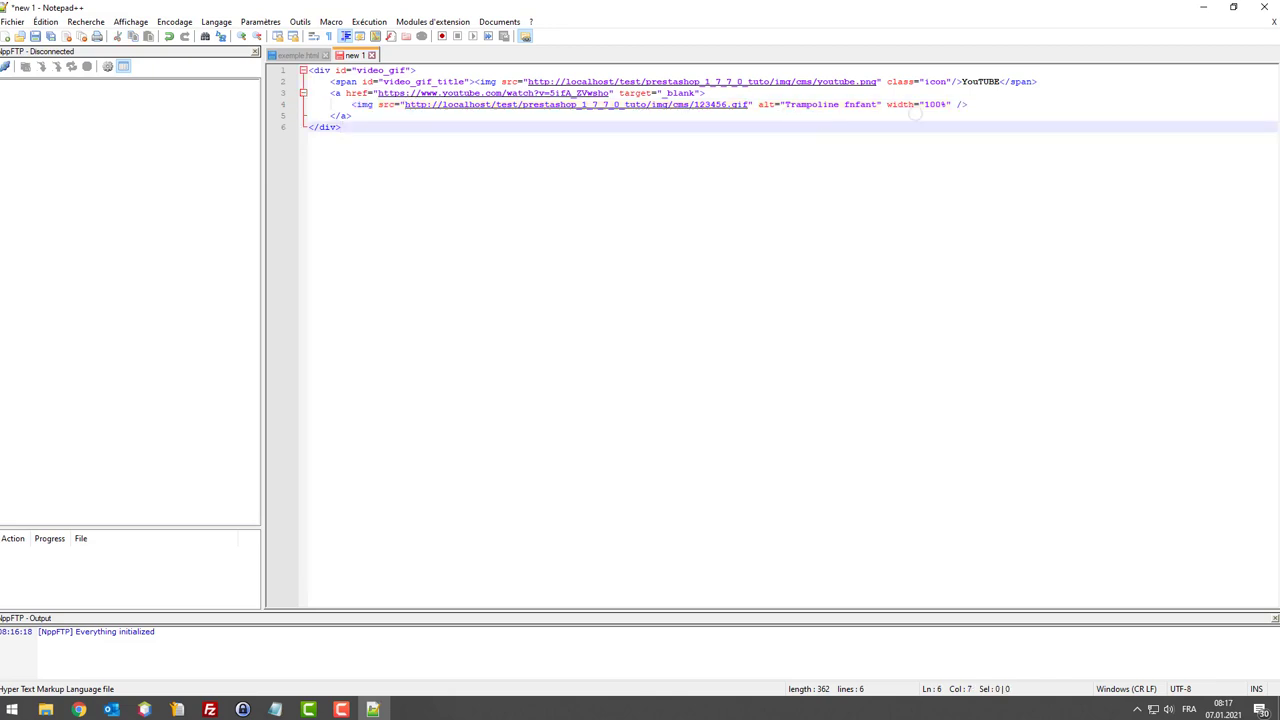
click(846, 104)
text(en)
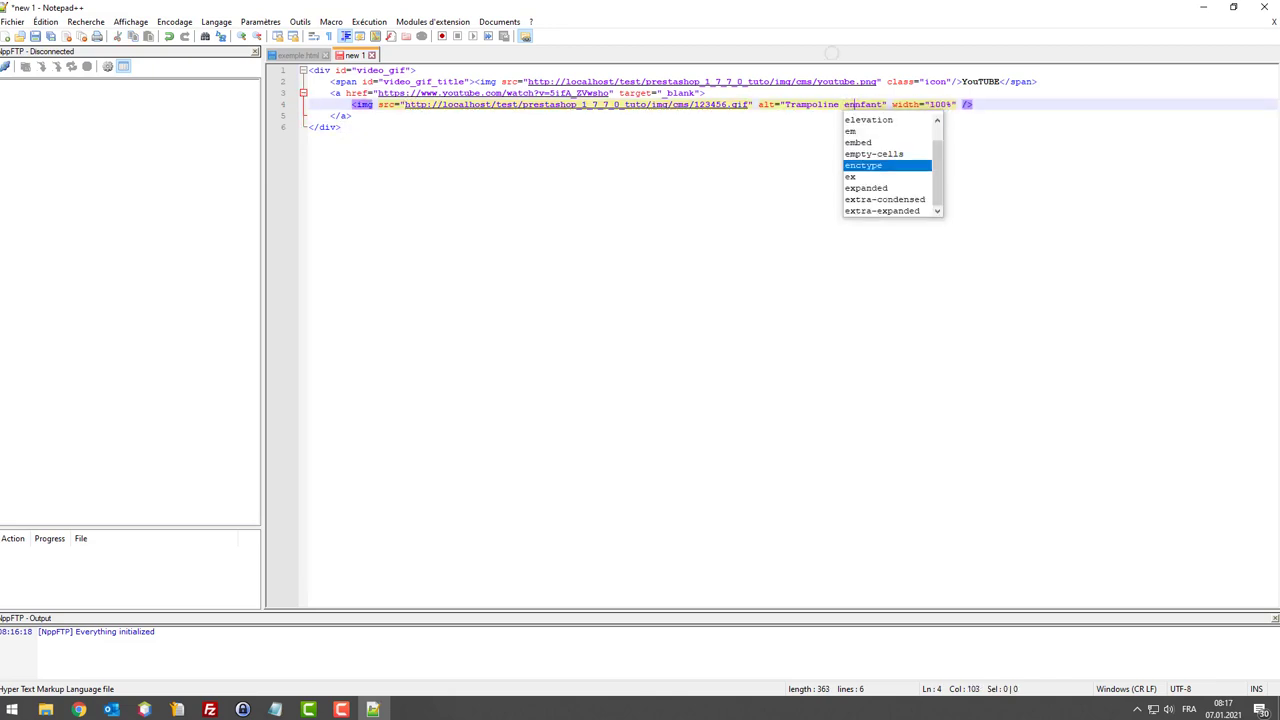
key(BackSpace)
Step: Change the alt text in exemple.html to "Trampoline enfant" with a lowercase e and return to the new code document
click(298, 55)
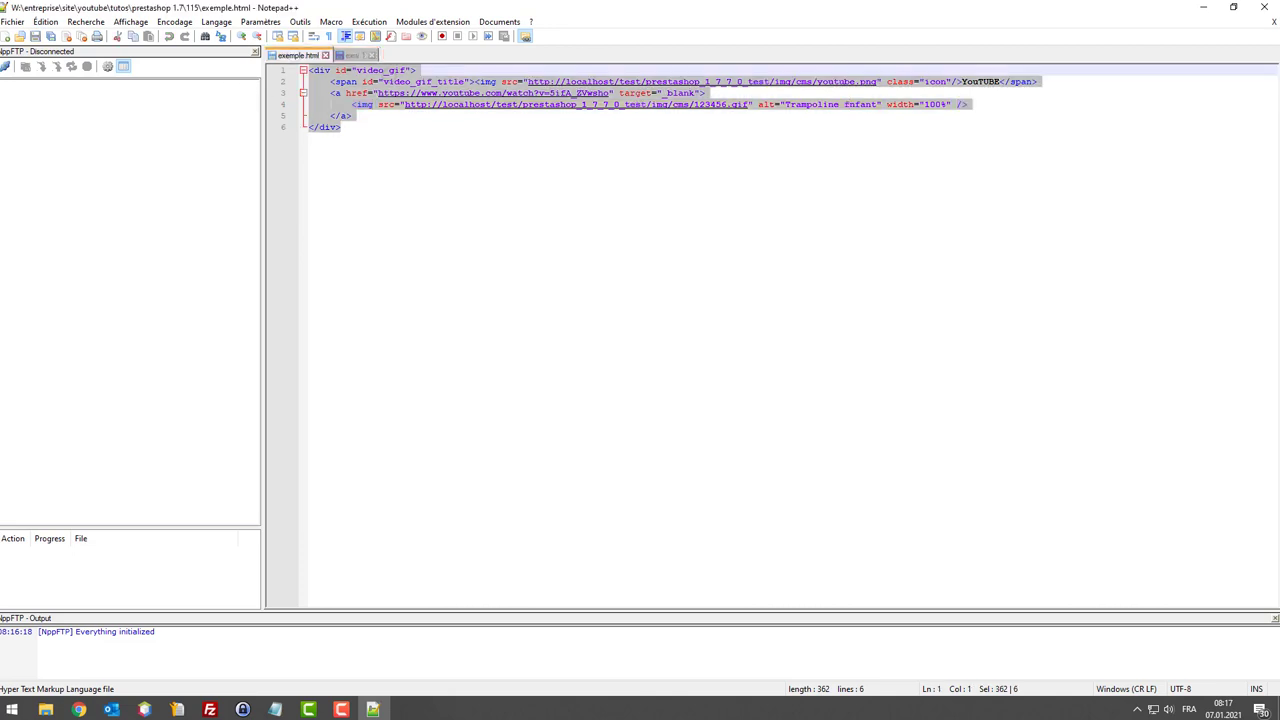
click(694, 134)
click(849, 104)
key(BackSpace)
text(e)
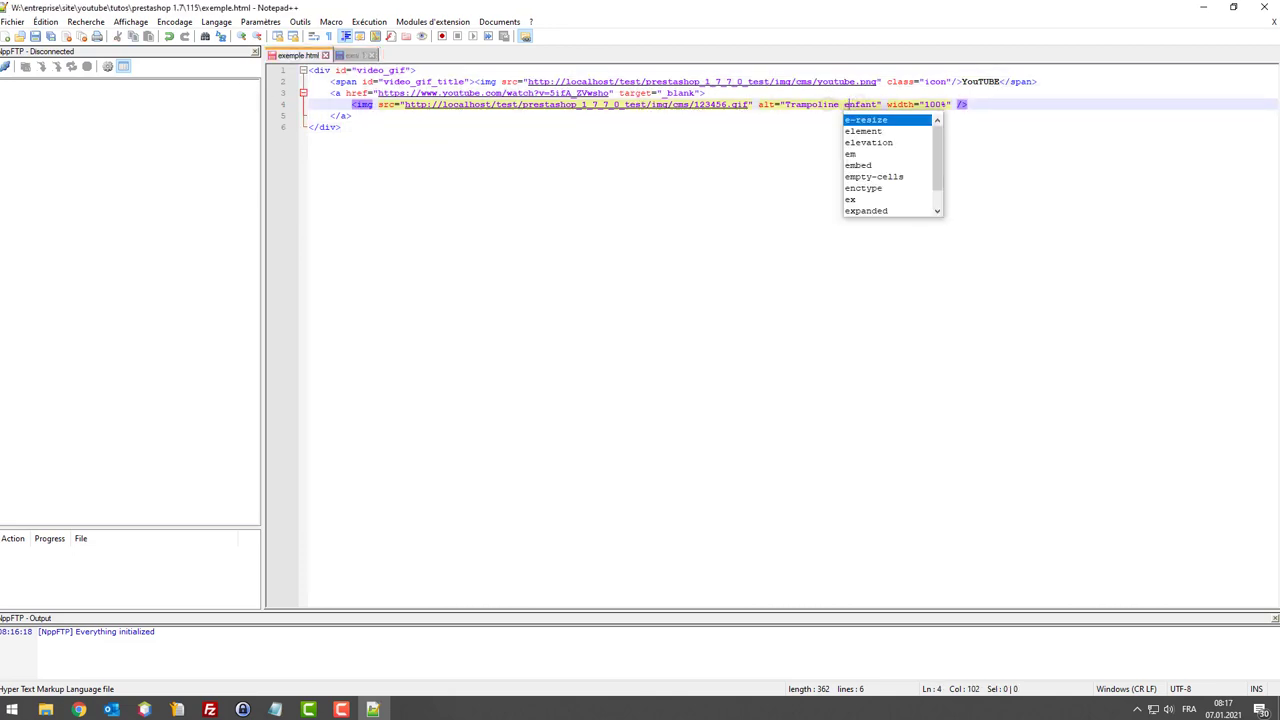
key(ctrl+Tab)
click(812, 114)
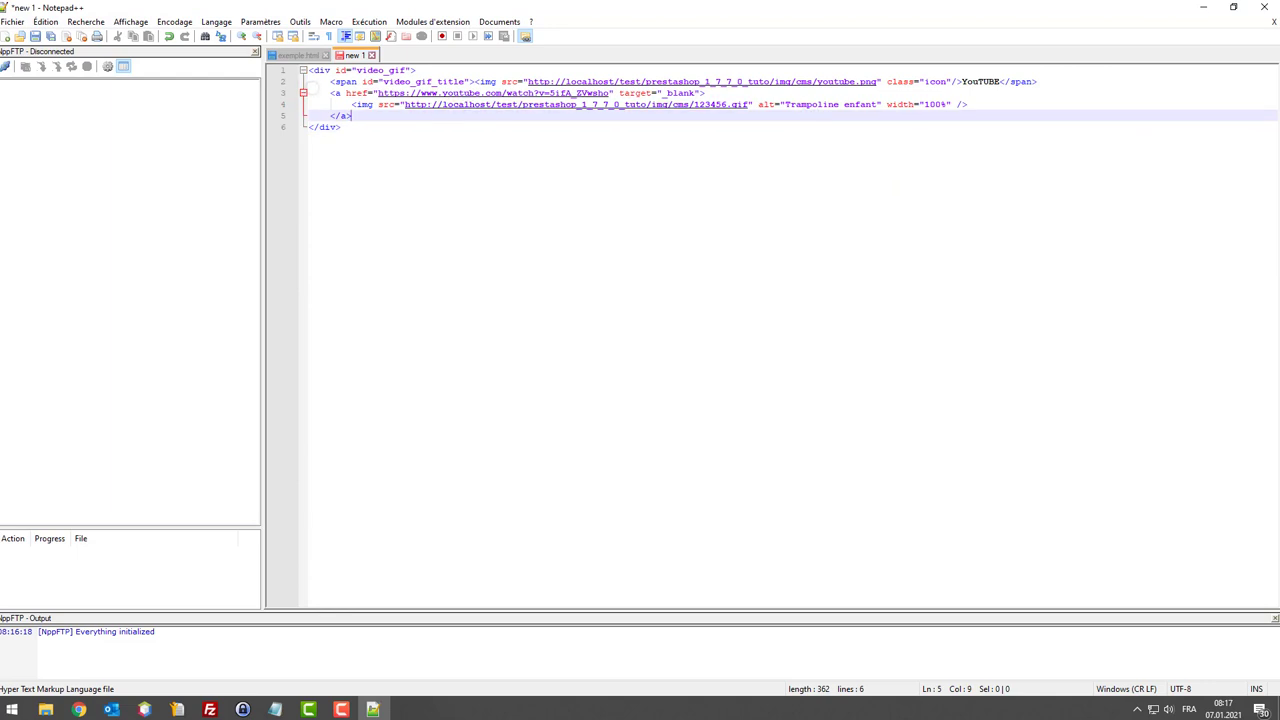
Step: Review the YouTube title span line and copy the entire adapted HTML code
drag(416, 70, 1058, 82)
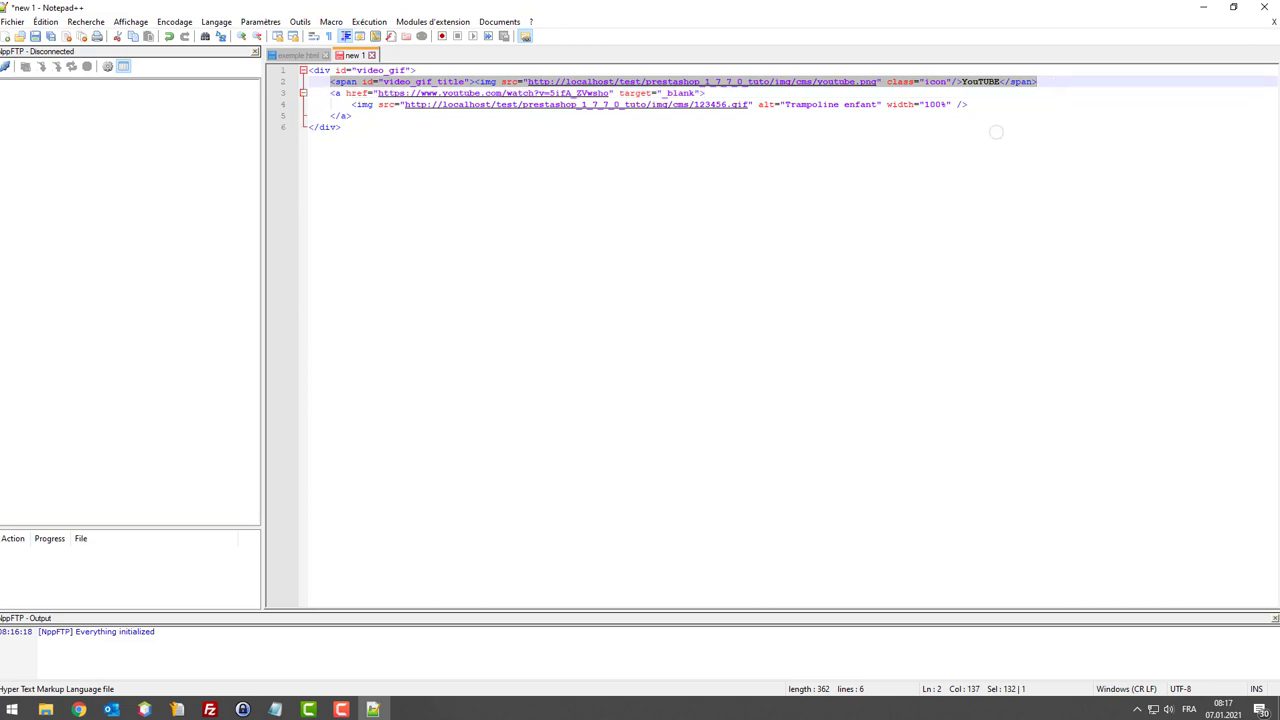
click(673, 135)
key(ctrl+a)
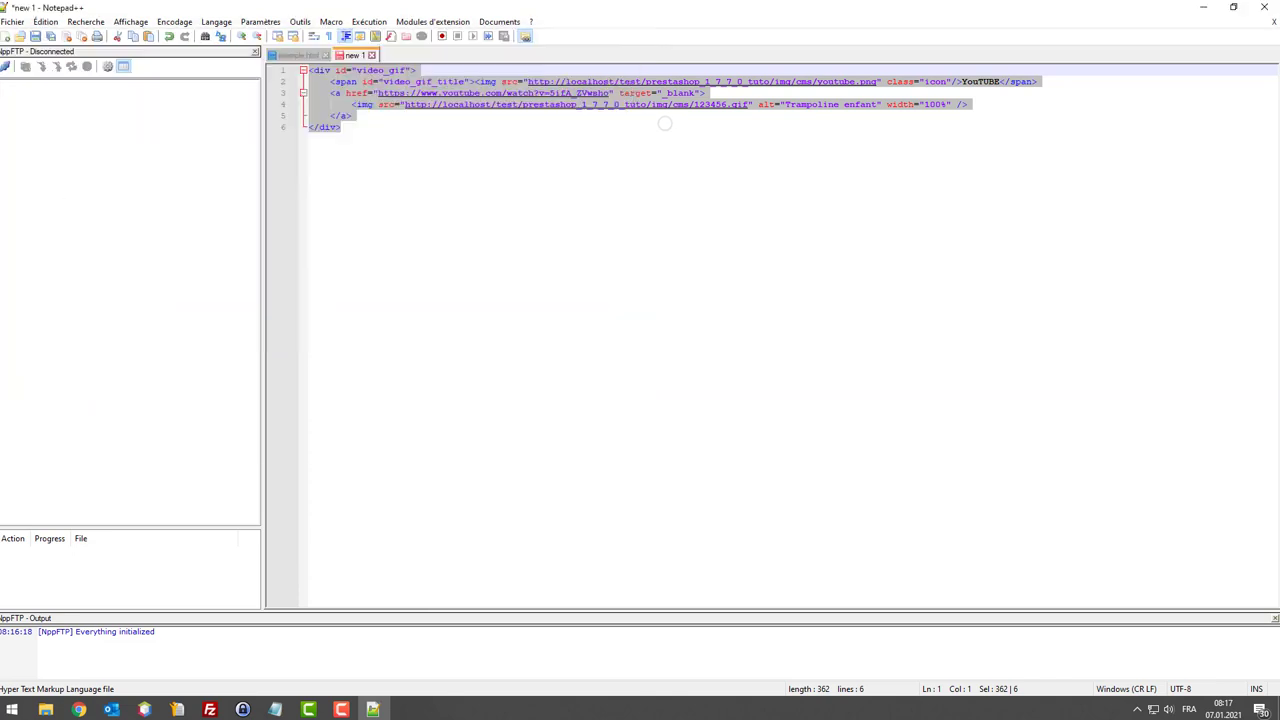
click(540, 145)
key(ctrl+a)
key(ctrl+c)
Step: Switch to Chrome, replace the trampoline product summary's source code with the copied HTML, and save the product
click(145, 709)
click(79, 709)
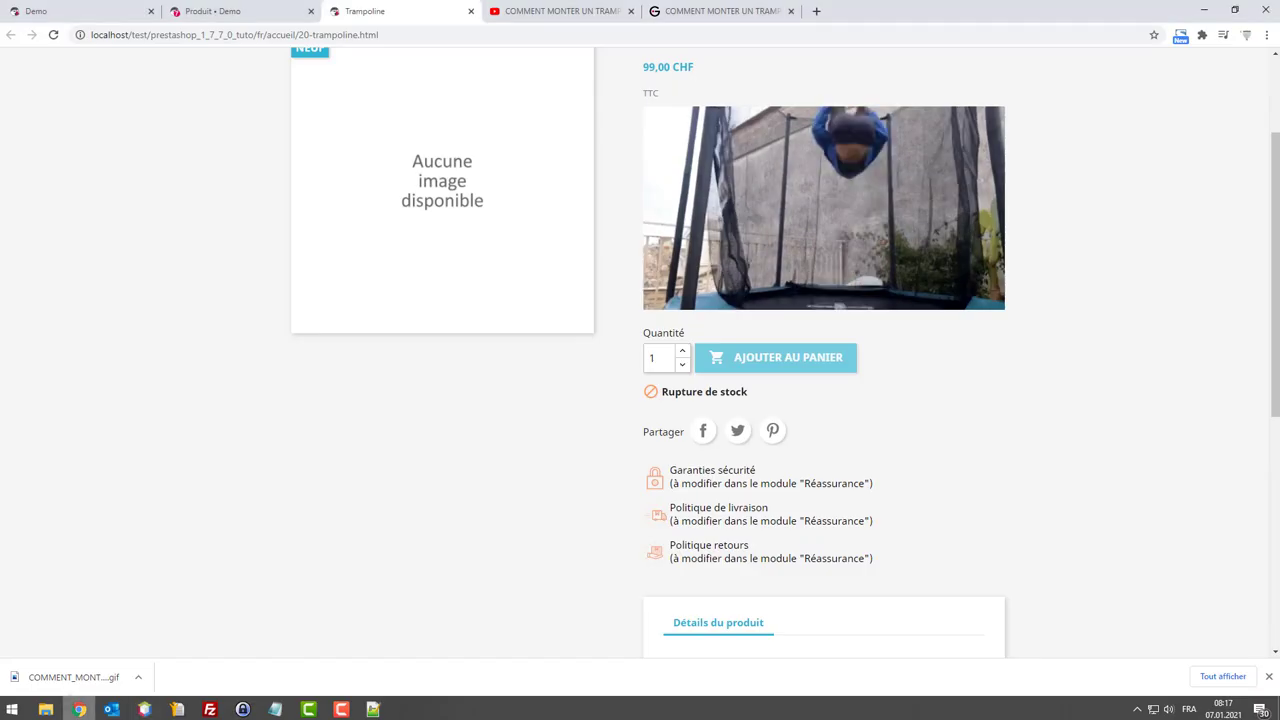
key(ctrl+shift+Tab)
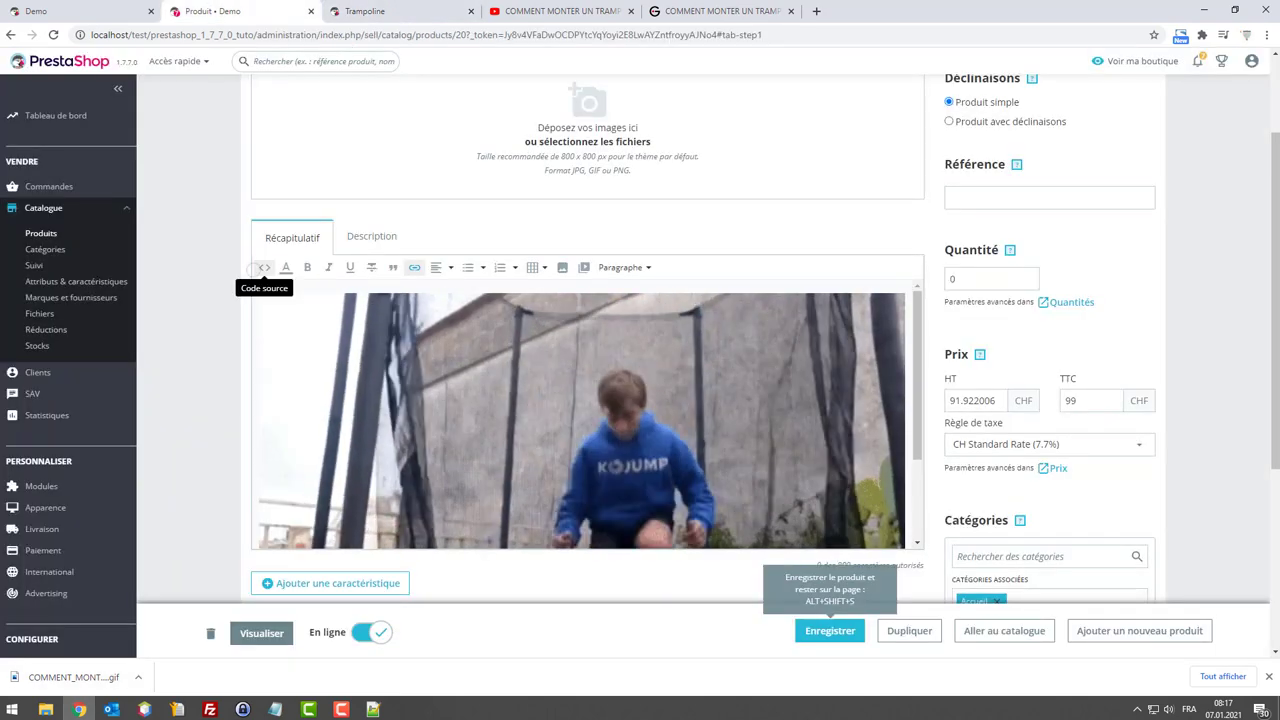
click(263, 268)
key(ctrl+a)
key(ctrl+v)
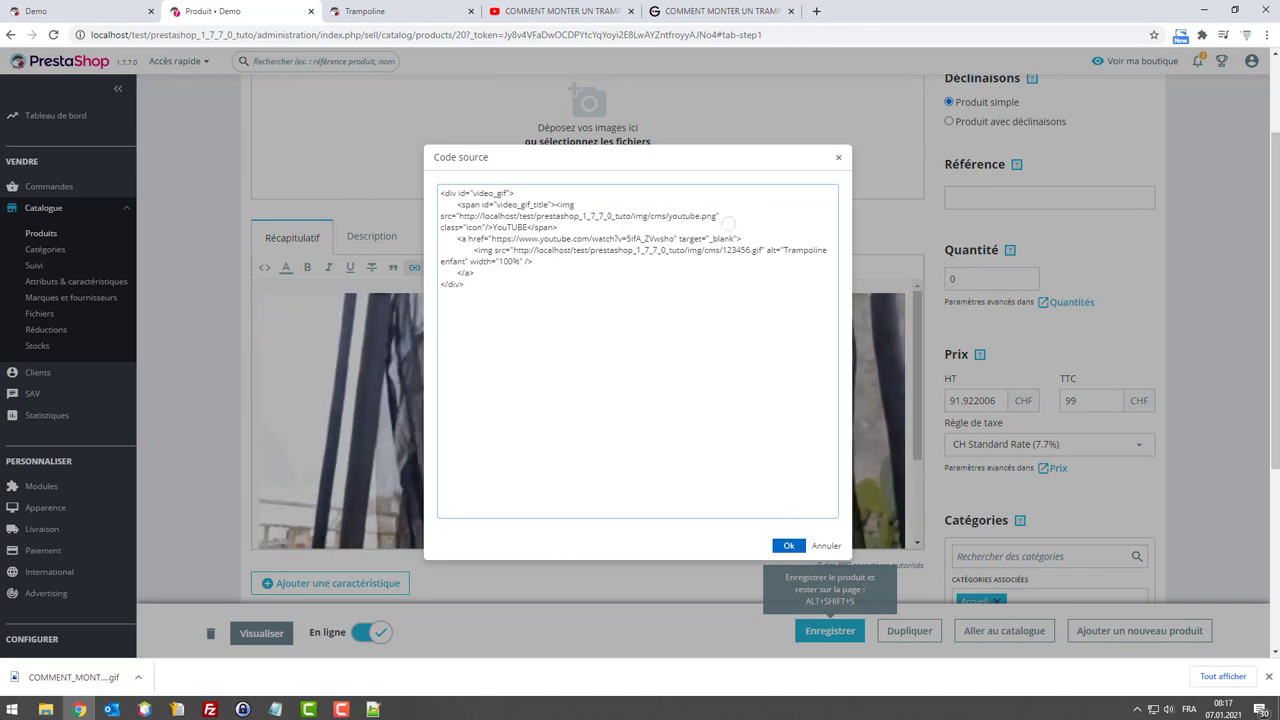
drag(558, 227, 474, 216)
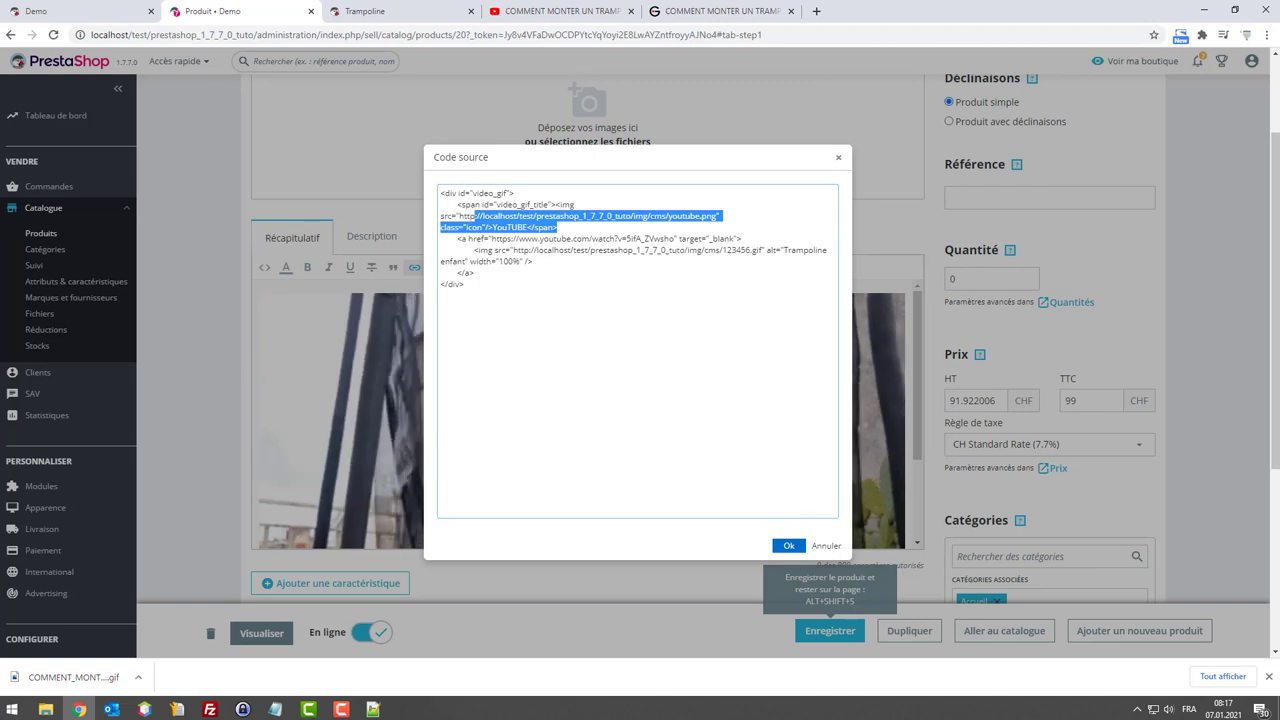
key(Tab)
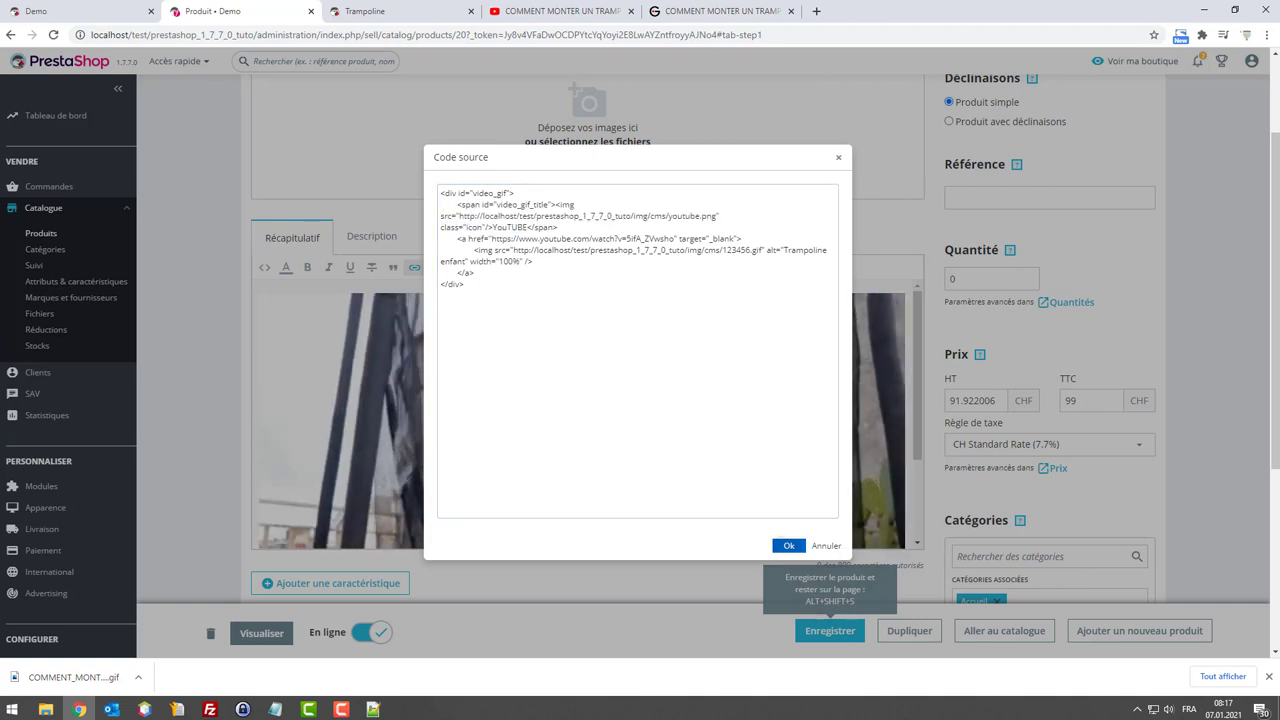
key(Return)
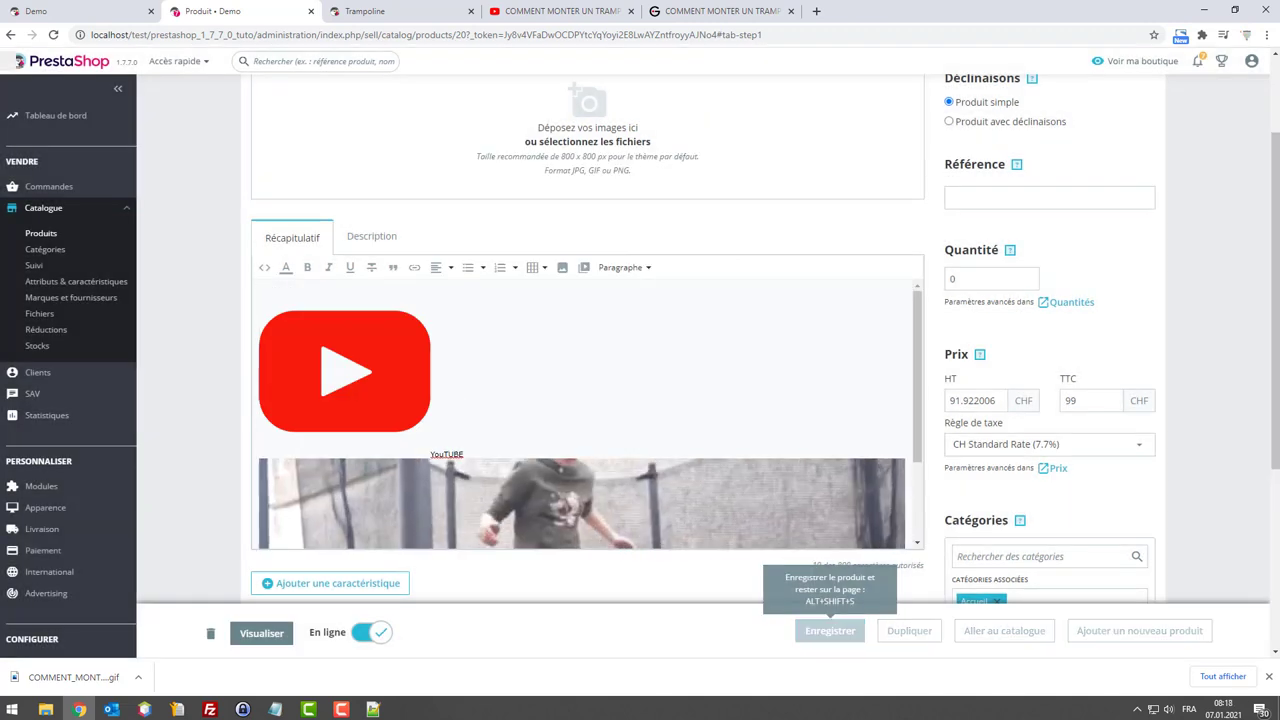
Step: Reload the Trampoline product page in the shop to view the new summary
click(100, 11)
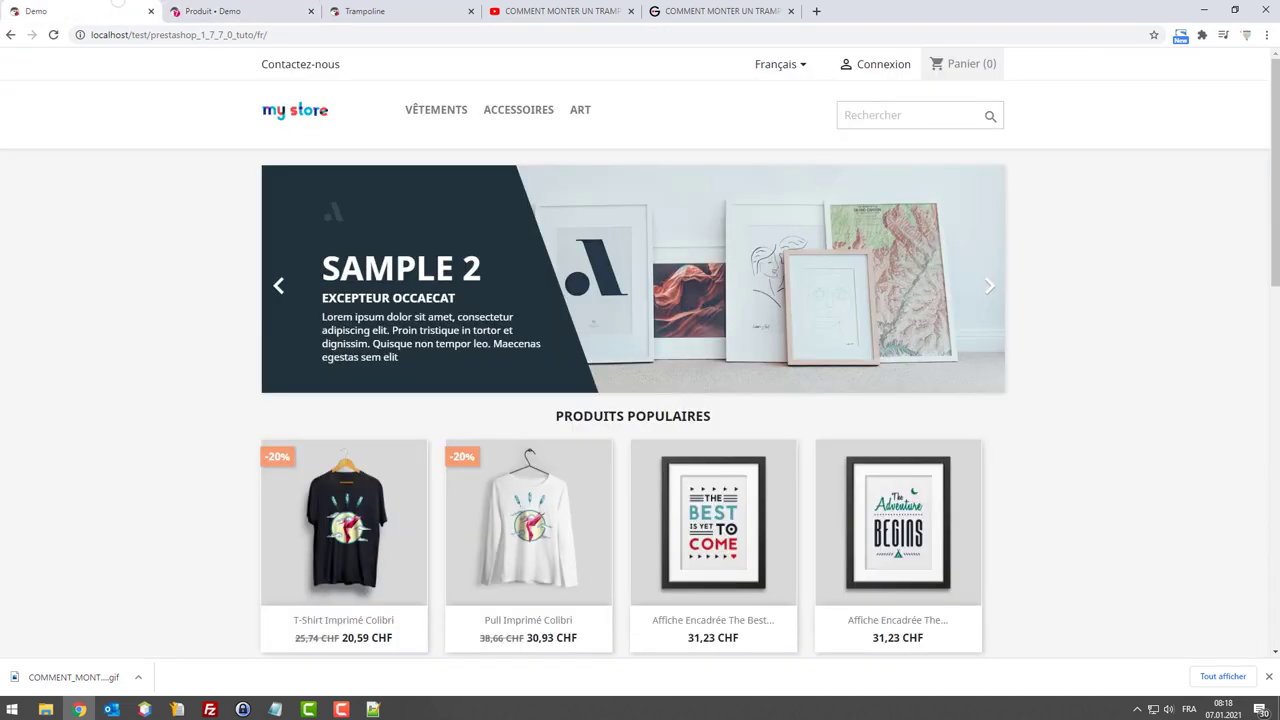
key(ctrl+Tab)
key(ctrl+Tab)
key(F5)
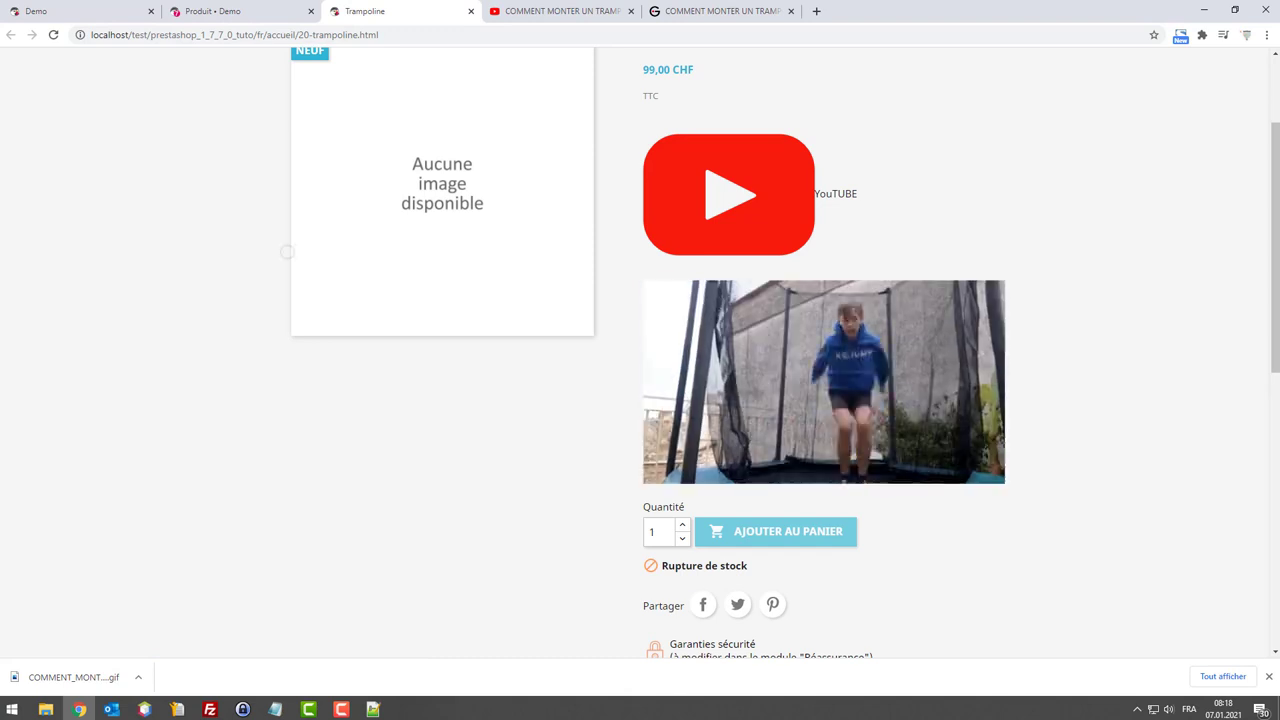
Step: Open custom.css from folder 115 in Notepad++
click(46, 709)
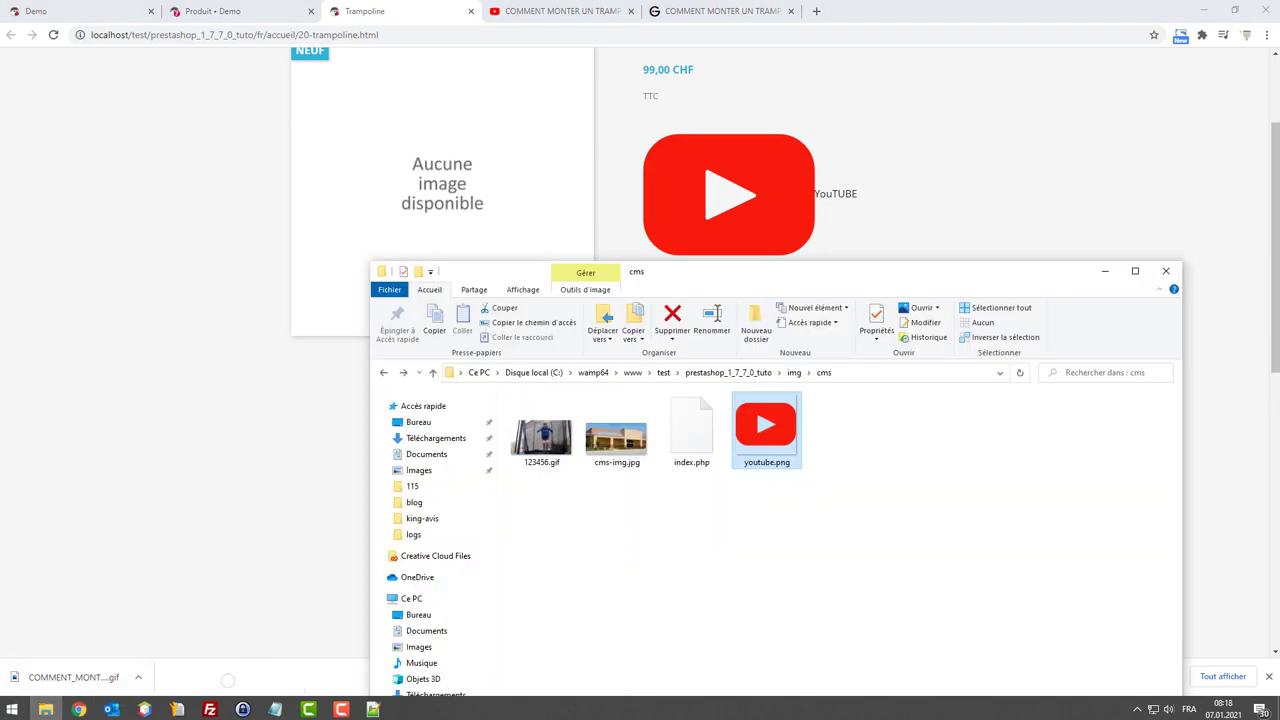
mouse_move(46, 709)
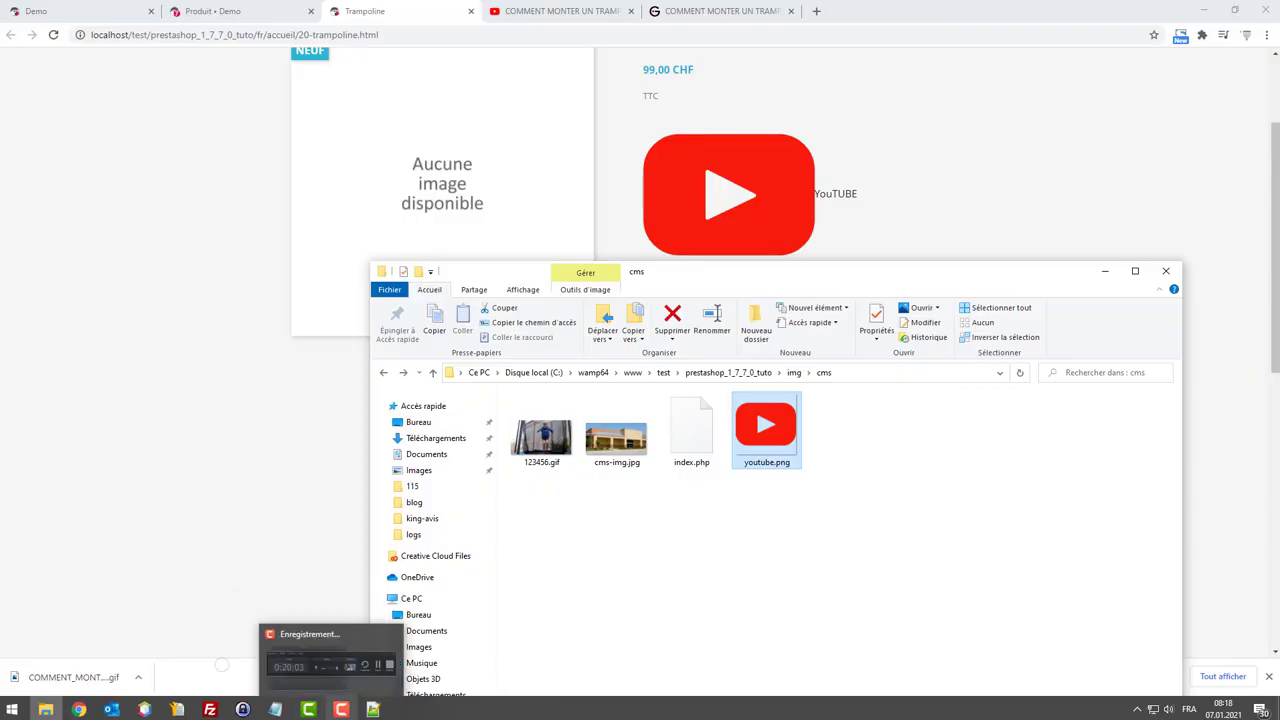
click(412, 486)
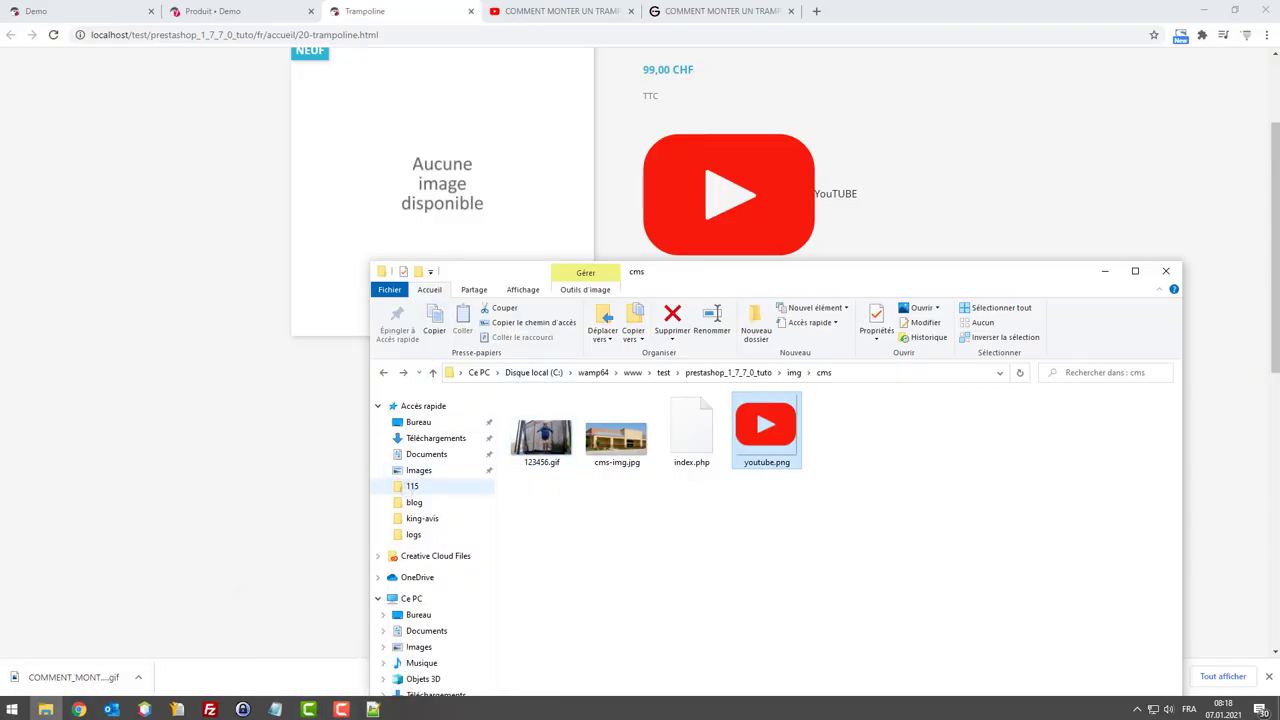
click(530, 443)
right_click(543, 441)
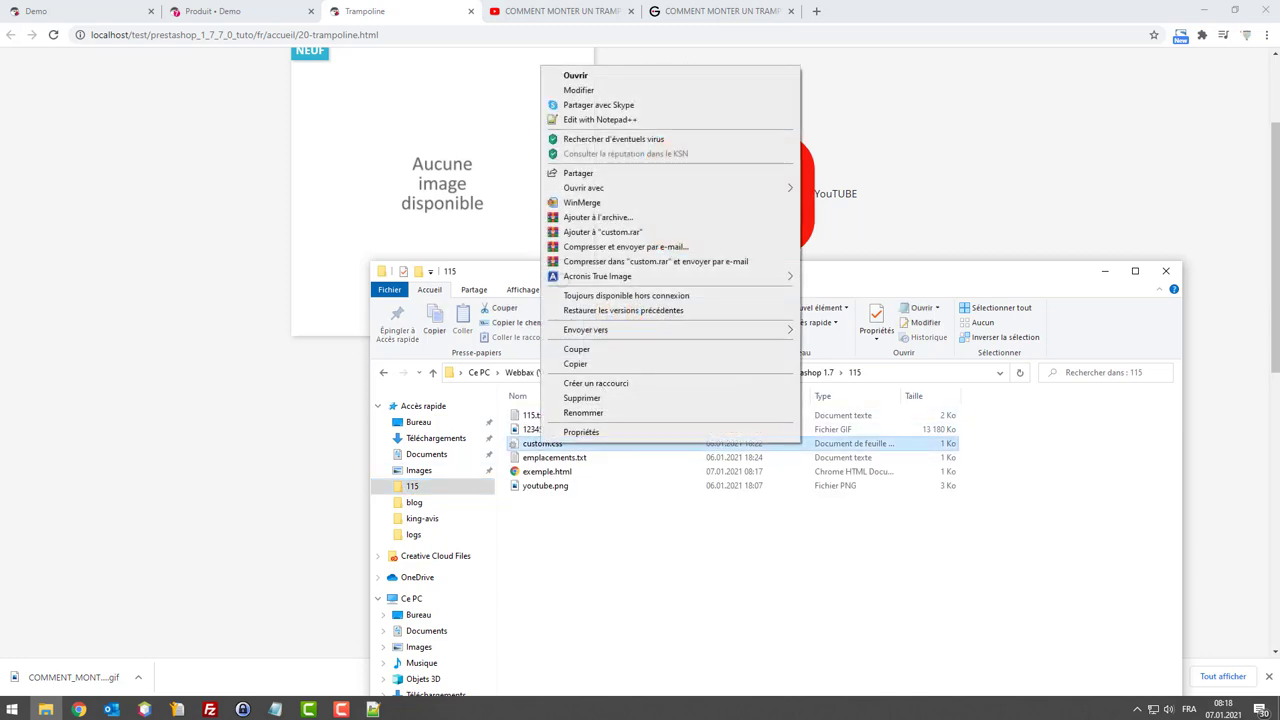
click(575, 119)
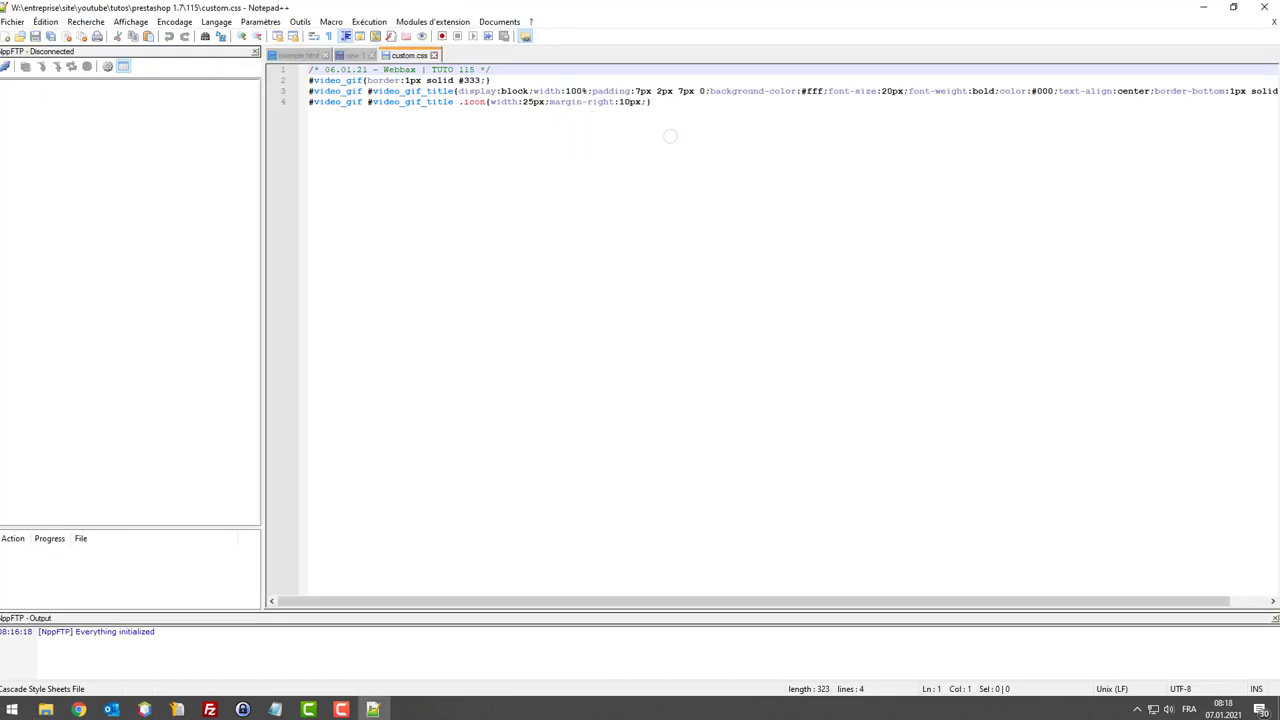
Step: Copy all the TUTO 115 CSS rules and add them below the TUTO 114 rules in the shop theme's custom.css in NetBeans
key(ctrl+a)
key(ctrl+c)
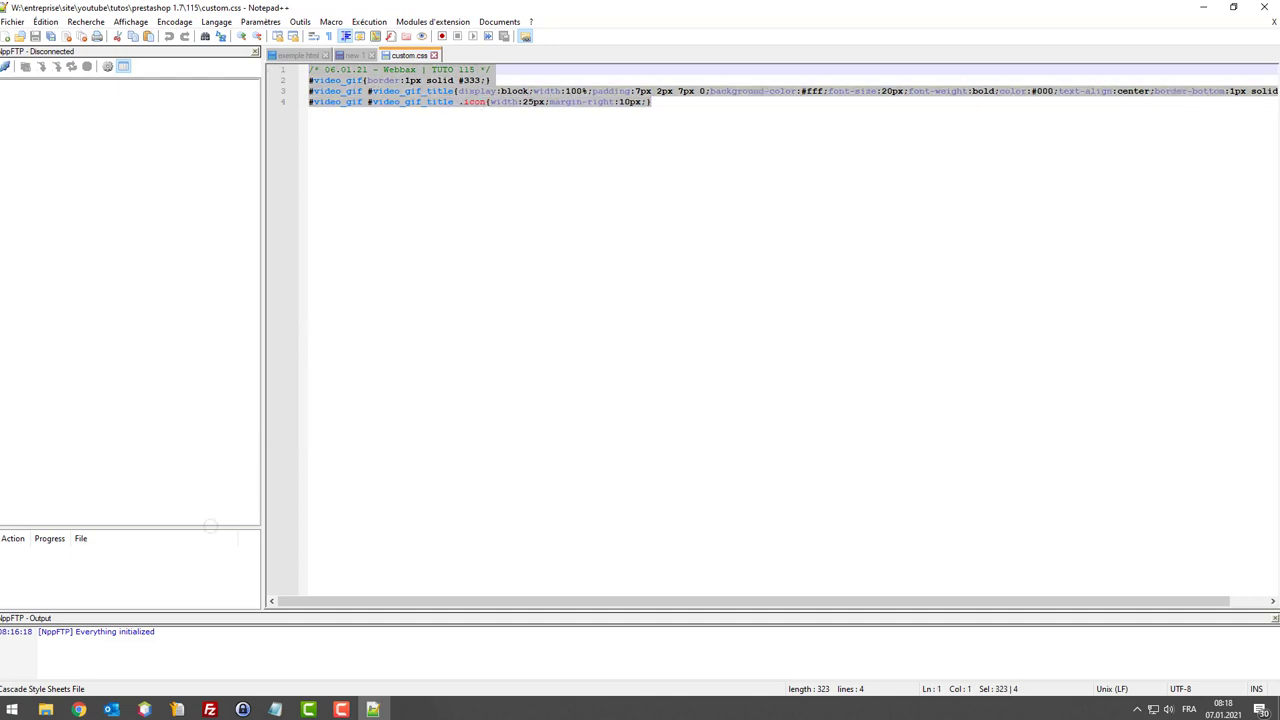
click(144, 709)
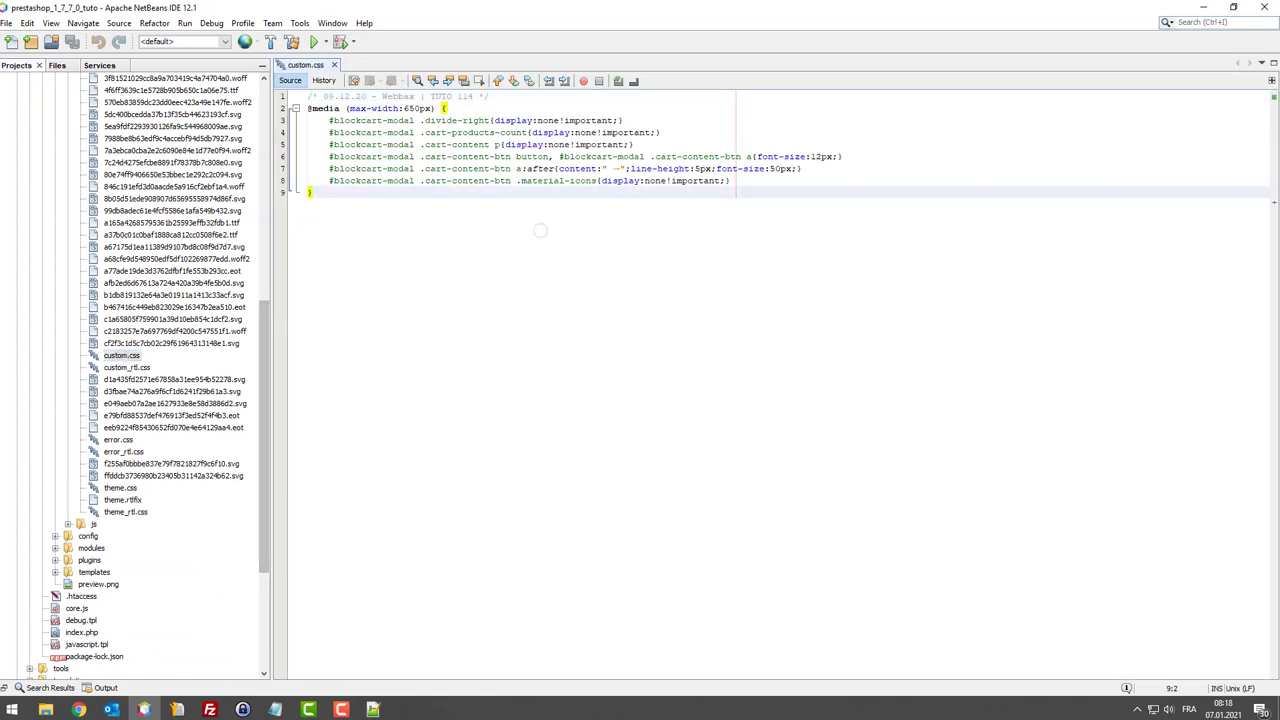
key(ctrl+v)
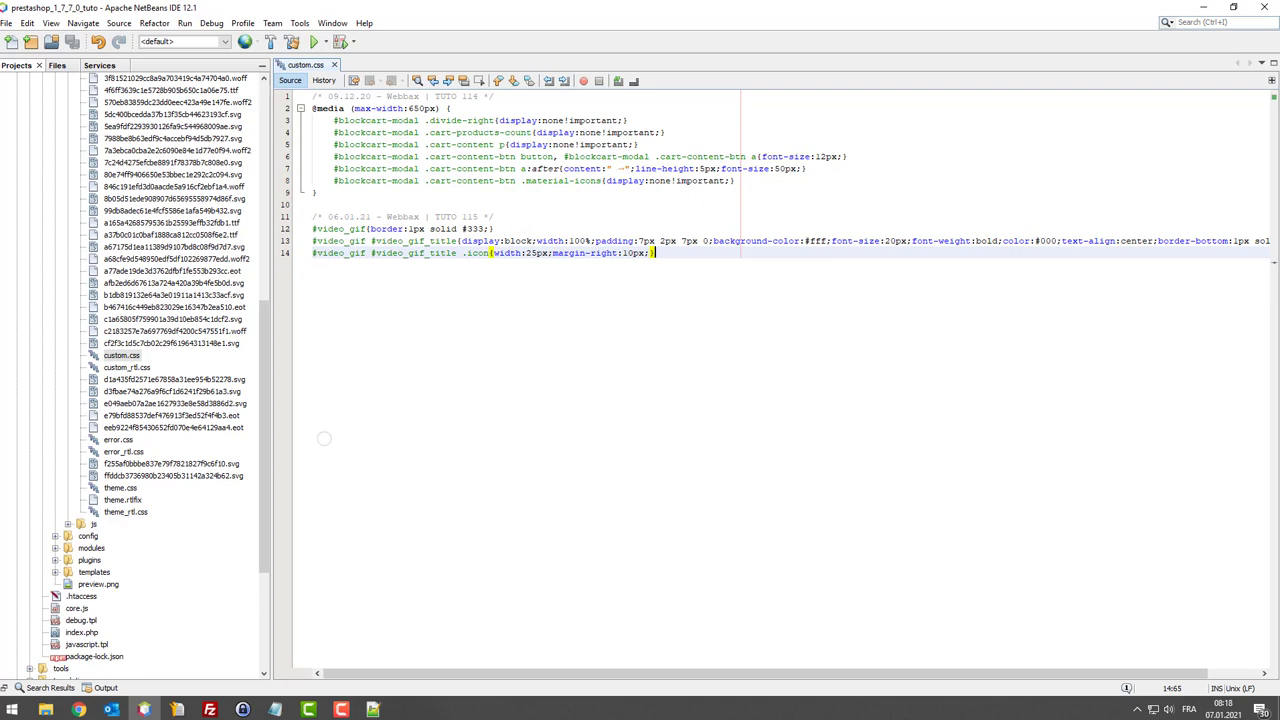
Step: Switch to Chrome, open the shop's advanced Performances settings in a new tab, and examine the Smarty cache and CCC options
click(79, 709)
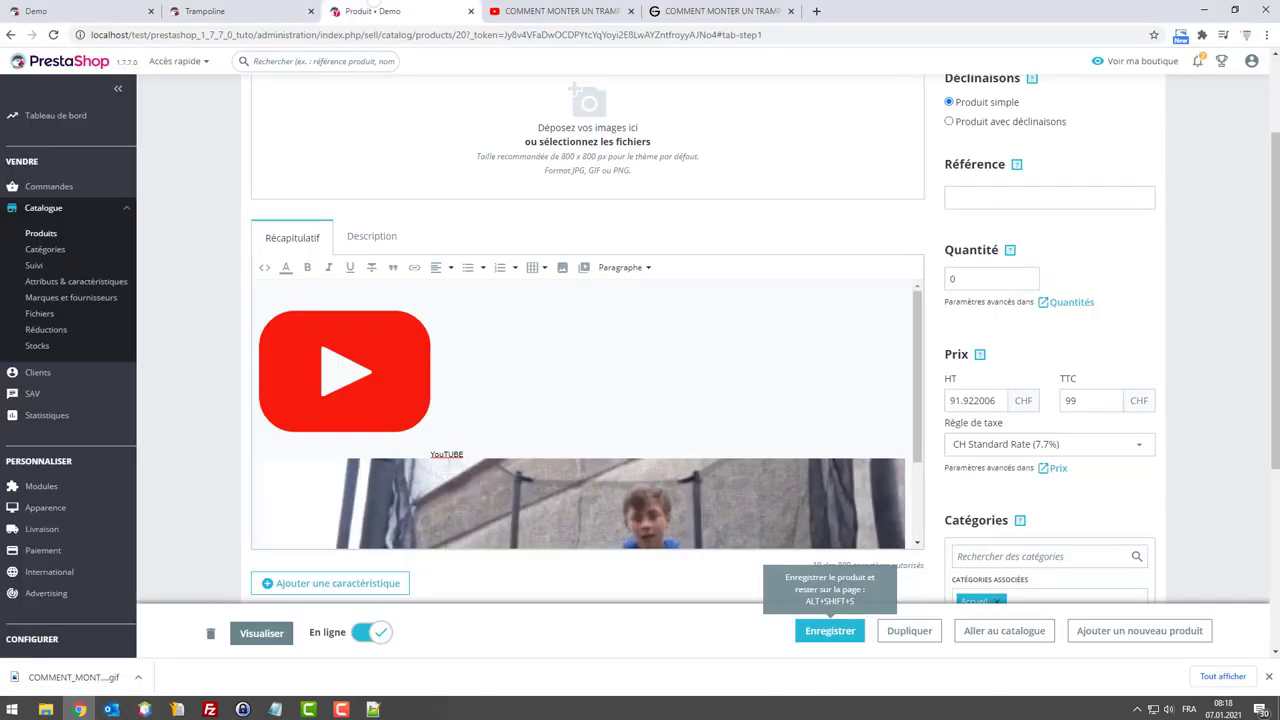
scroll(588, 365, down, 3)
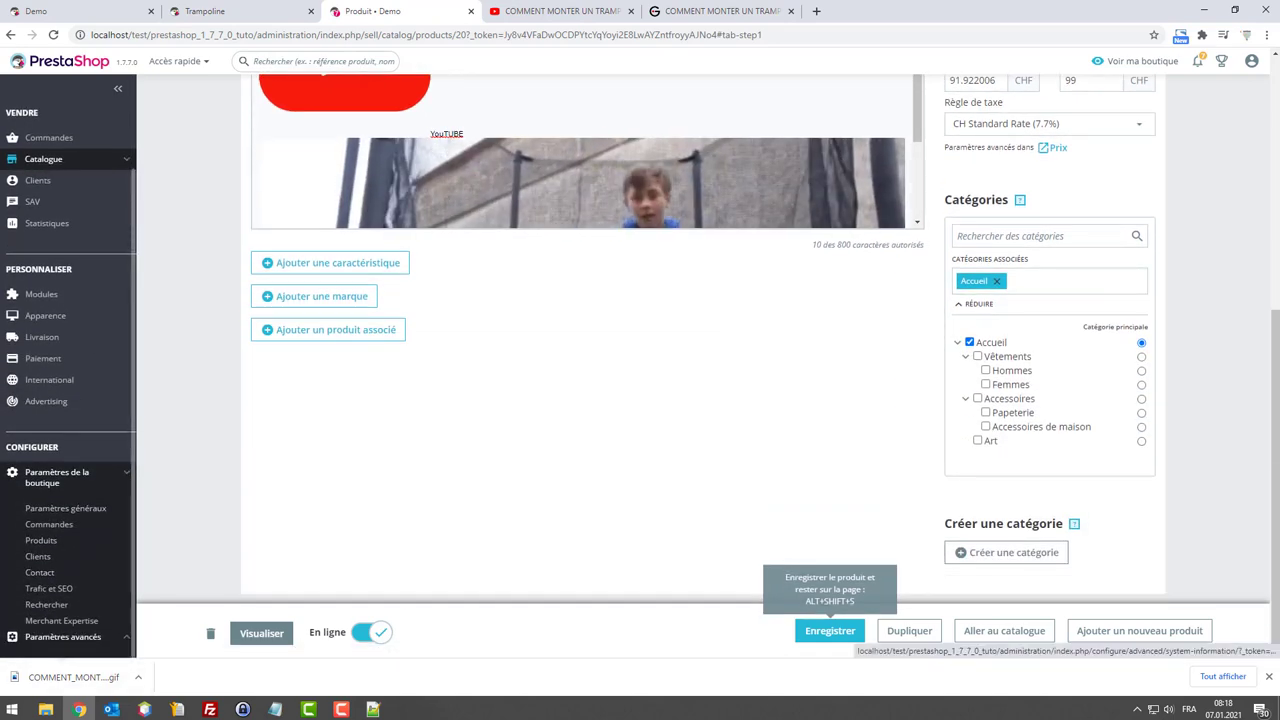
mouse_move(60, 504)
right_click(56, 546)
click(127, 554)
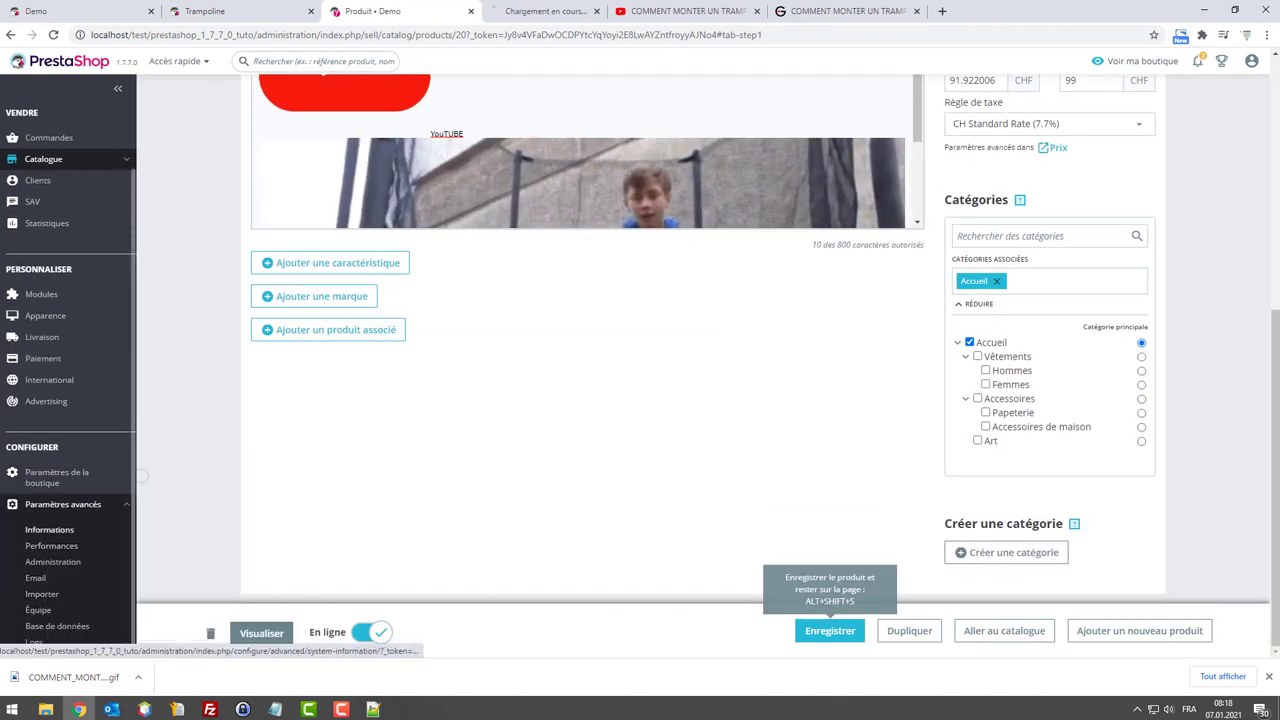
click(545, 11)
scroll(678, 187, down, 6)
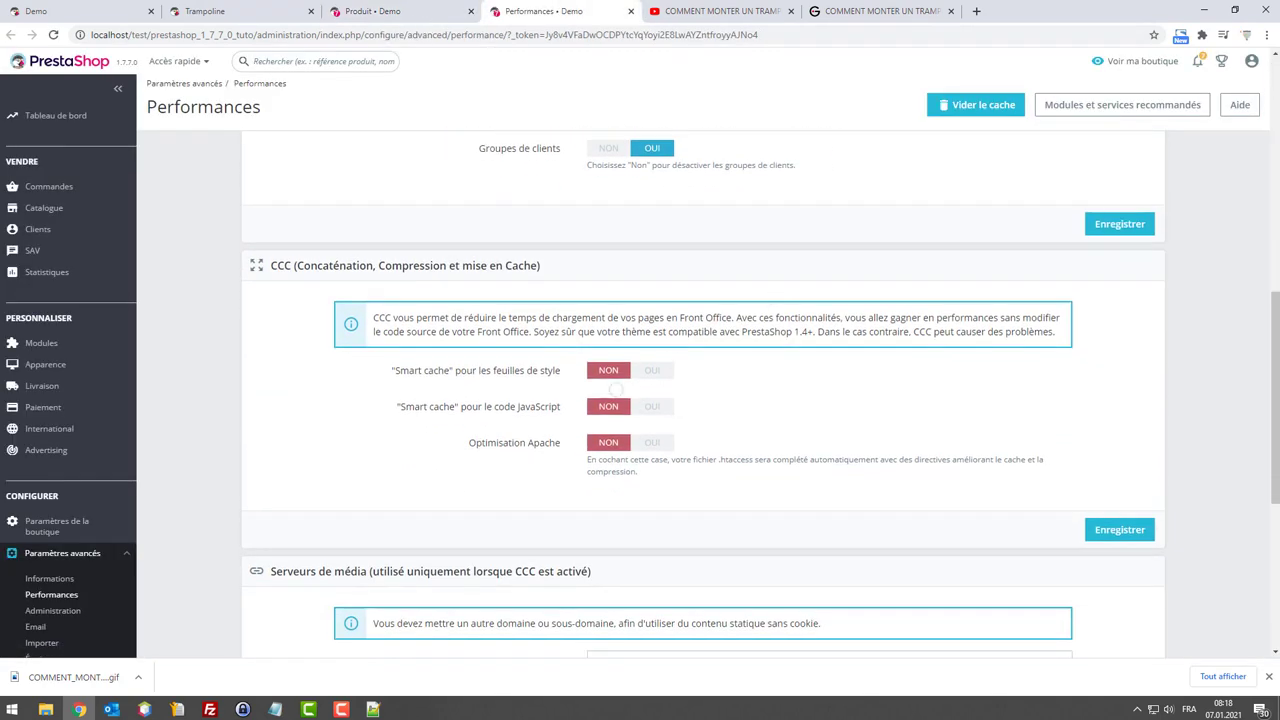
scroll(593, 280, up, 6)
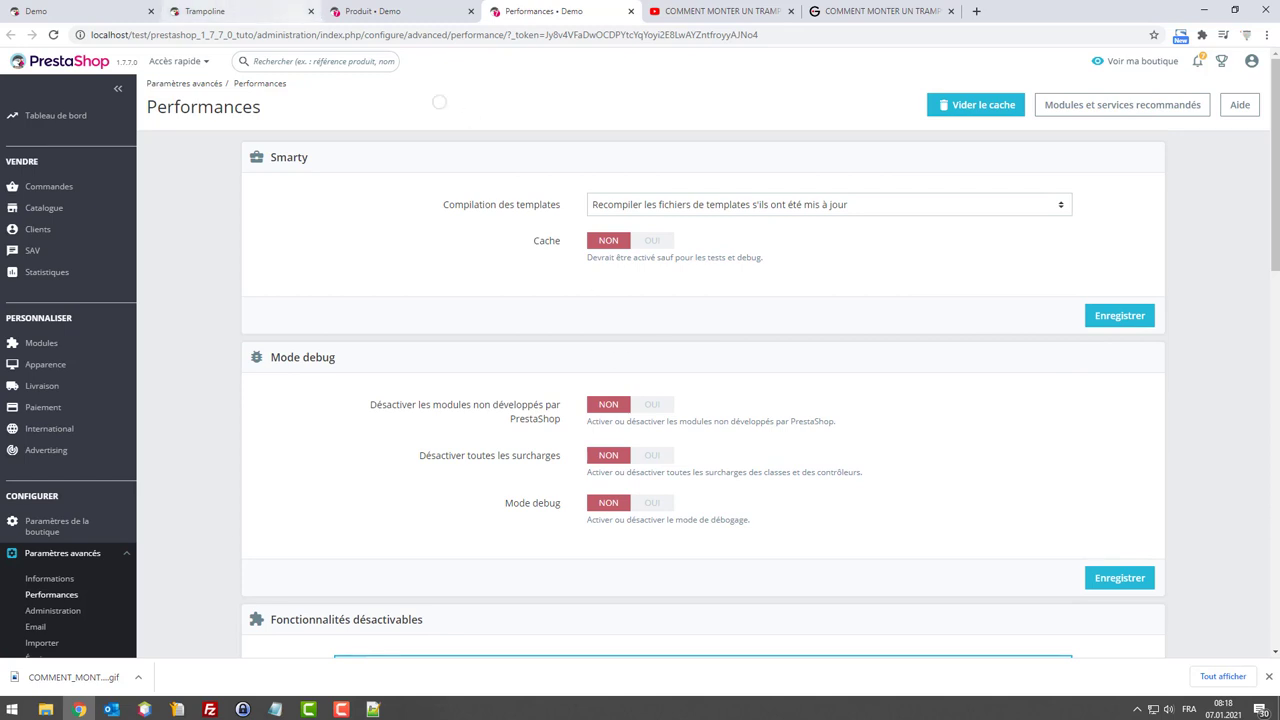
scroll(613, 156, down, 10)
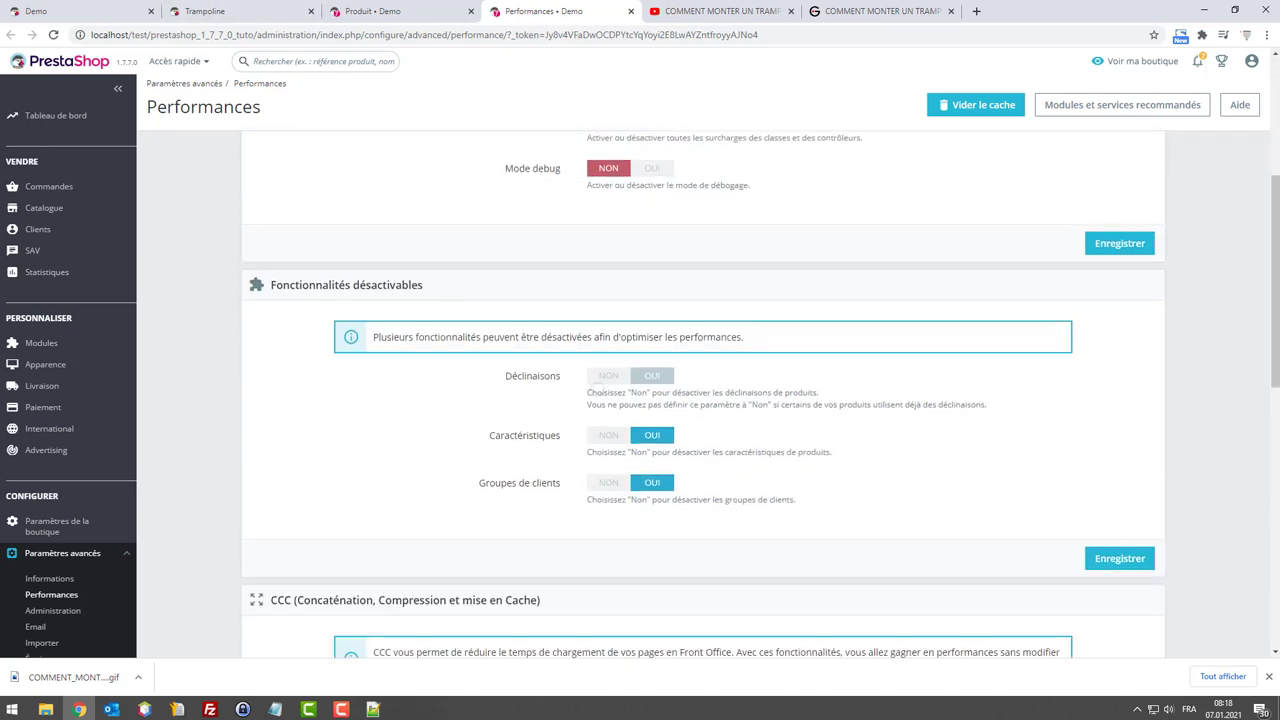
scroll(613, 156, up, 1)
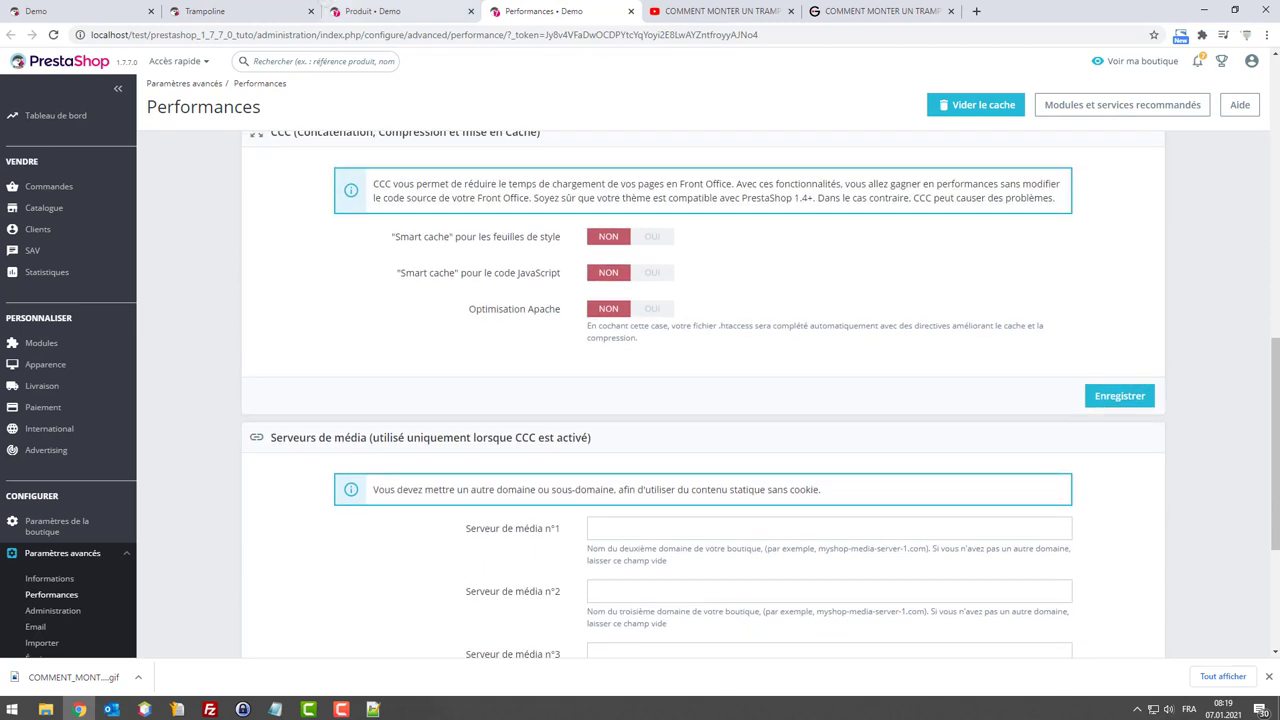
Step: Open the developer tools on the Trampoline product page, turn off mobile device emulation, and enlarge the tools area
click(215, 11)
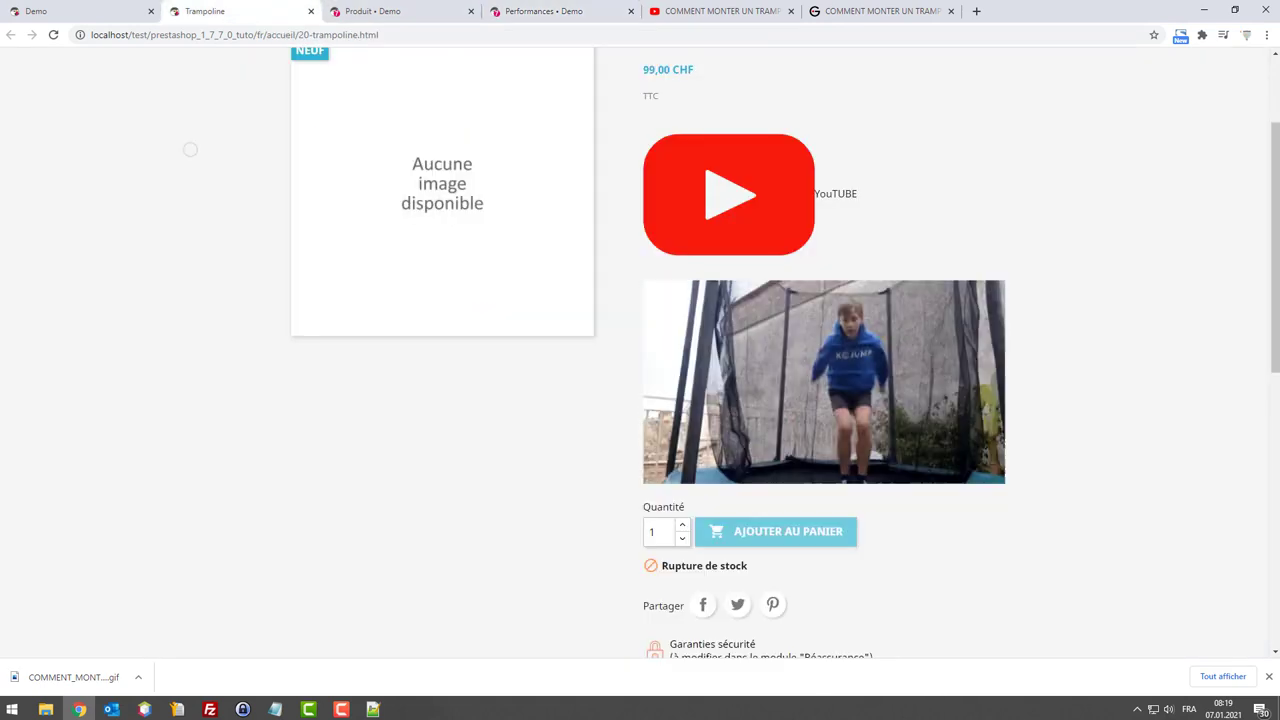
key(F12)
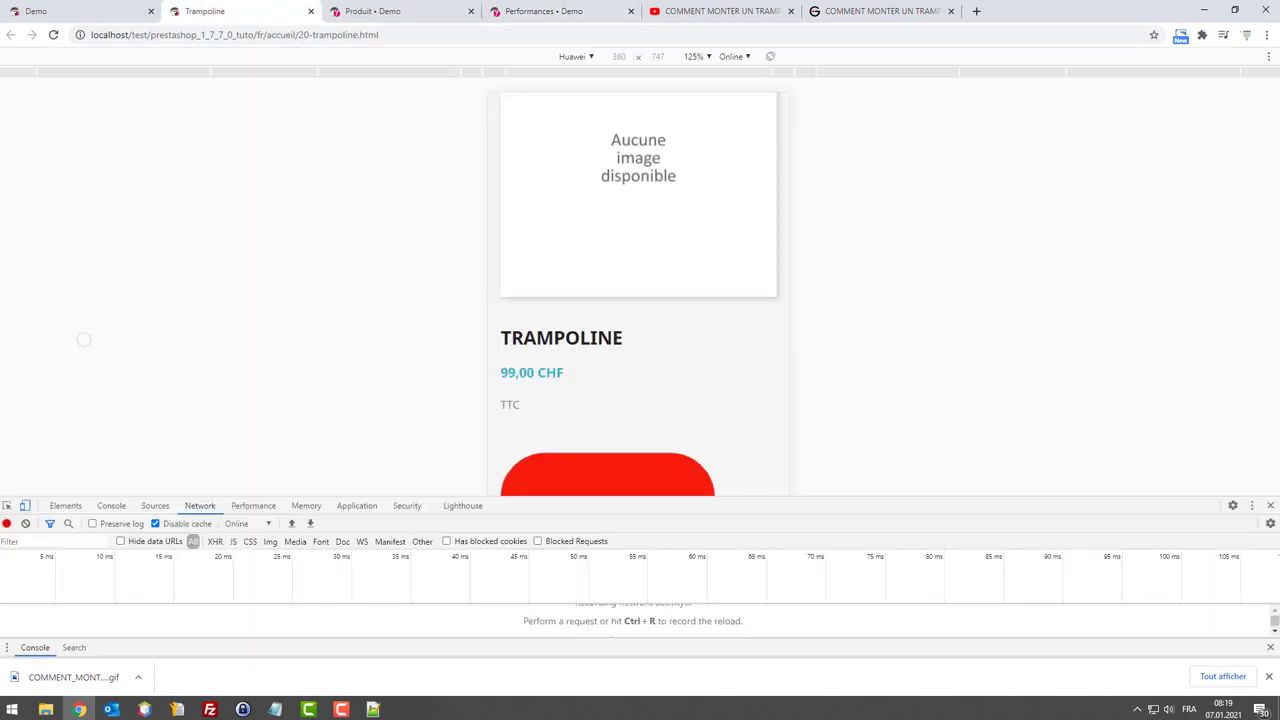
click(25, 505)
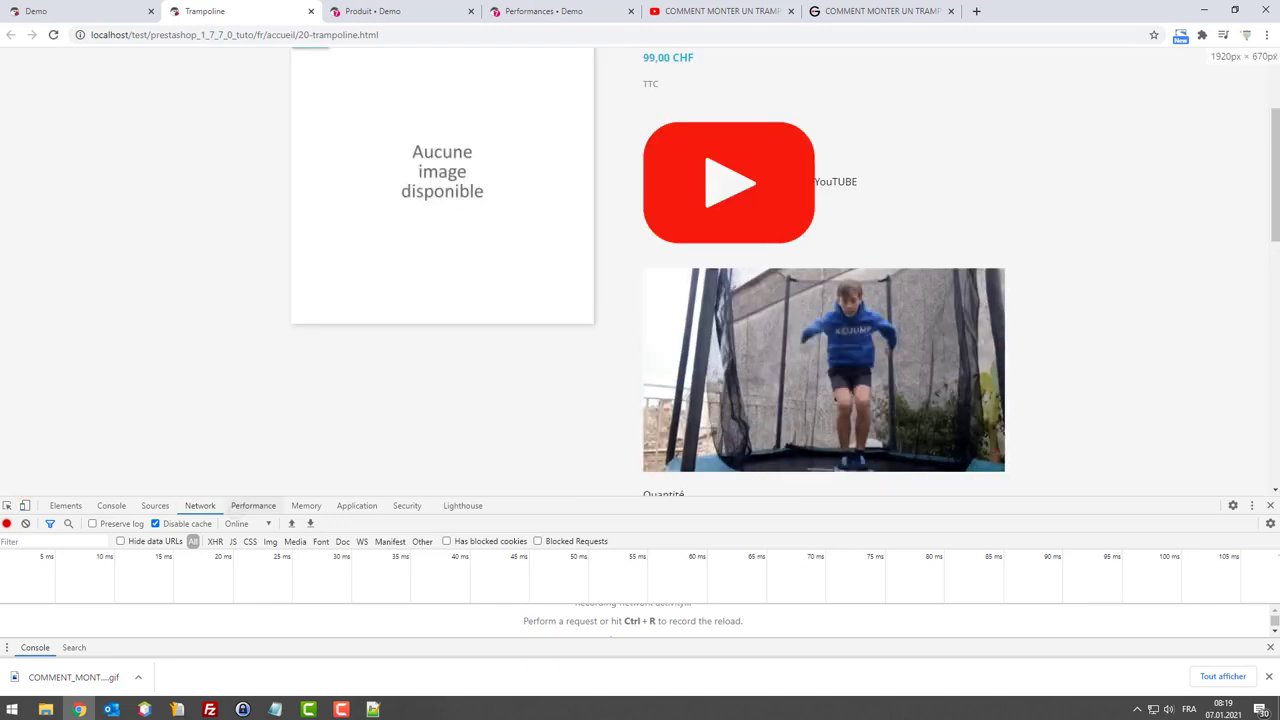
drag(552, 493, 552, 458)
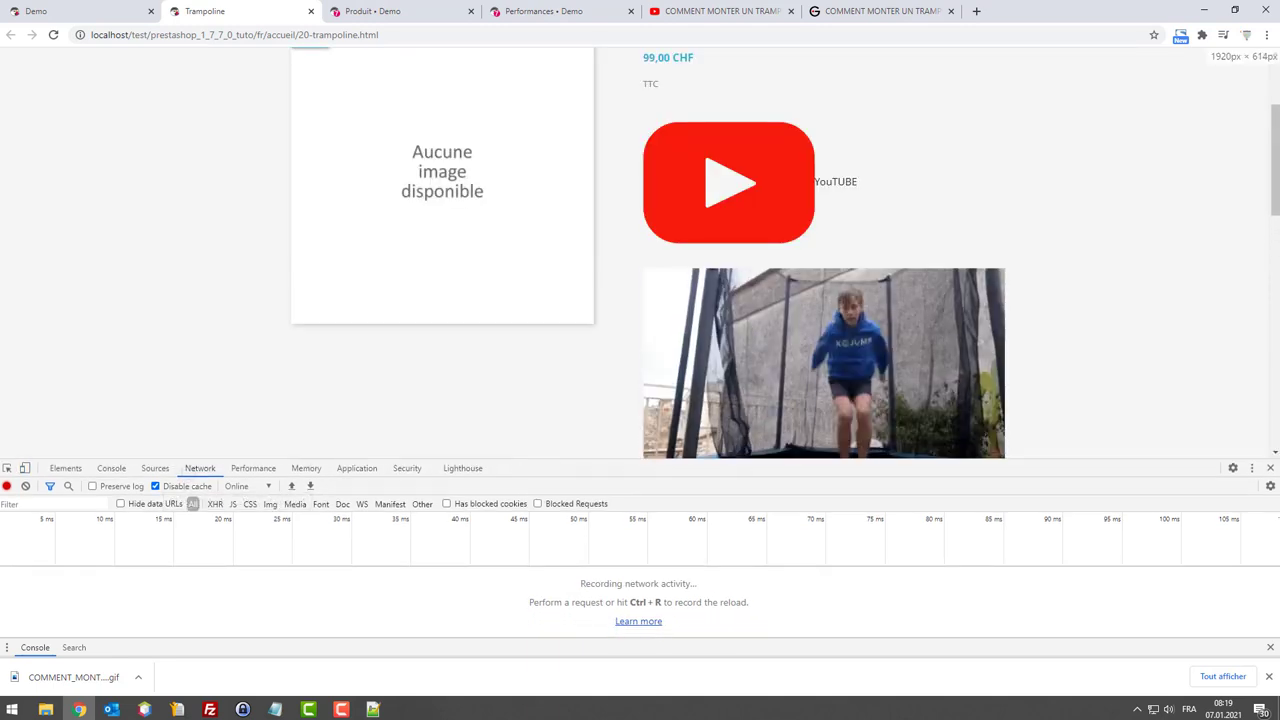
Step: Reload the Trampoline product page and check the styled YouTube block
key(ctrl+r)
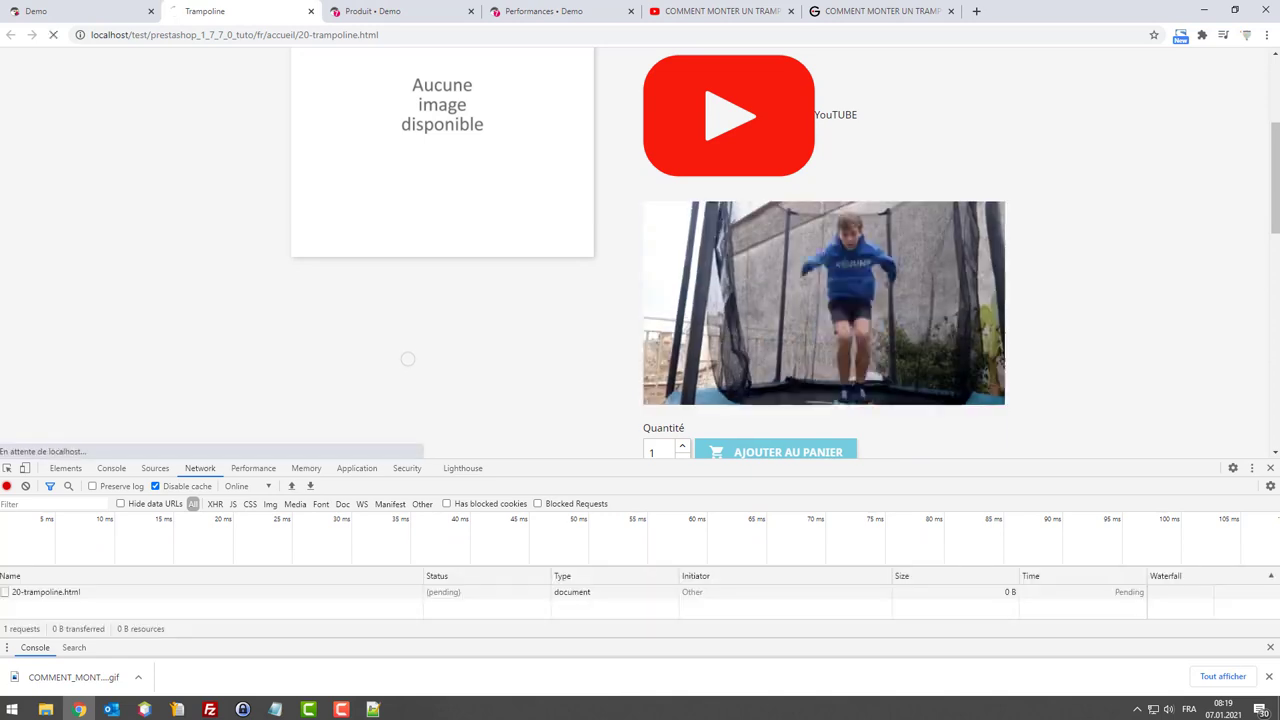
scroll(706, 330, up, 2)
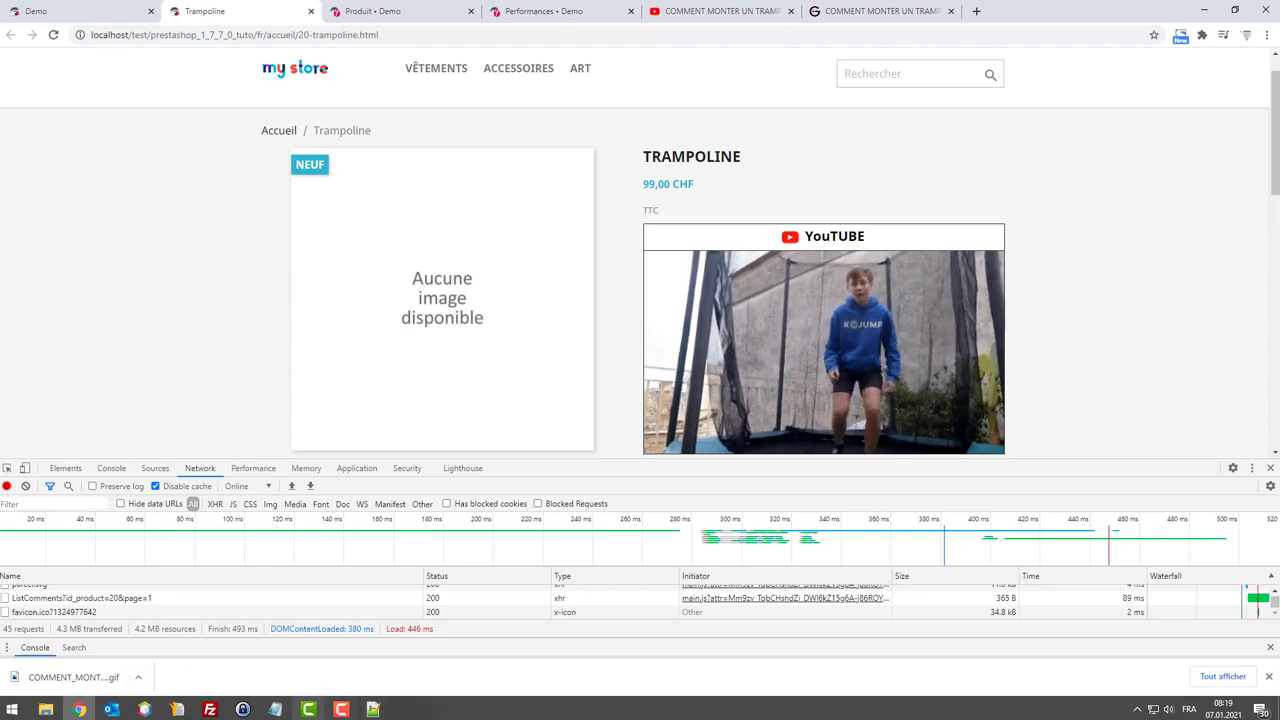
Step: Switch to Notepad++, compare the video_gif and video_gif_title selectors in custom.css with the HTML snippet's ids, and return to Chrome
key(alt+Tab)
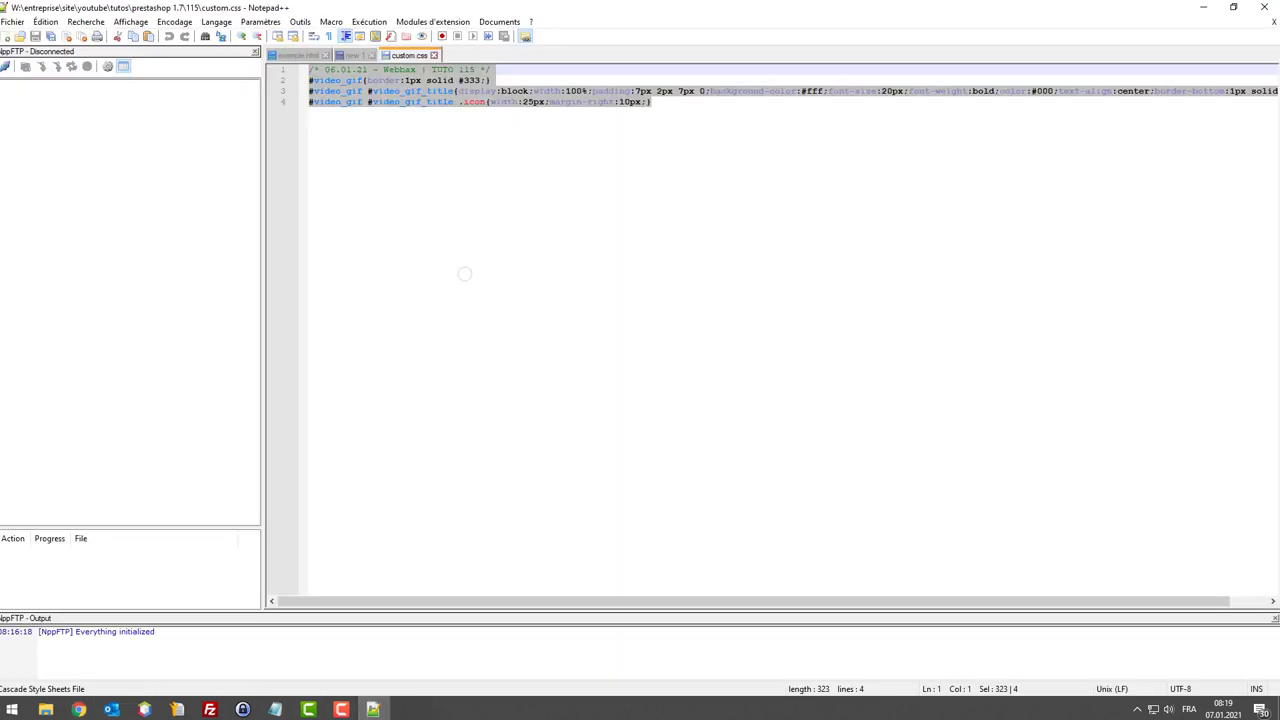
drag(363, 80, 342, 80)
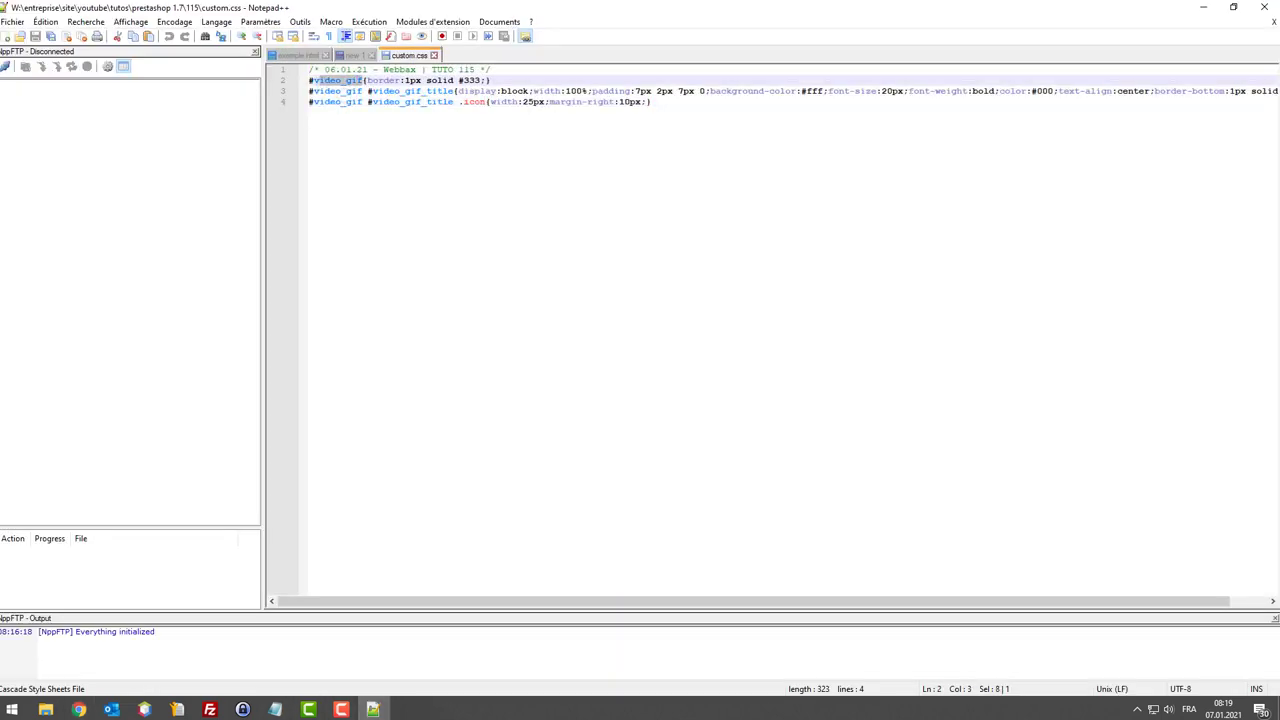
drag(450, 91, 417, 91)
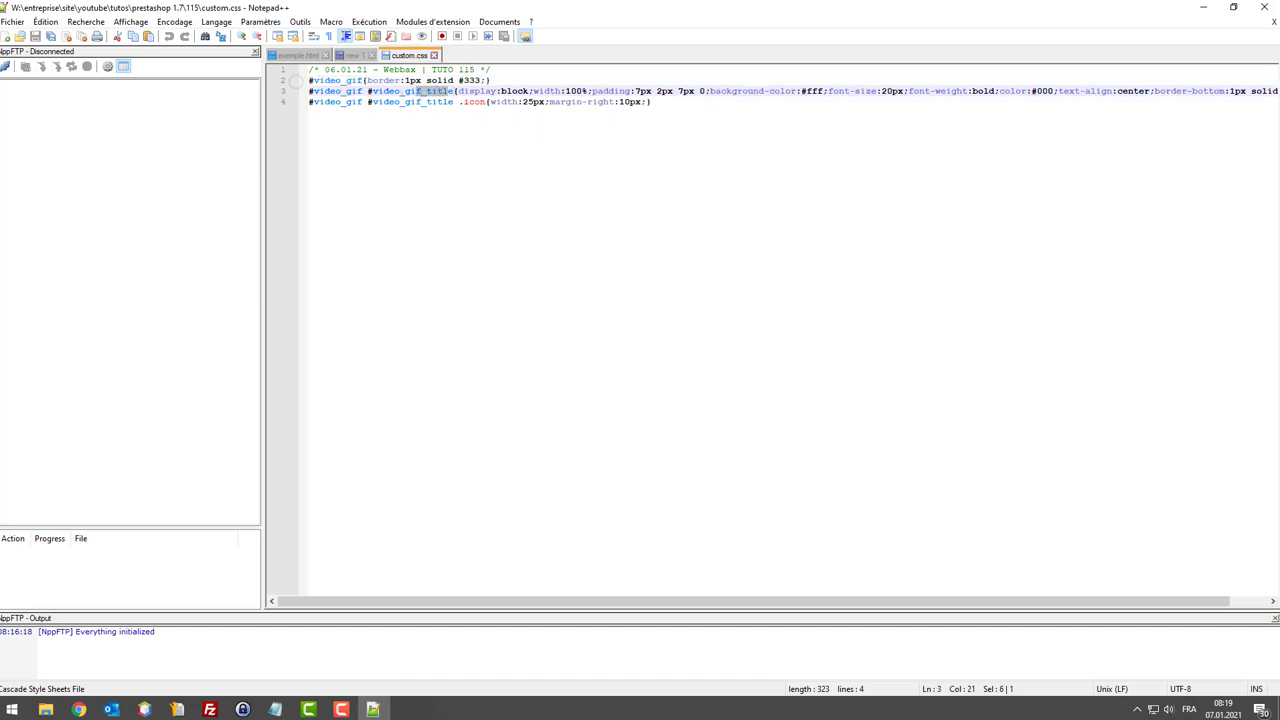
click(354, 56)
click(352, 116)
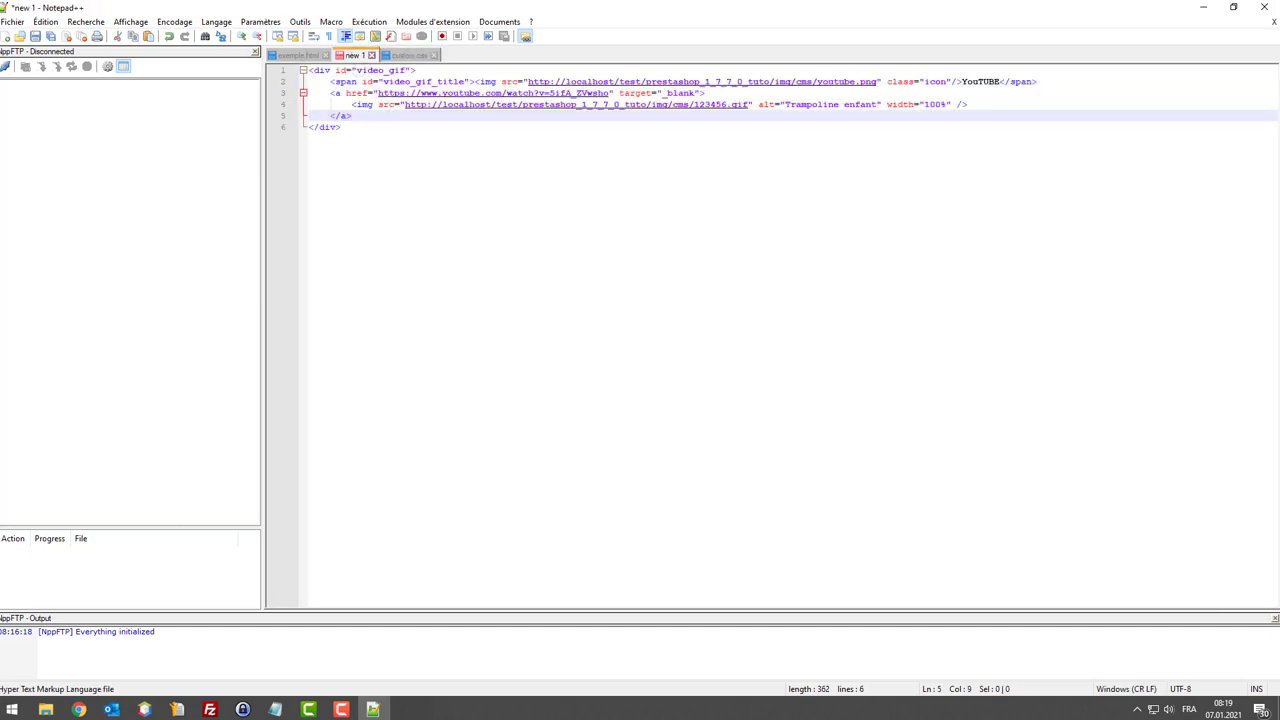
drag(357, 70, 389, 70)
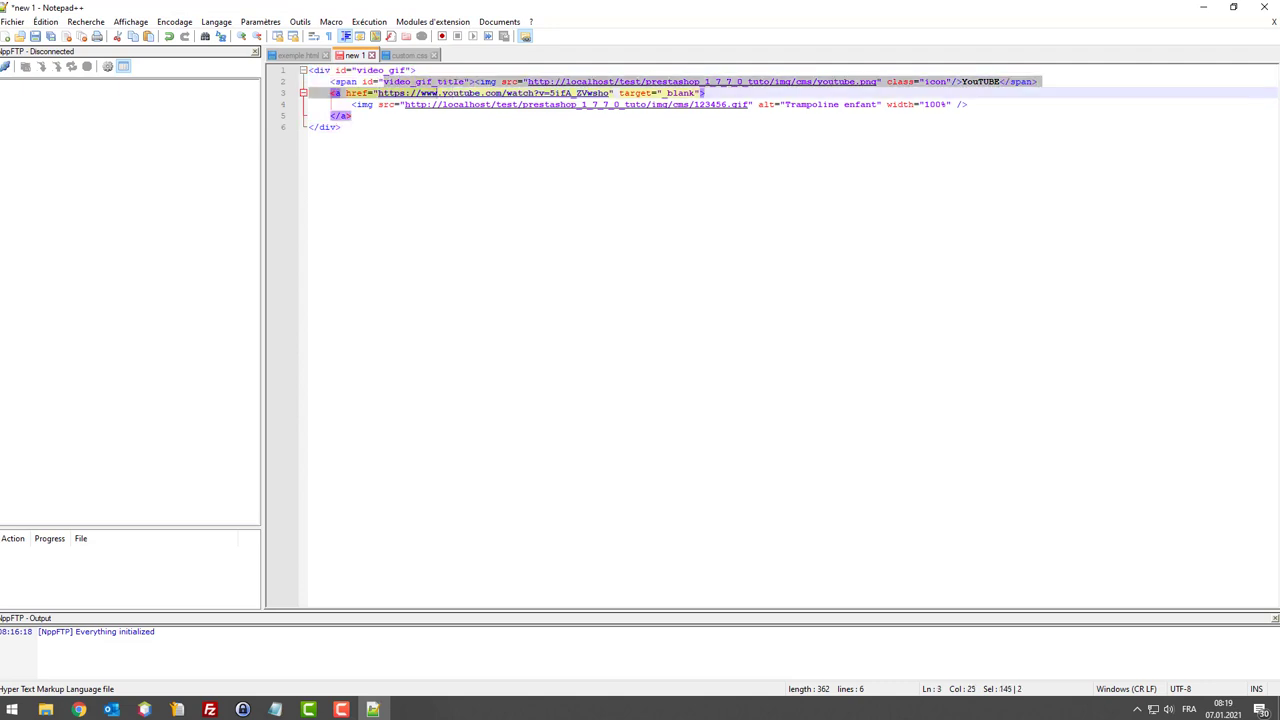
double_click(424, 81)
click(339, 151)
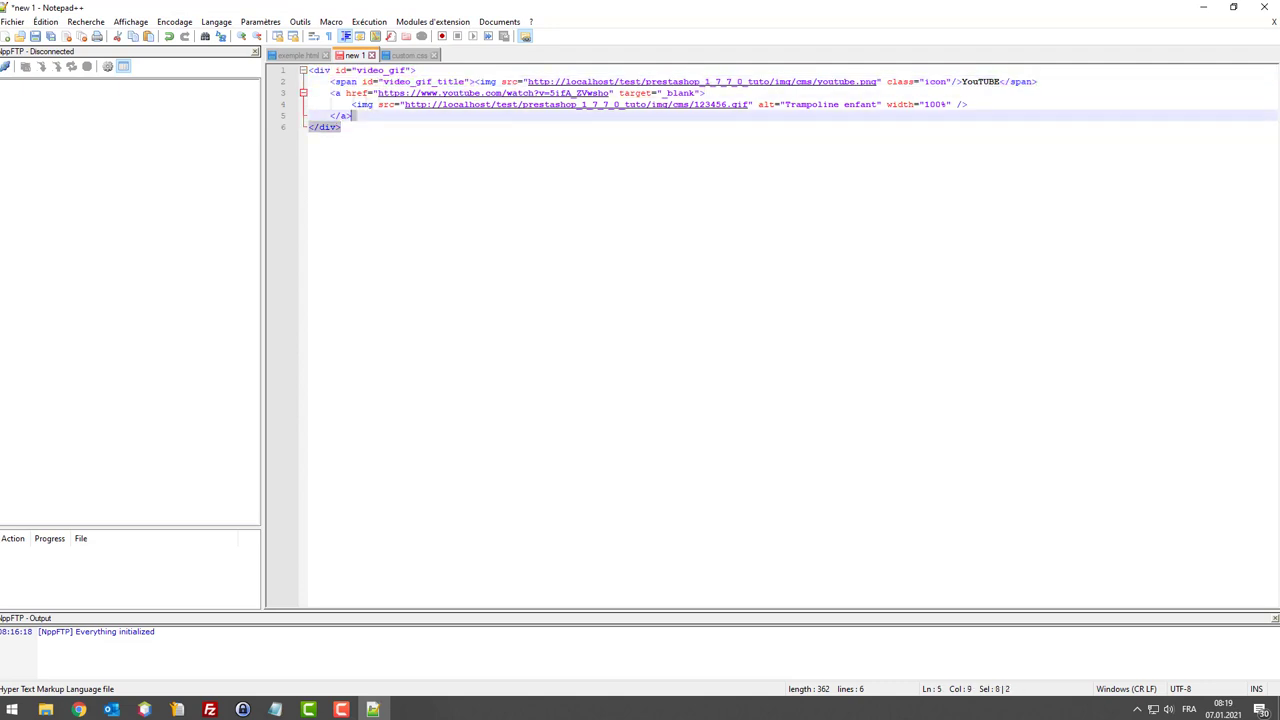
key(ctrl+a)
click(934, 176)
click(1194, 4)
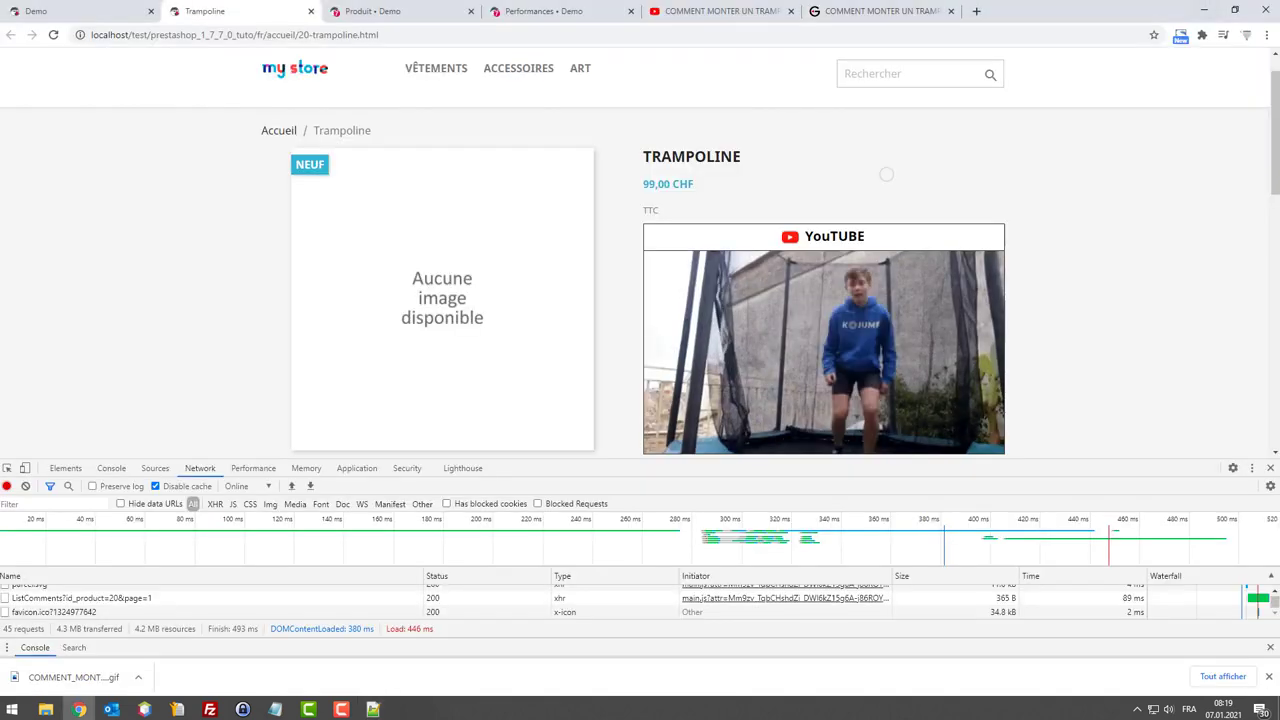
Step: Shrink the developer tools area and examine the YouTube block within the whole Trampoline product page
drag(1184, 457, 1194, 555)
scroll(1103, 443, down, 3)
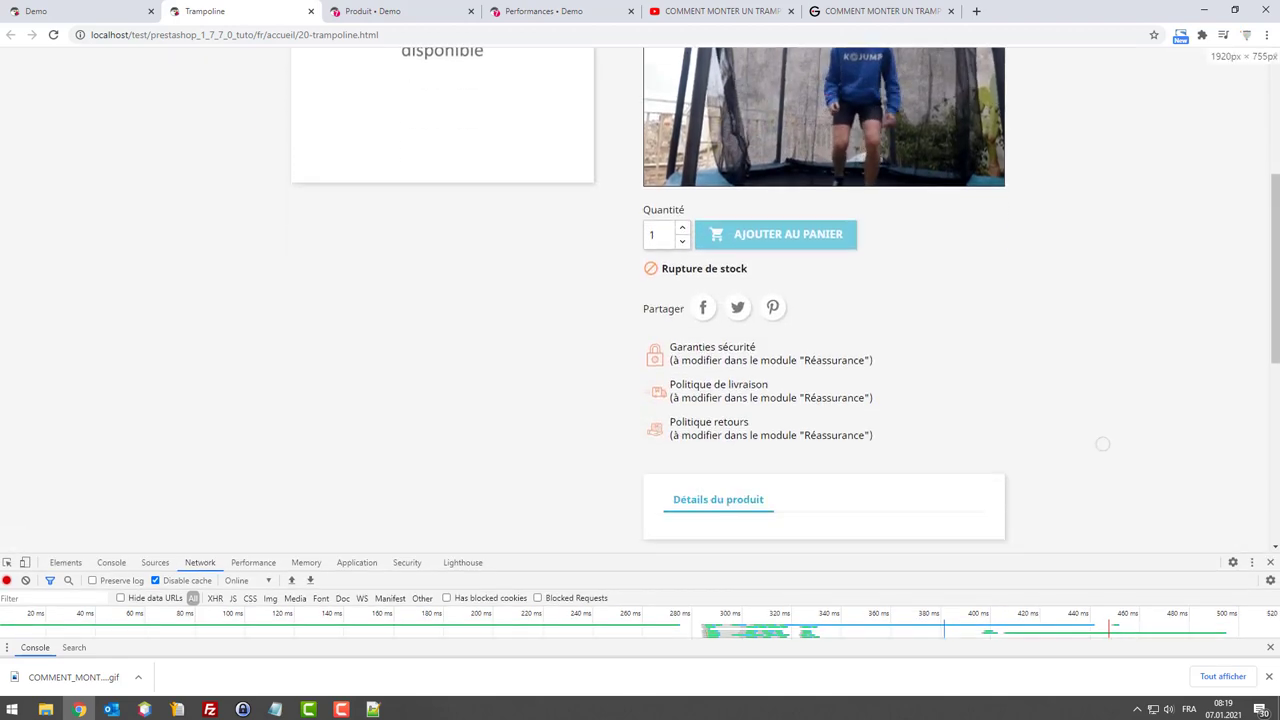
scroll(1097, 429, up, 3)
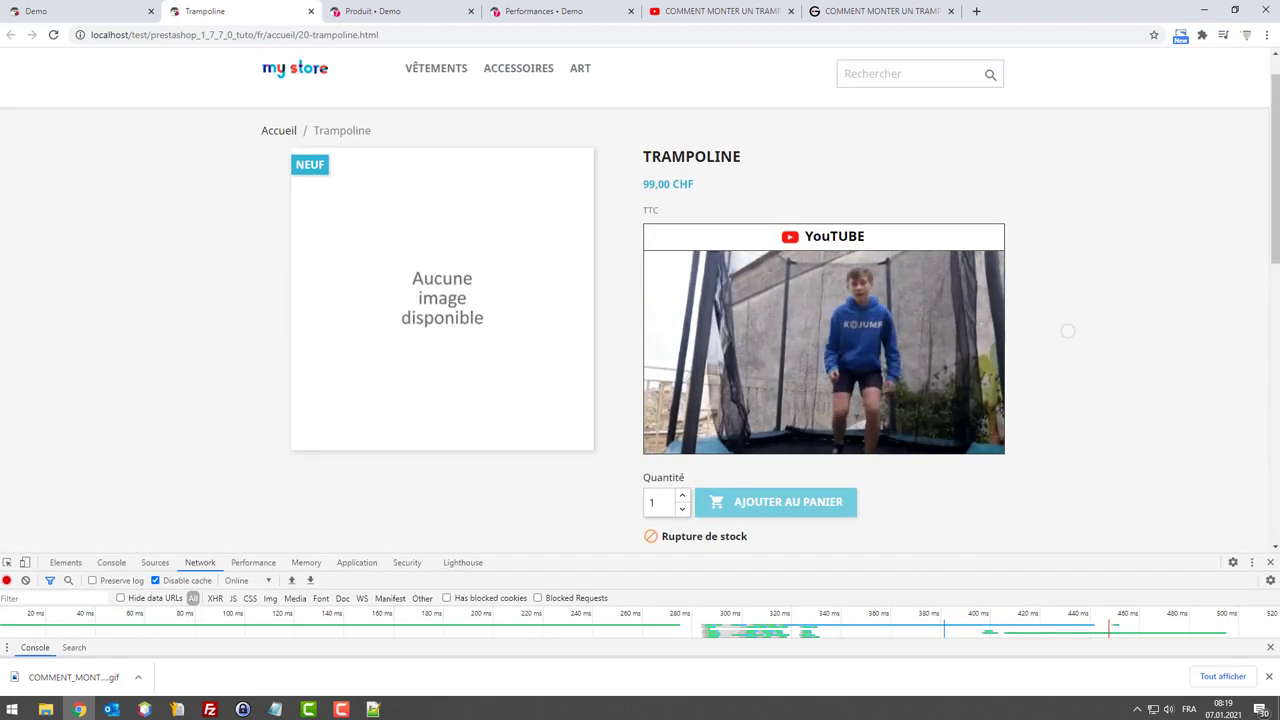
scroll(1090, 366, down, 5)
scroll(1060, 360, up, 5)
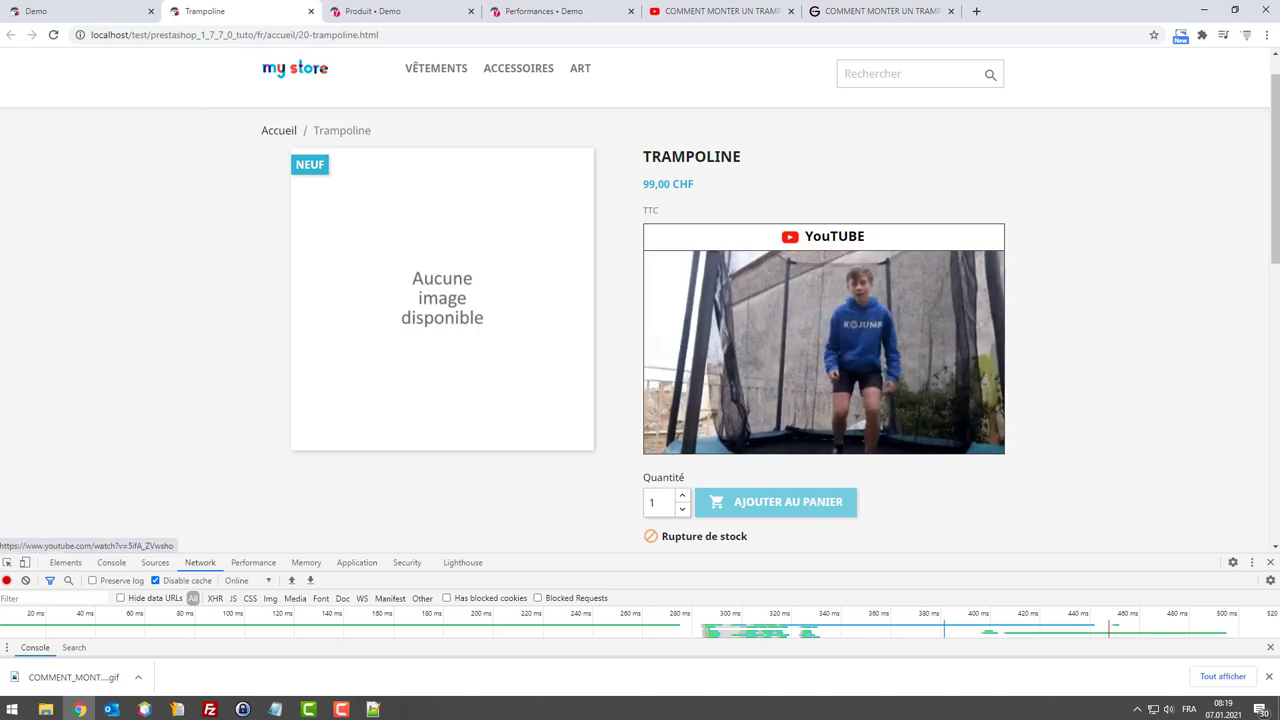
scroll(1020, 253, up, 1)
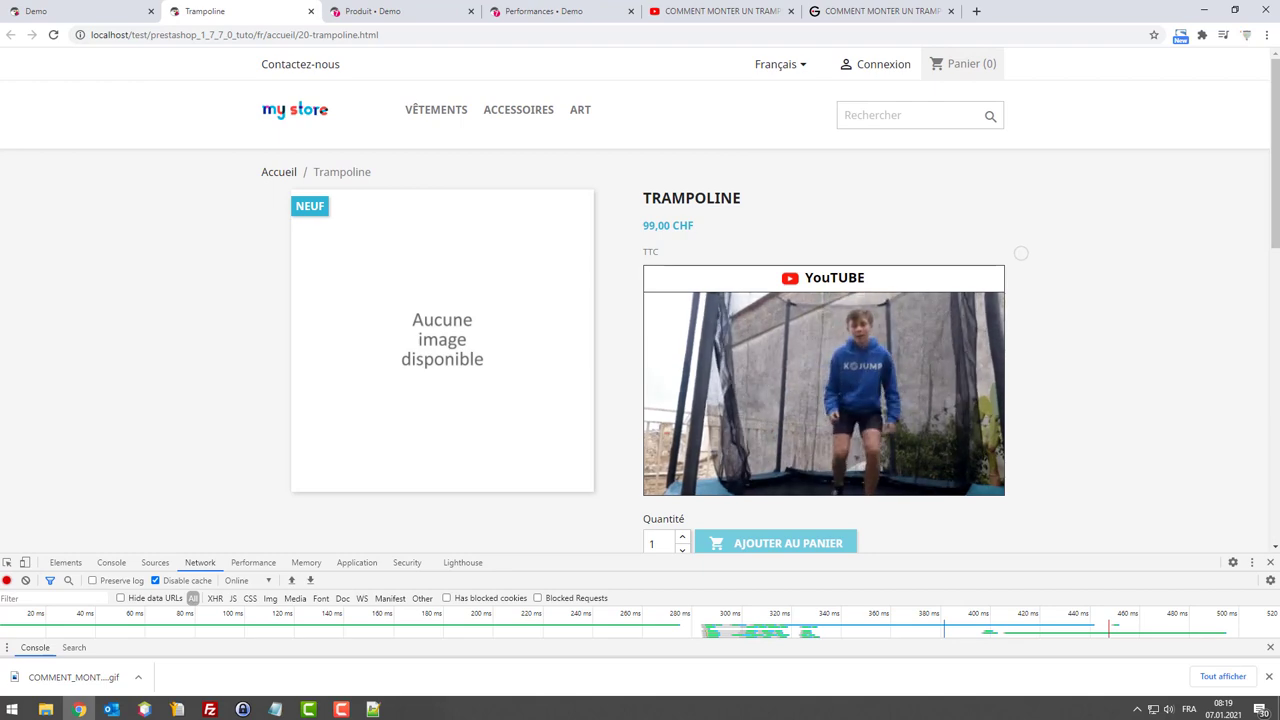
Step: Test the trampoline GIF's link by opening its YouTube video, and close the tab it opens
click(908, 349)
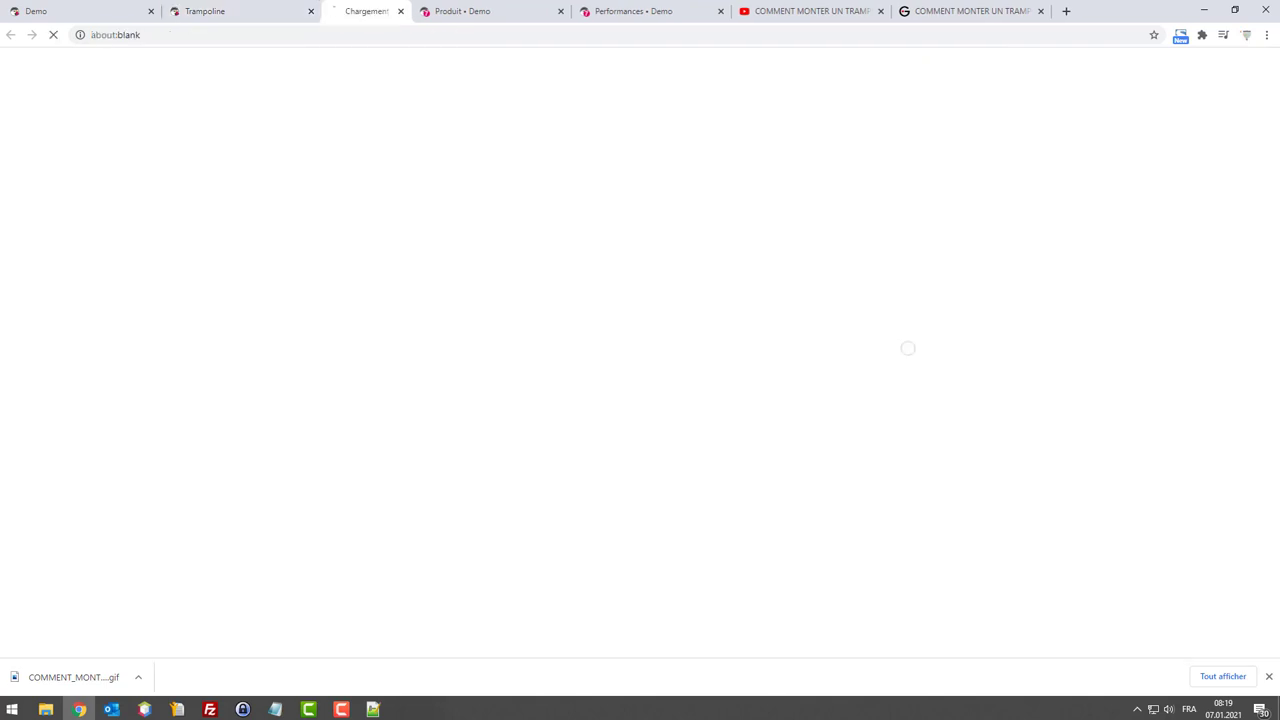
key(ctrl+w)
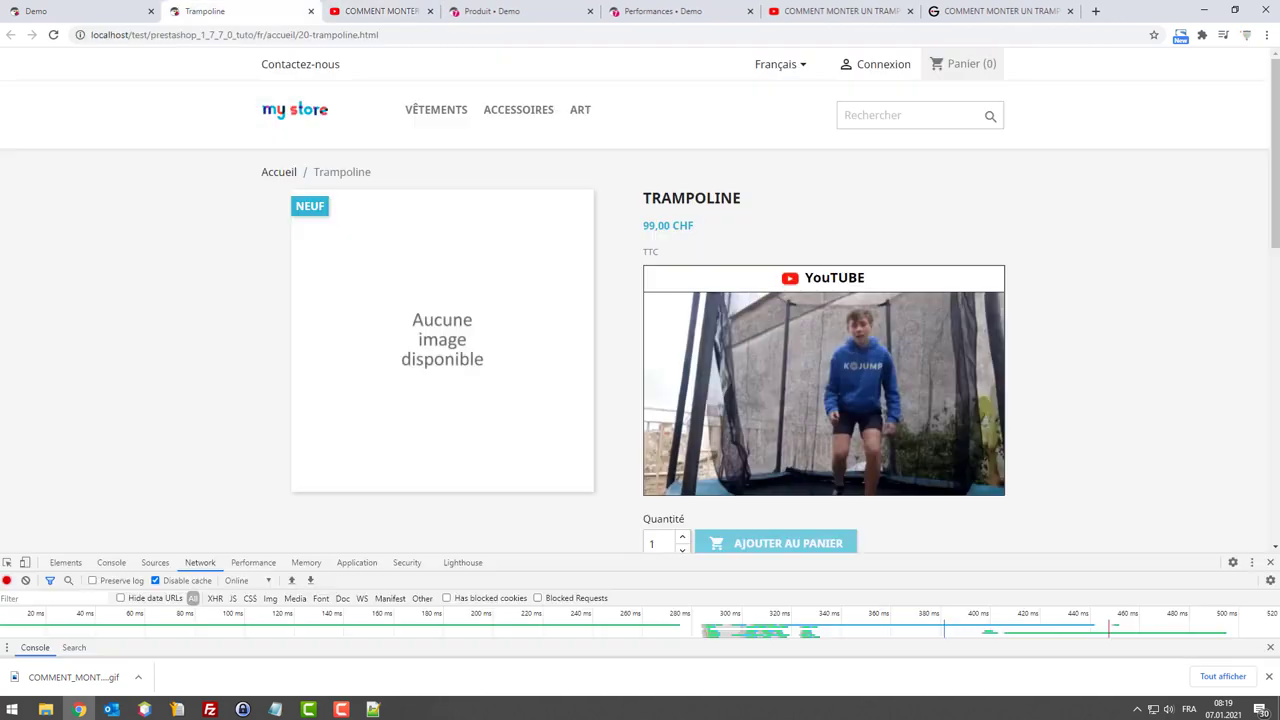
scroll(1116, 344, down, 1)
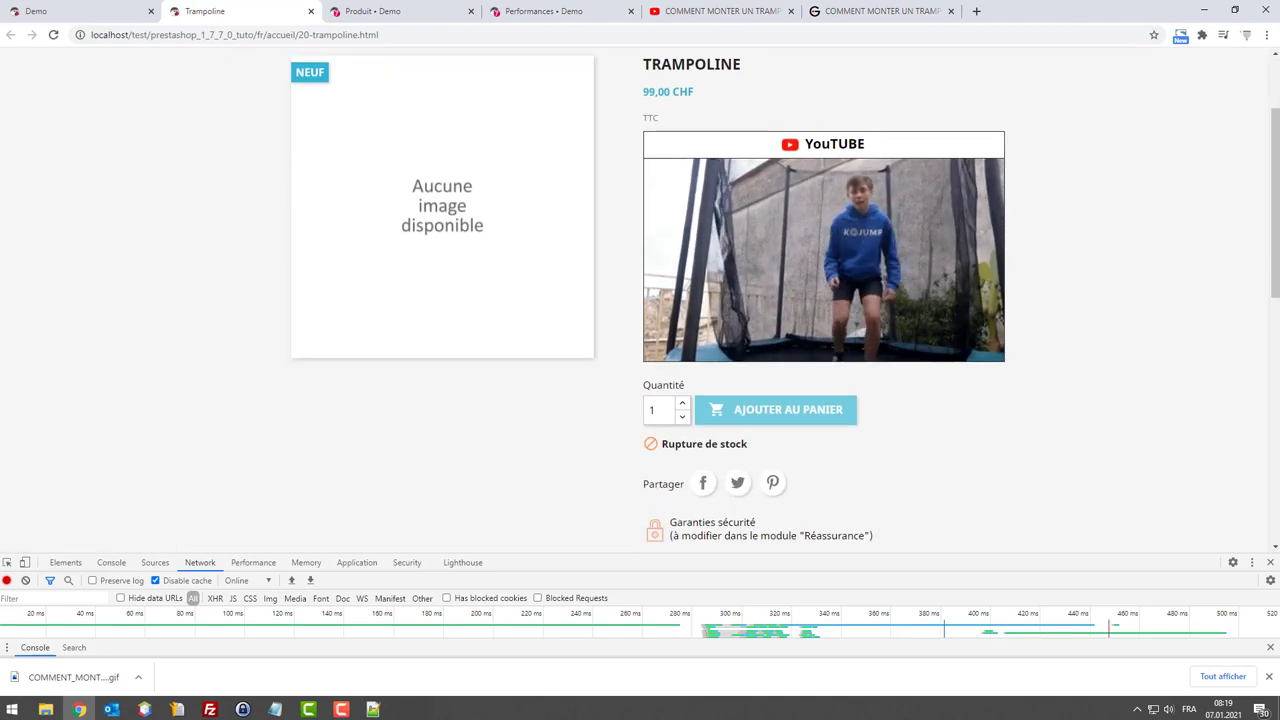
Step: Open the CodePen pen xyyqjg (jquery popup css with youtube video) in a new tab and place it beside the Trampoline tab
key(alt+Tab)
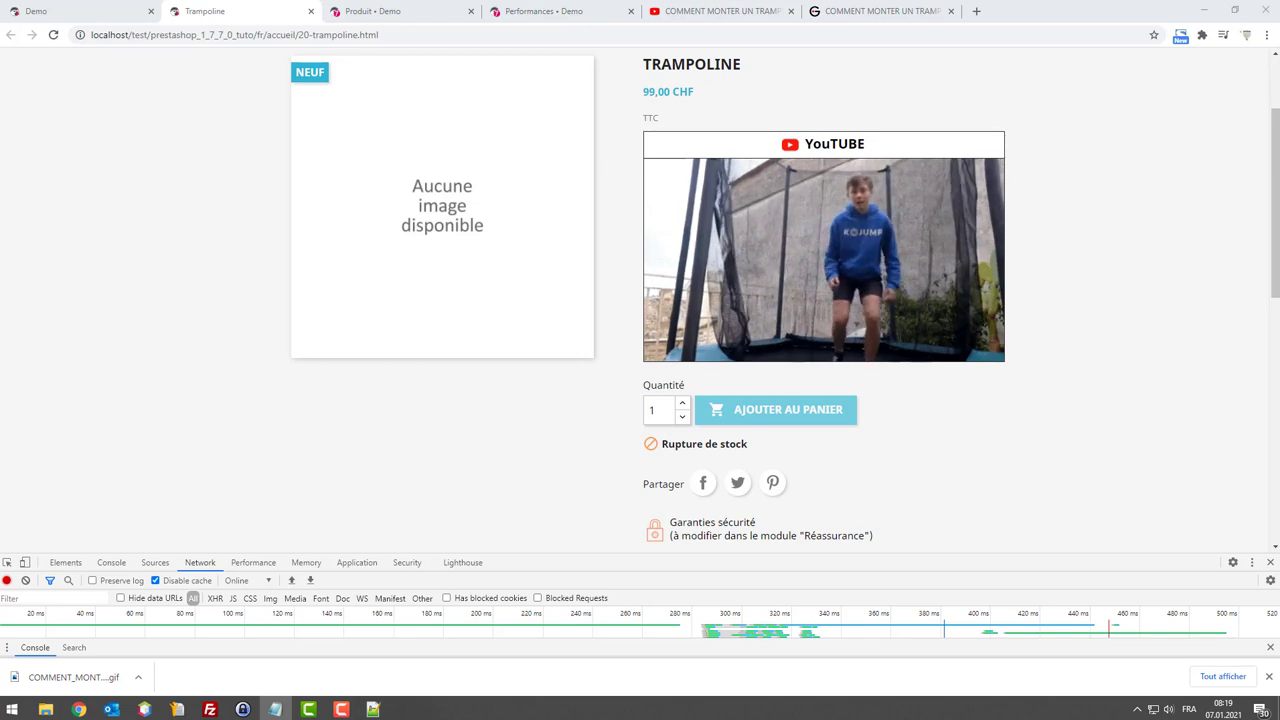
click(79, 342)
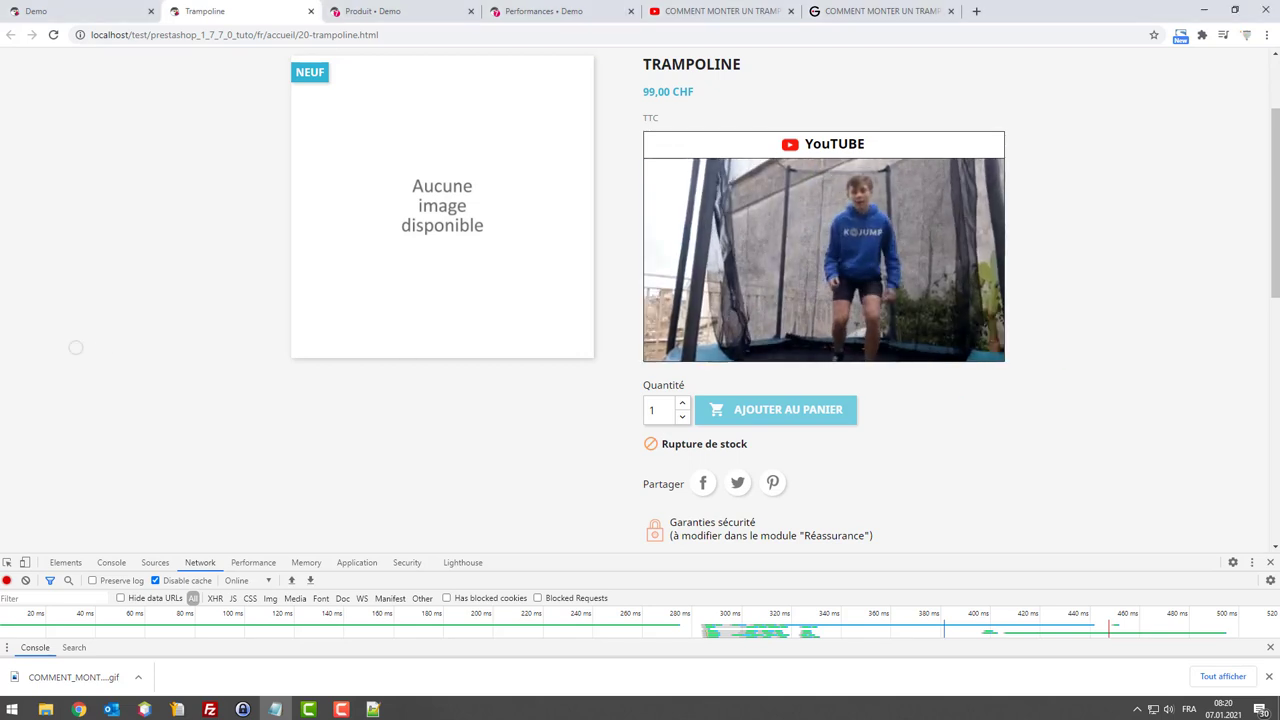
key(ctrl+t)
text(https://codepen.io/ksuttapakti/pen/xyyqjg)
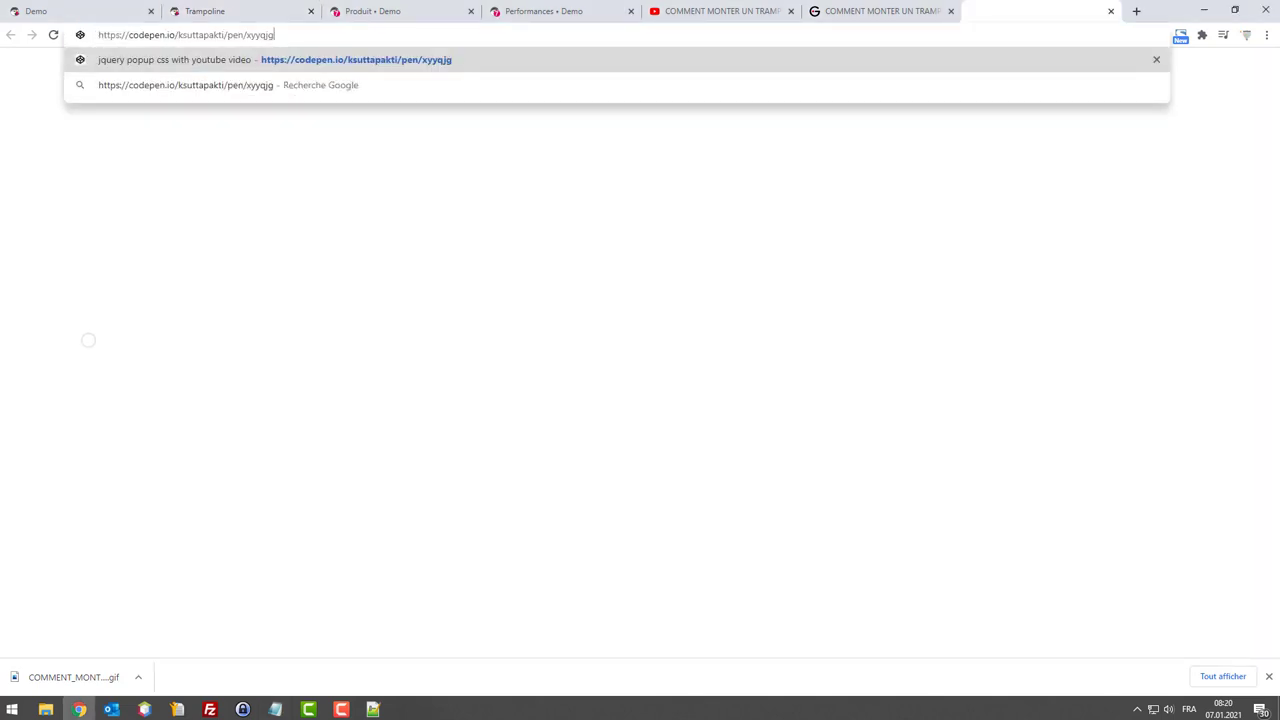
key(Return)
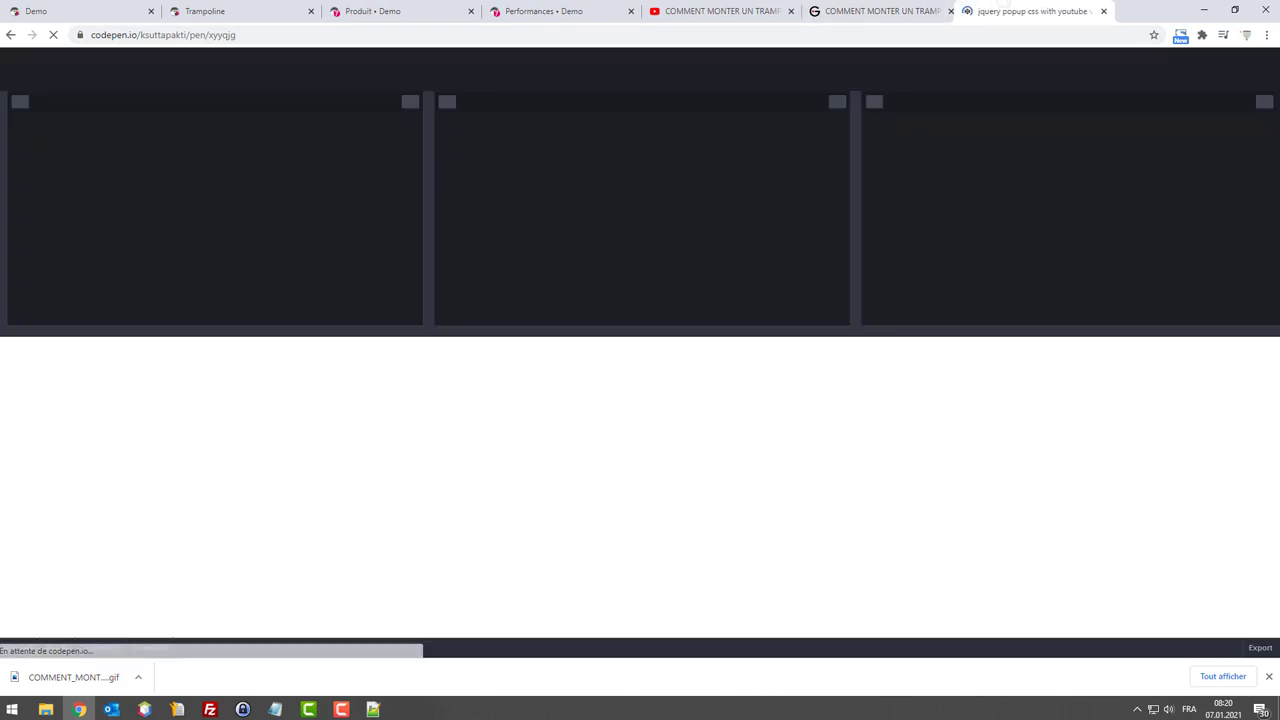
drag(1026, 9, 386, 6)
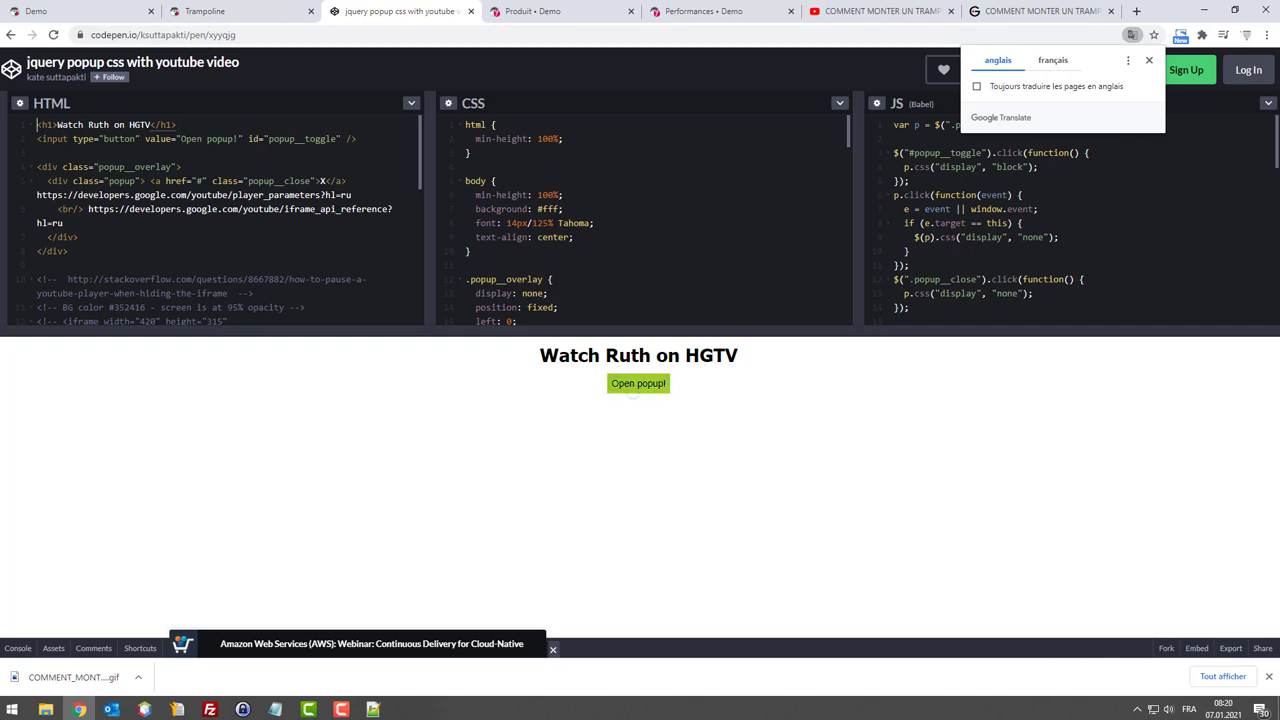
Step: Test the pen's popup by opening it and playing its video, and reload the pen and open the popup again
click(638, 384)
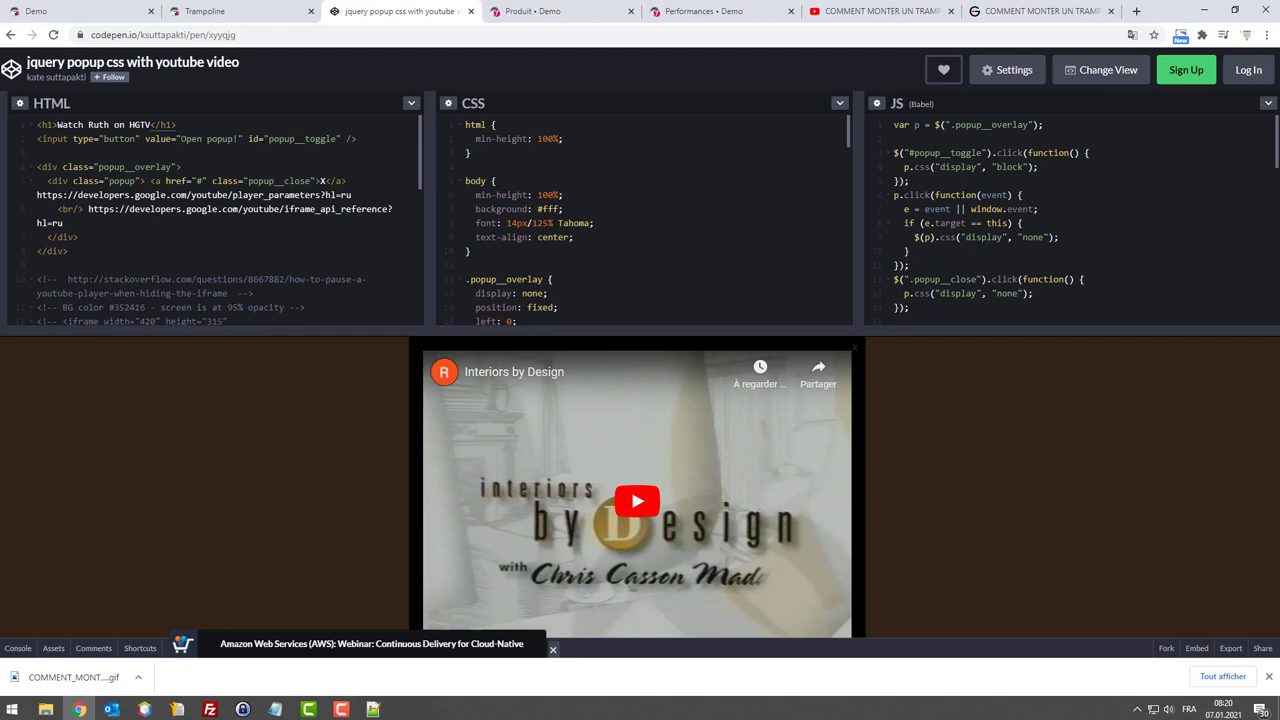
click(637, 500)
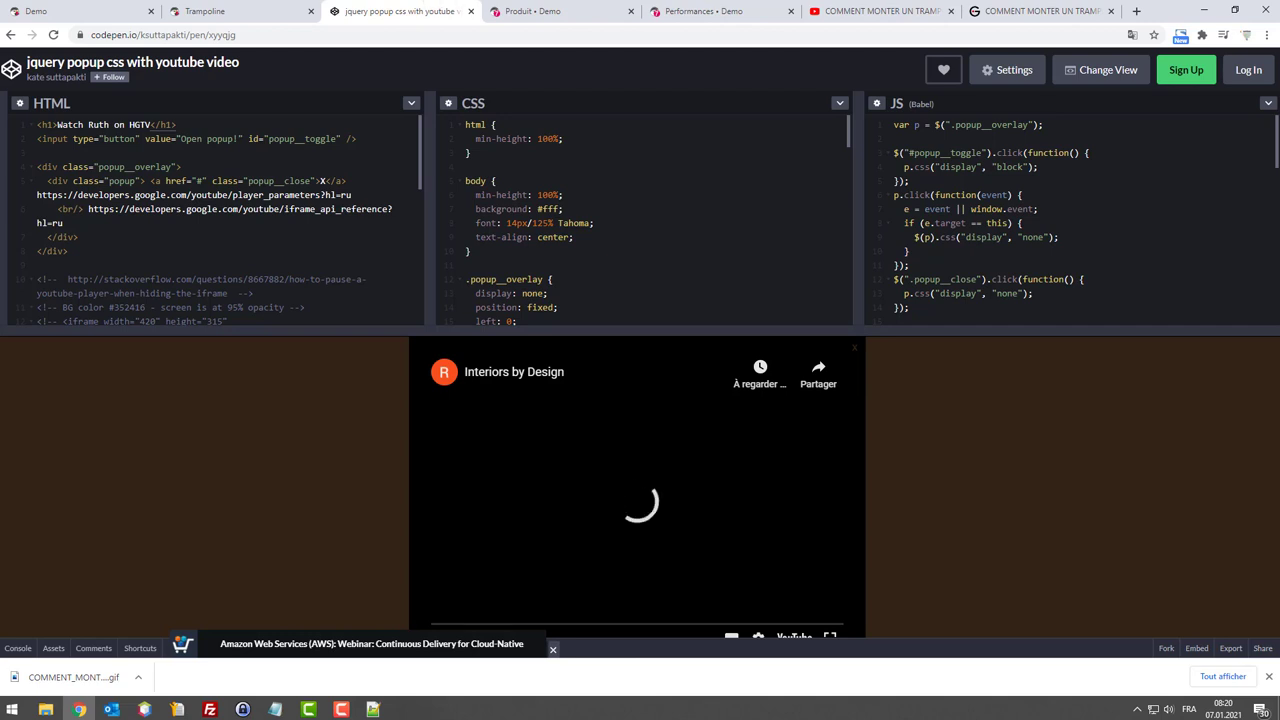
click(497, 38)
key(Return)
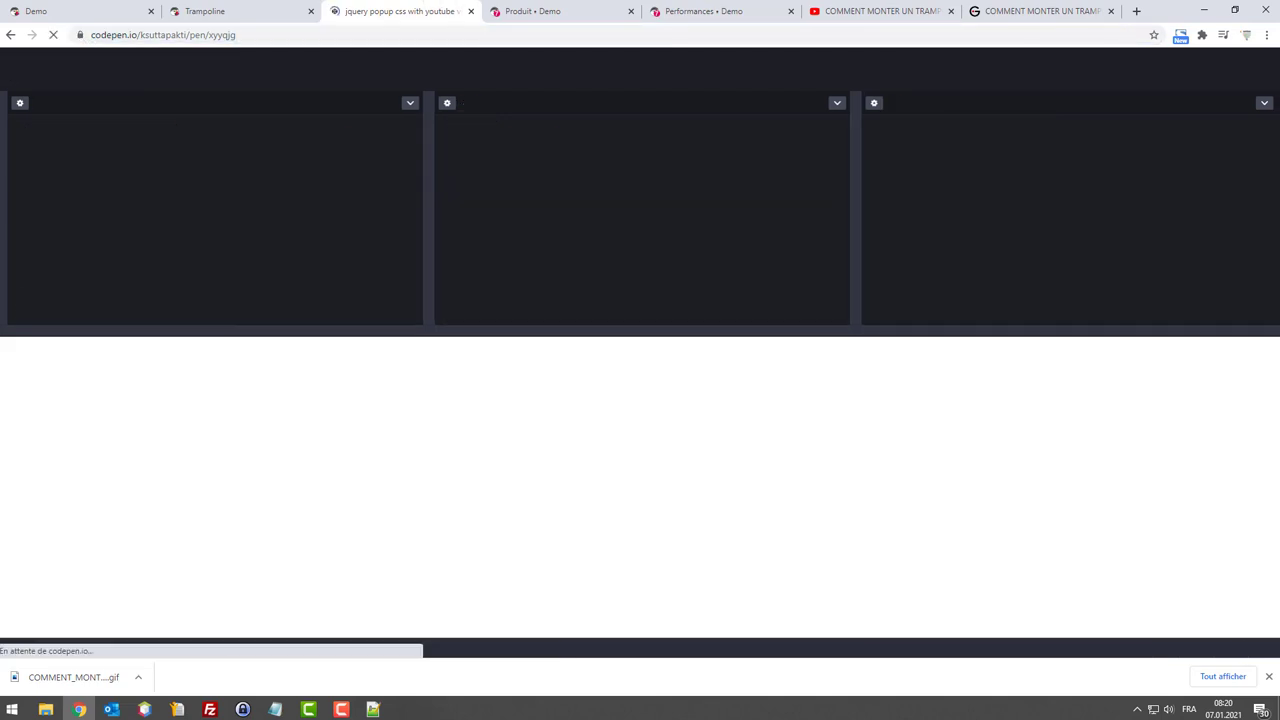
click(638, 384)
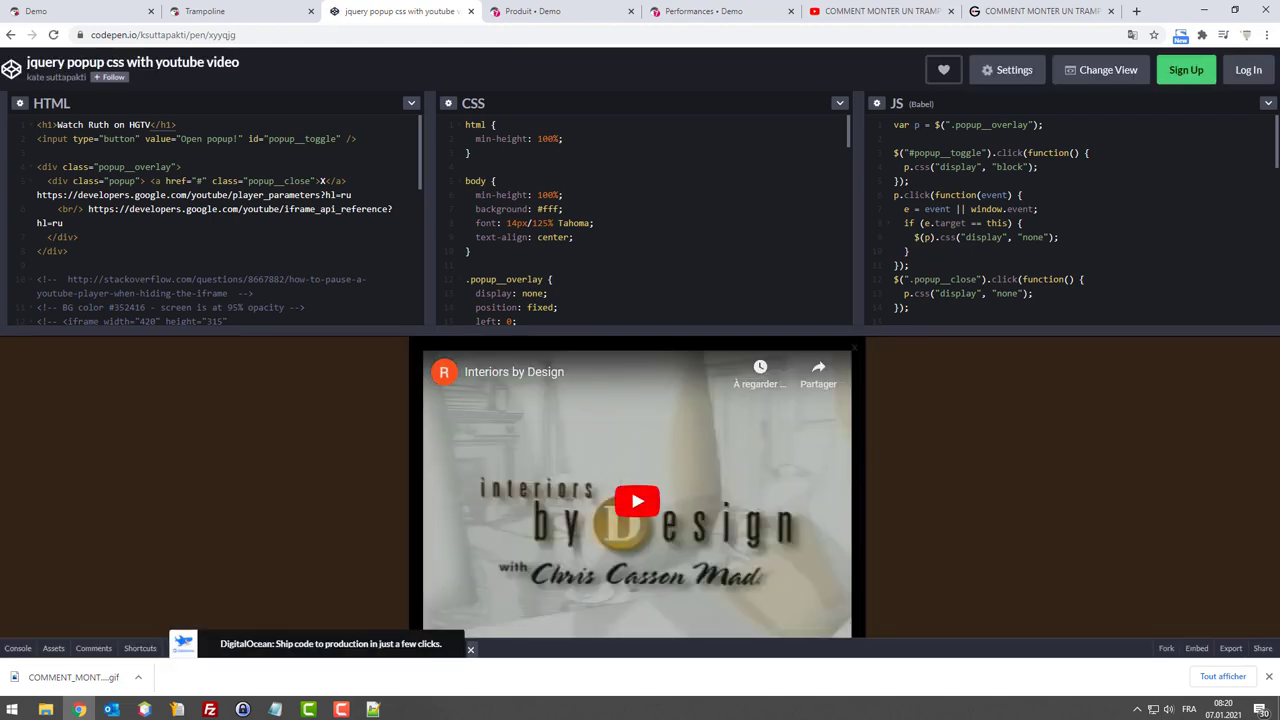
Step: Compare the Trampoline product page with the CodePen popup example and its CSS and JS code
click(250, 12)
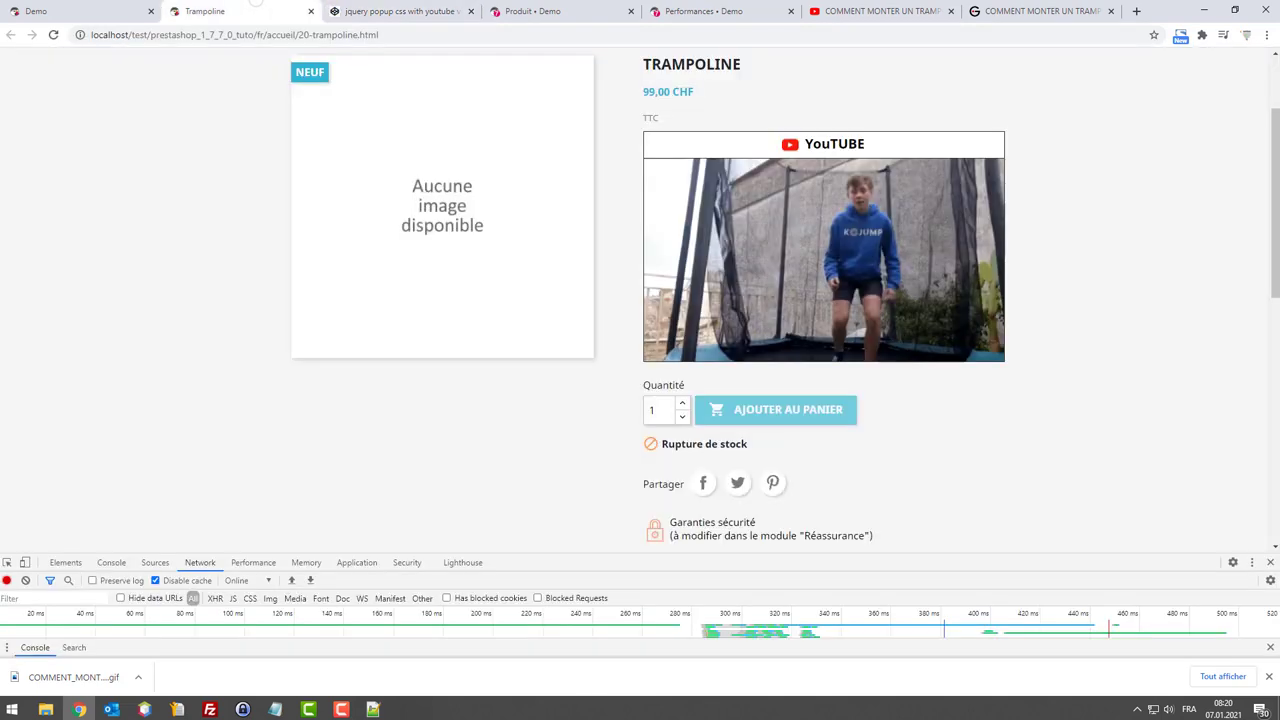
click(400, 12)
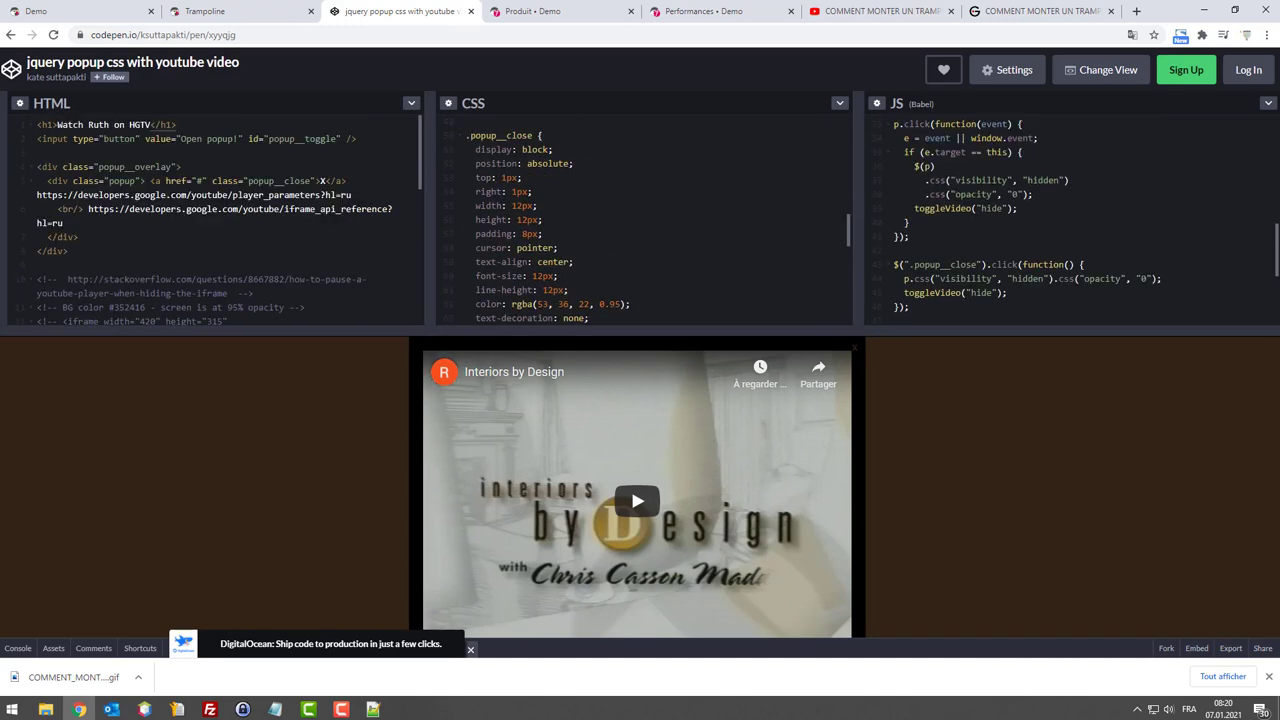
click(262, 13)
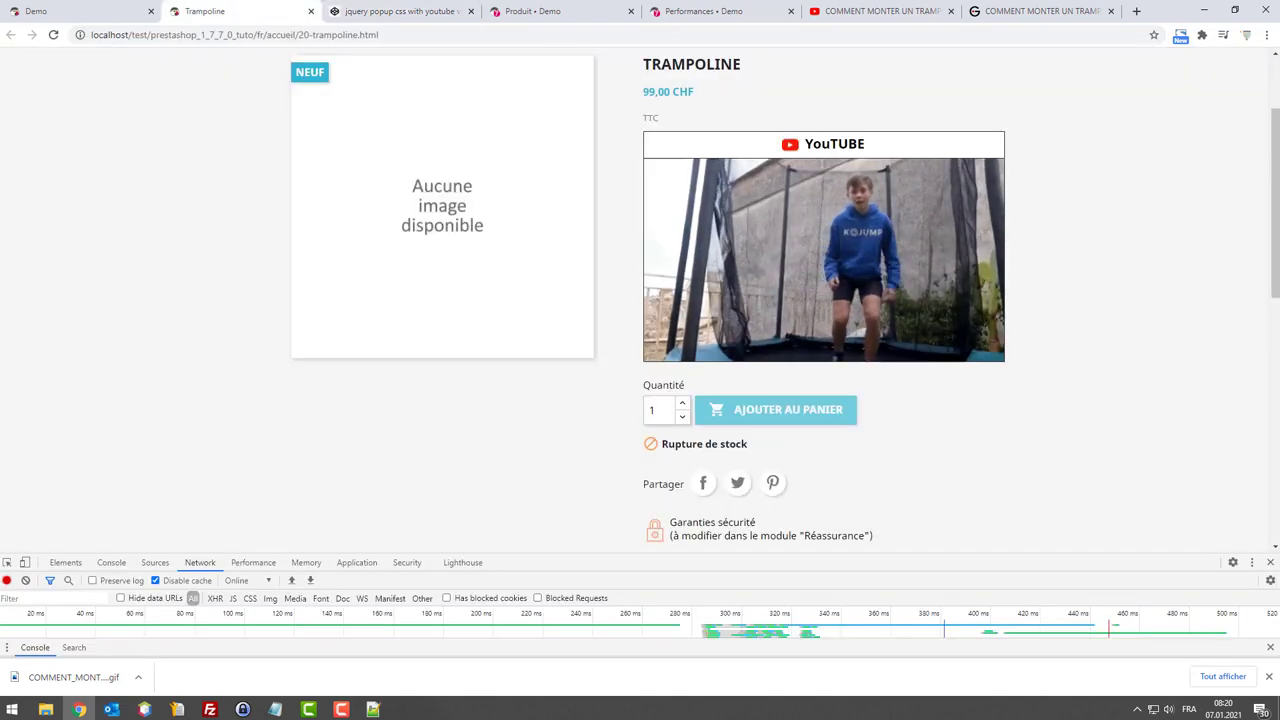
Step: Open the YouTube video from the product's GIF twice more, closing its tab each time, and review the finished block
click(823, 250)
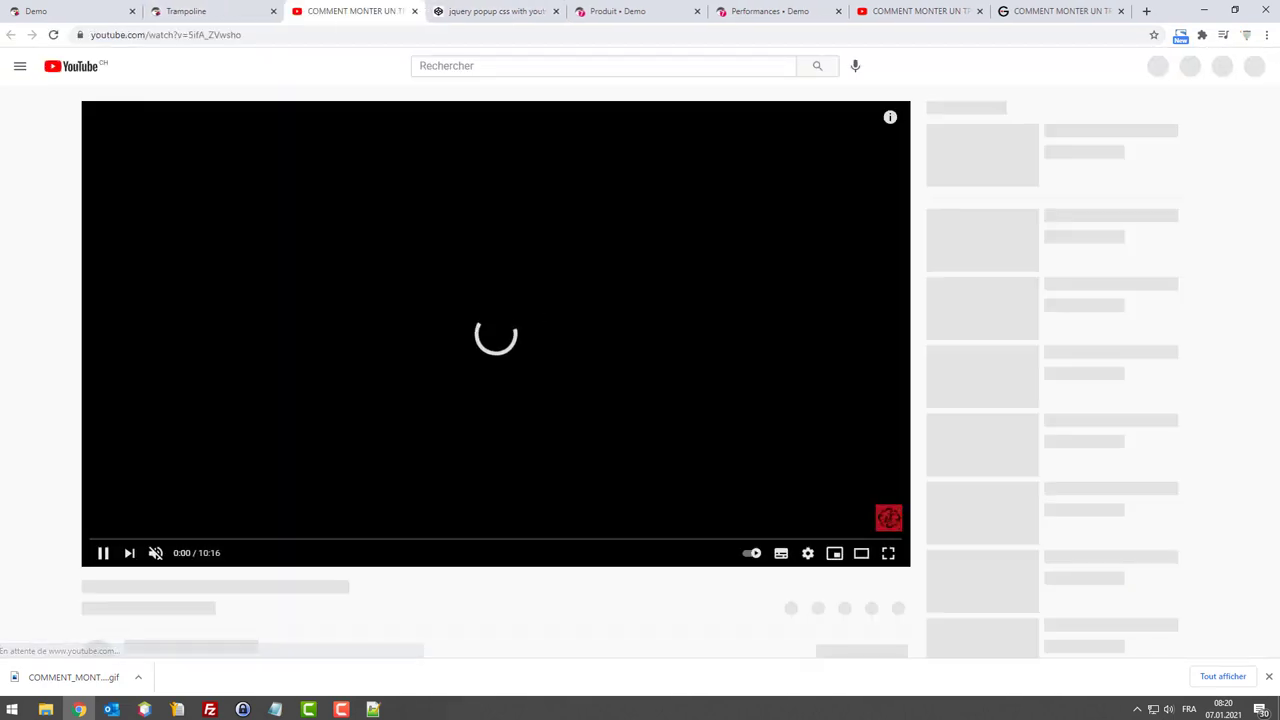
key(ctrl+w)
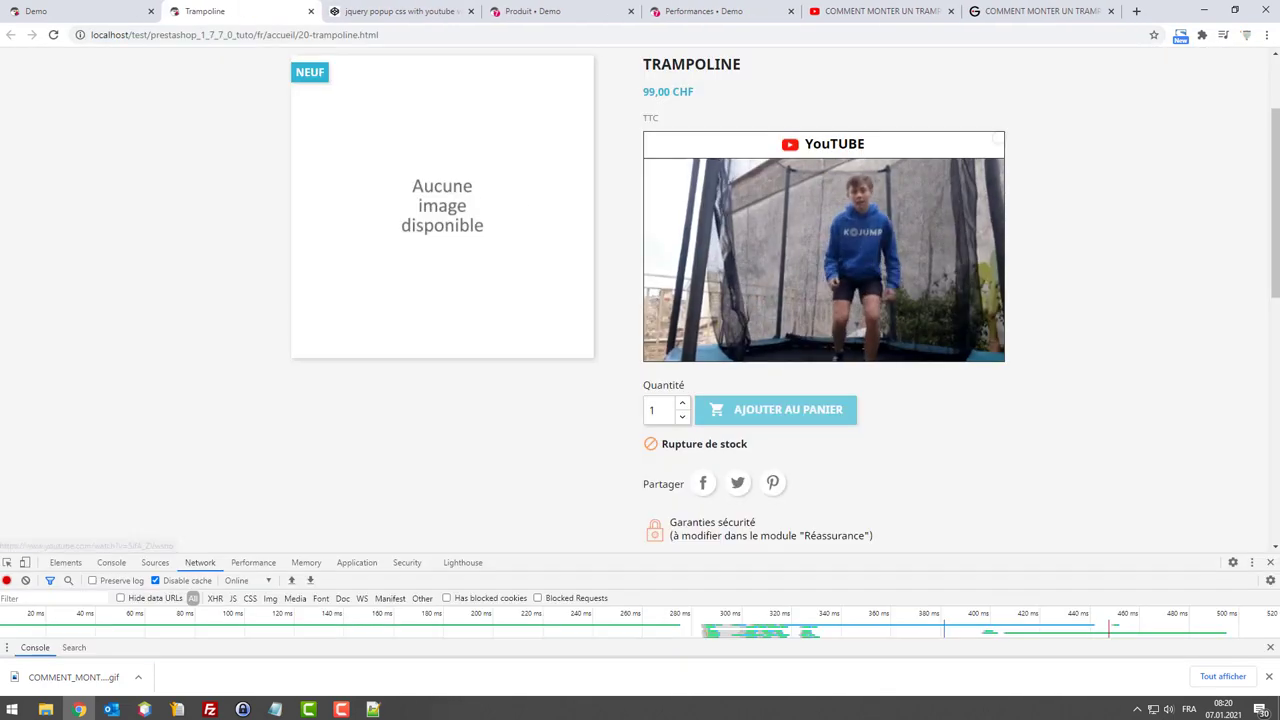
scroll(1040, 210, up, 2)
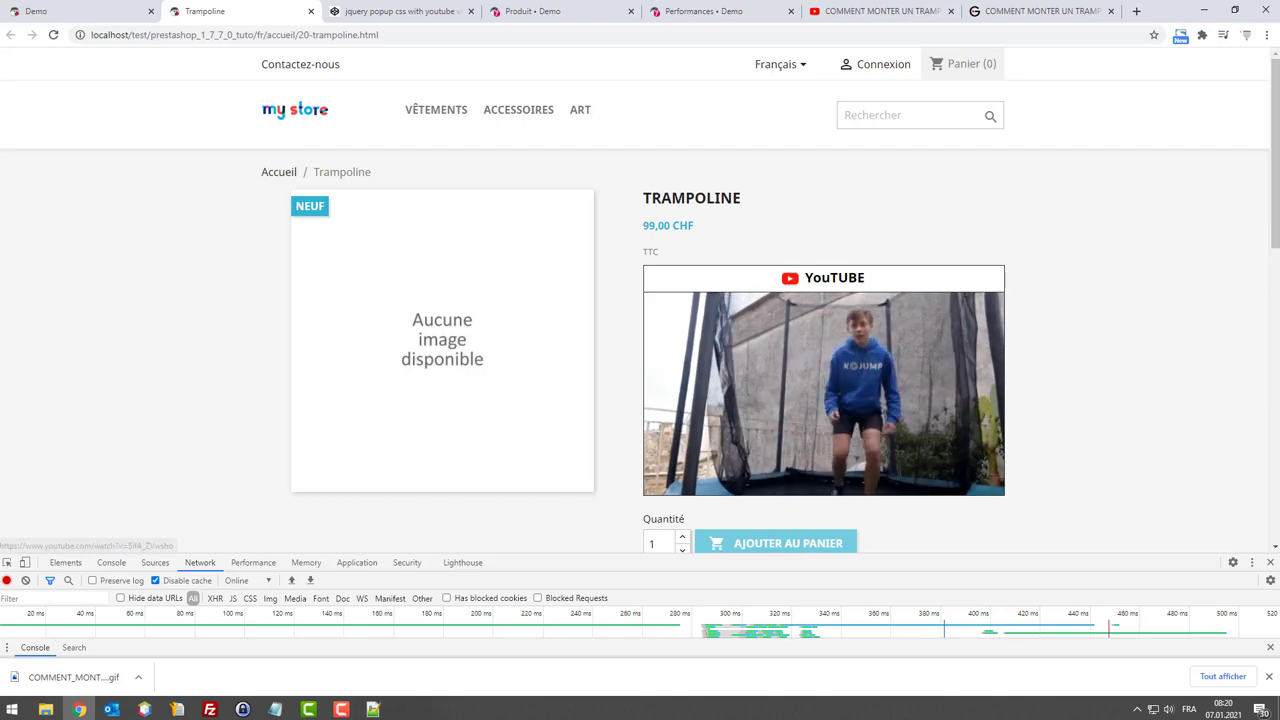
click(685, 298)
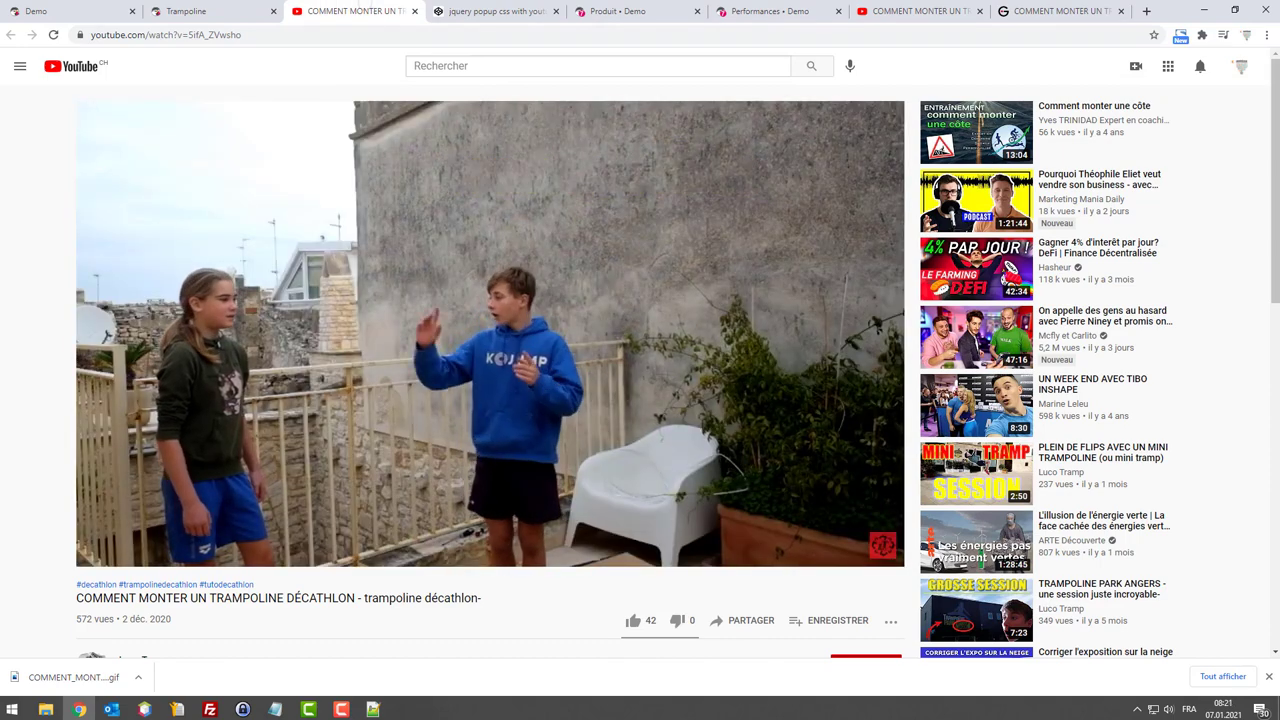
click(415, 11)
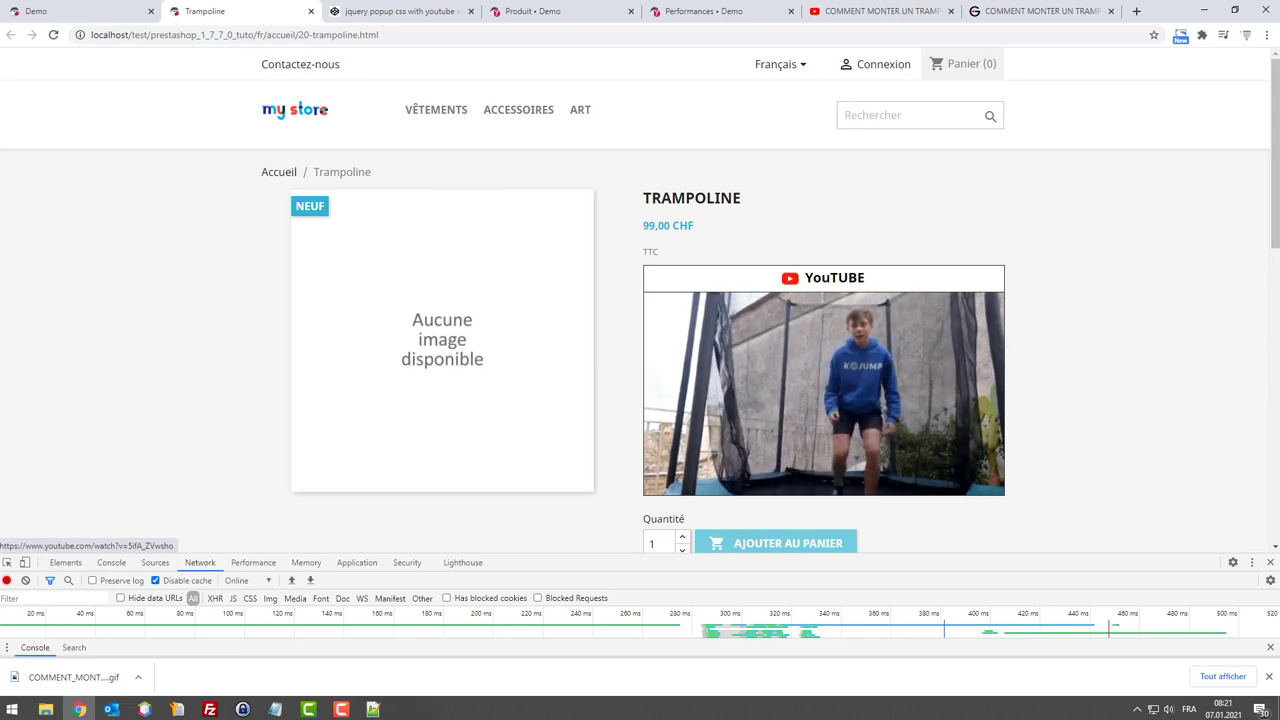
scroll(1010, 376, down, 2)
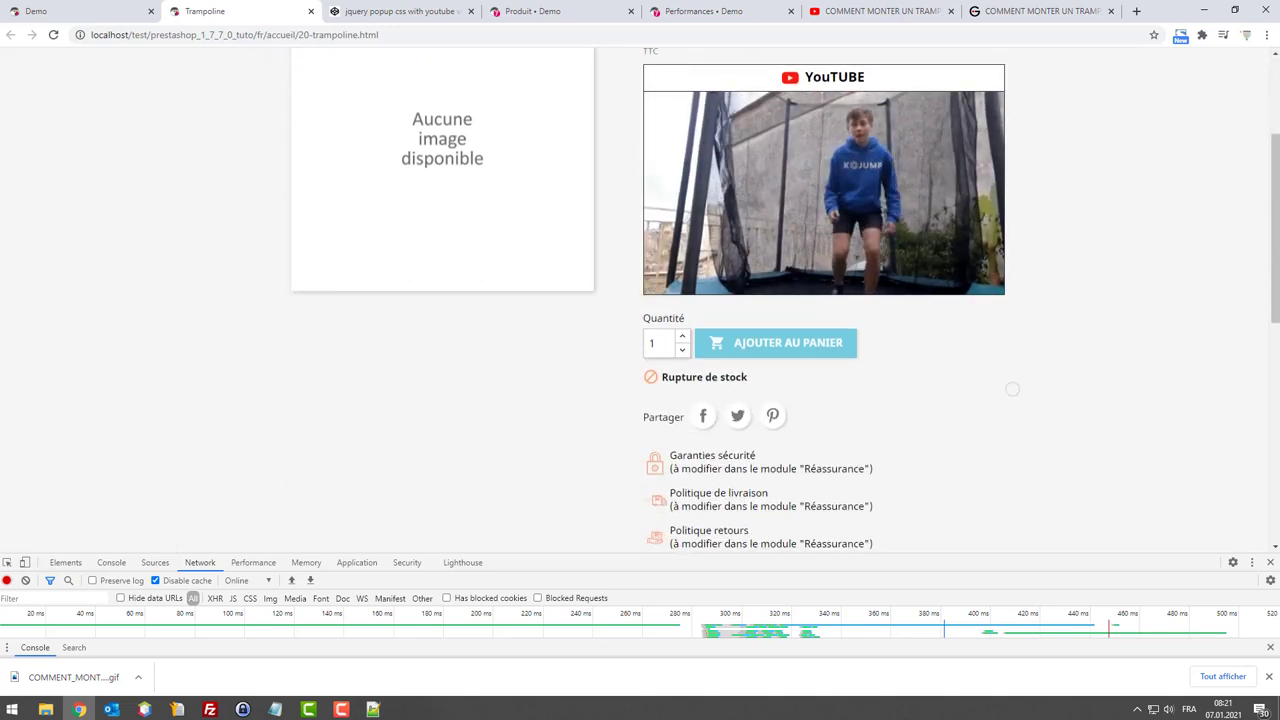
scroll(1014, 386, up, 1)
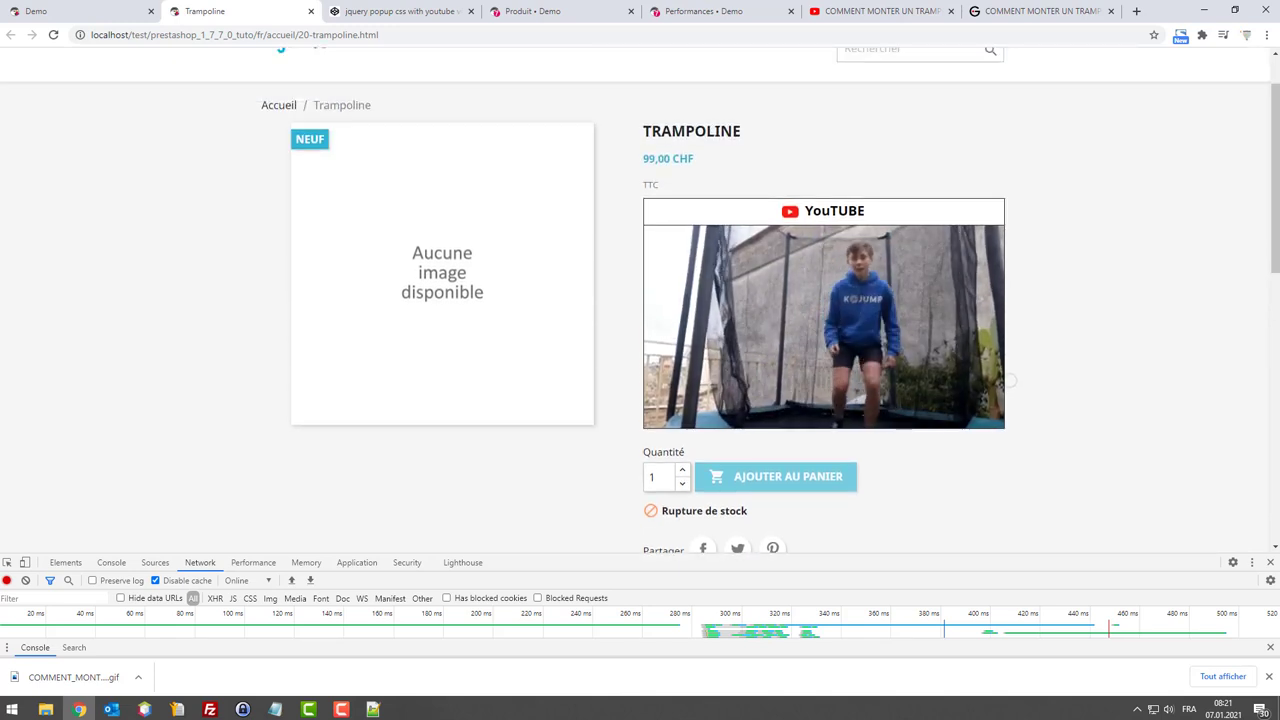
Step: Open the Trampoline product's GIF image by itself in a new tab and view it
scroll(1010, 380, up, 1)
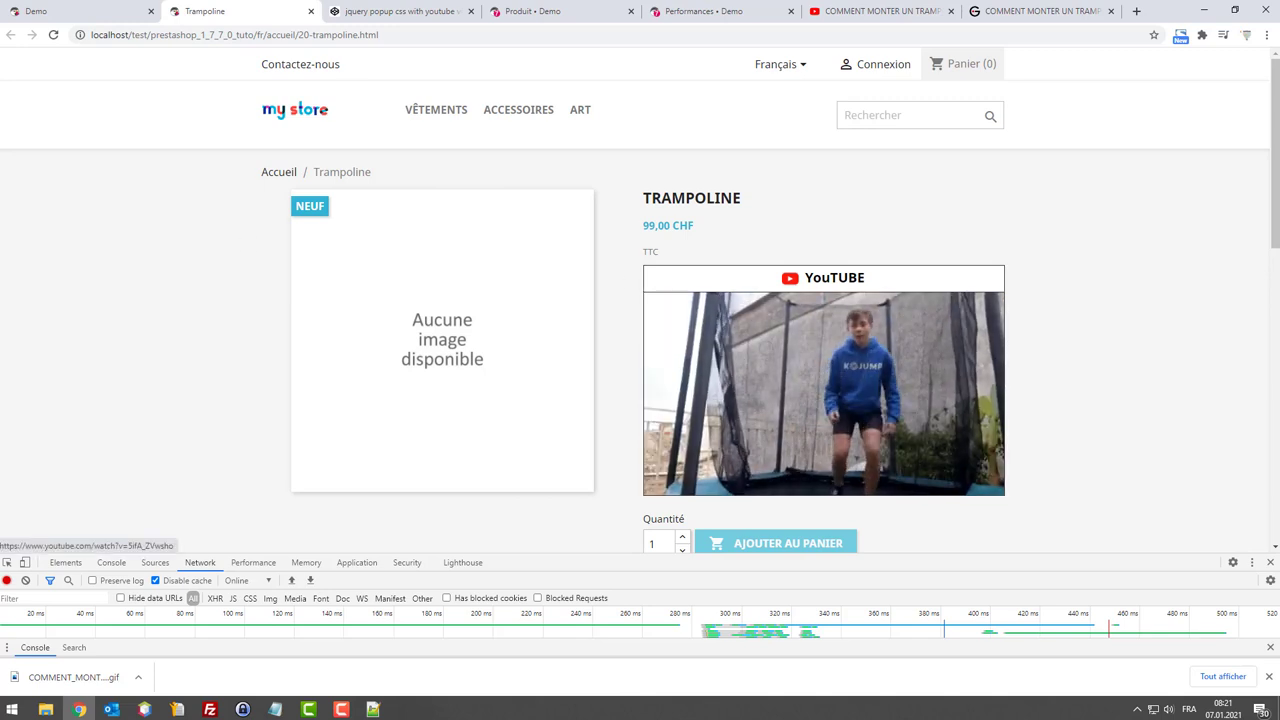
right_click(776, 353)
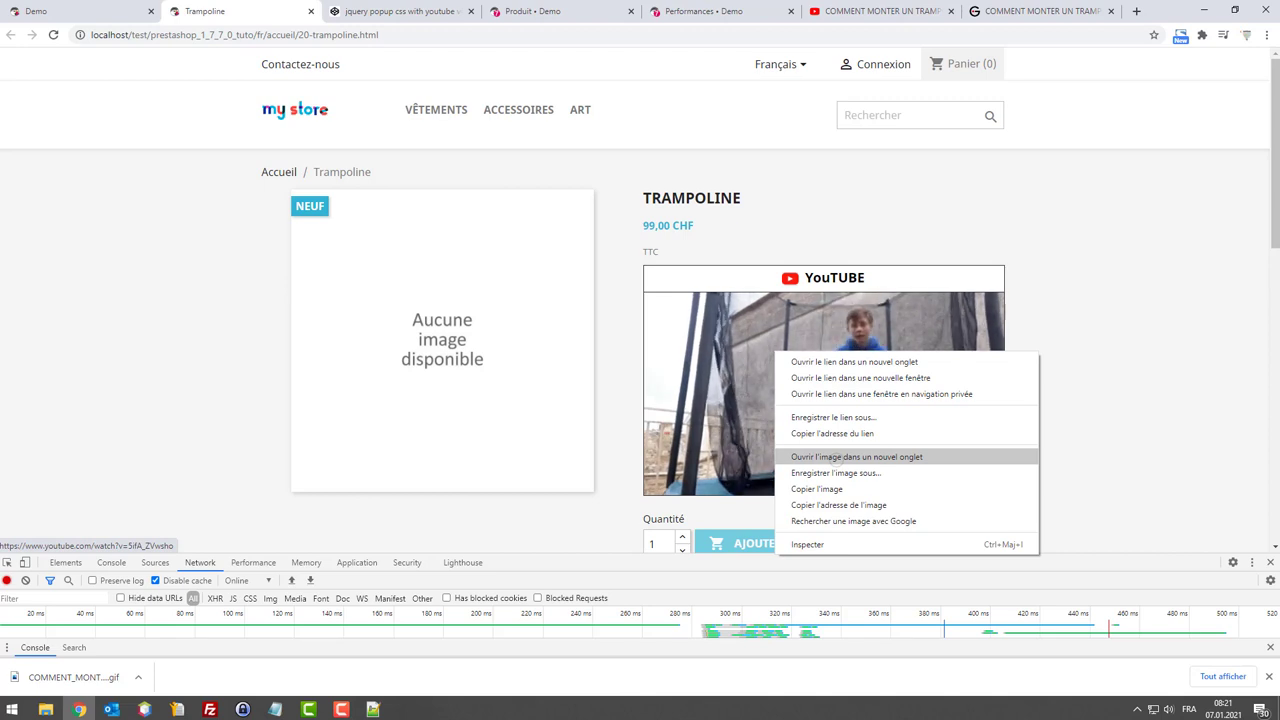
click(826, 456)
key(ctrl+Tab)
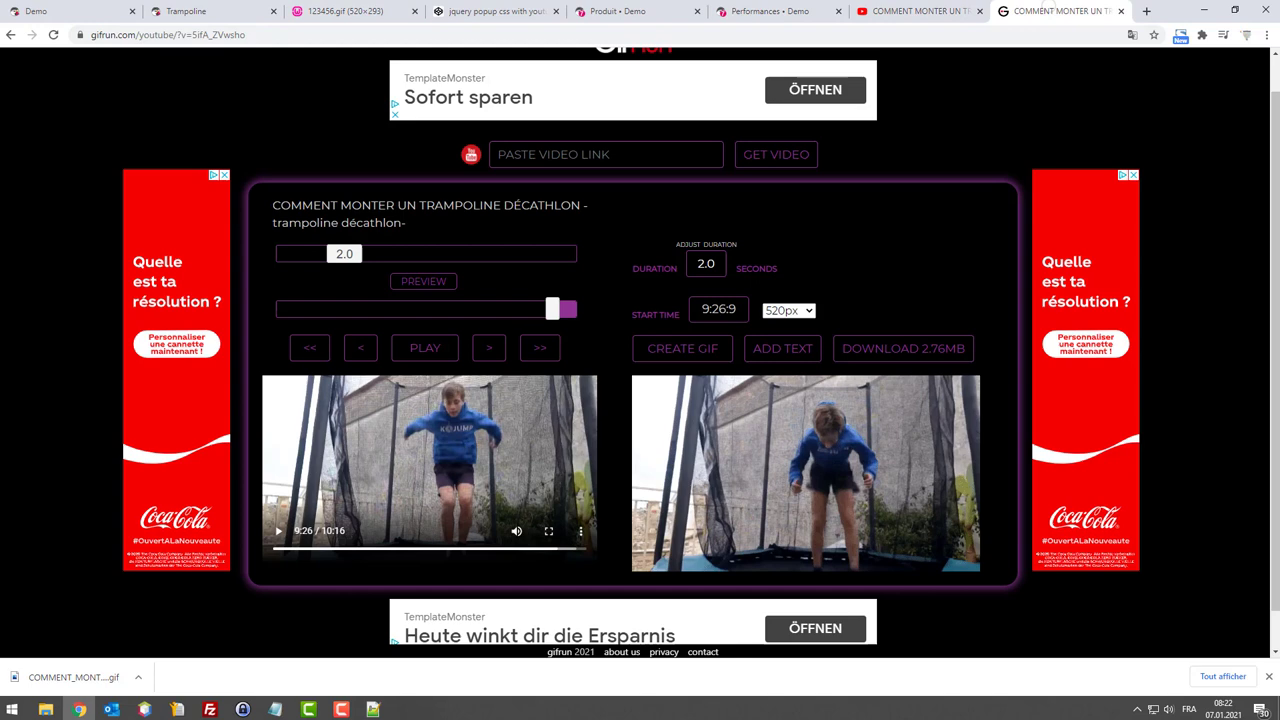
Step: In the gifrun tab, set the GIF duration to 10.0 seconds, preview the clip and pause the video
click(1060, 11)
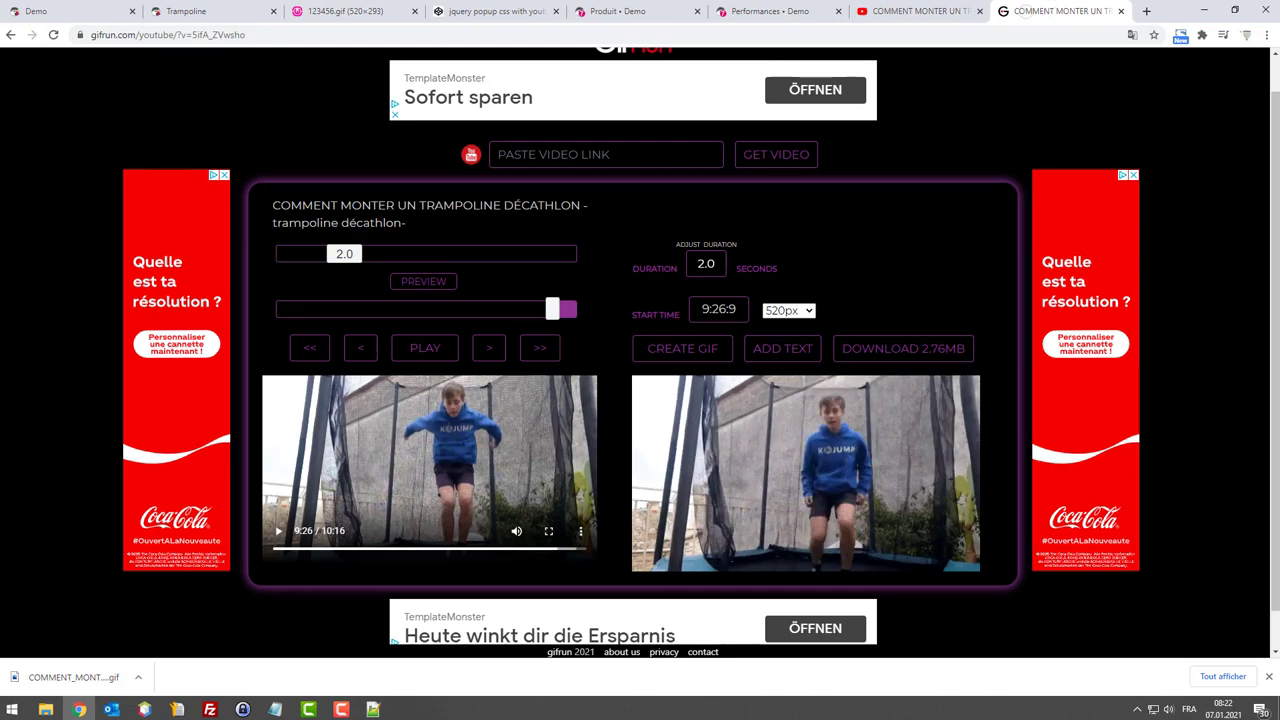
click(344, 254)
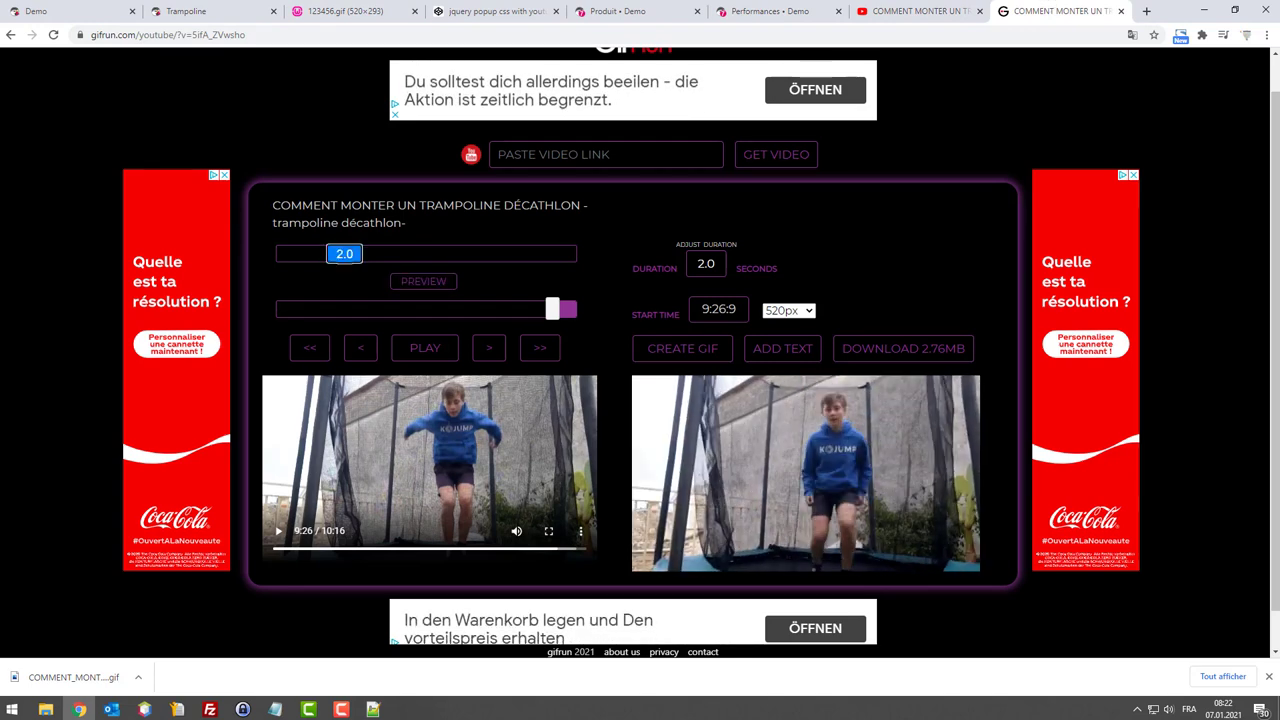
drag(344, 254, 580, 254)
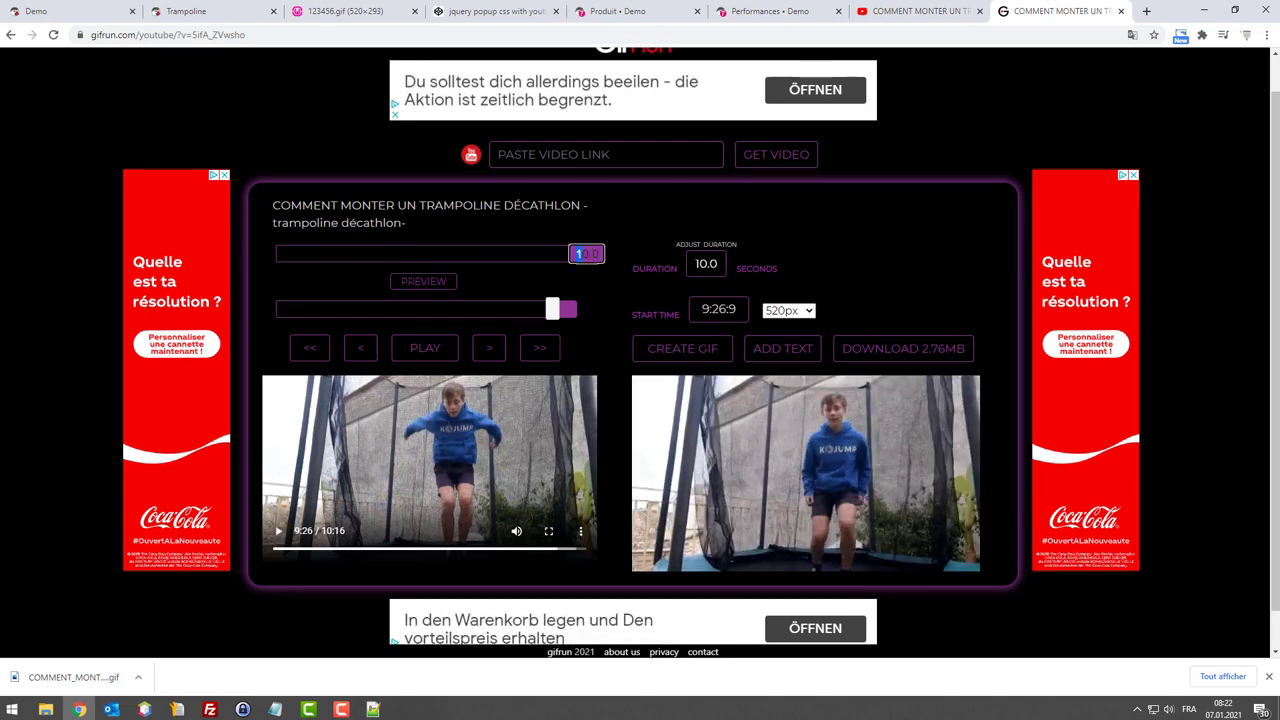
click(423, 281)
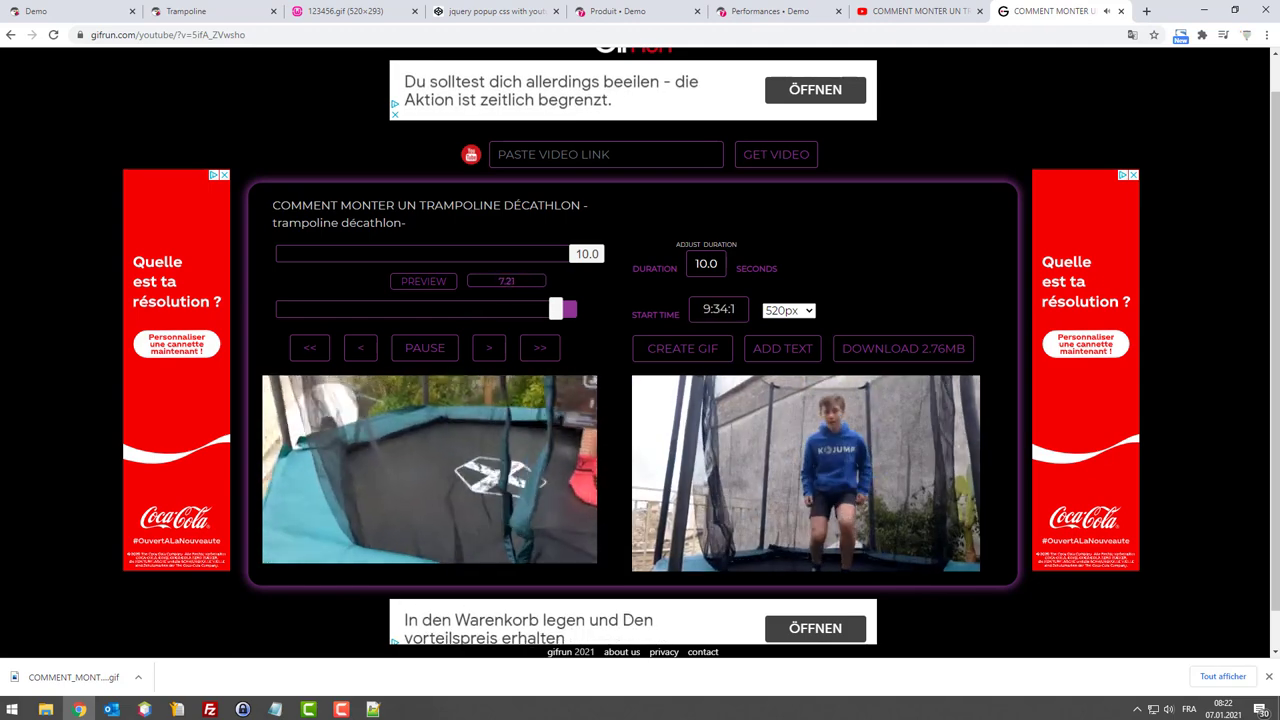
click(425, 347)
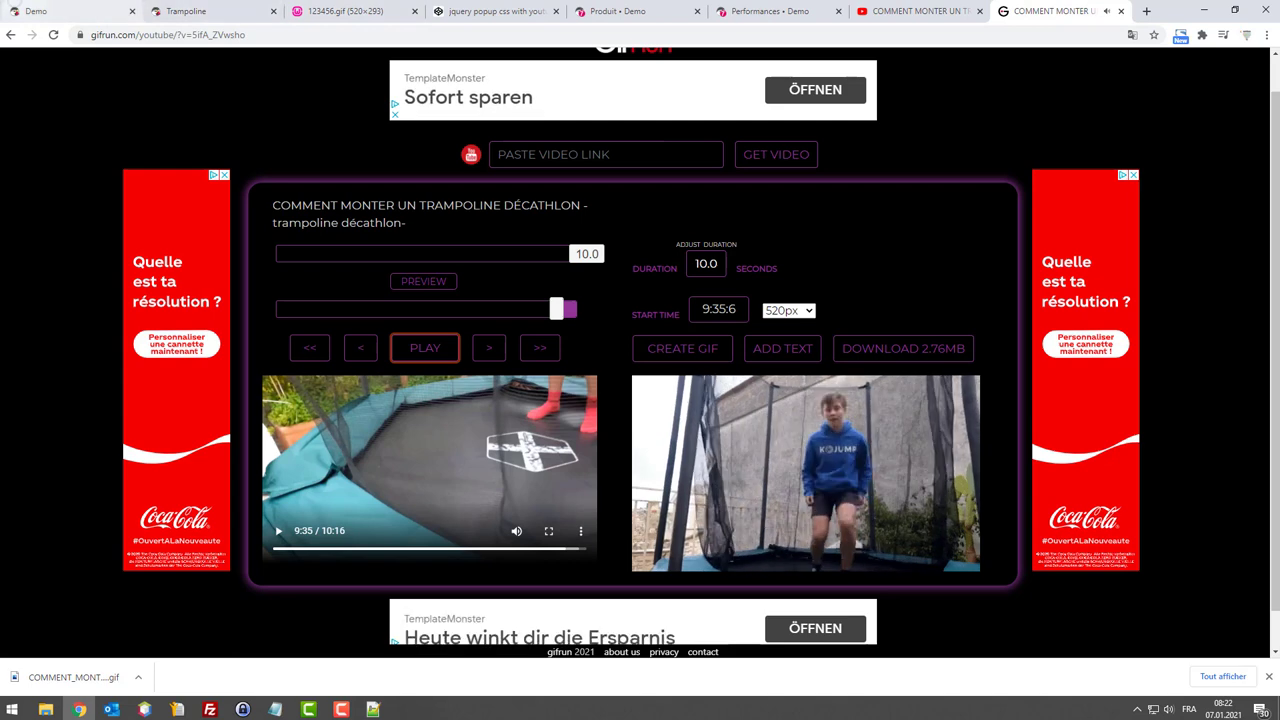
Step: Return to the Trampoline product page, enlarge the developer tools and reload the page to examine its network requests and loading
key(ctrl+Tab)
key(ctrl+Tab)
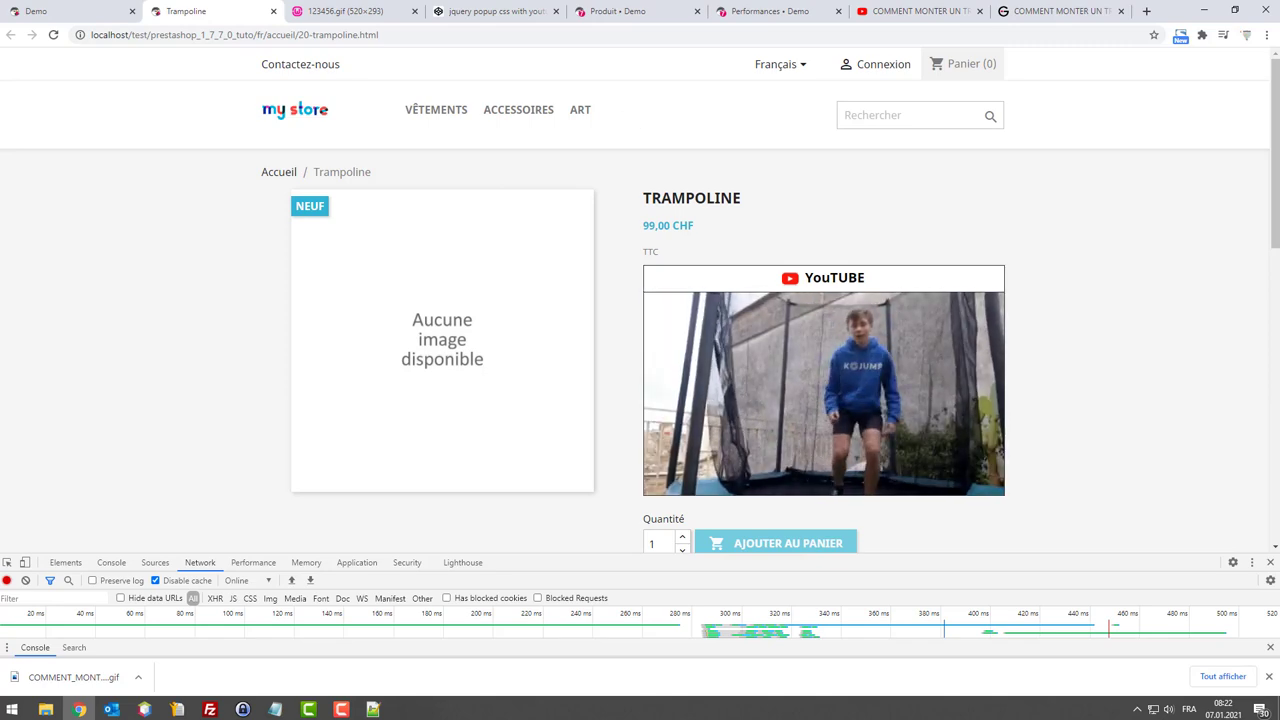
drag(729, 555, 729, 368)
key(F5)
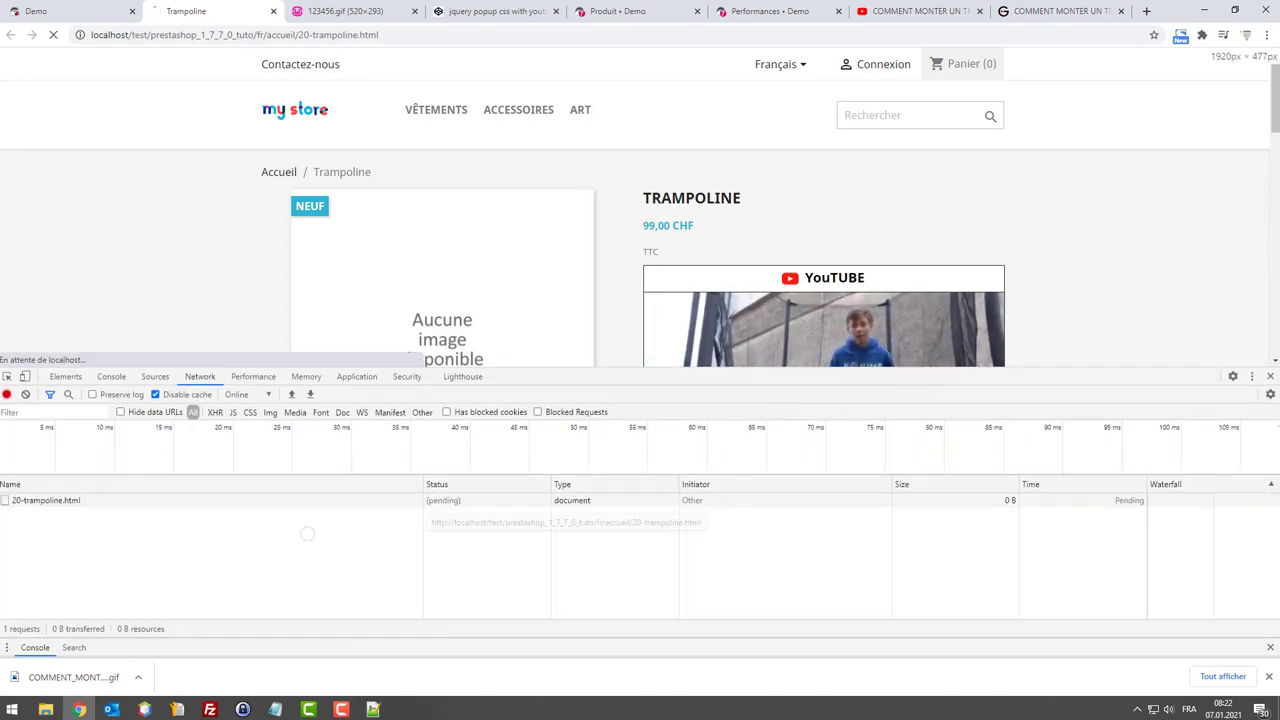
scroll(620, 566, up, 5)
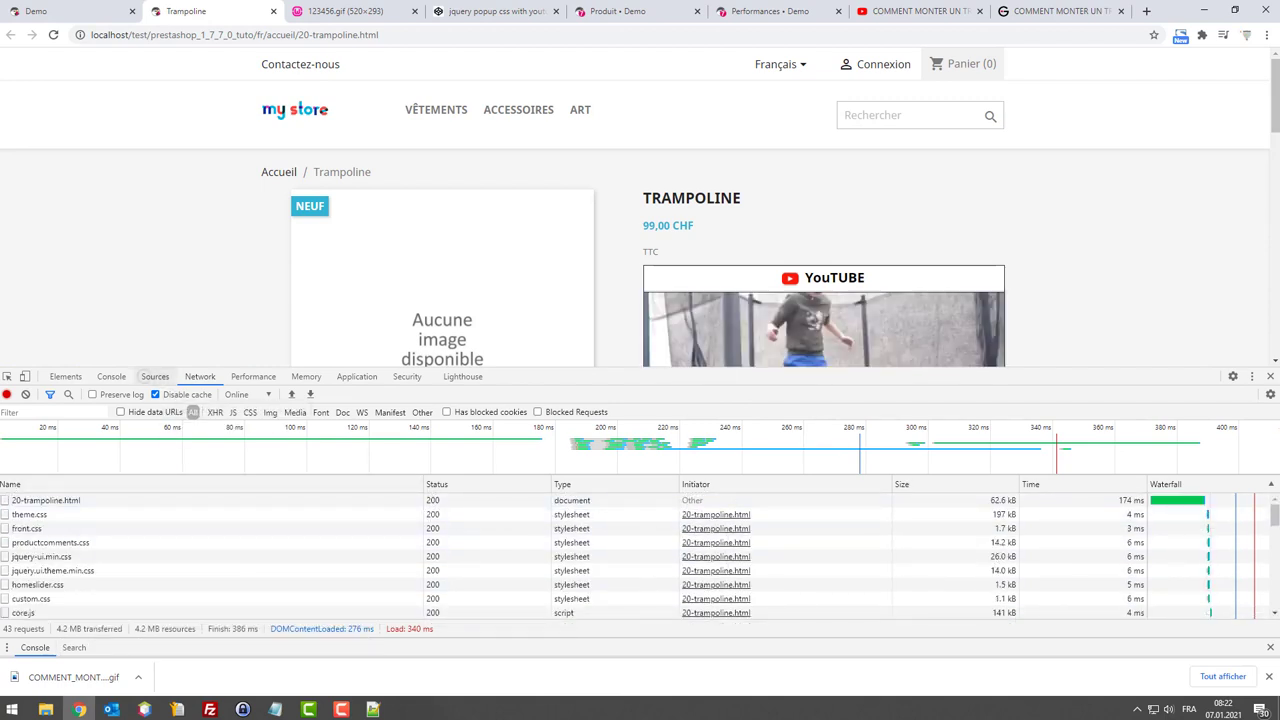
scroll(900, 300, down, 4)
scroll(922, 330, up, 3)
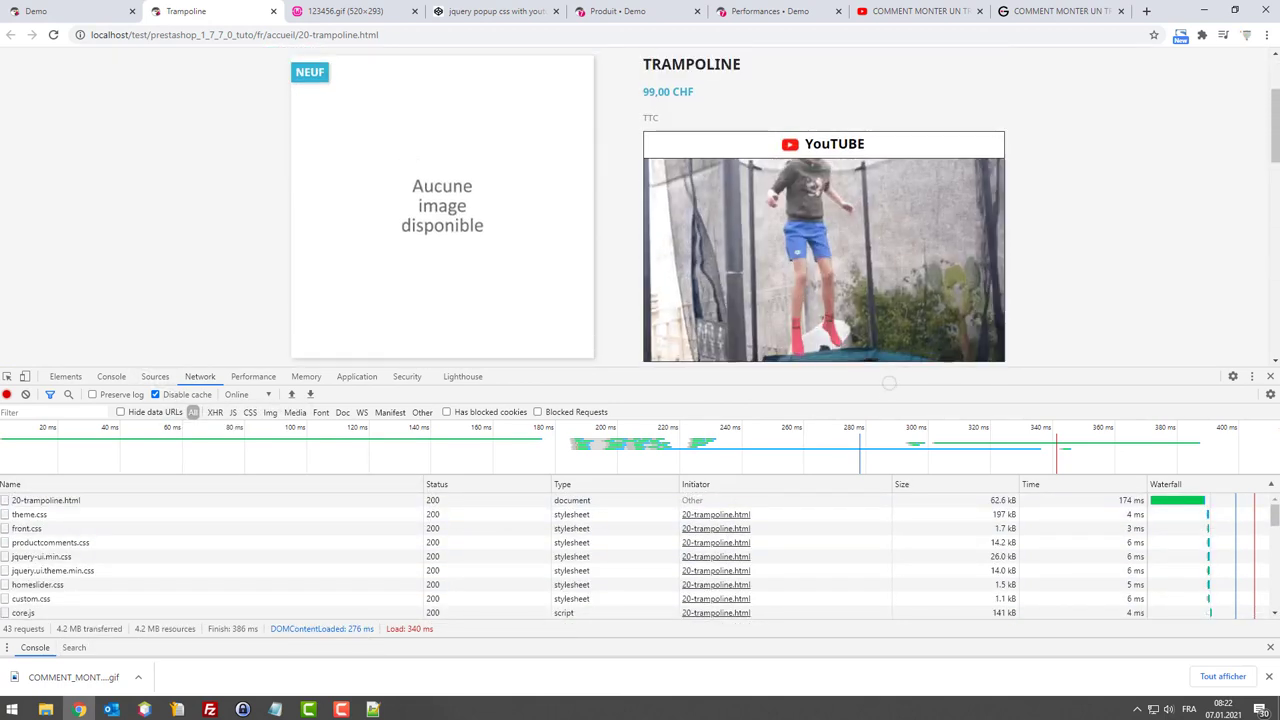
Step: Shrink the developer tools, review the product's YouTube GIF block and close the developer tools
drag(922, 368, 922, 426)
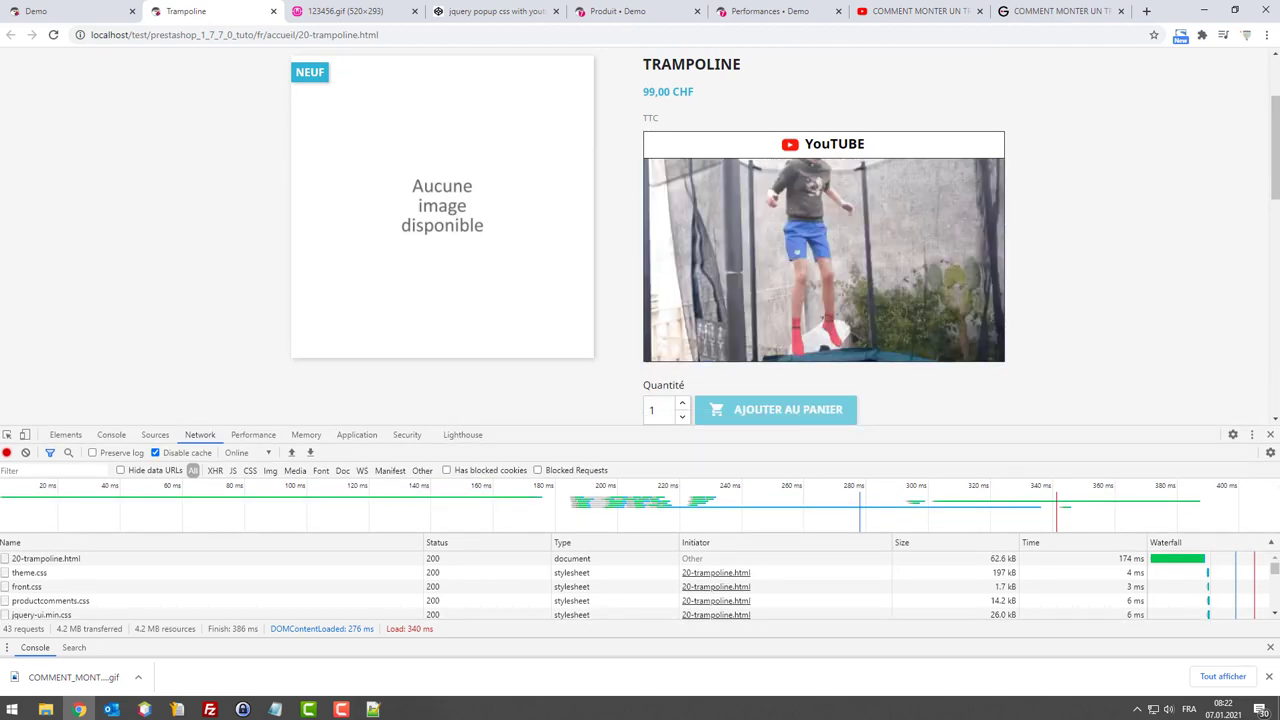
scroll(606, 280, down, 3)
scroll(606, 280, up, 2)
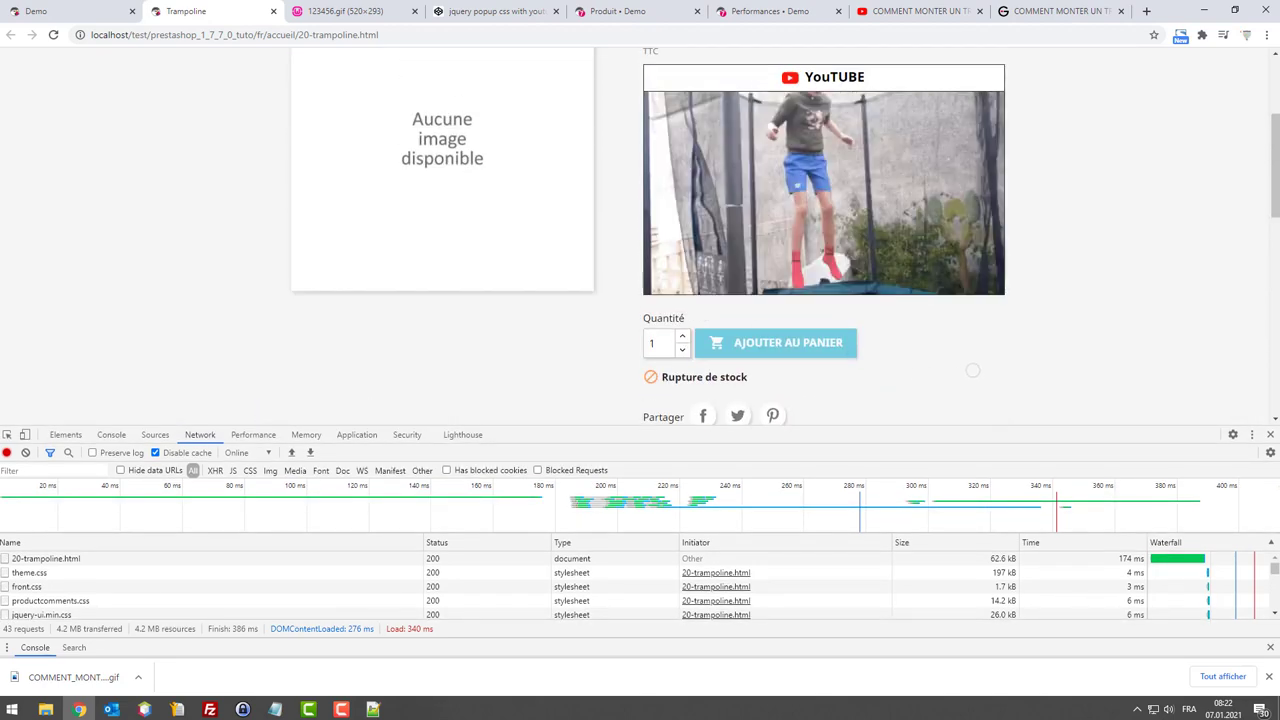
scroll(606, 280, up, 2)
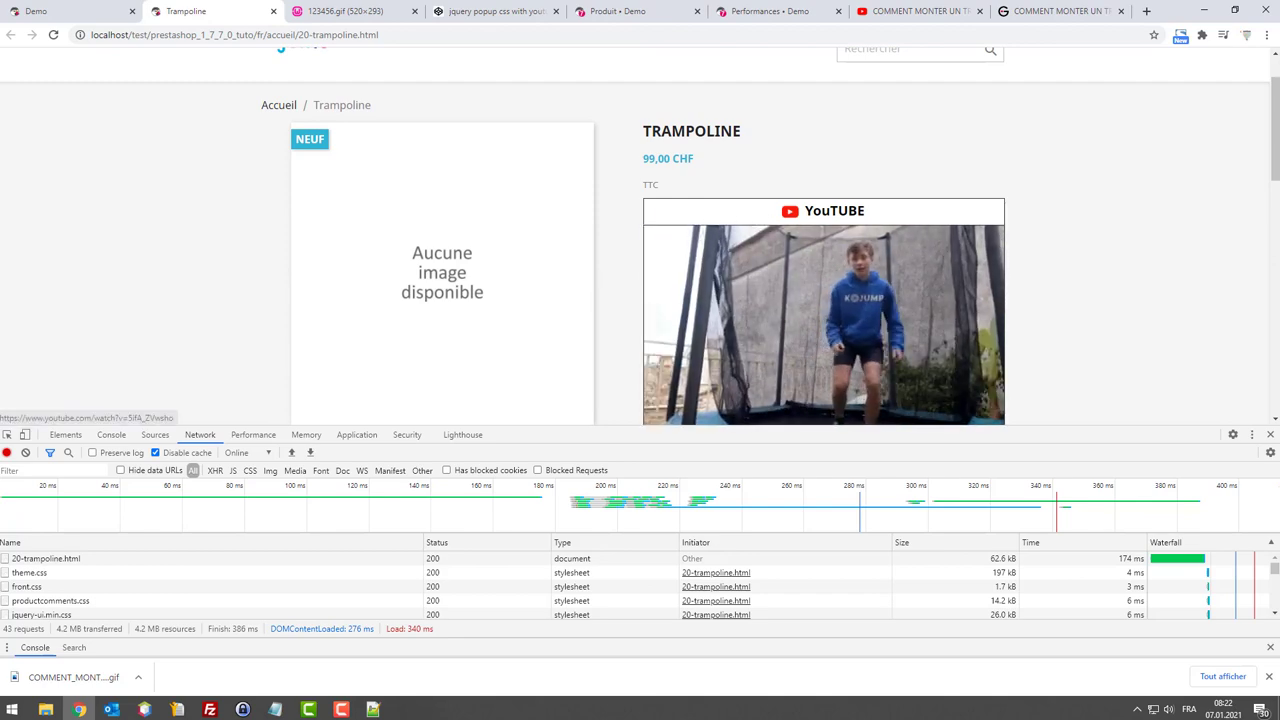
scroll(923, 371, down, 3)
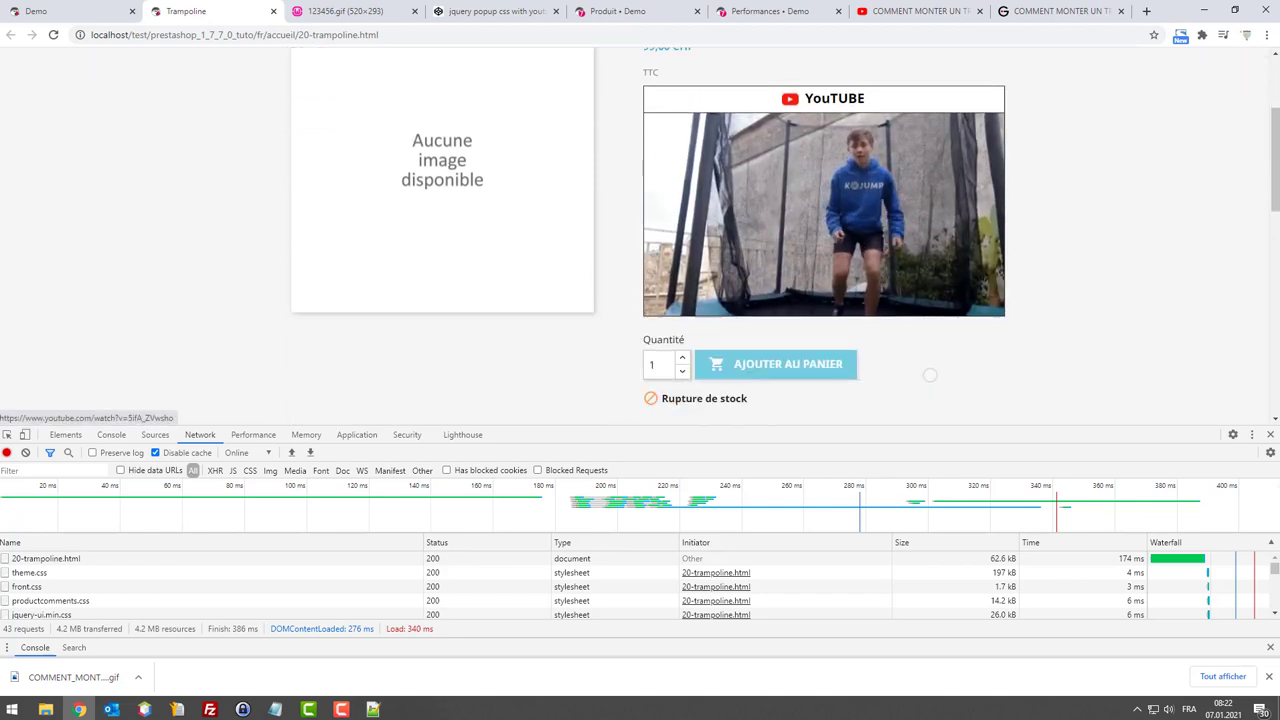
scroll(923, 371, up, 4)
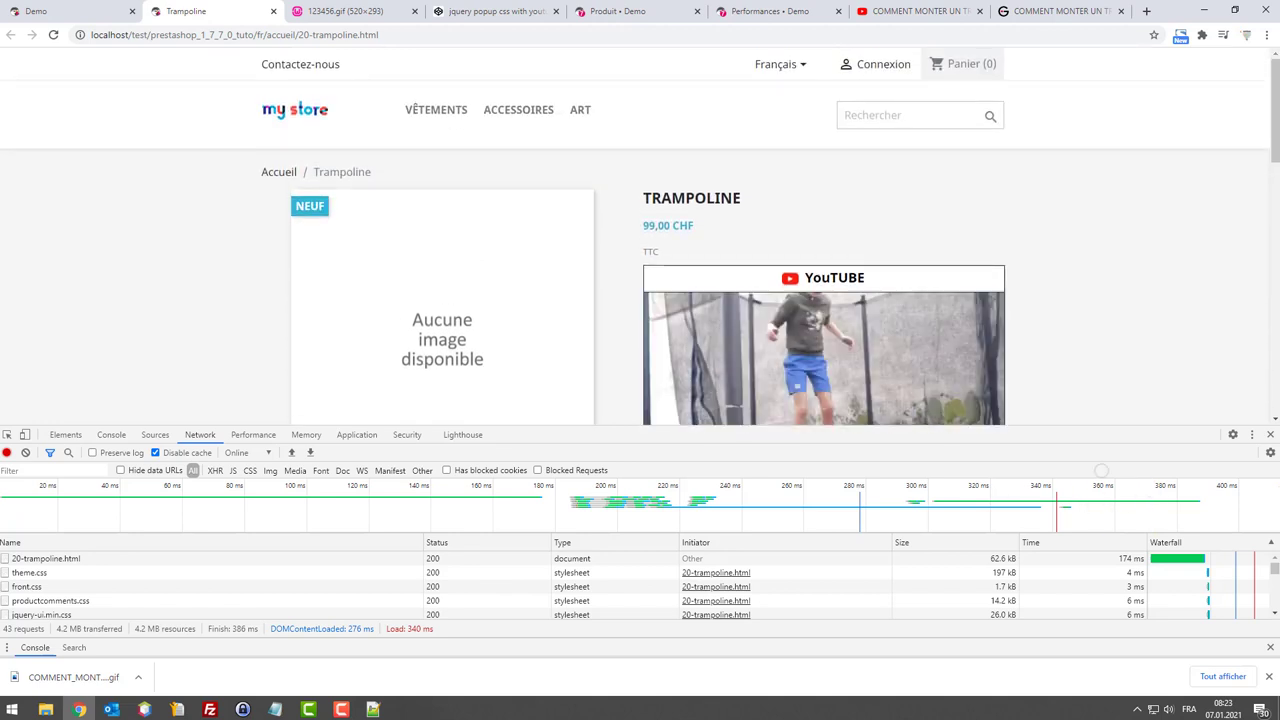
key(F12)
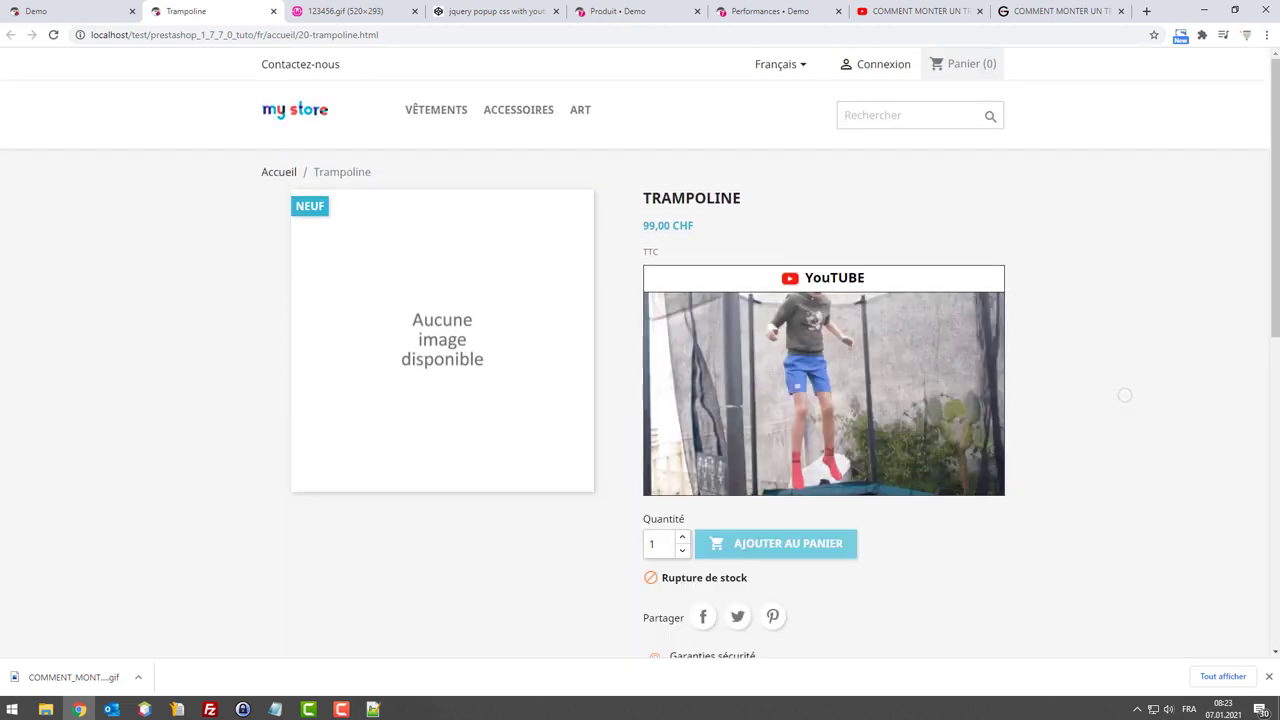